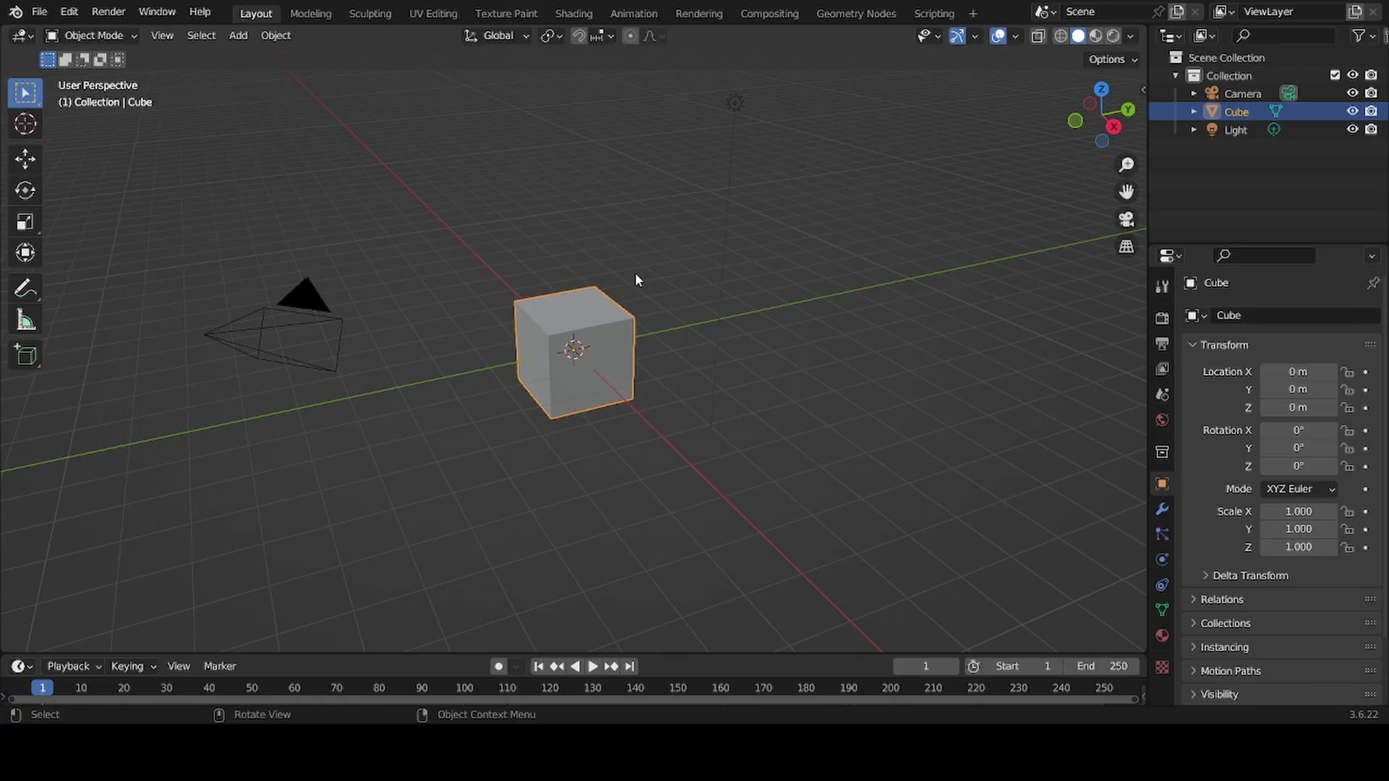
Step: Delete all default scene objects and add a mesh circle at the origin
key("a")
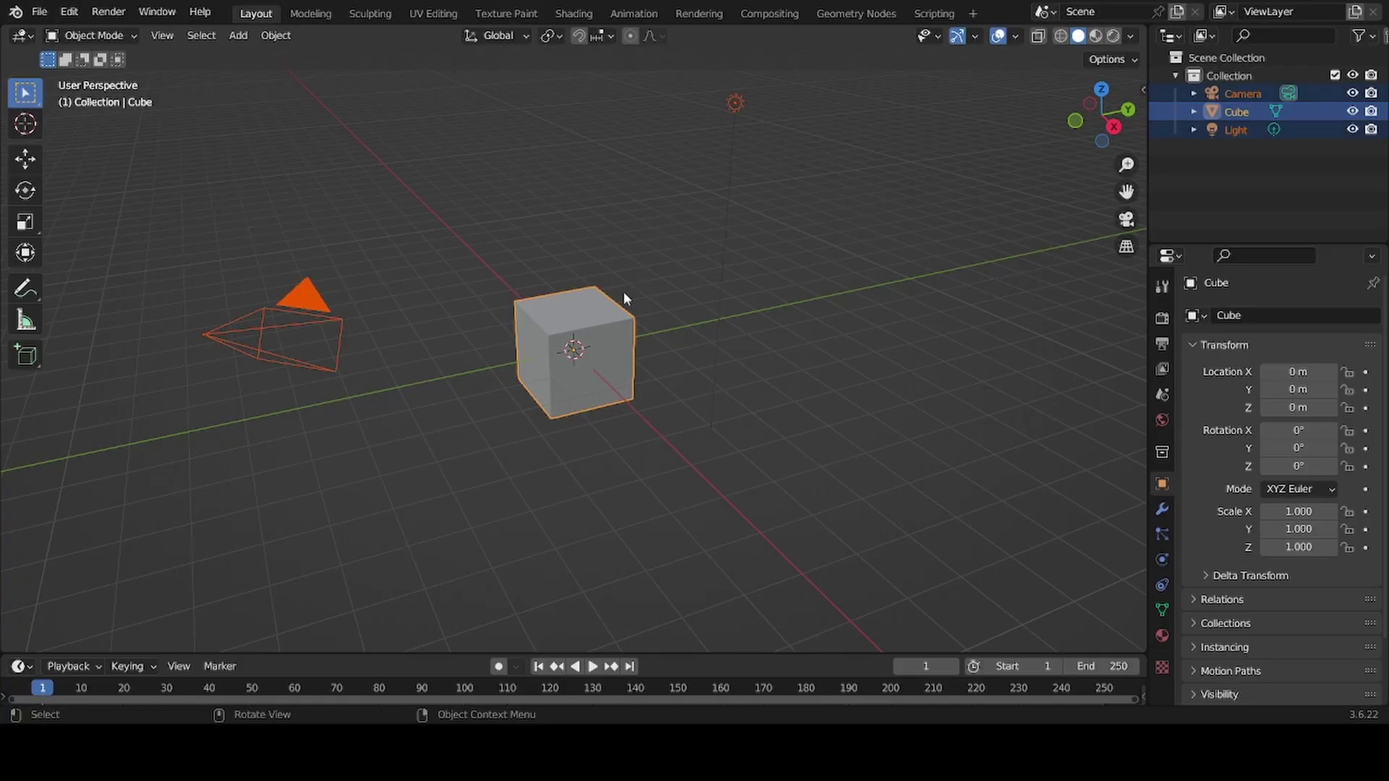
key("Delete")
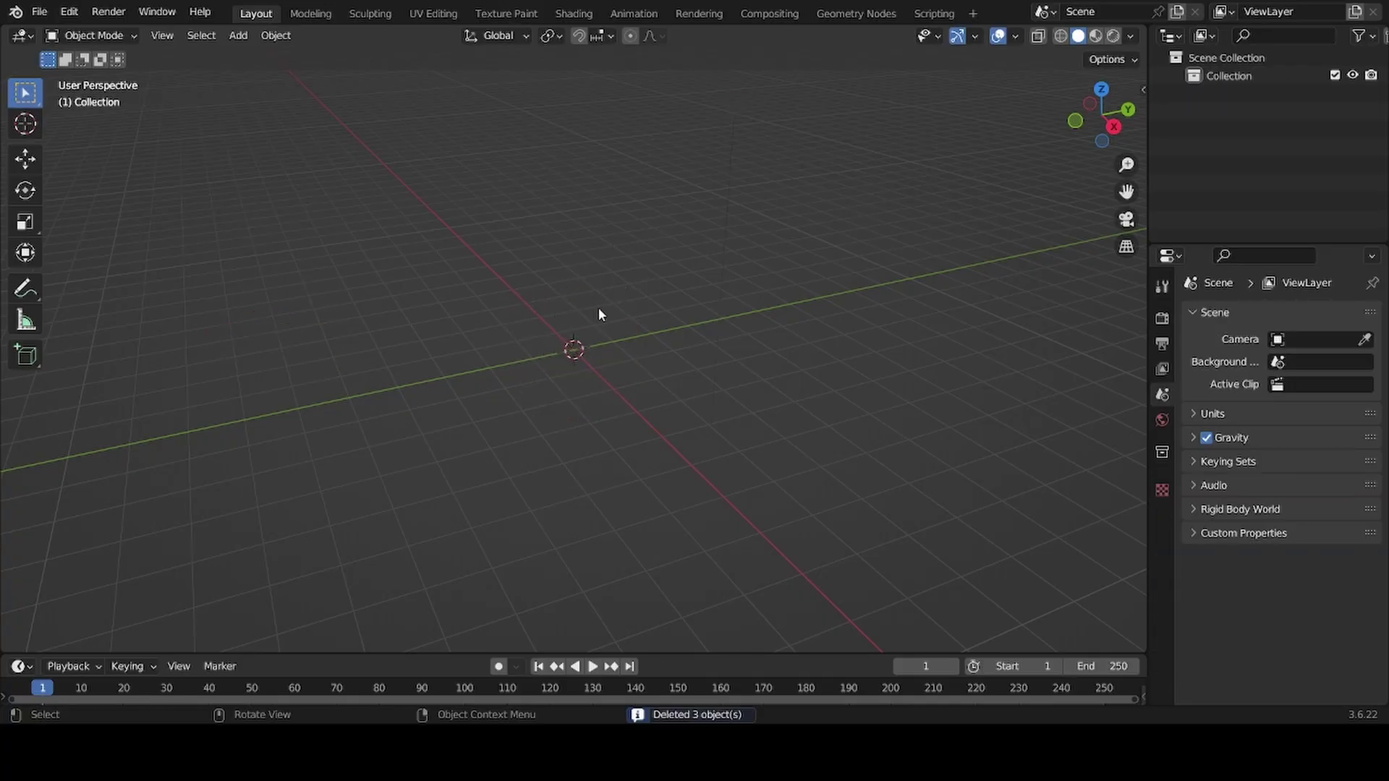
key("shift+a")
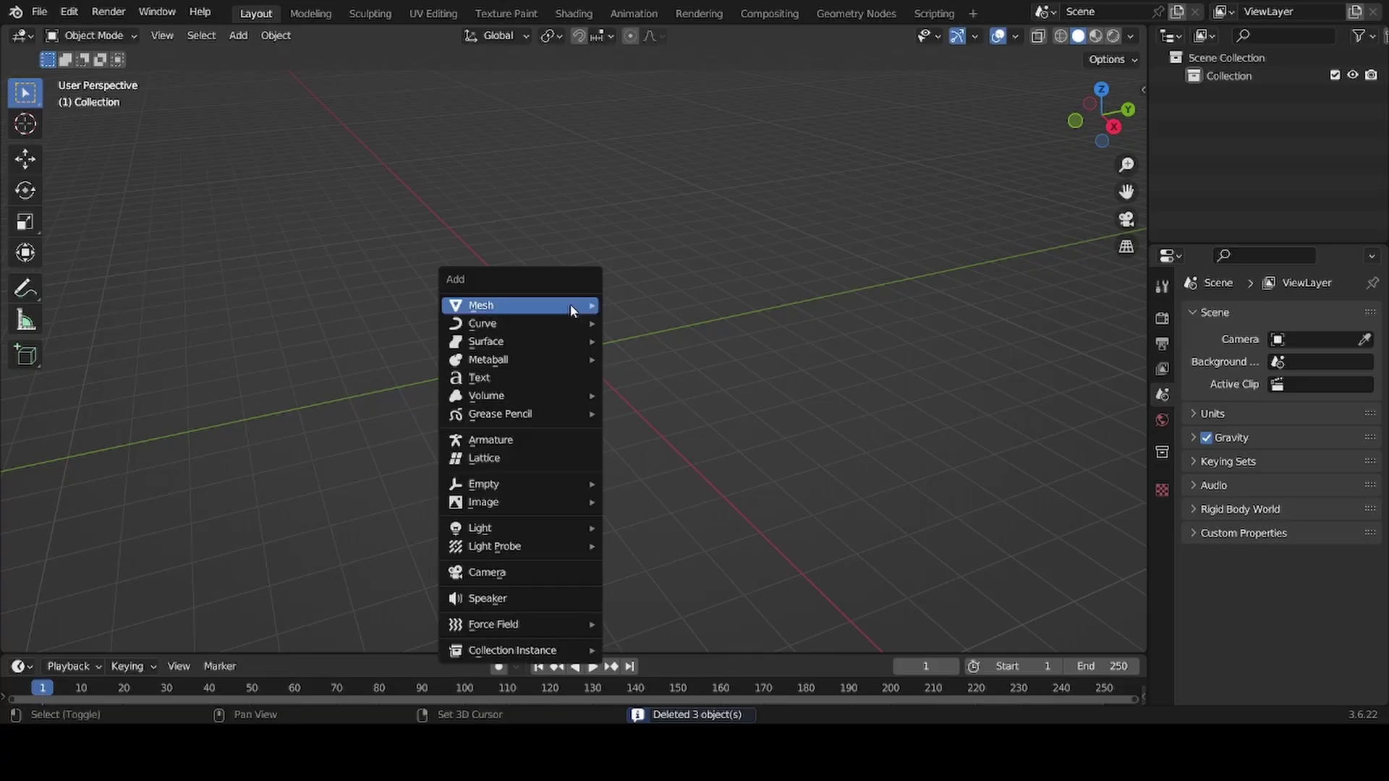
mouse_move(570, 306)
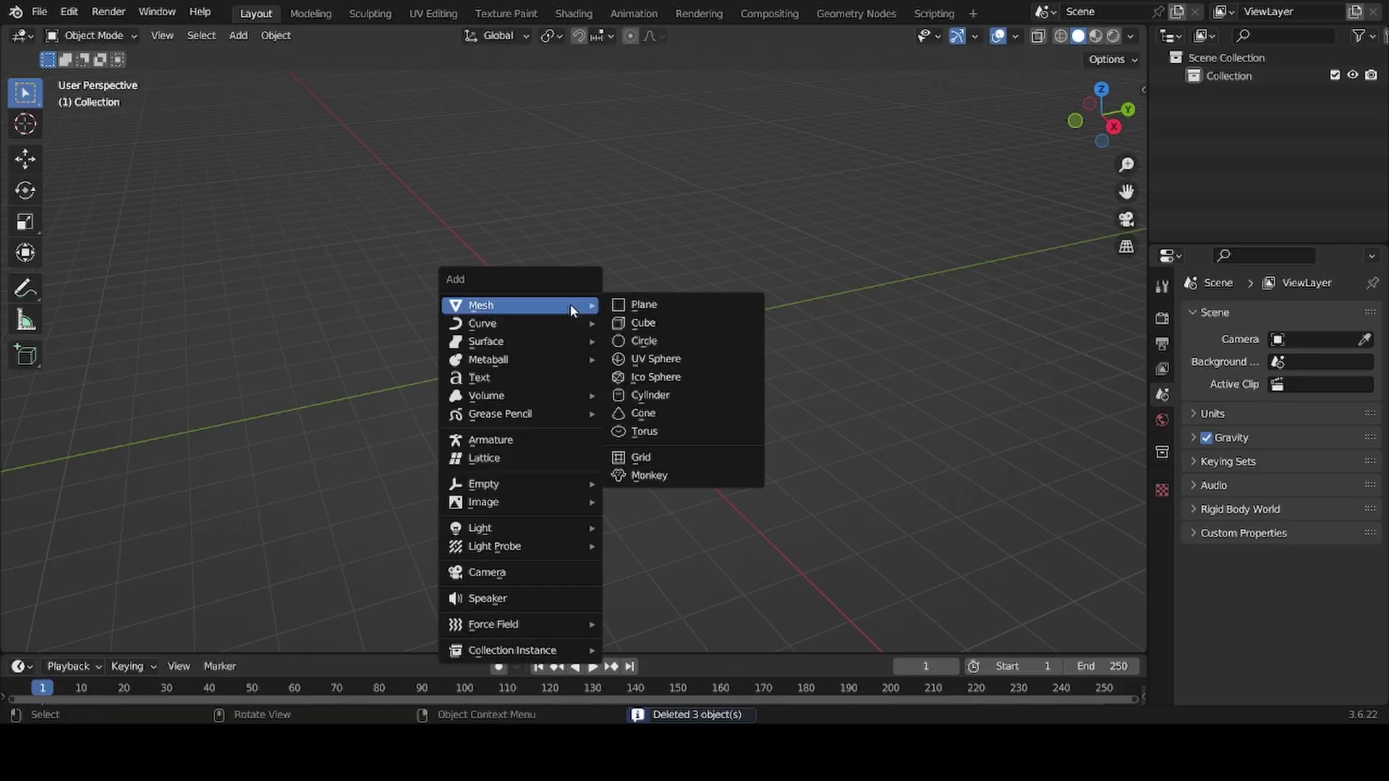
left_click(659, 344)
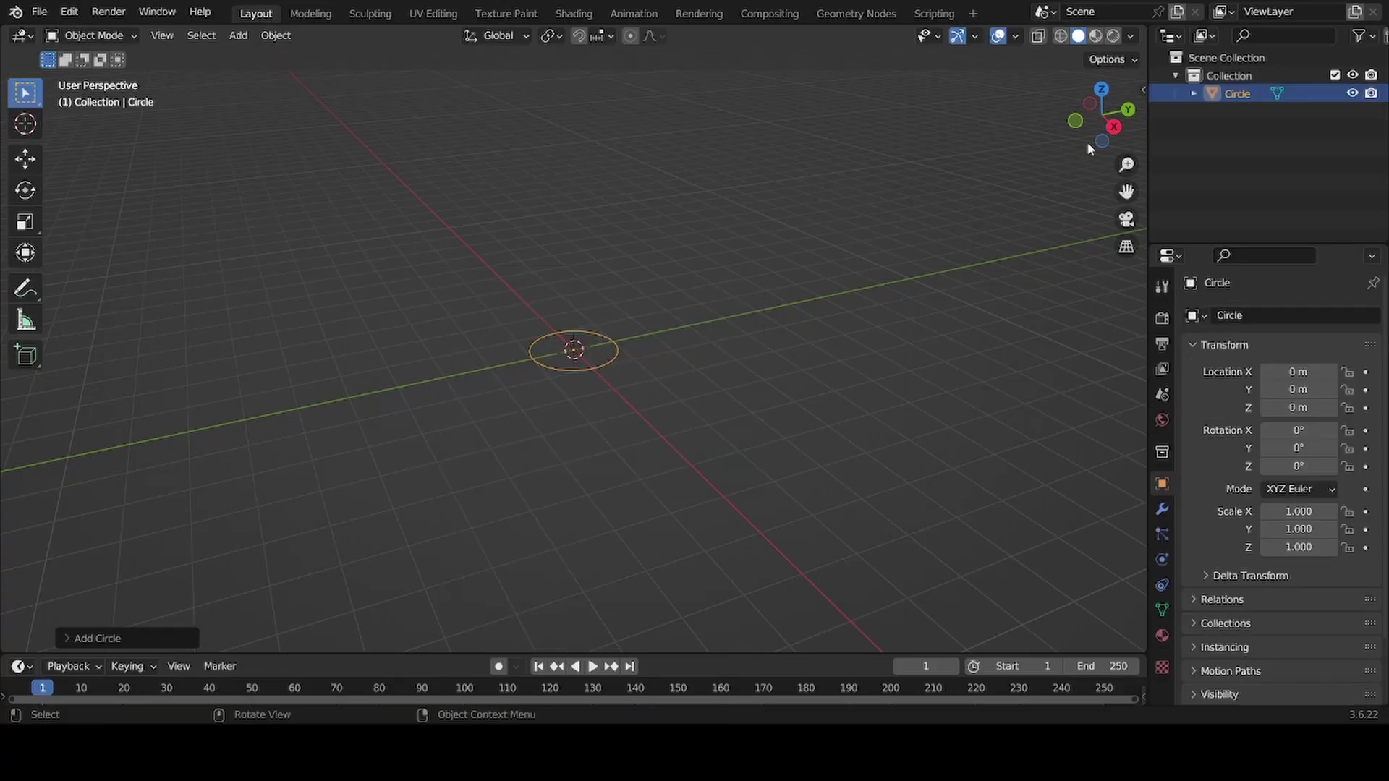
Step: In edit mode and right orthographic view, extrude the circle upward along Z by about 4 m into an open tube
left_click(1114, 128)
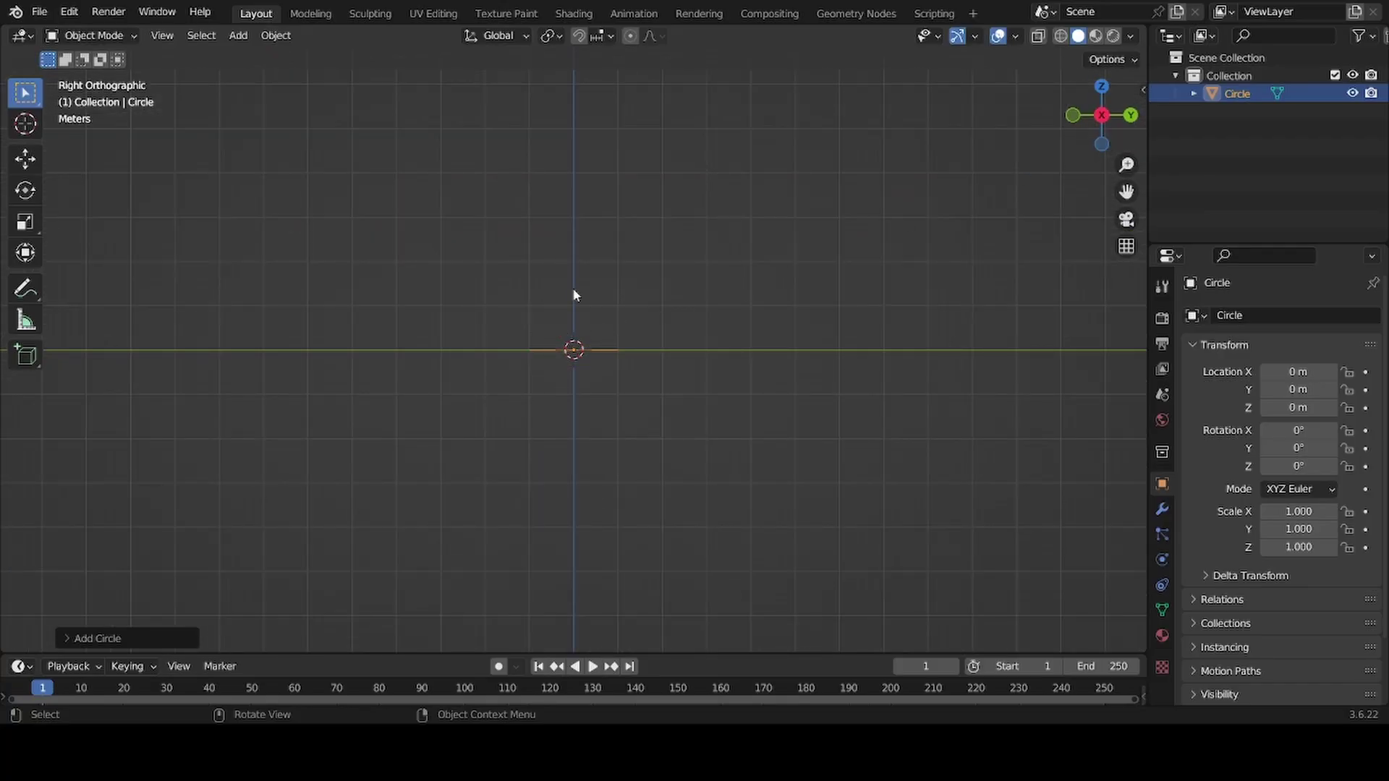
key("Tab")
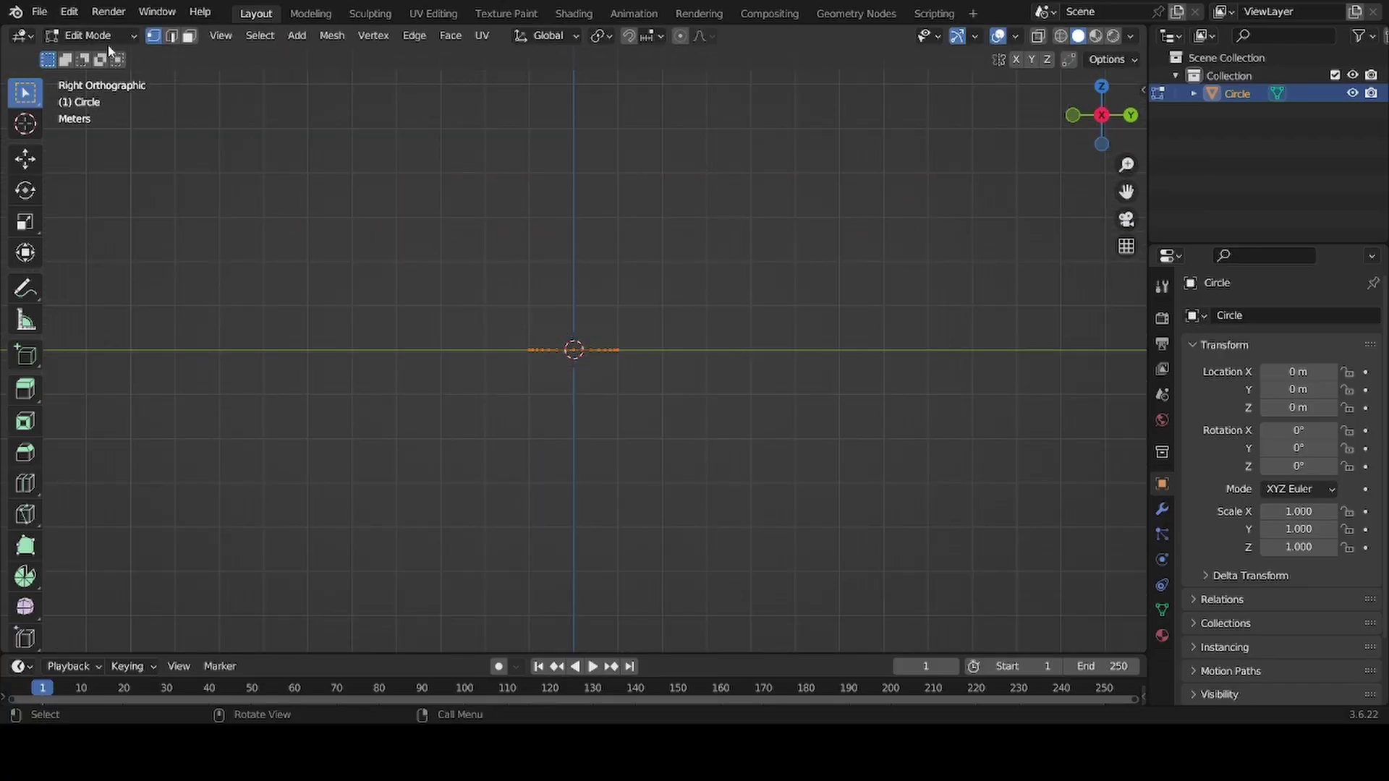
left_click(88, 35)
left_click(117, 77)
key("g")
key("z")
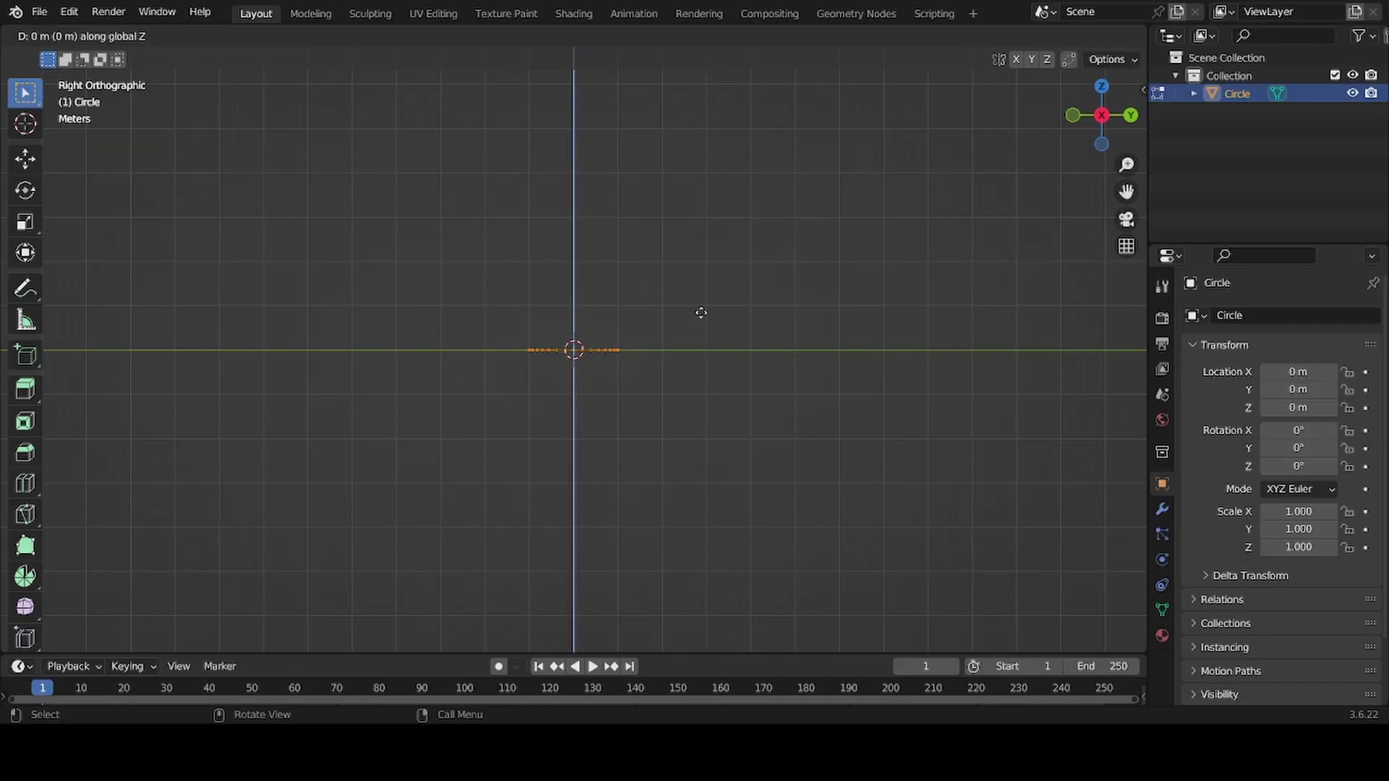
left_click(696, 137)
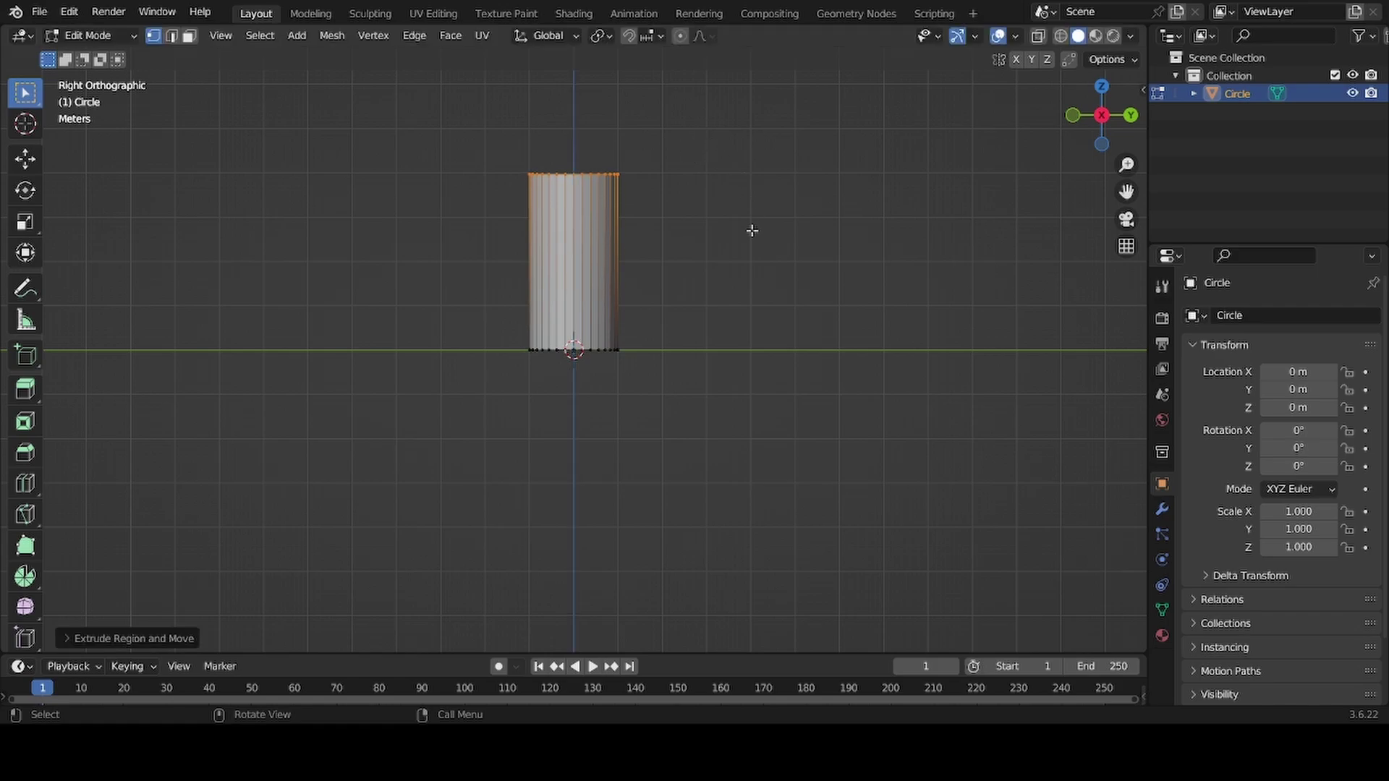
Step: Raise the tube's top edge ring along Z by about 1 m
key("e")
key("z")
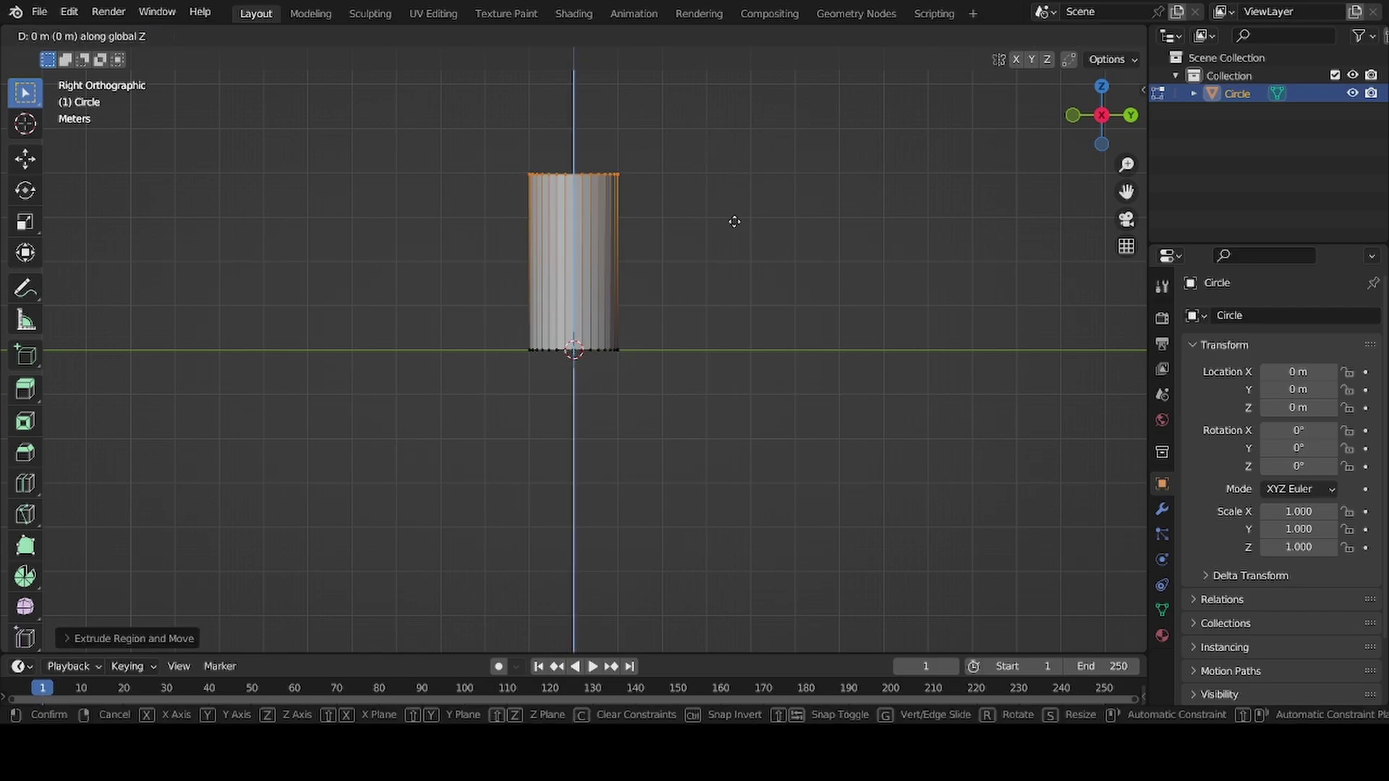
left_click(738, 176)
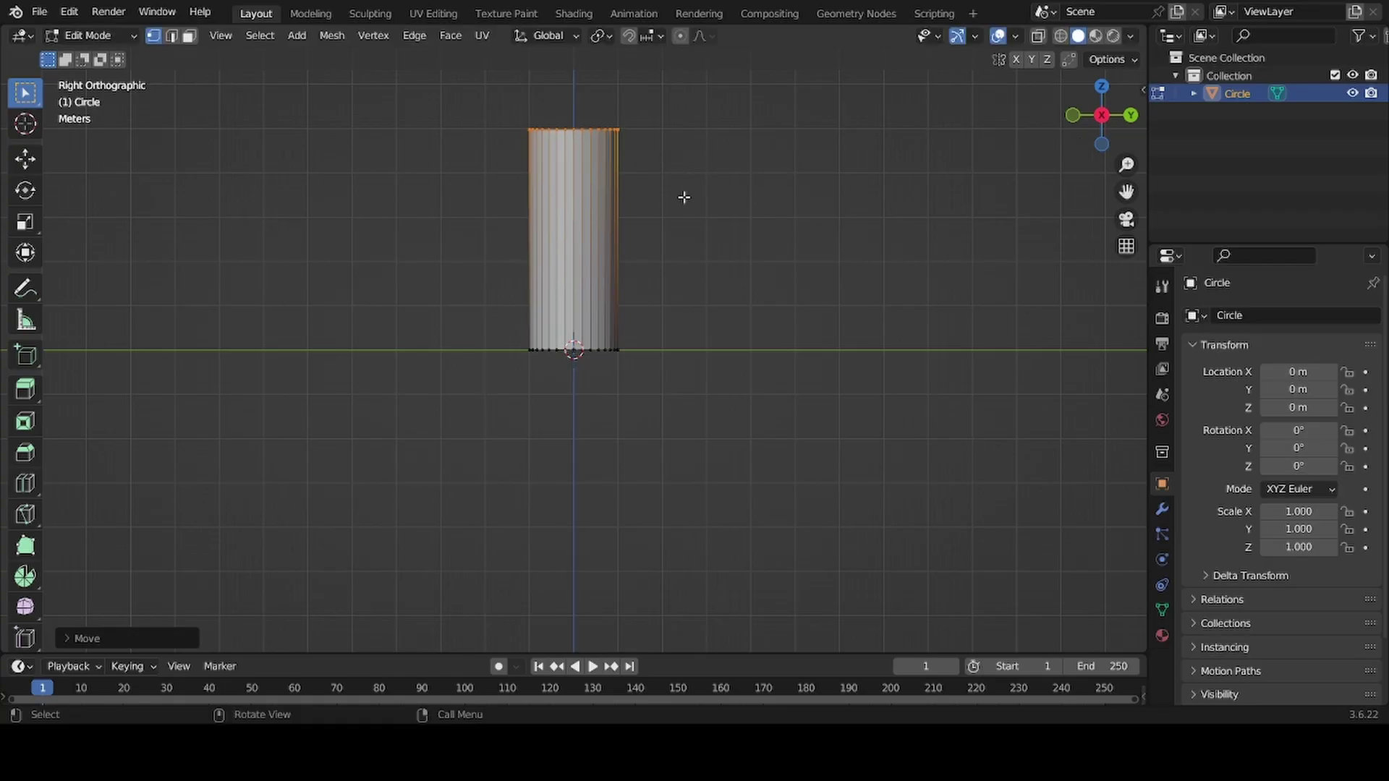
Step: Enable X-ray and add two horizontal loop cuts to the tube, about 1.5 m and 3.2 m above its base
left_click(1038, 37)
middle_click_drag(599, 282, 635, 328)
key("KP_3")
key("ctrl+r")
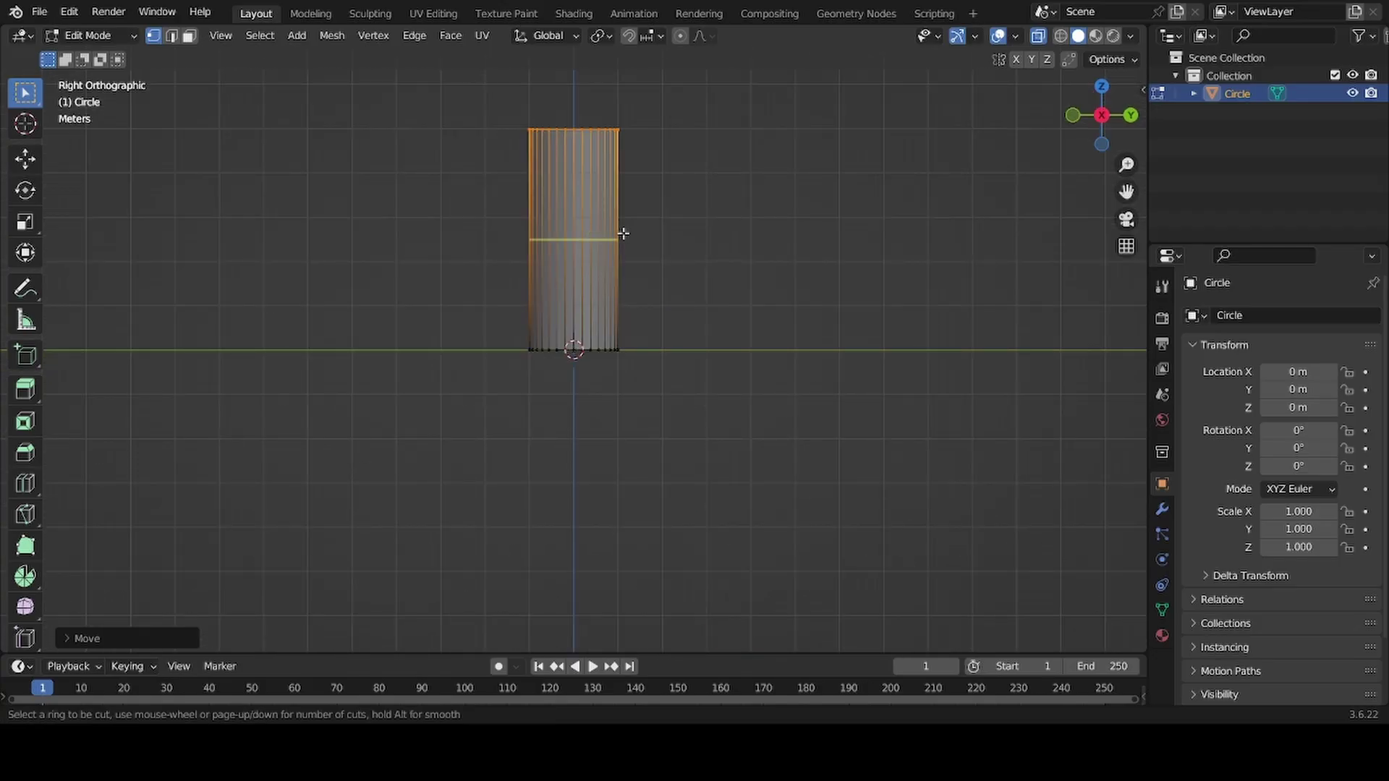
left_click(623, 233)
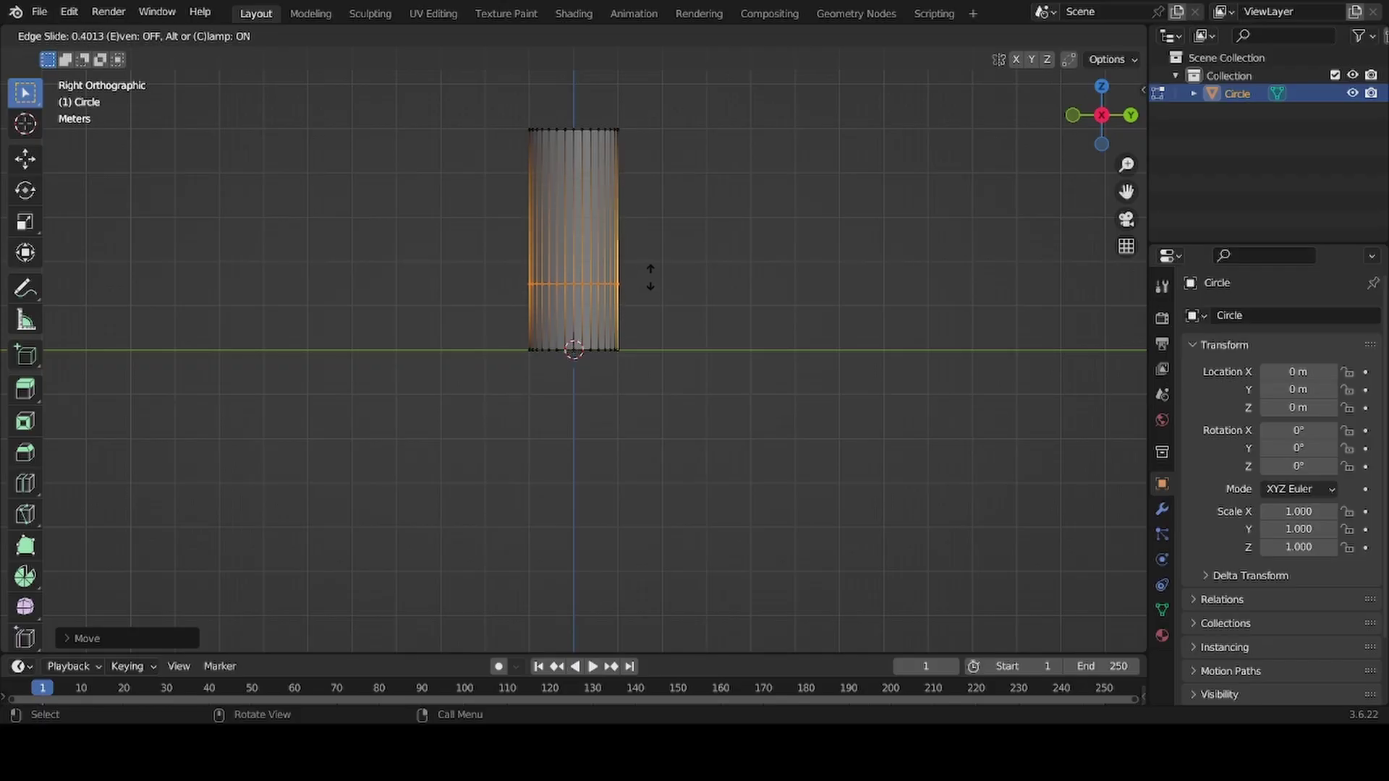
left_click(651, 277)
key("ctrl+r")
left_click(638, 203)
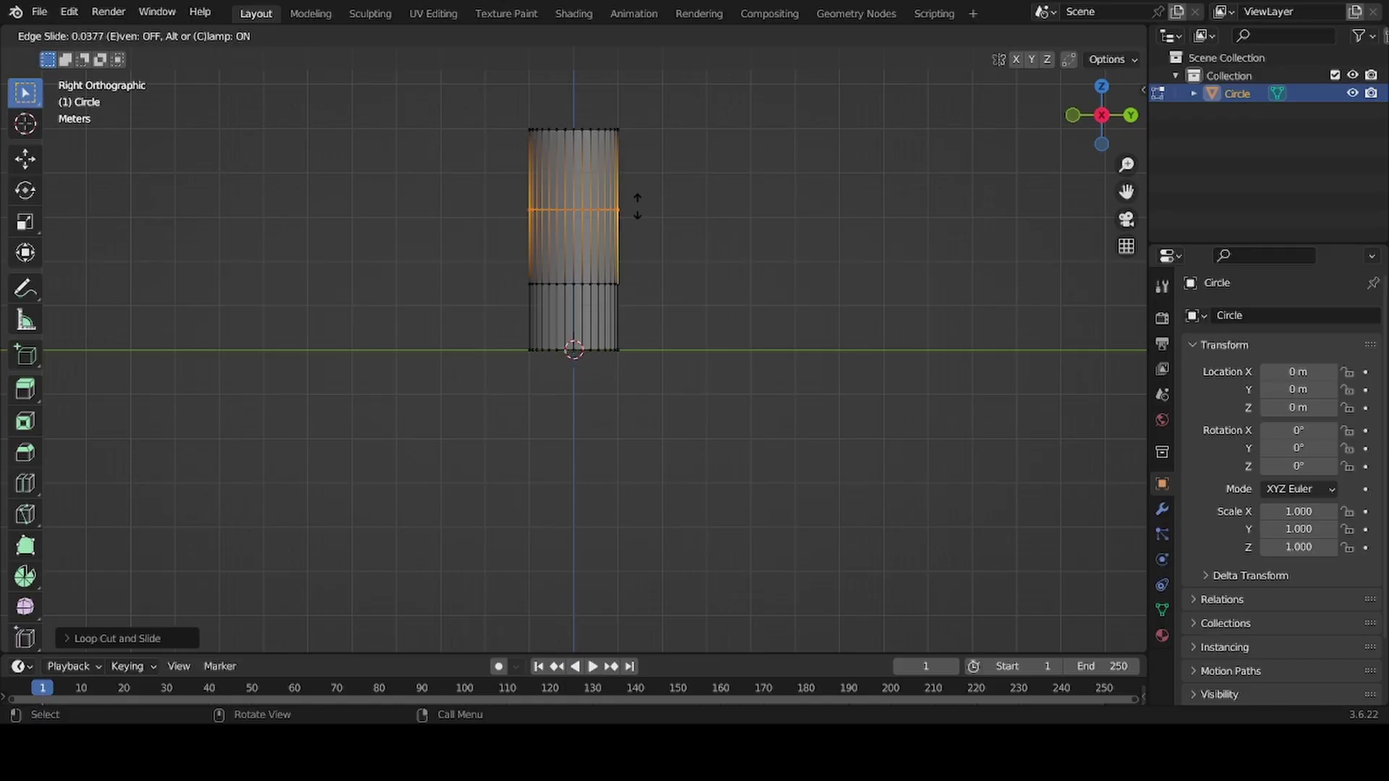
left_click(637, 207)
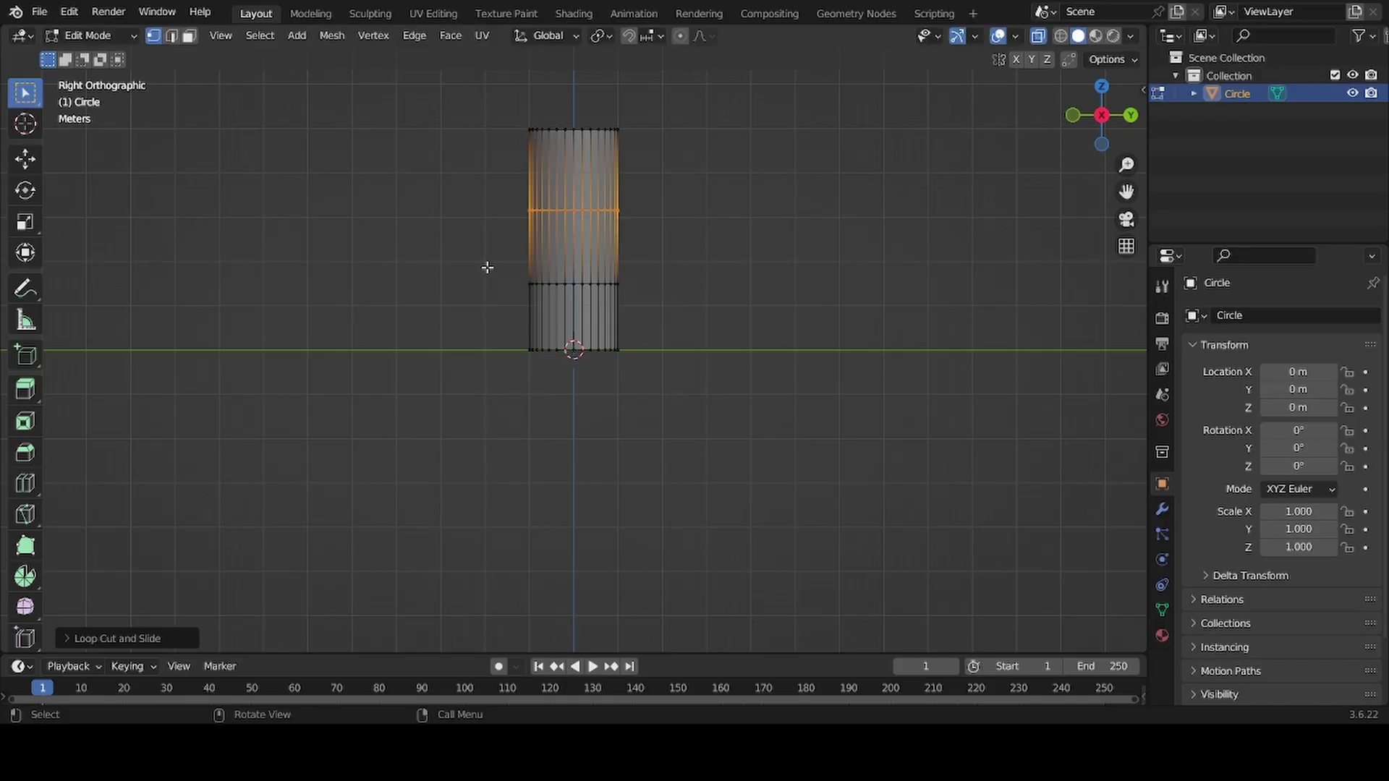
Step: Select the lower loop cut, switch to edge selection mode and scale the loop outward by about 1.8
left_click(25, 93)
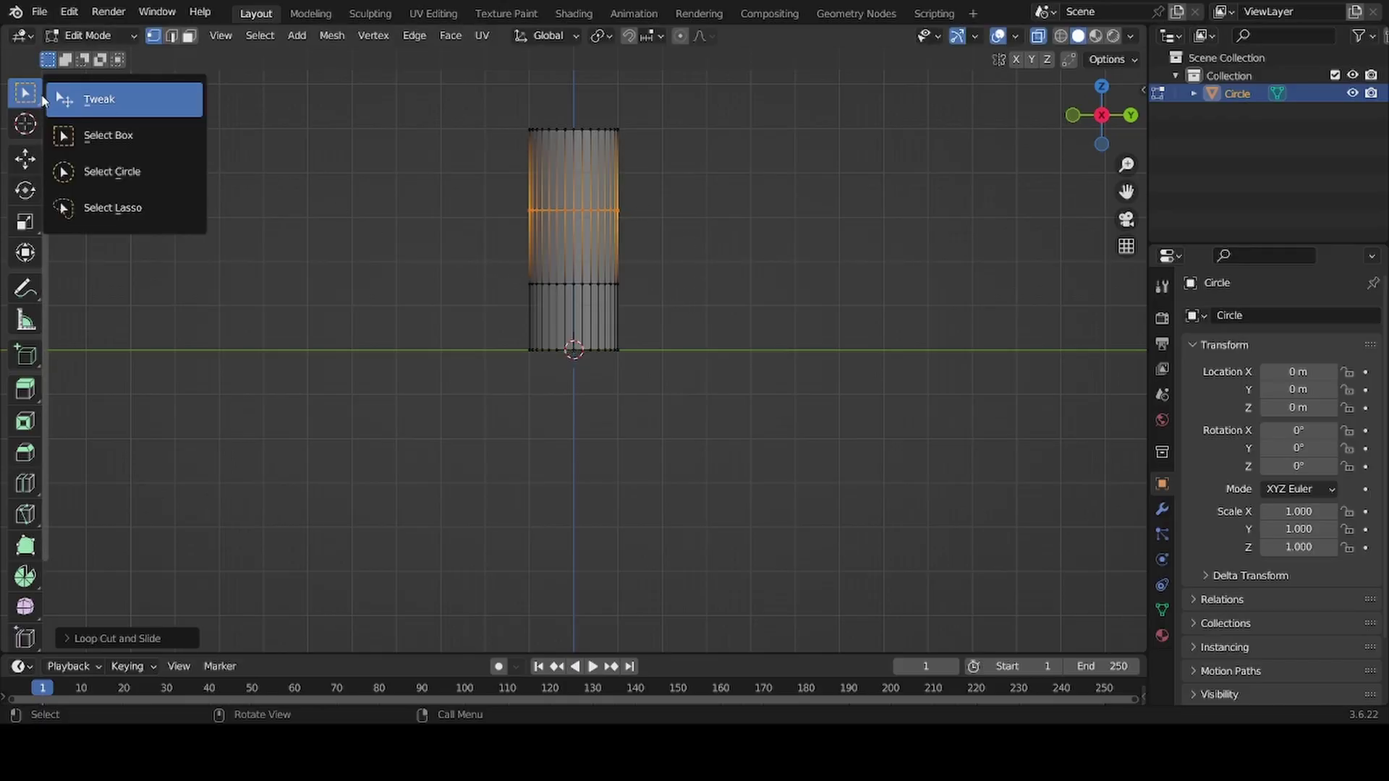
left_click(129, 142)
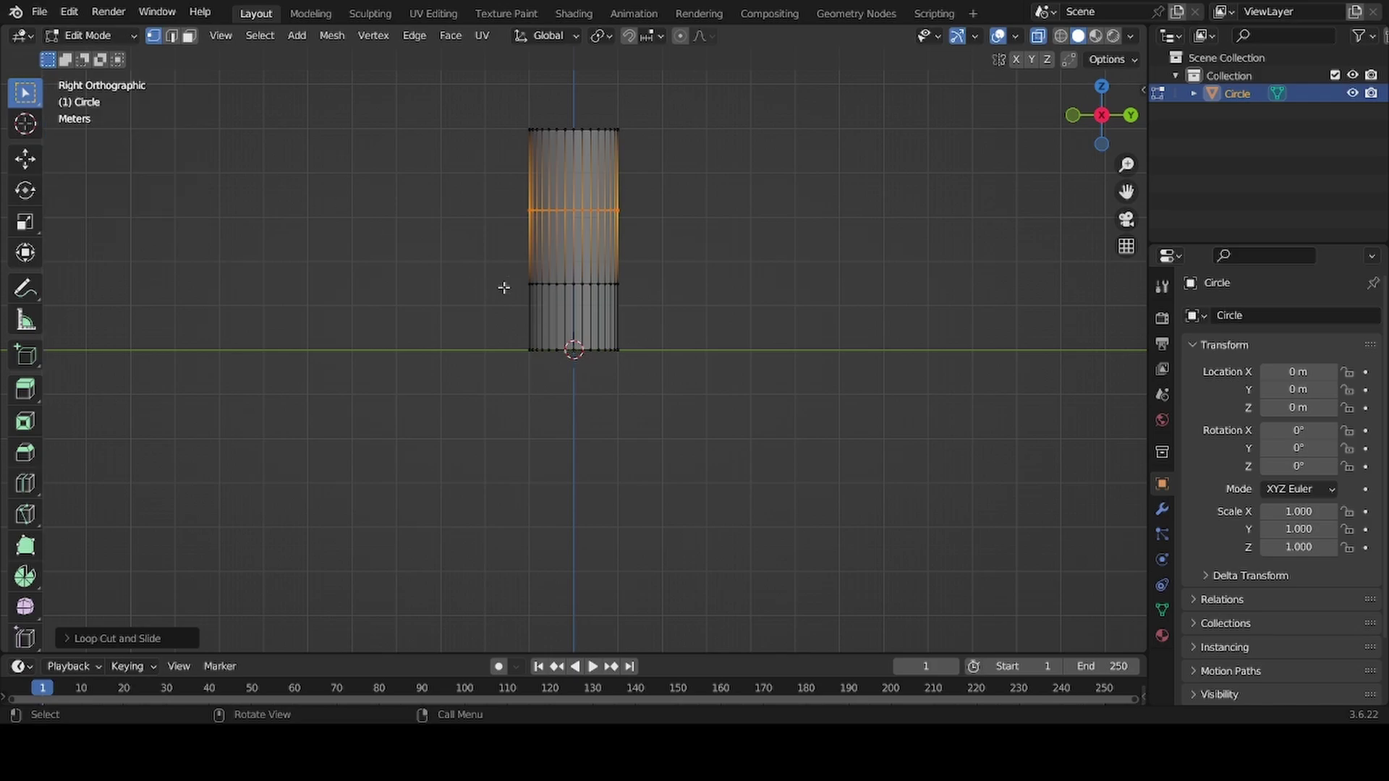
left_click_drag(461, 254, 687, 306)
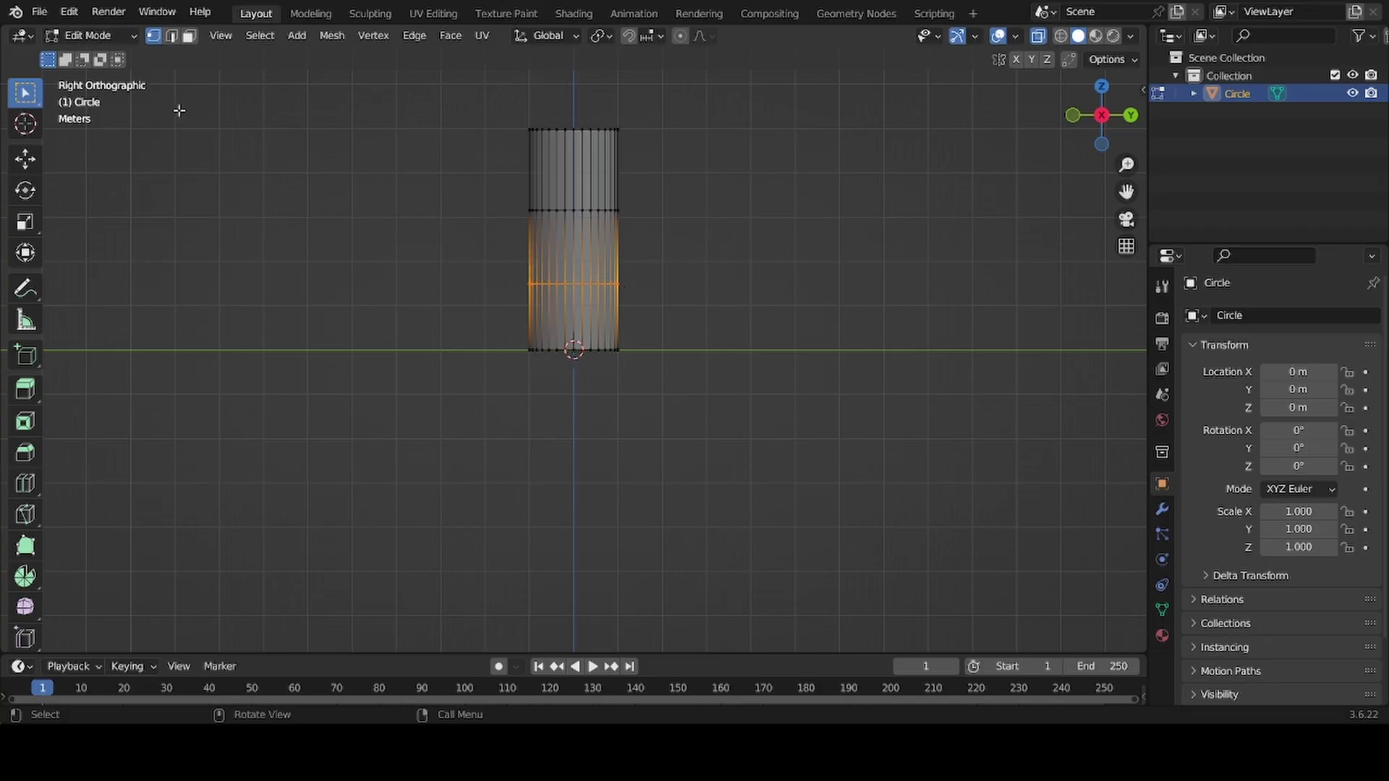
left_click(171, 36)
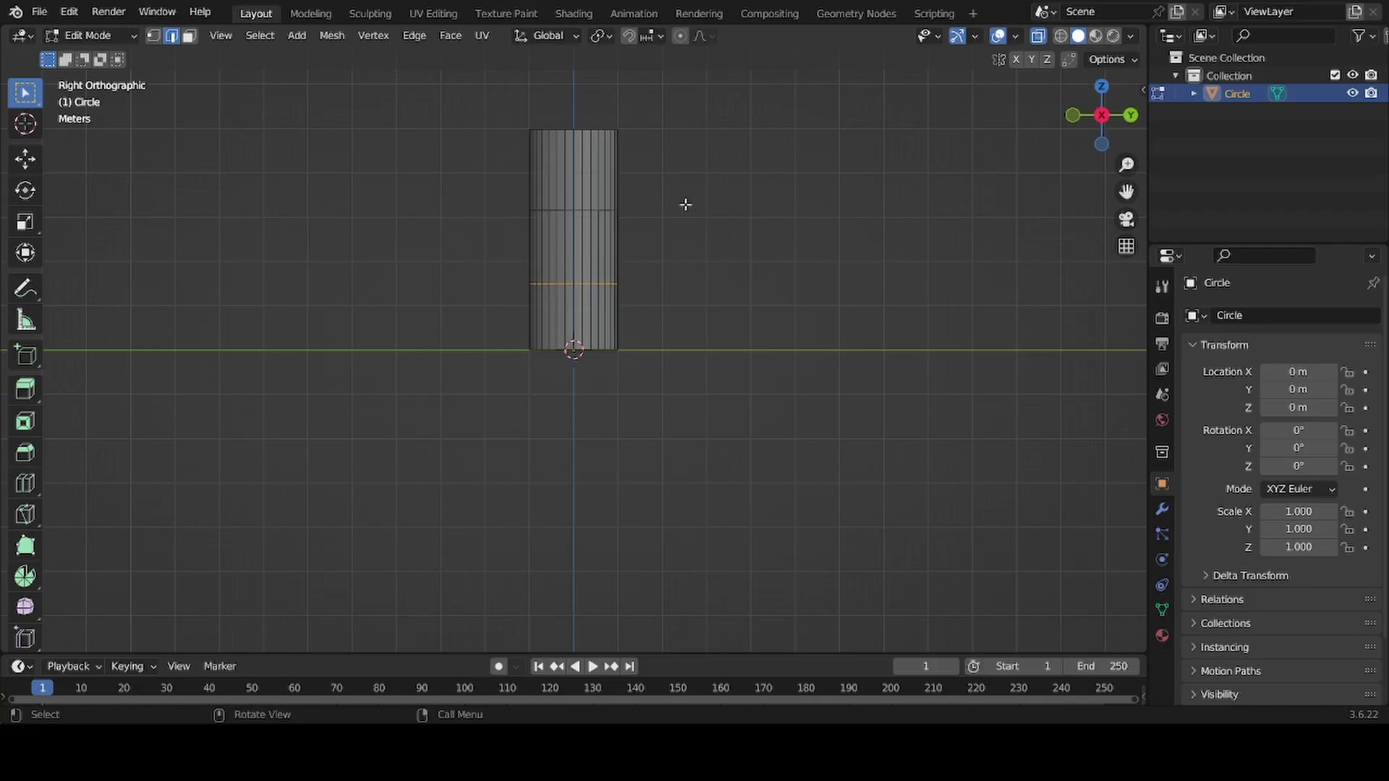
middle_click_drag(651, 260, 651, 224, "ctrl")
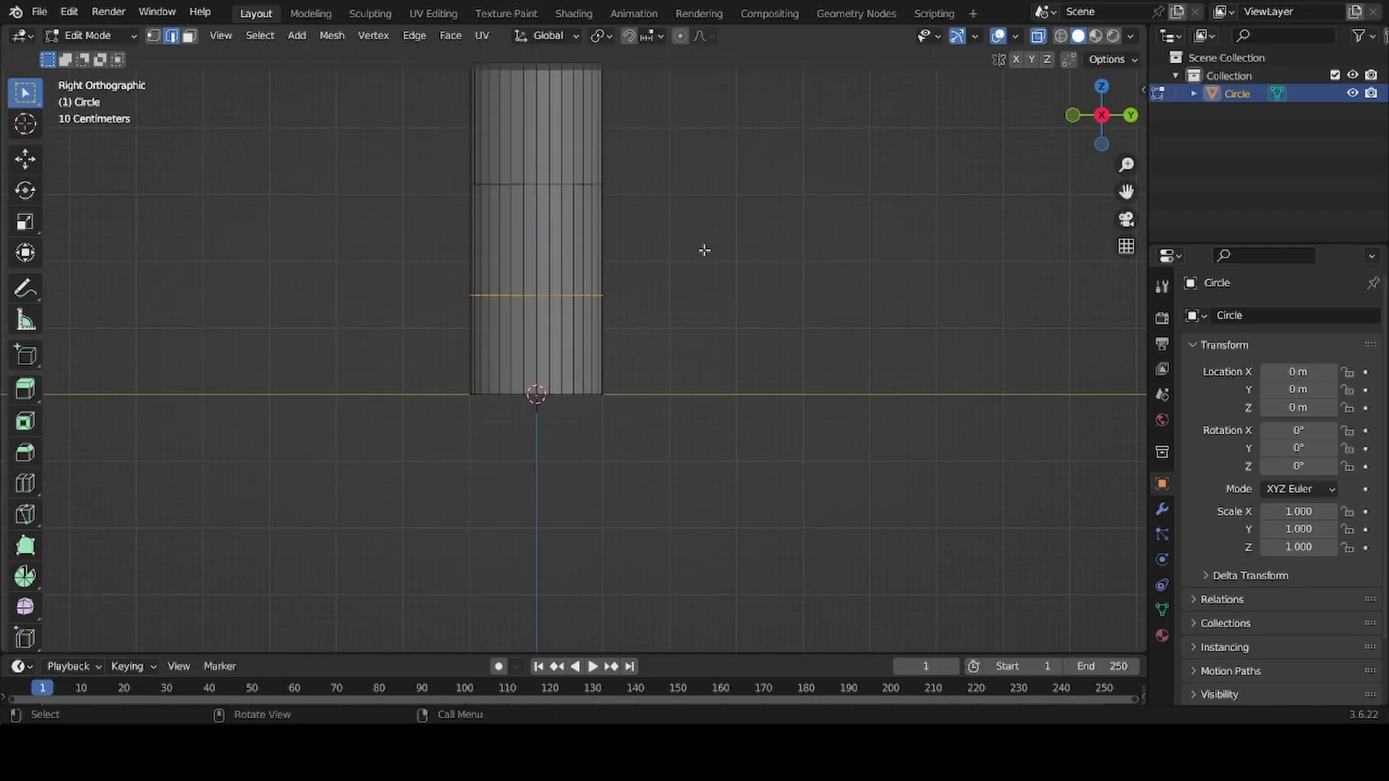
key("s")
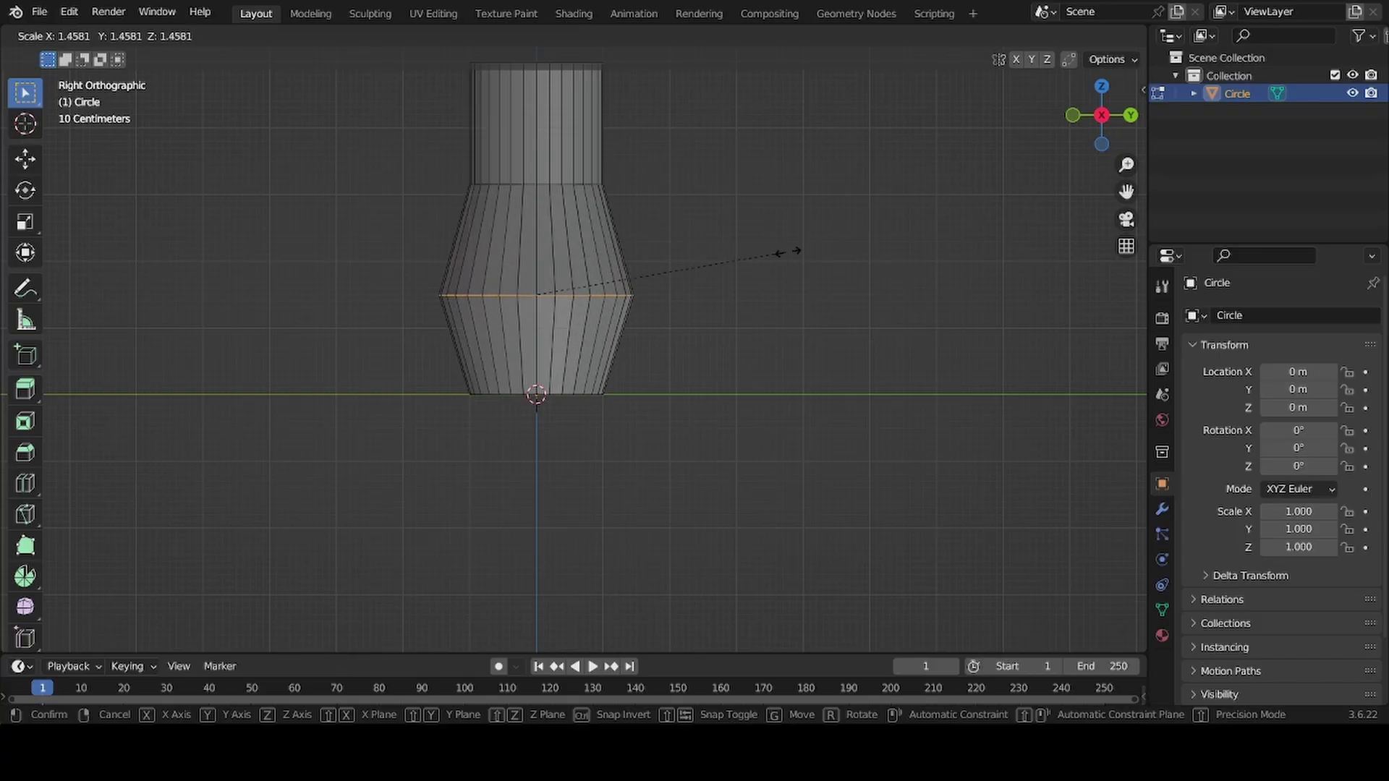
left_click(835, 248)
Step: Lower the widened loop along Z toward the base and widen the upper loop, shaping a squat tapered body about 3 m tall
key("g")
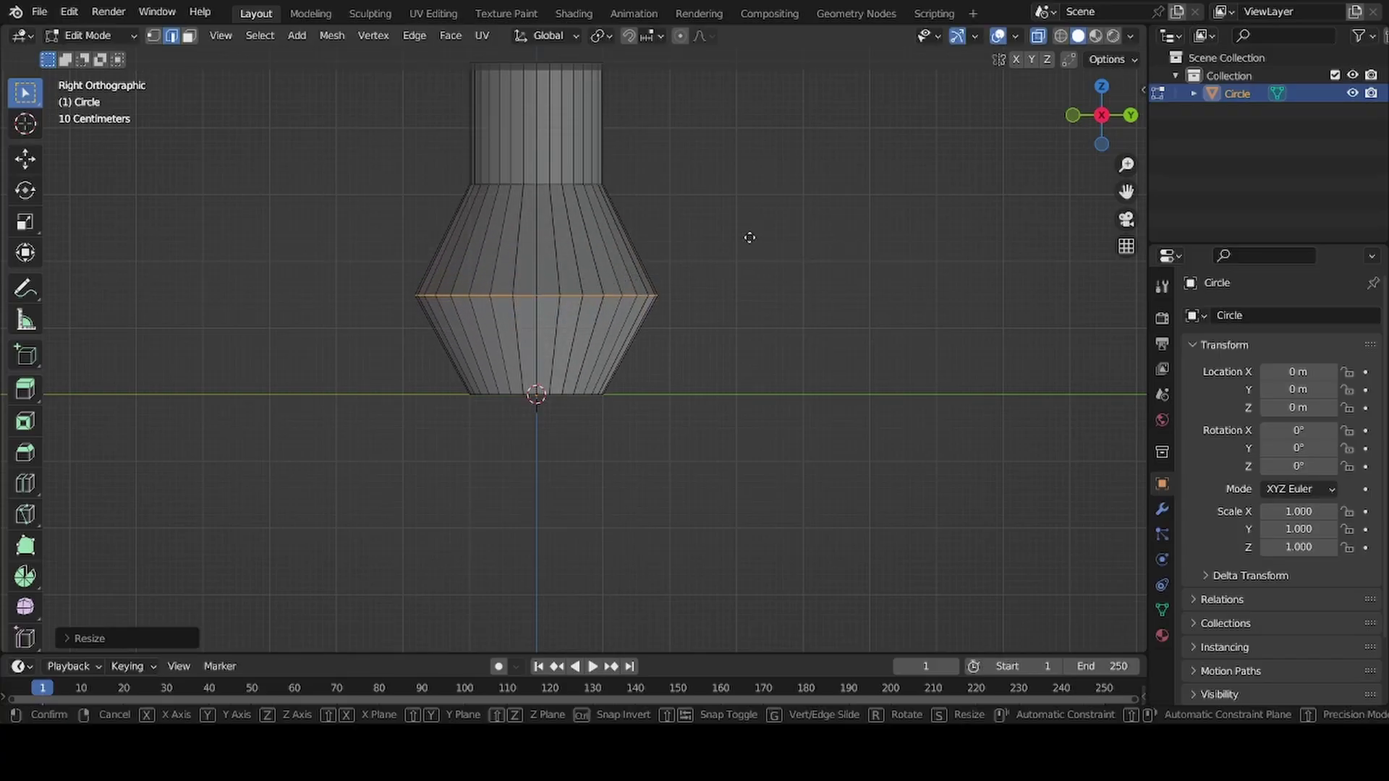
key("z")
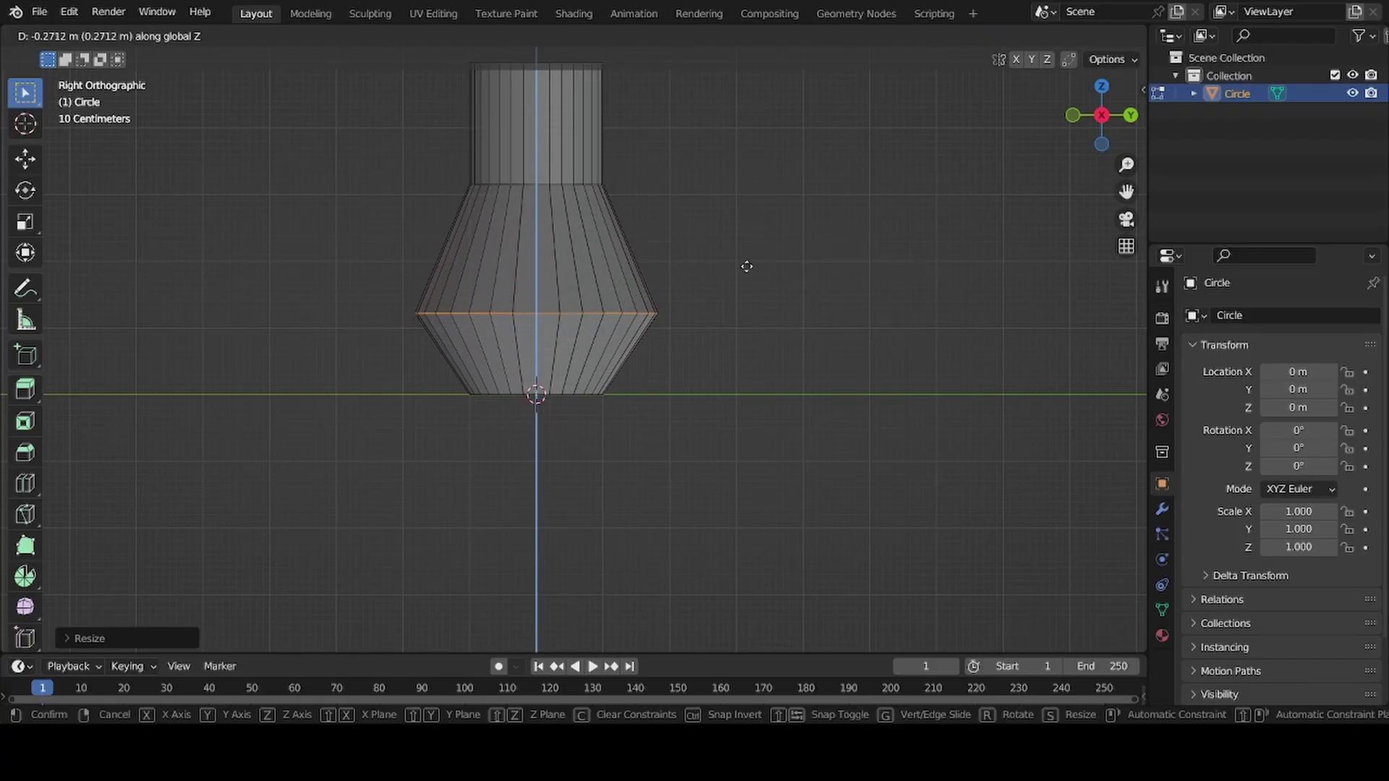
left_click(745, 281)
left_click_drag(432, 155, 702, 205)
key("s")
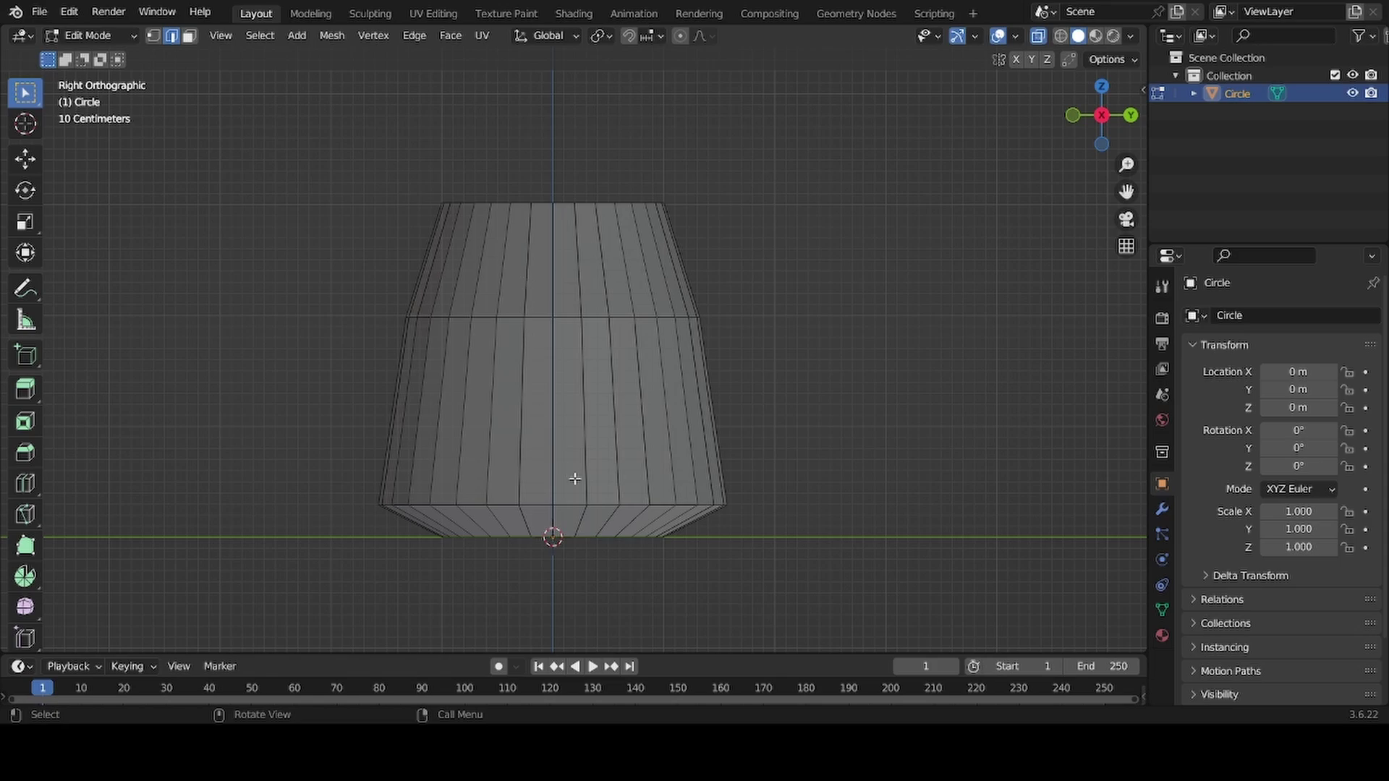
Step: Bevel the lower edge loop with 4 segments to round the body's bottom
left_click(598, 504, "alt")
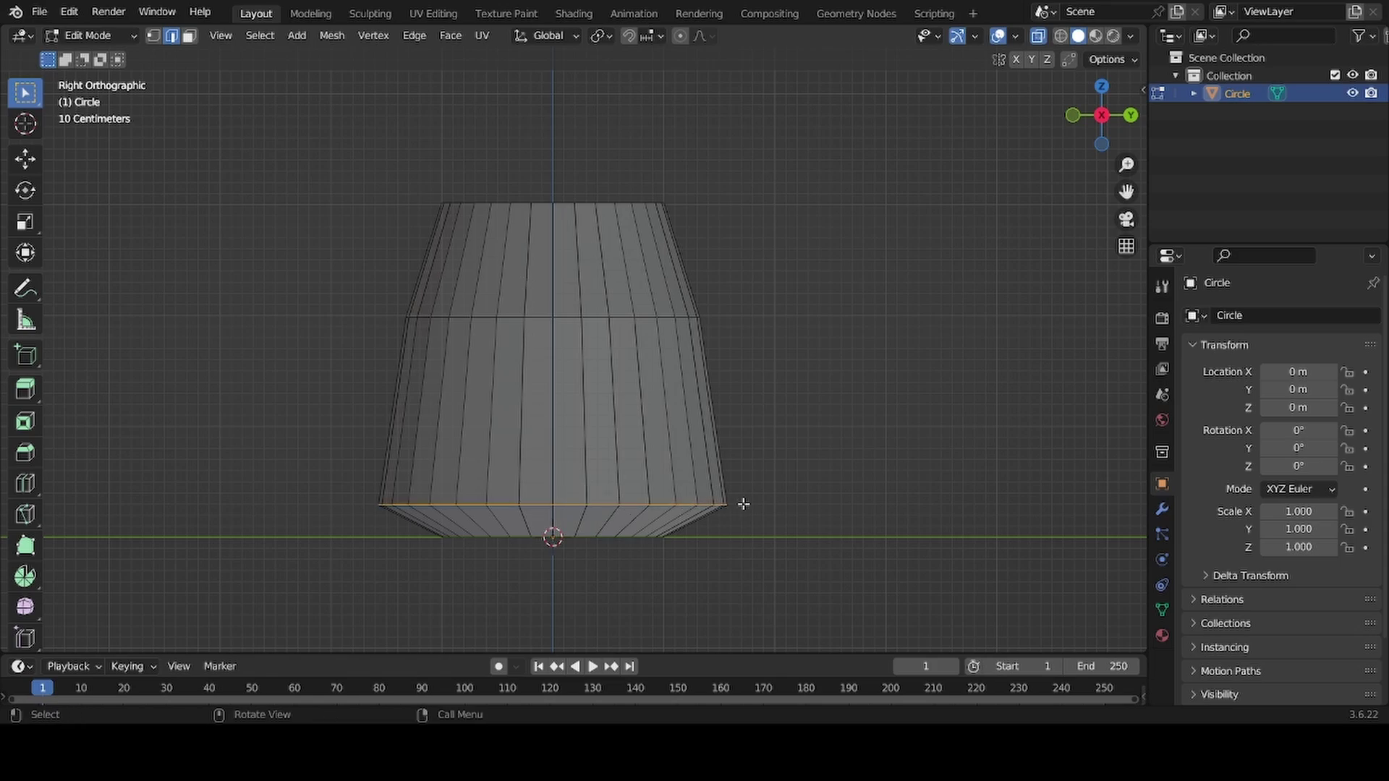
key("ctrl+b")
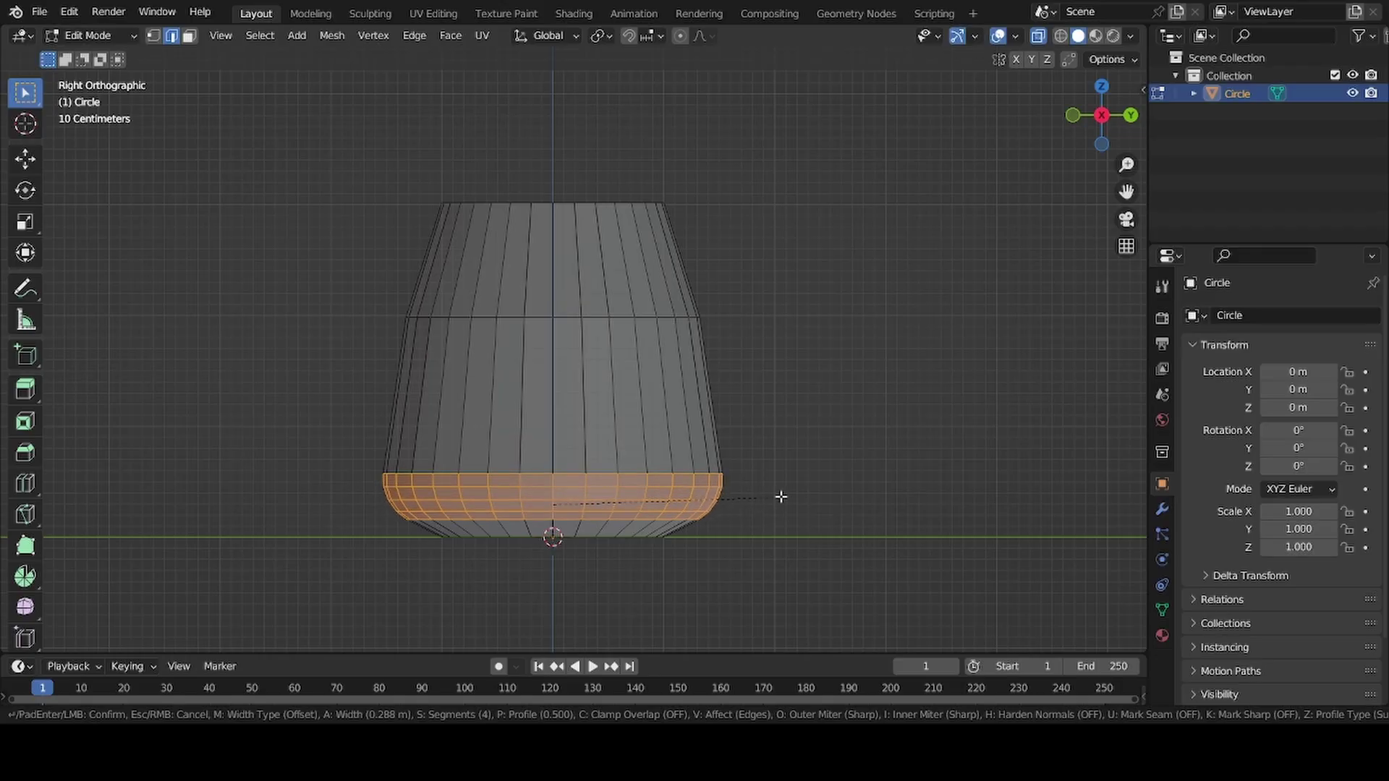
left_click(789, 496)
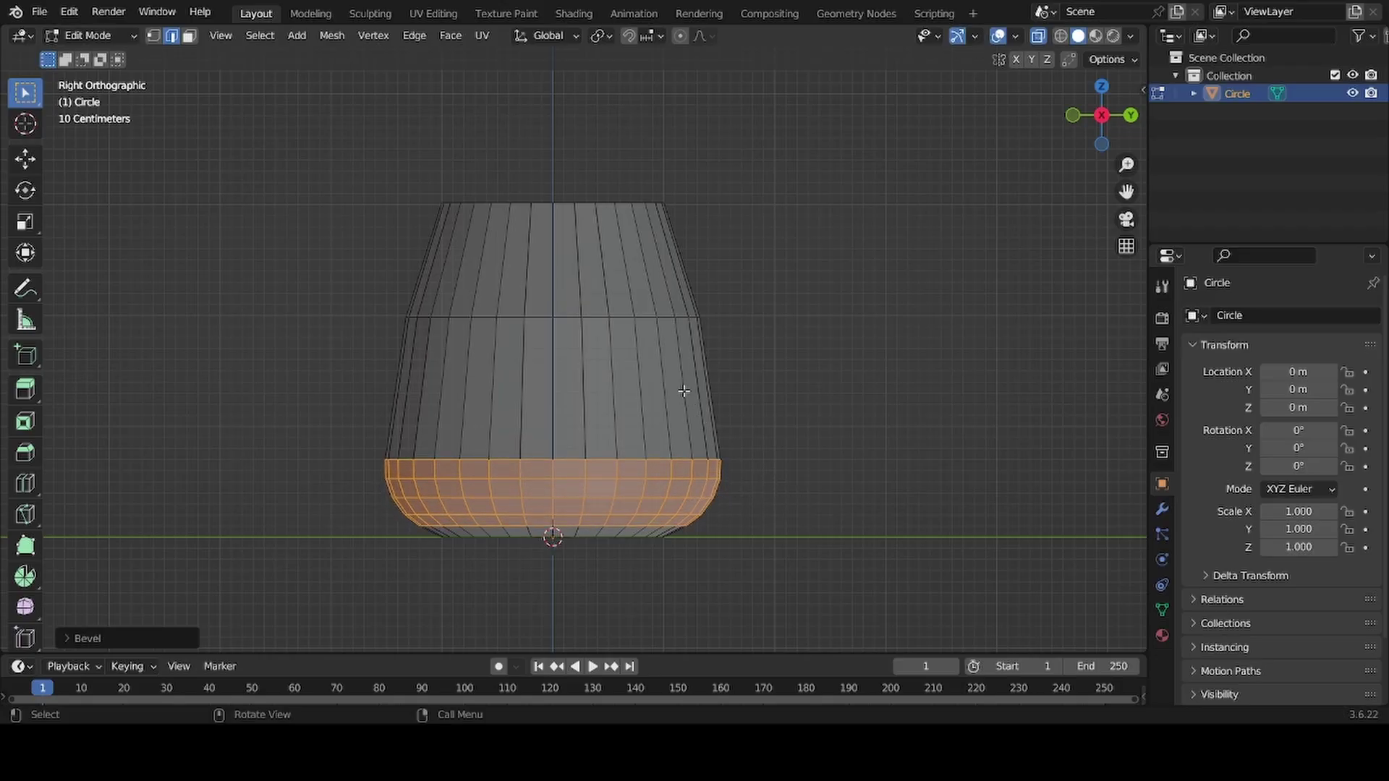
Step: Bevel the upper edge loop with 4 segments and a width of about 0.77 m
left_click(619, 316, "alt")
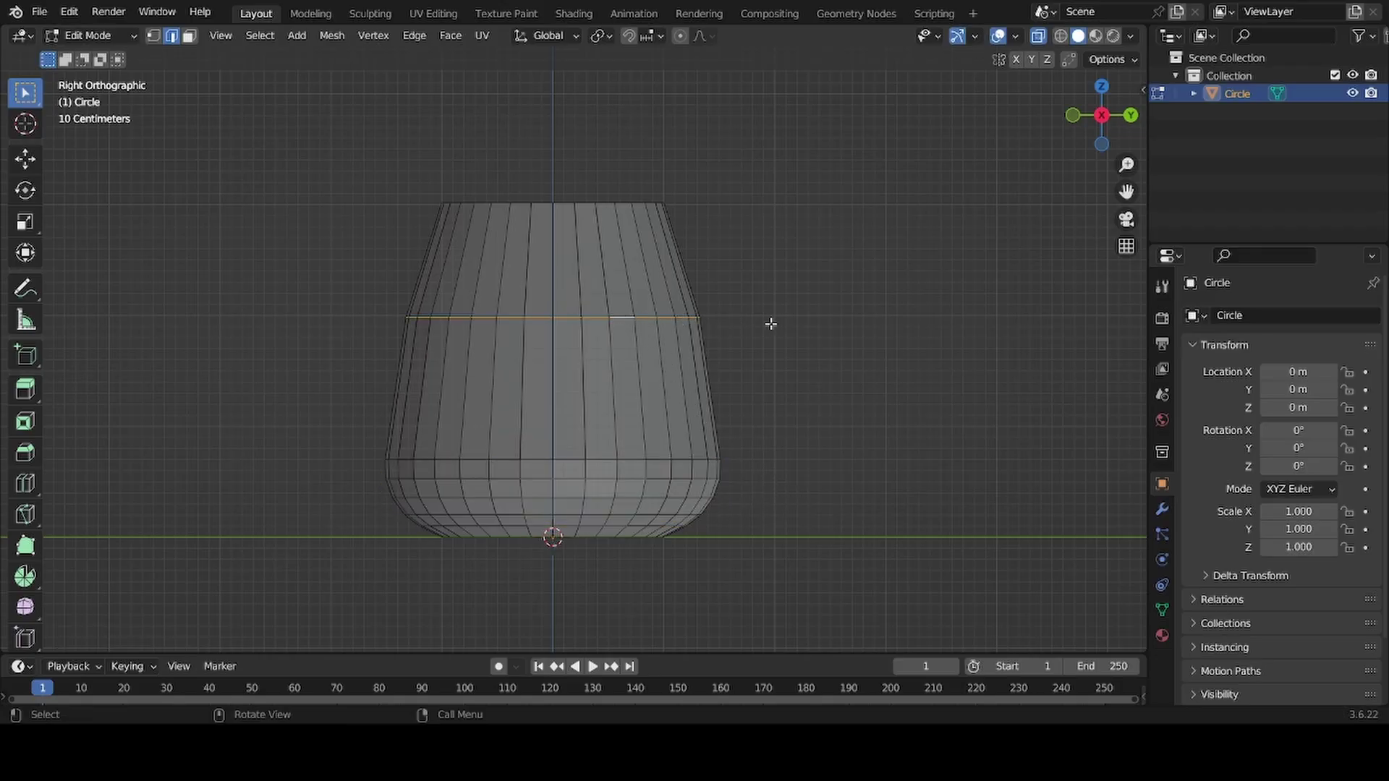
key("ctrl+b")
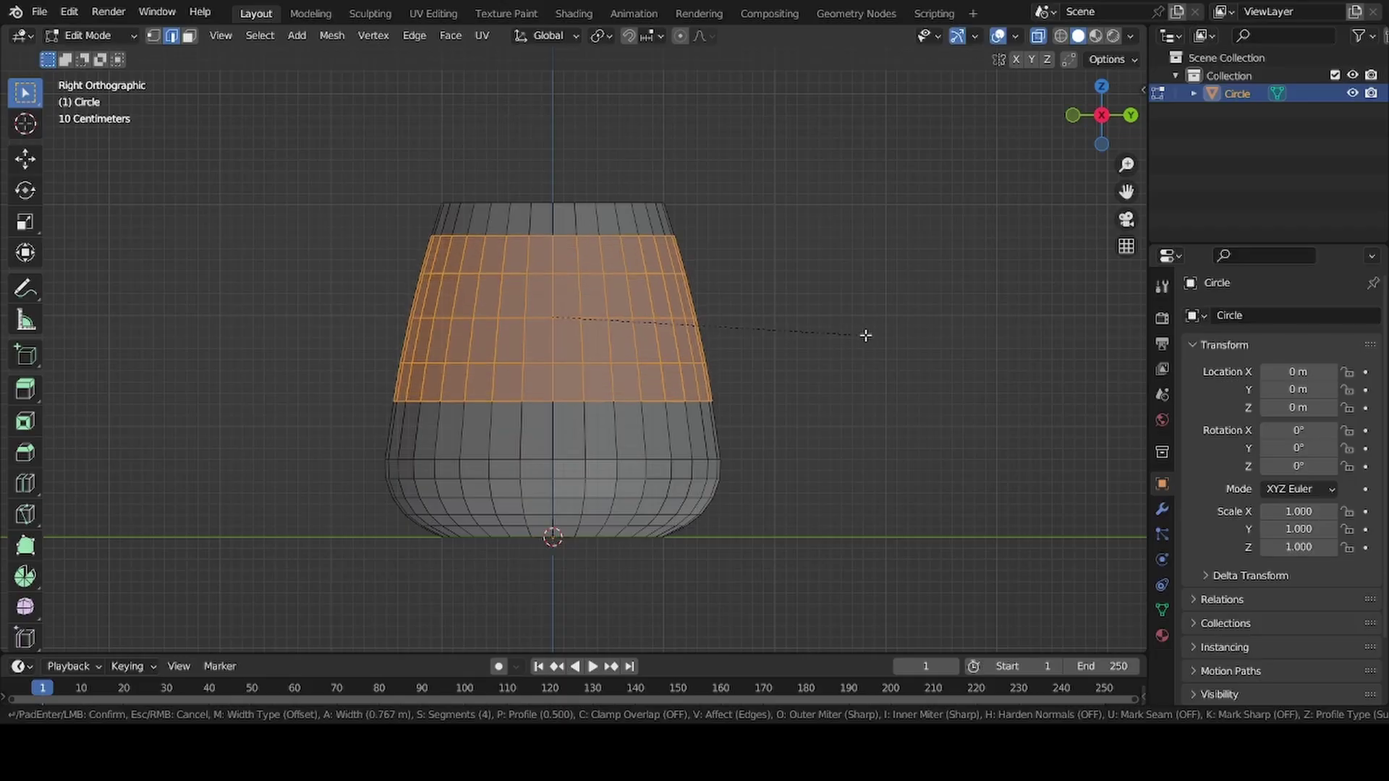
left_click(865, 335)
Step: Return to object mode and apply Shade Auto Smooth to the body
middle_click_drag(865, 334, 649, 187)
key("Tab")
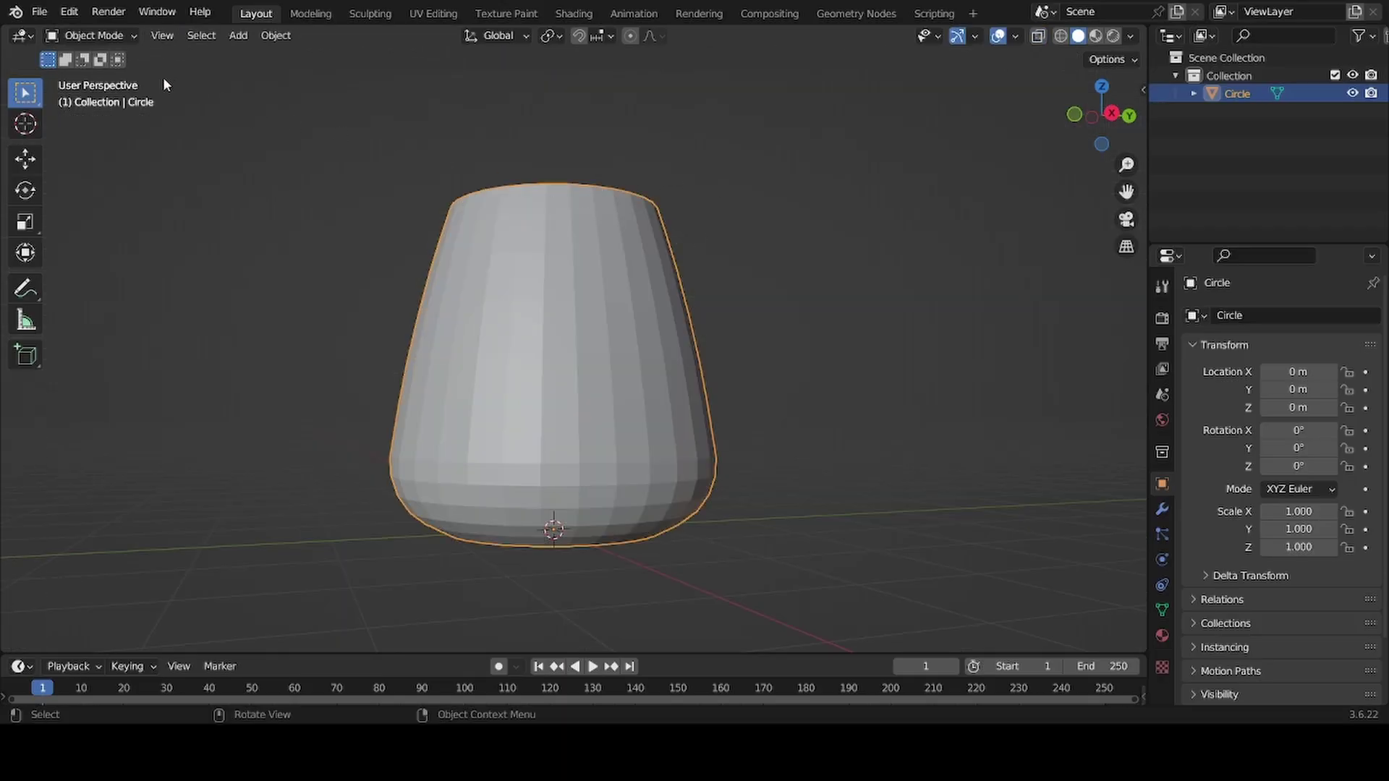
left_click(79, 36)
right_click(576, 302)
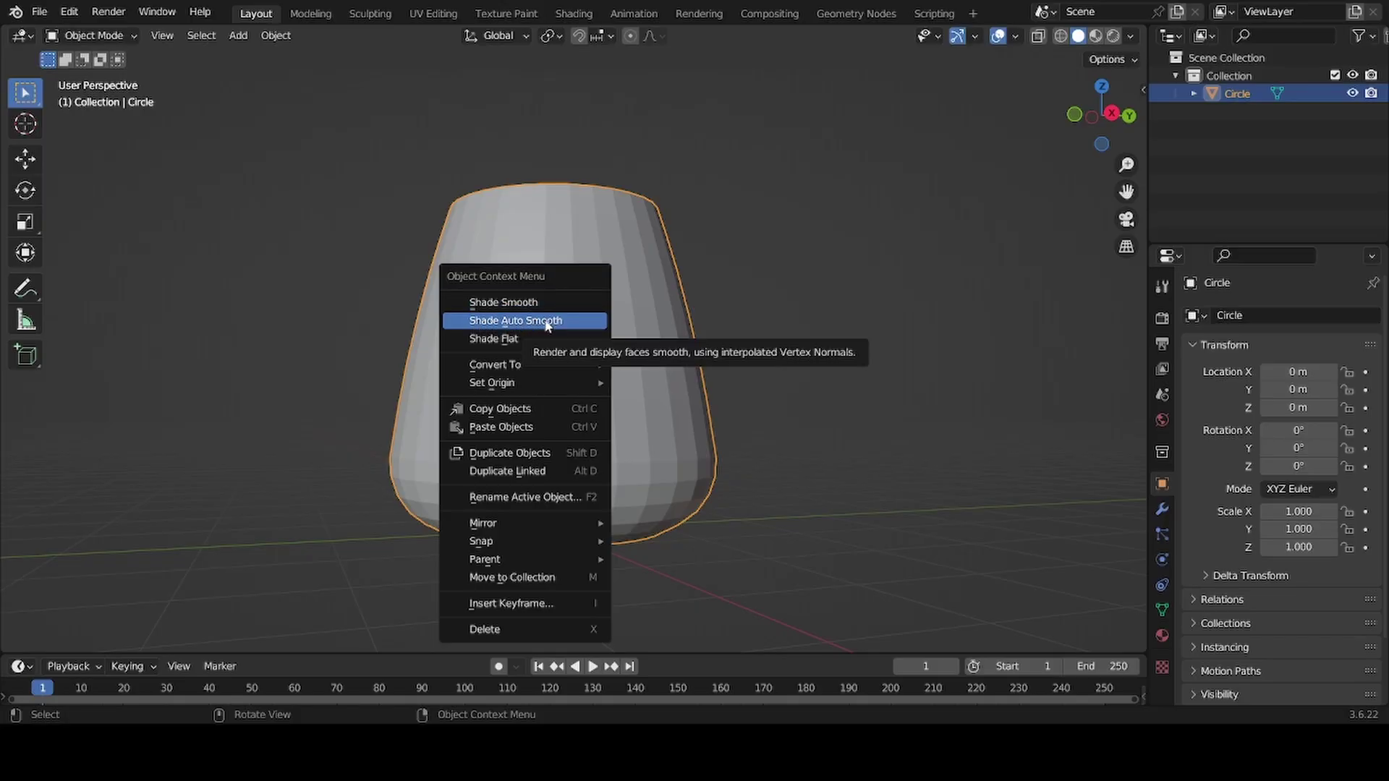
left_click(548, 321)
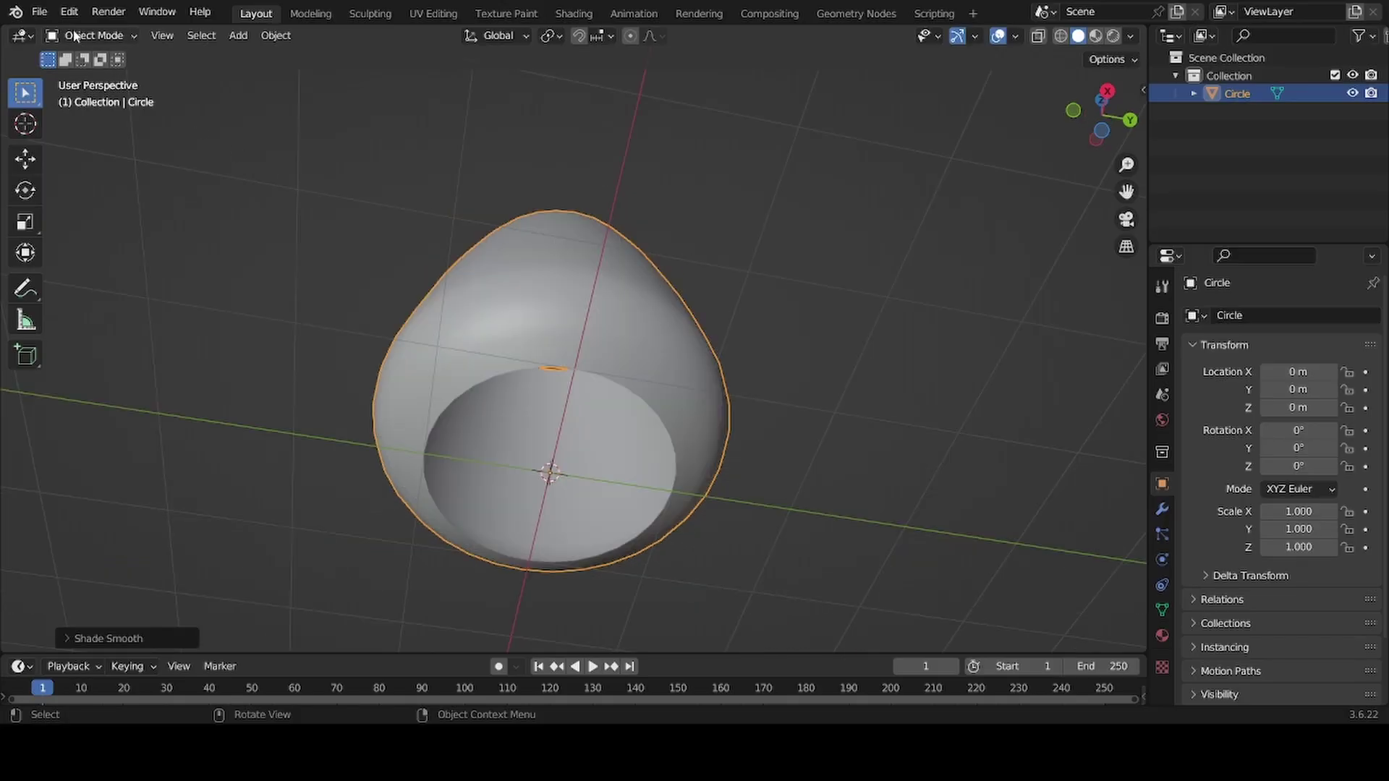
Step: Enter edit mode, select the open edge loop at the bottom of the body and fill it with a face
left_click(94, 35)
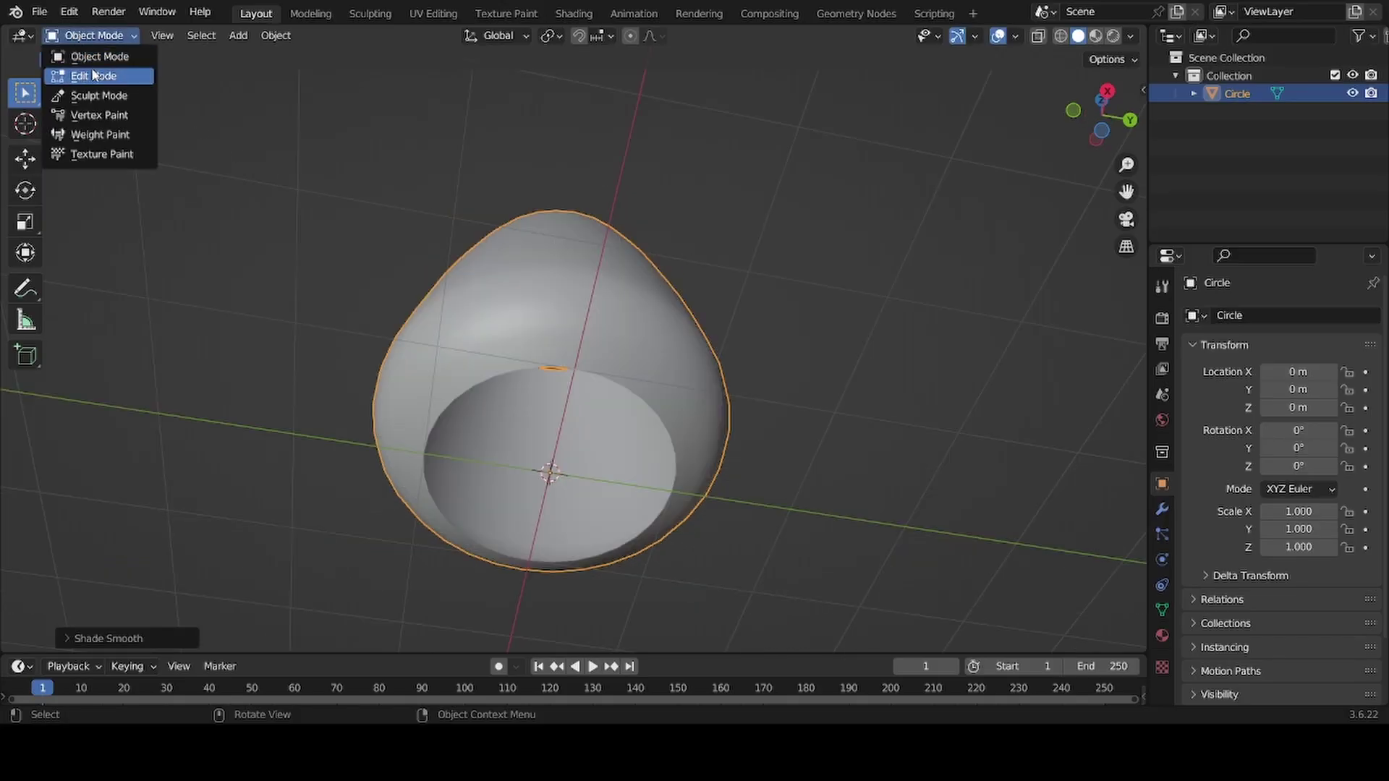
left_click(94, 76)
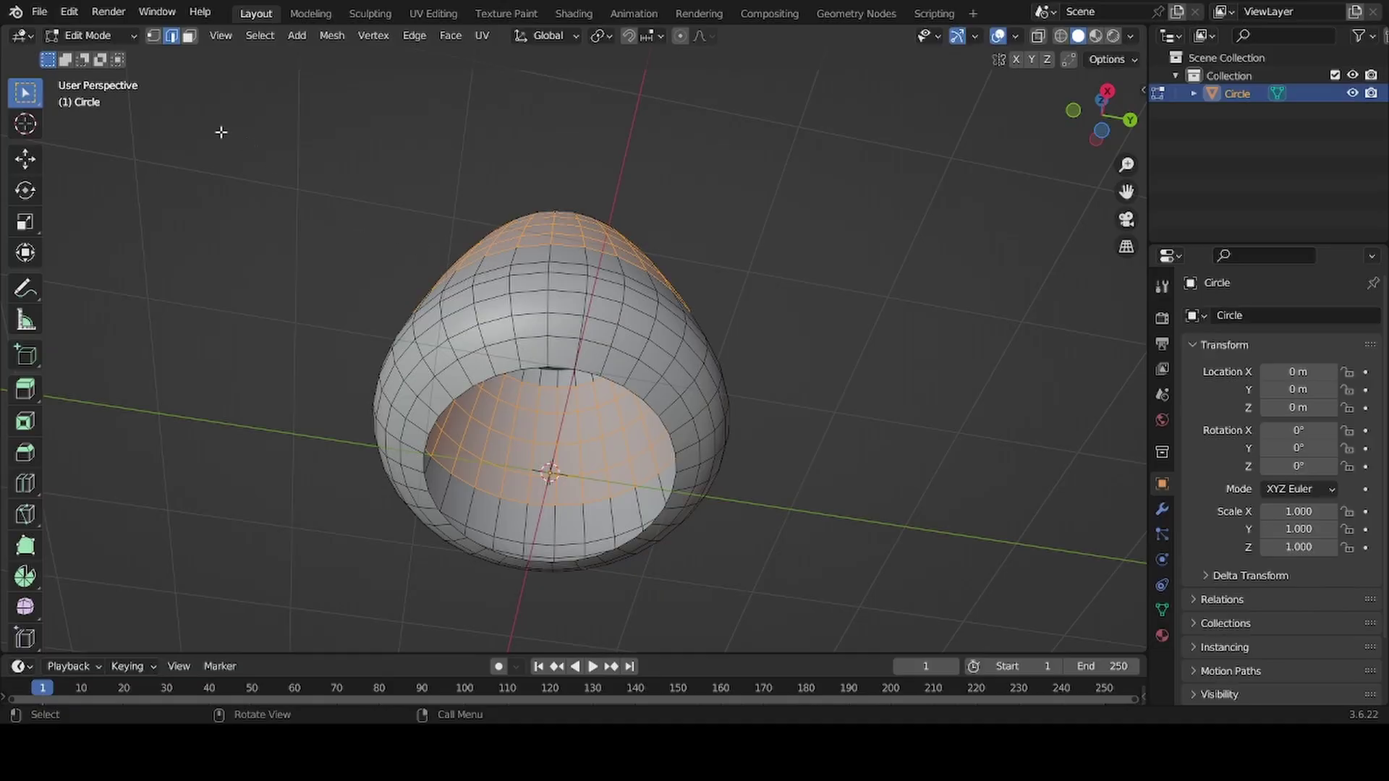
key("alt")
left_click(583, 371, "alt")
middle_click_drag(611, 372, 609, 359)
scroll(608, 359, "up", 5)
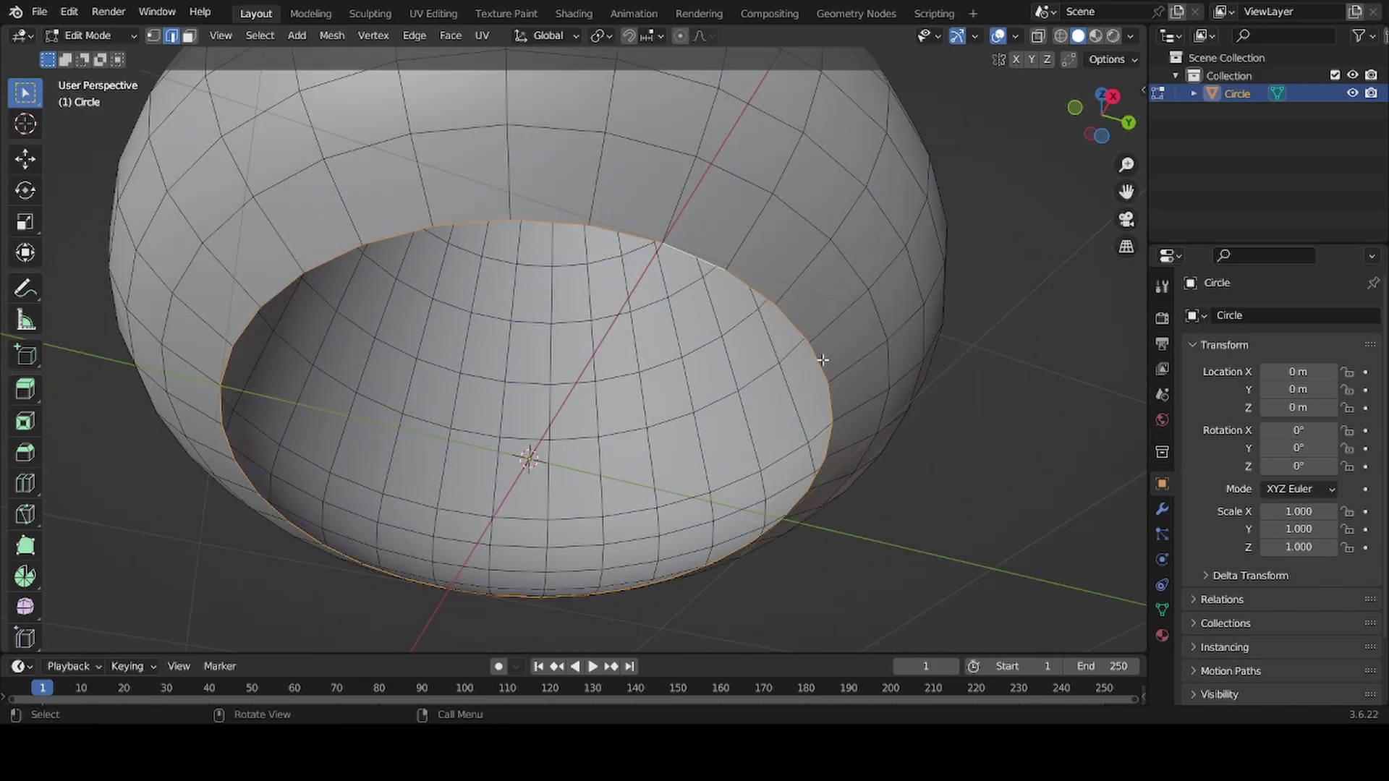
key("f")
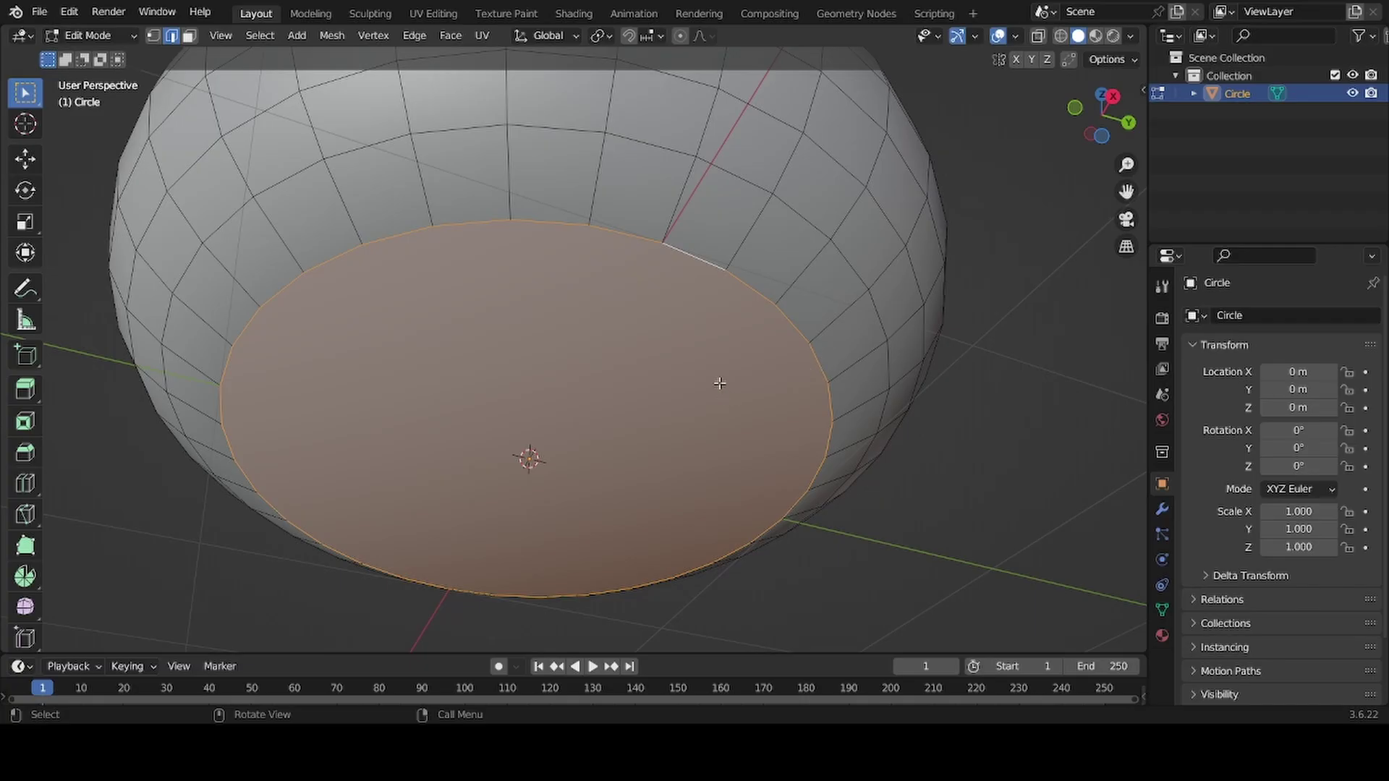
Step: Inset the new bottom face by about 0.10 m
middle_click_drag(720, 384, 726, 354)
key("i")
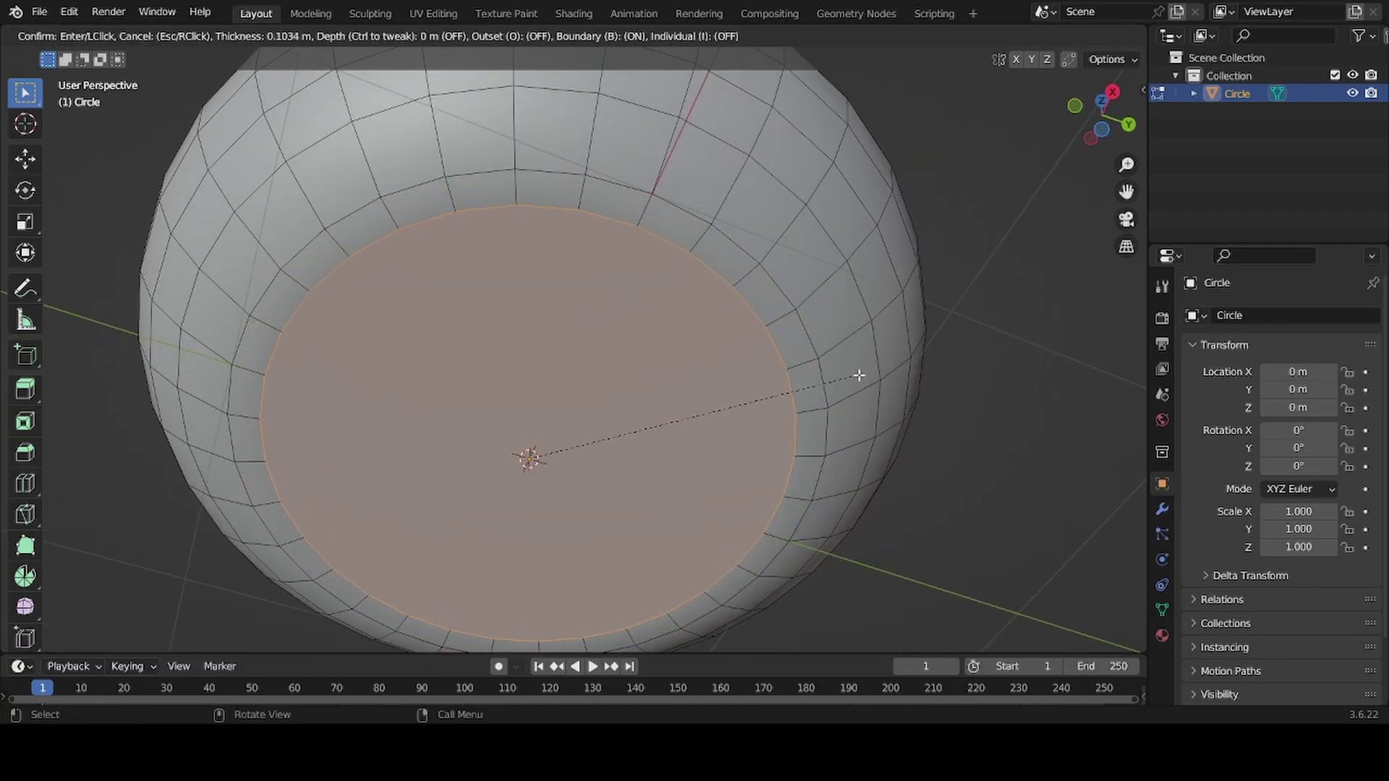
left_click(860, 377)
Step: Turn on the Face Orientation overlay and inspect the direction of the body's normals from outside and inside
middle_click_drag(617, 244, 584, 281)
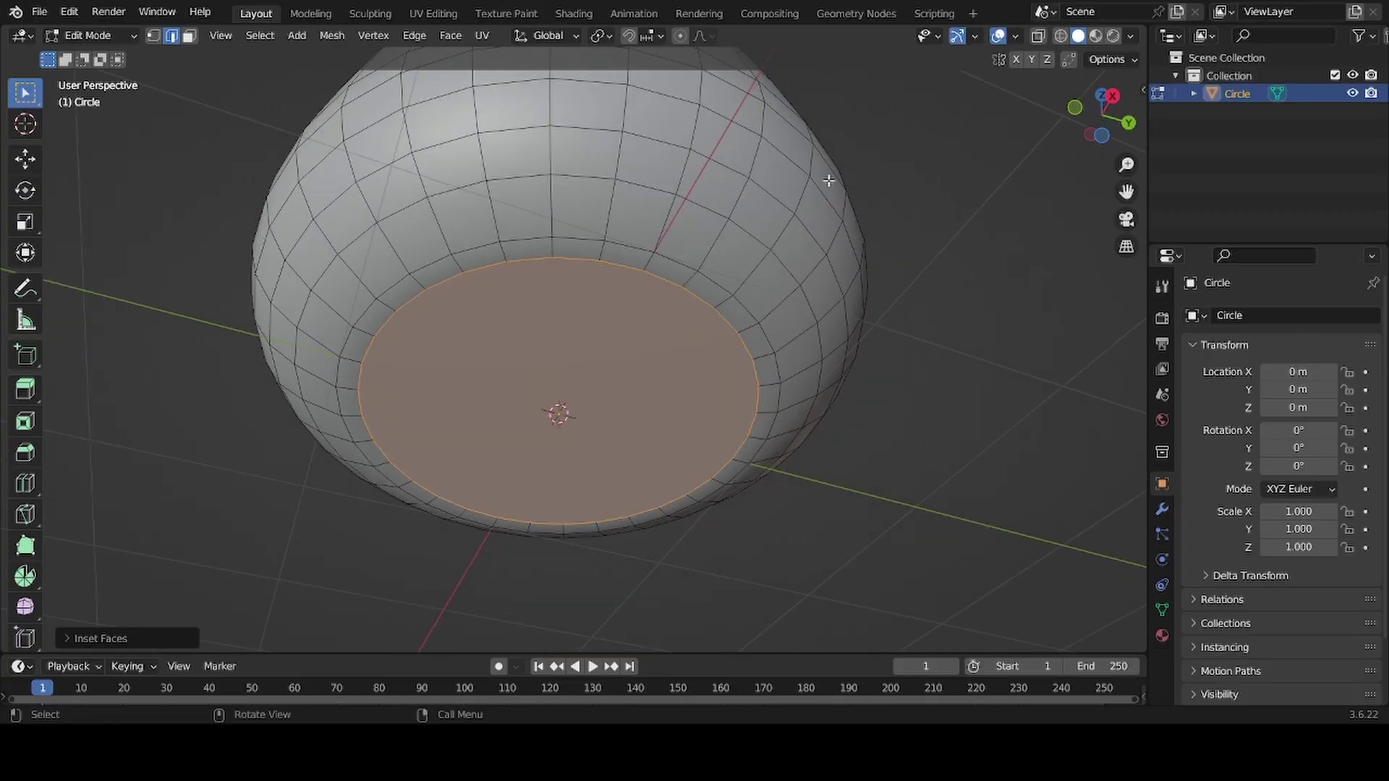
left_click(1015, 37)
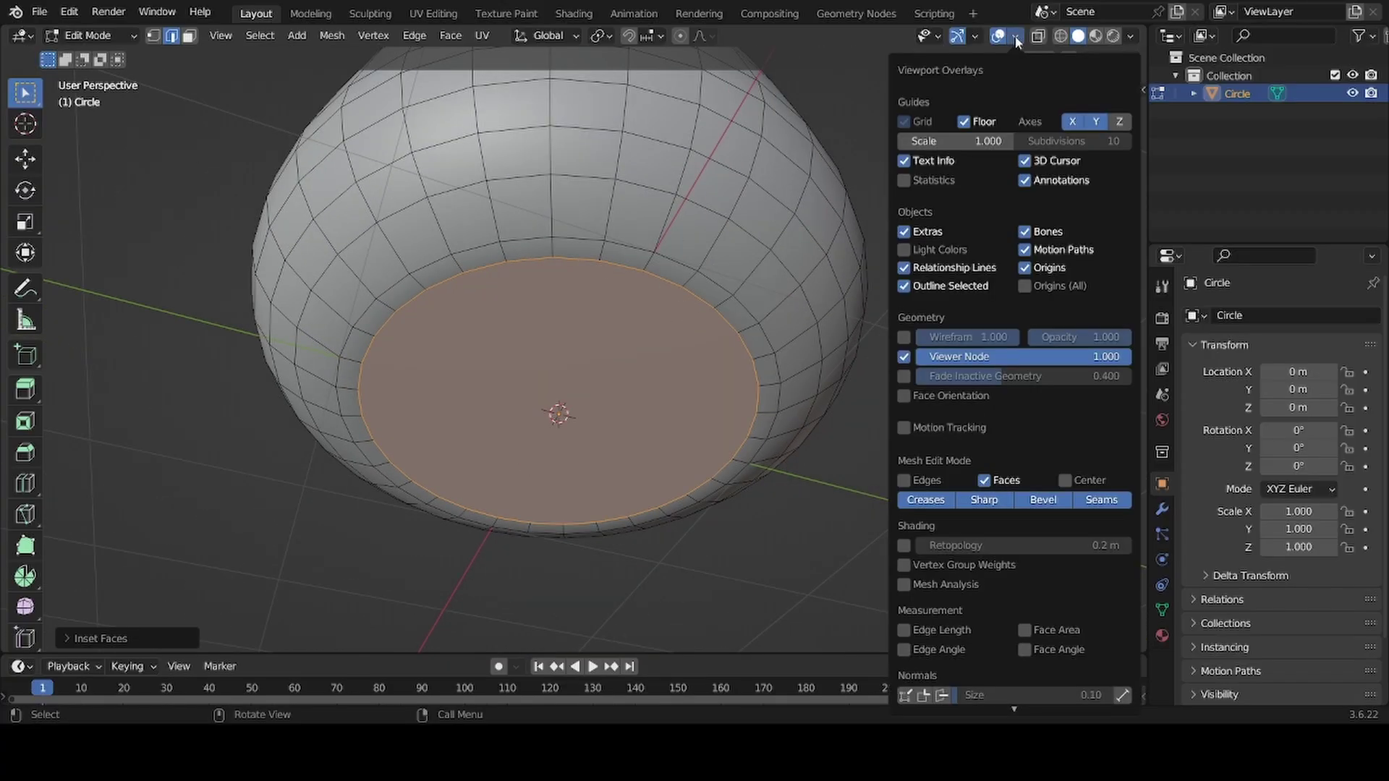
left_click(904, 395)
middle_click_drag(724, 303, 571, 376)
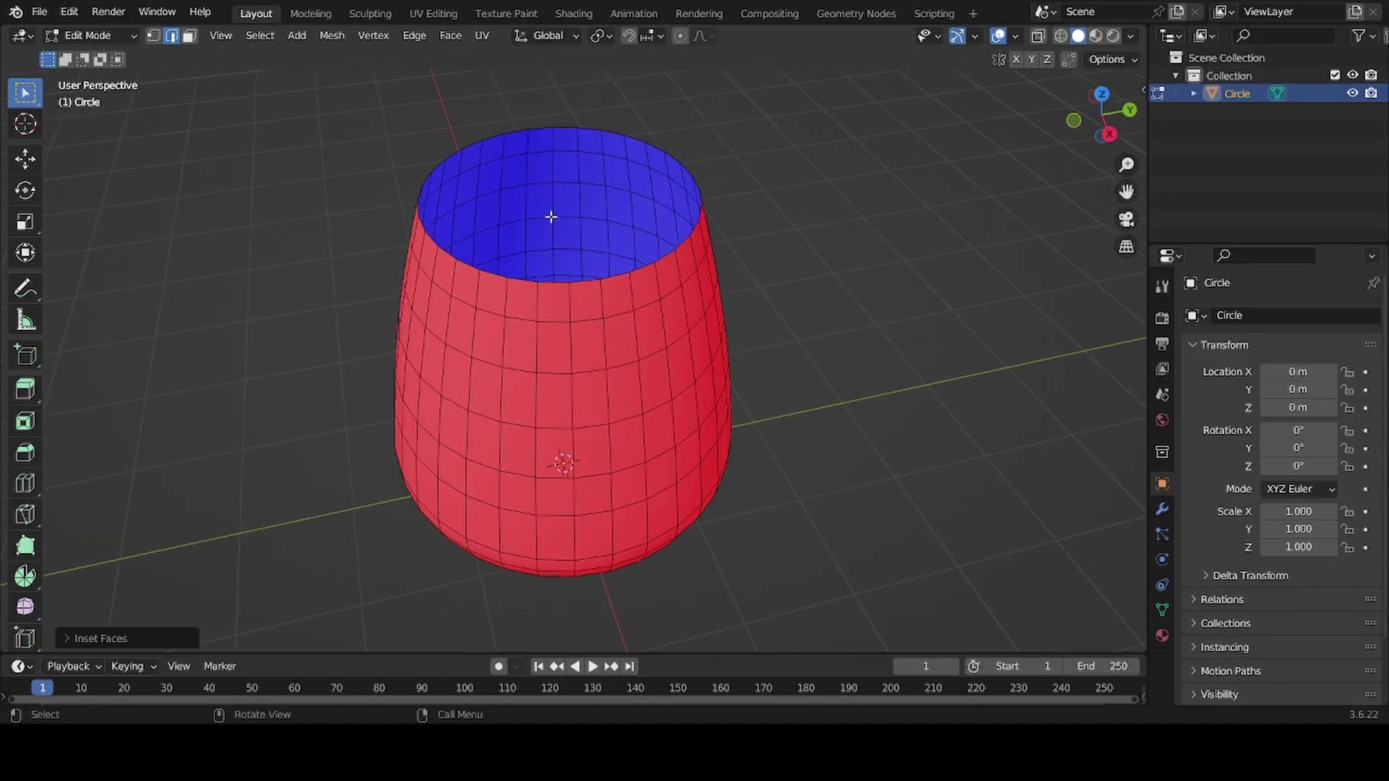
Step: Select the whole mesh and flip its normals
key("a")
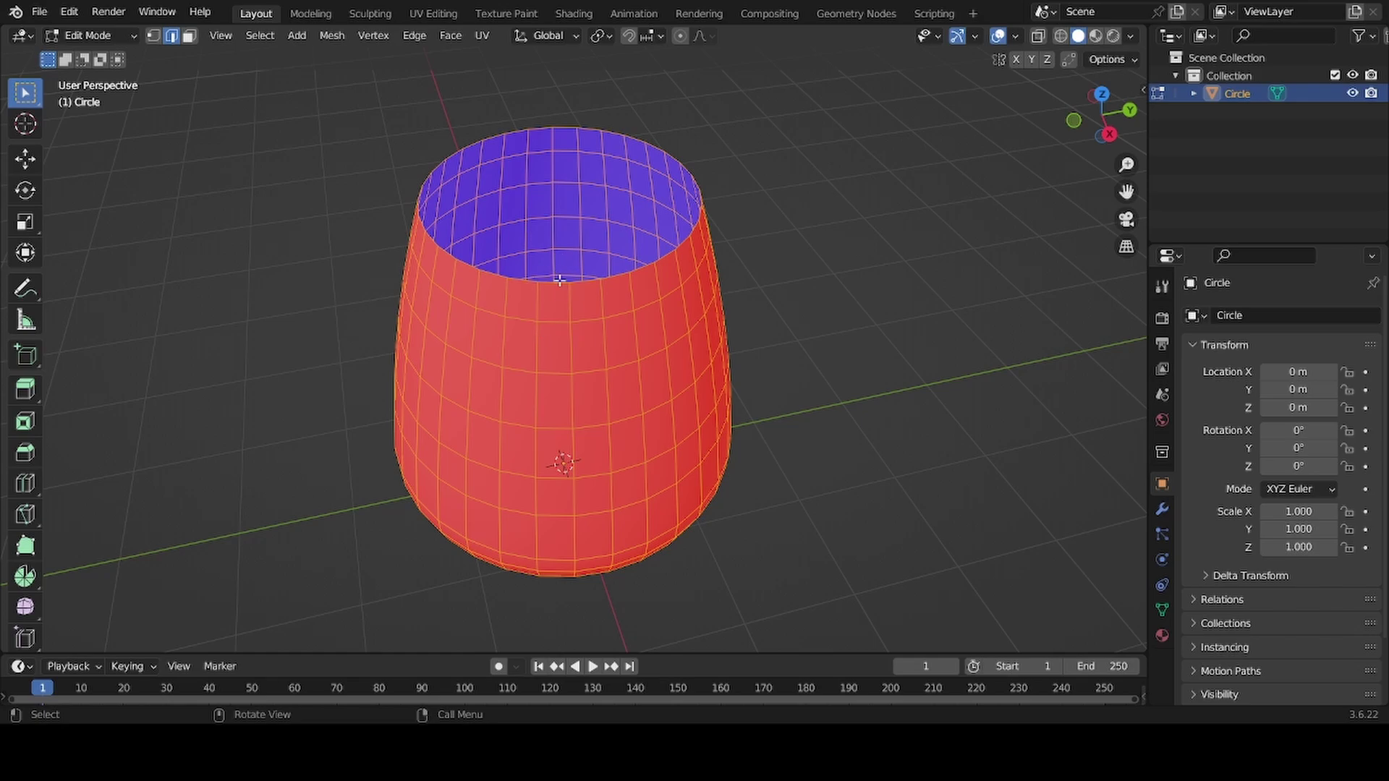
key("alt+n")
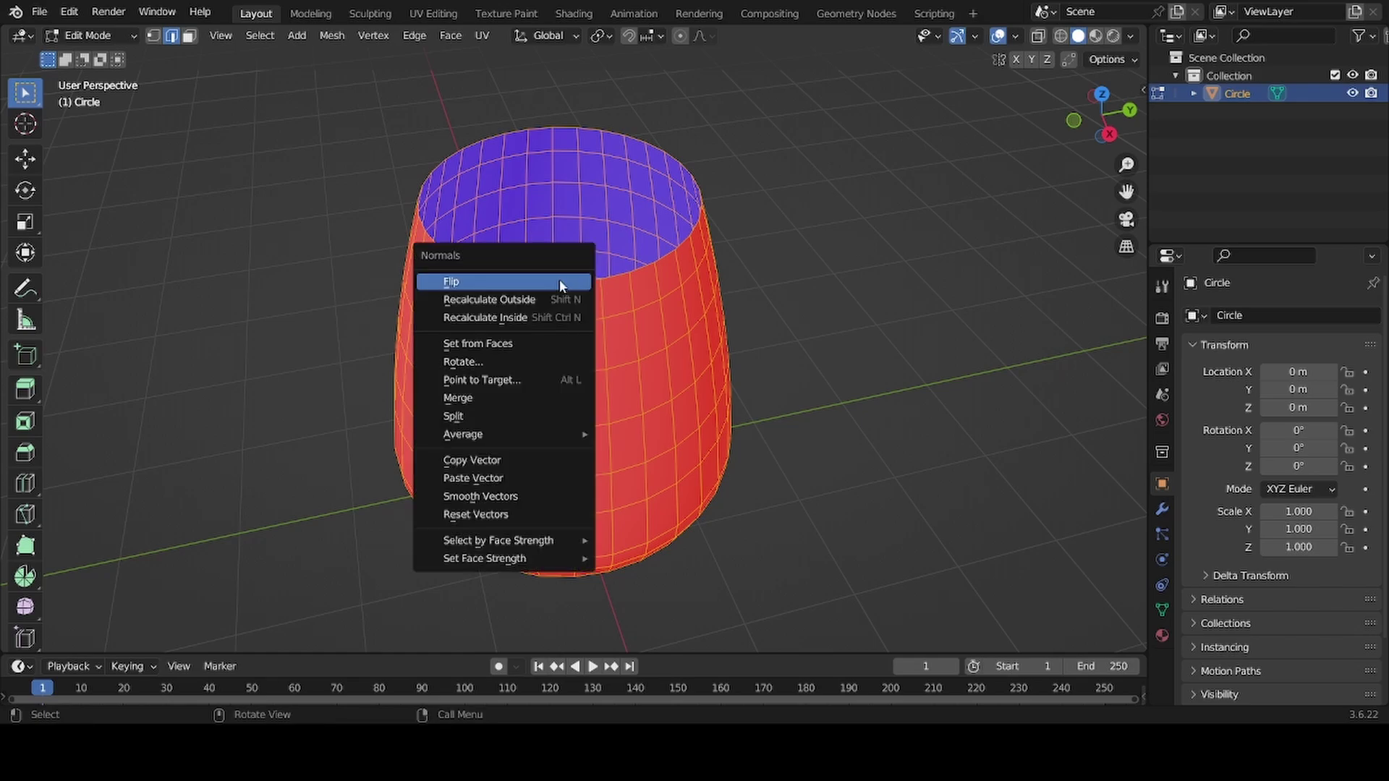
left_click(460, 284)
middle_click_drag(573, 366, 564, 370)
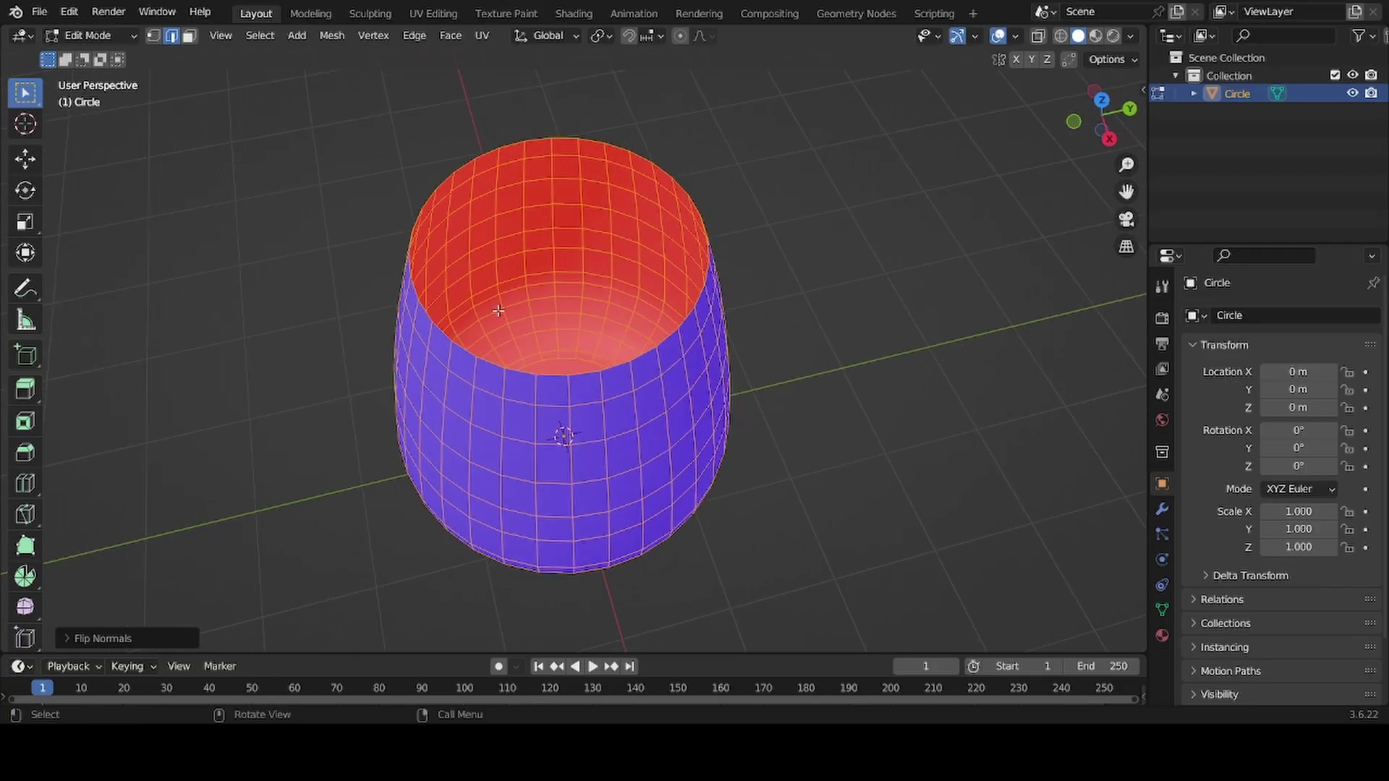
Step: Check the face orientation on the underside and turn the Face Orientation overlay off
middle_click_drag(628, 443, 604, 428)
scroll(589, 419, "up", 1)
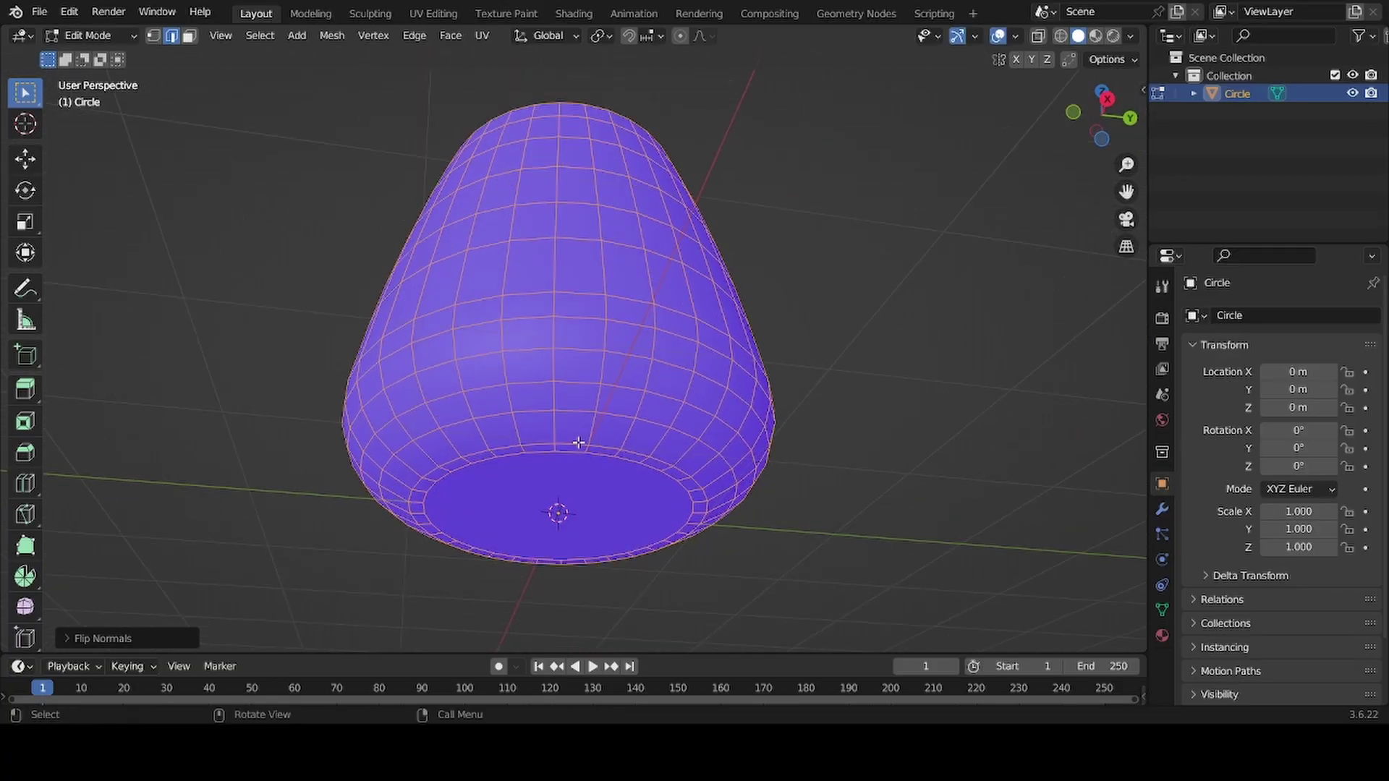
left_click(1014, 35)
left_click(907, 394)
Step: In face select mode, select the bottom face and inset it to about 60 percent of its width
middle_click_drag(550, 434, 499, 405)
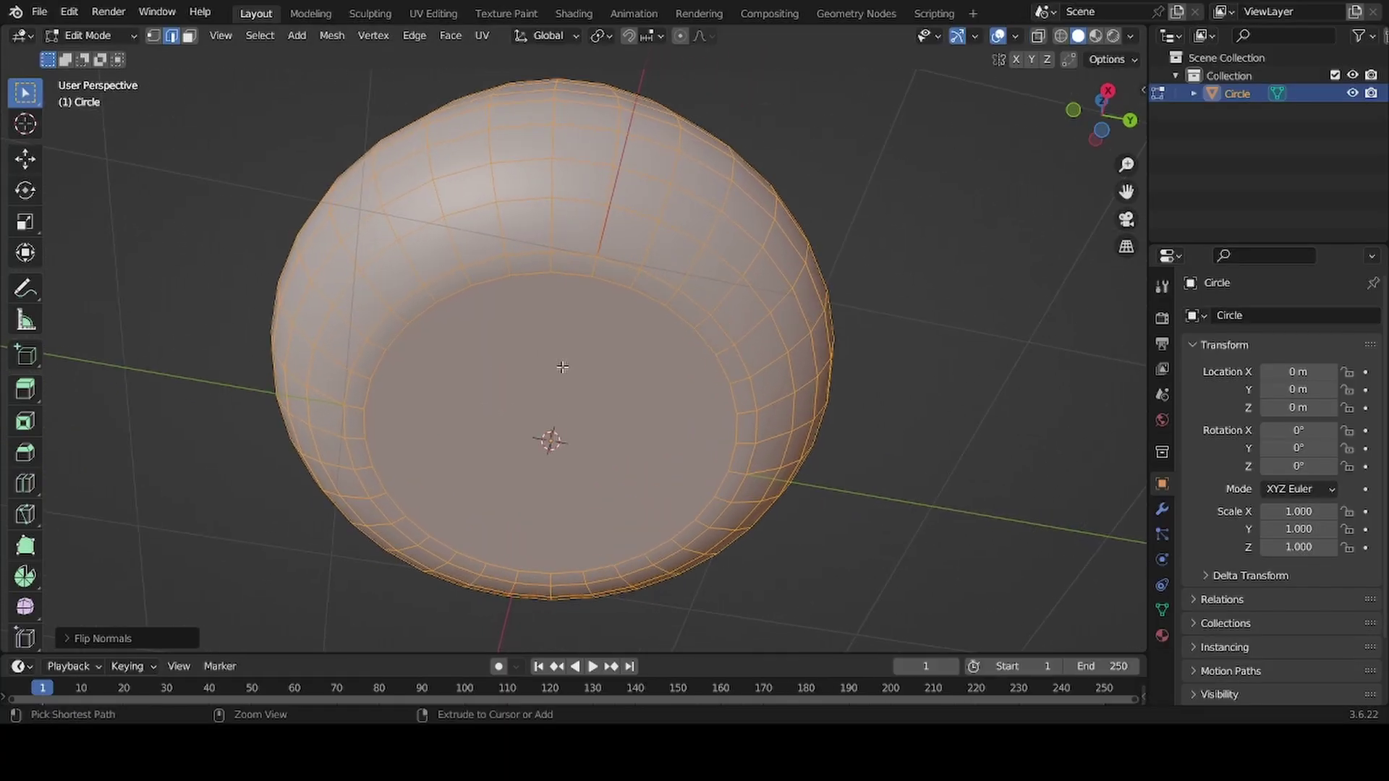
left_click(189, 36)
left_click(611, 387)
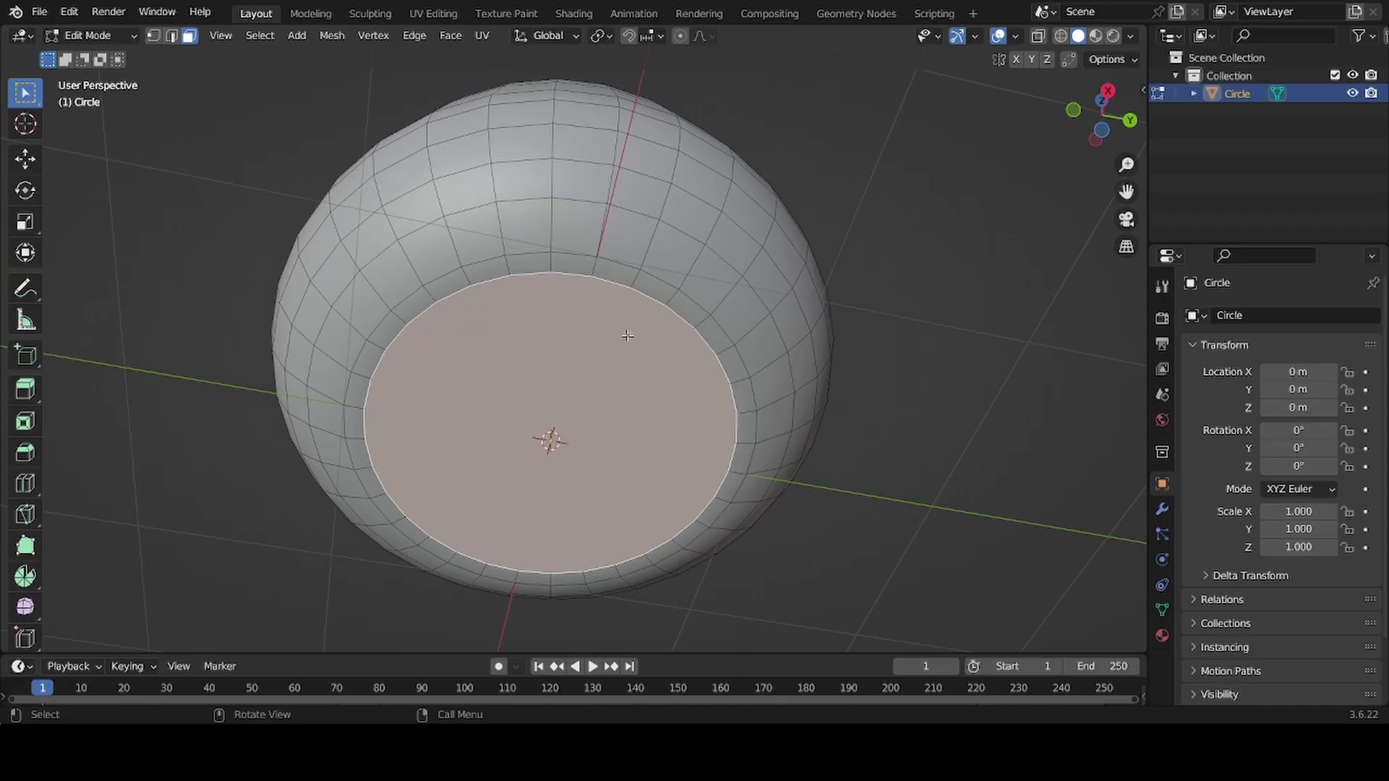
key("i")
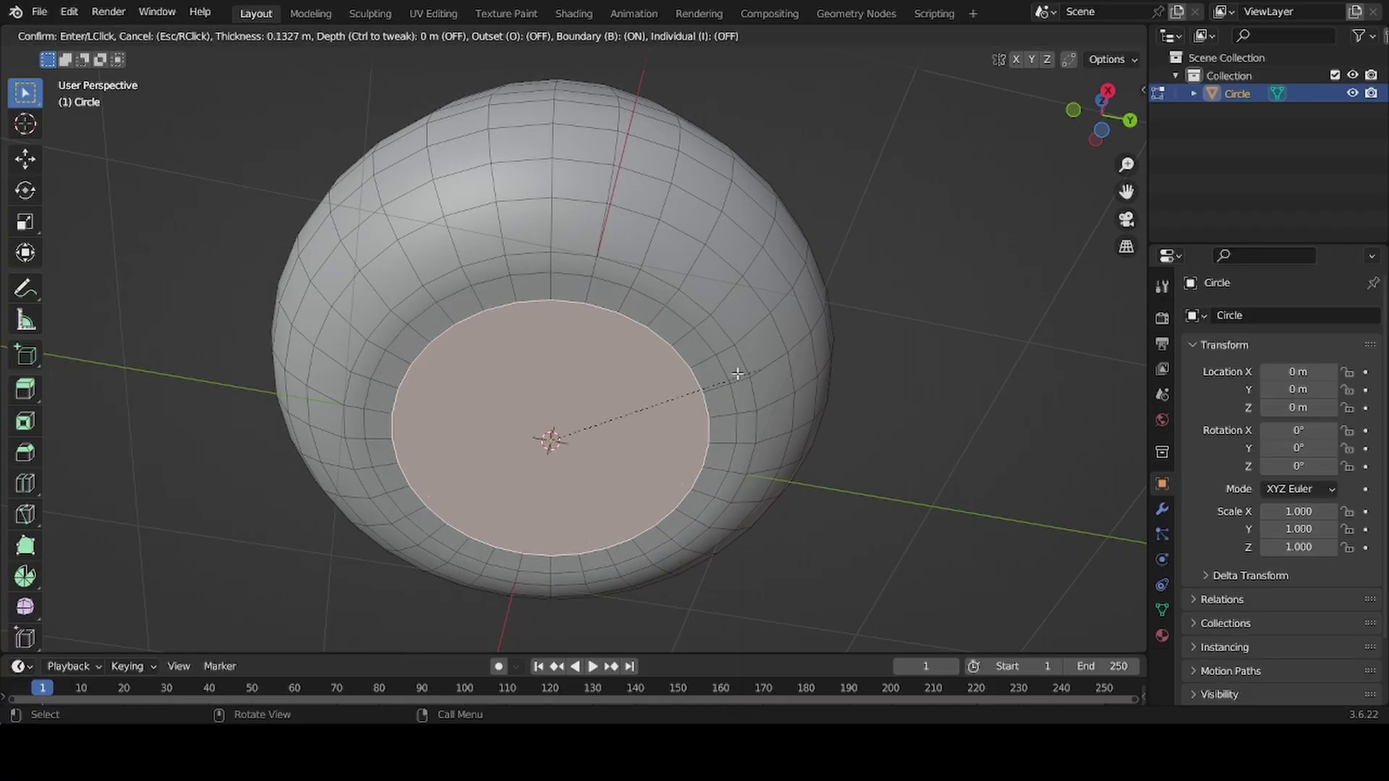
left_click(786, 388)
Step: Move the inset bottom face slightly up along Z to form a shallow recess in the base
middle_click_drag(785, 388, 727, 437)
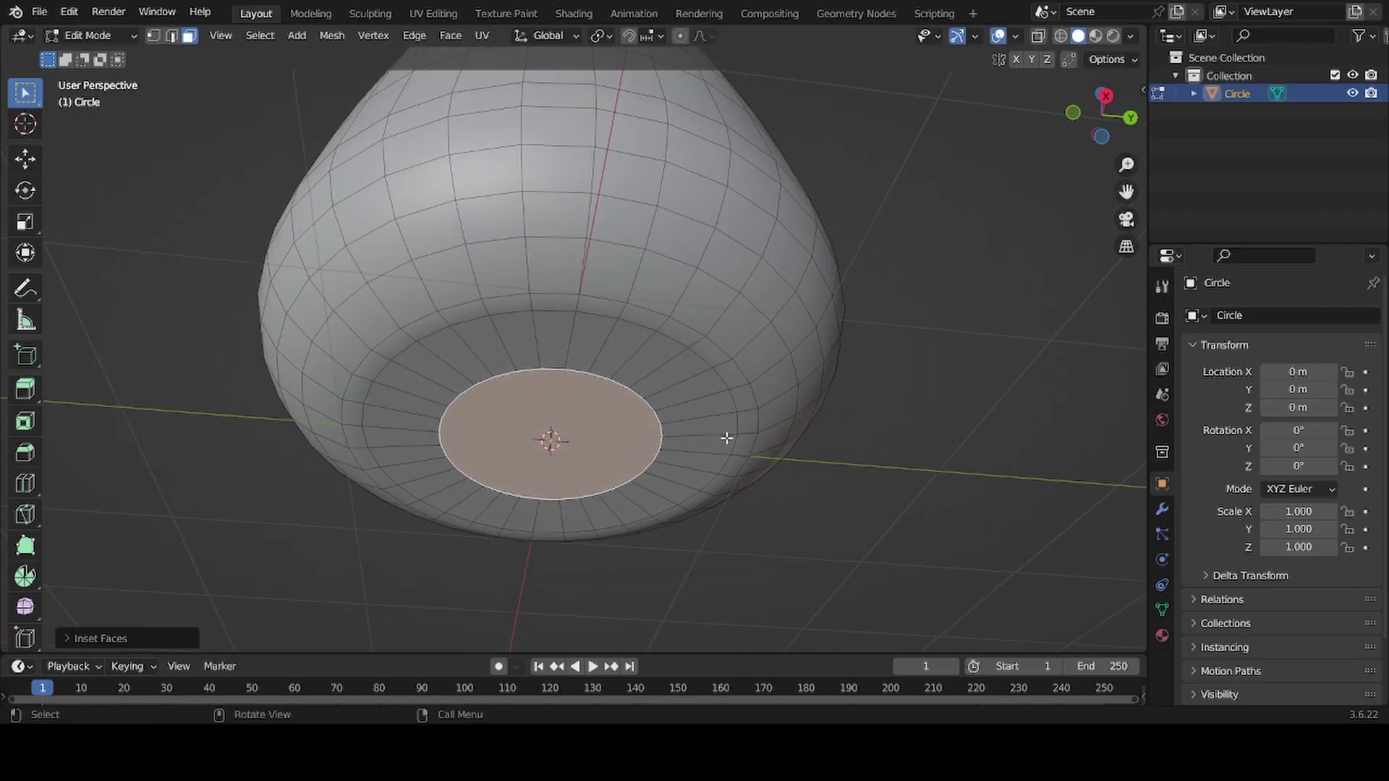
key("g")
key("z")
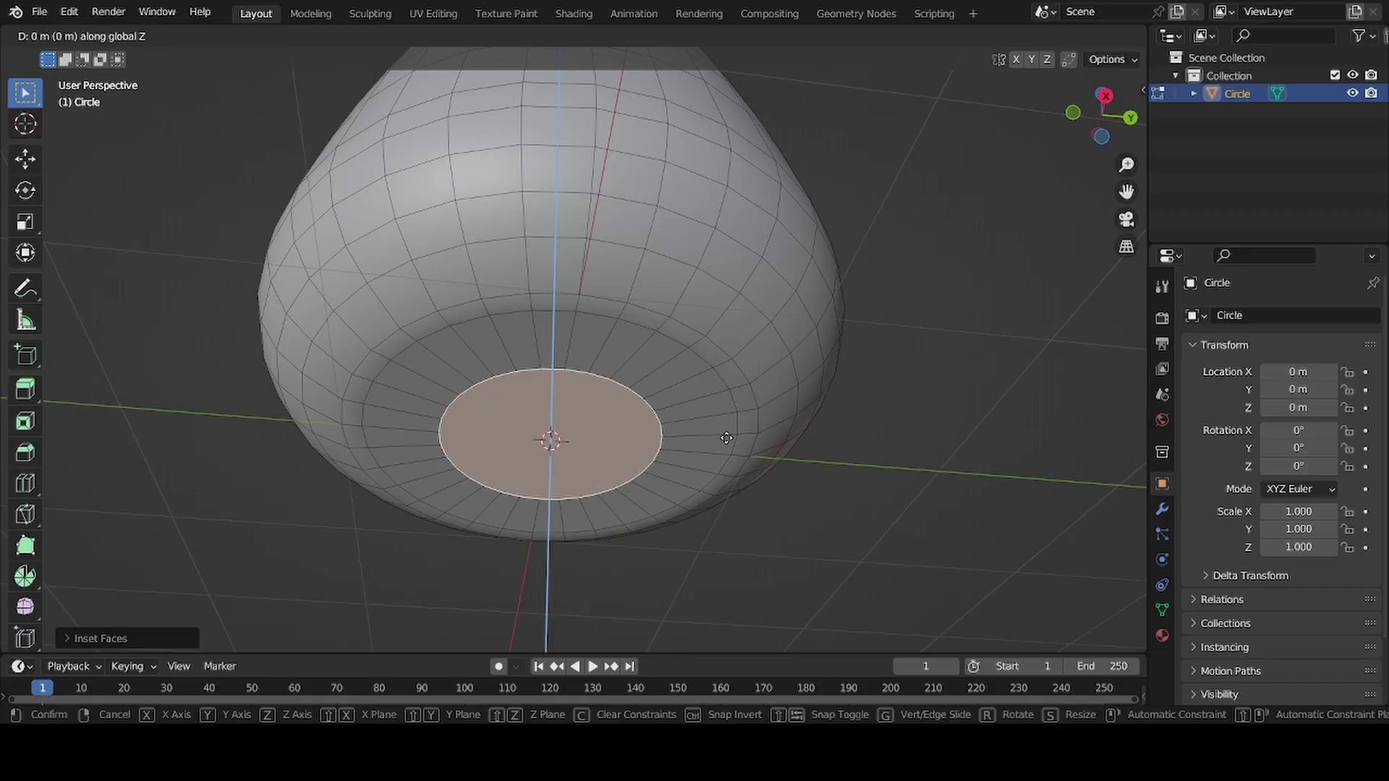
left_click(727, 434)
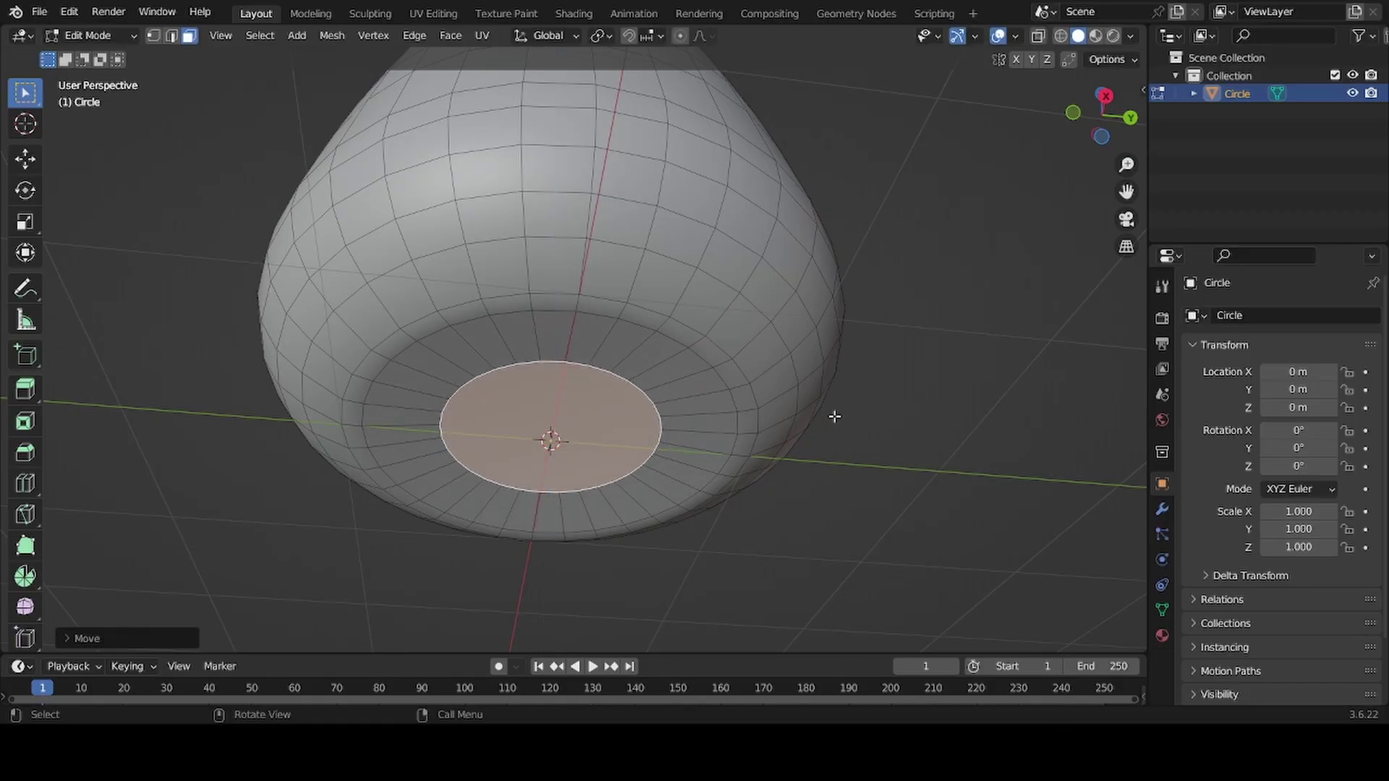
Step: Inset the recessed face by about 0.22 m and lower the resulting face slightly along Z
key("i")
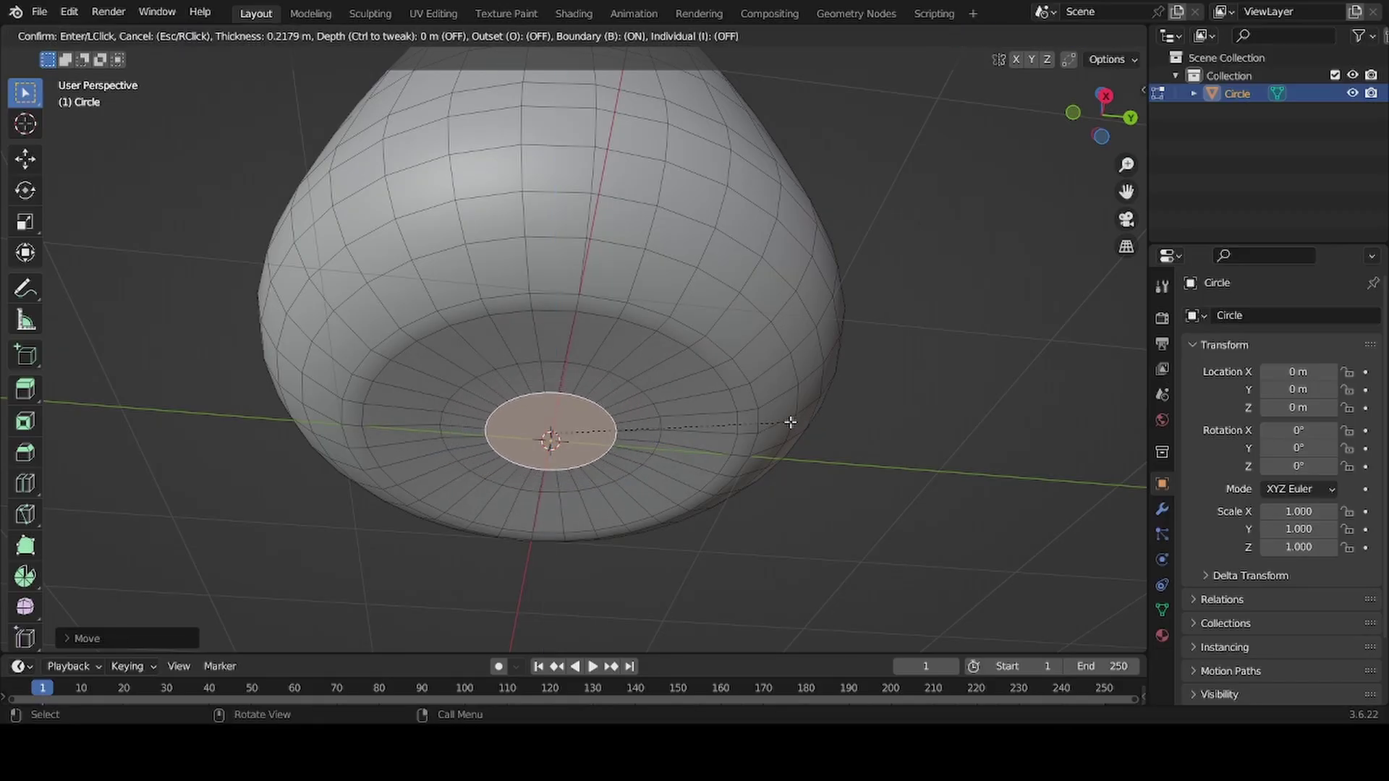
left_click(791, 421)
key("g")
key("z")
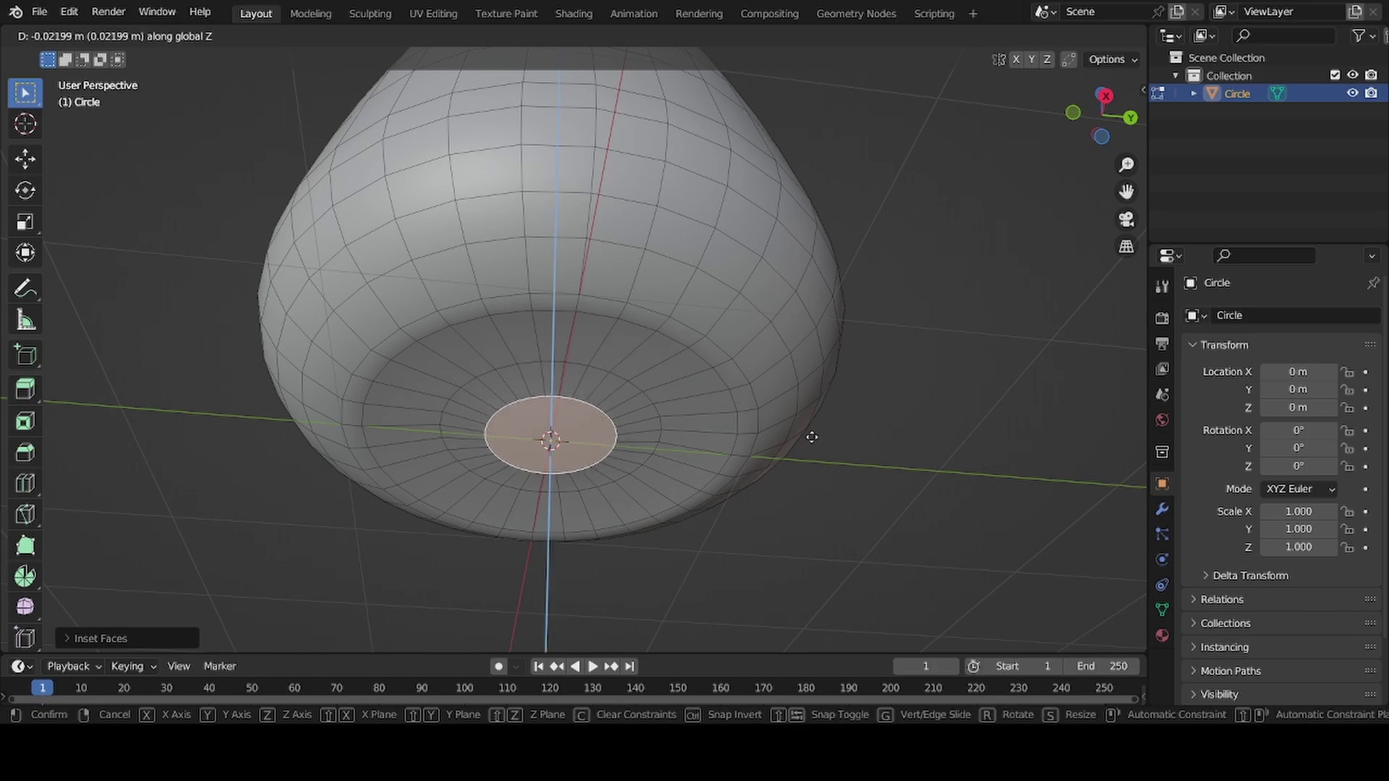
left_click(811, 433)
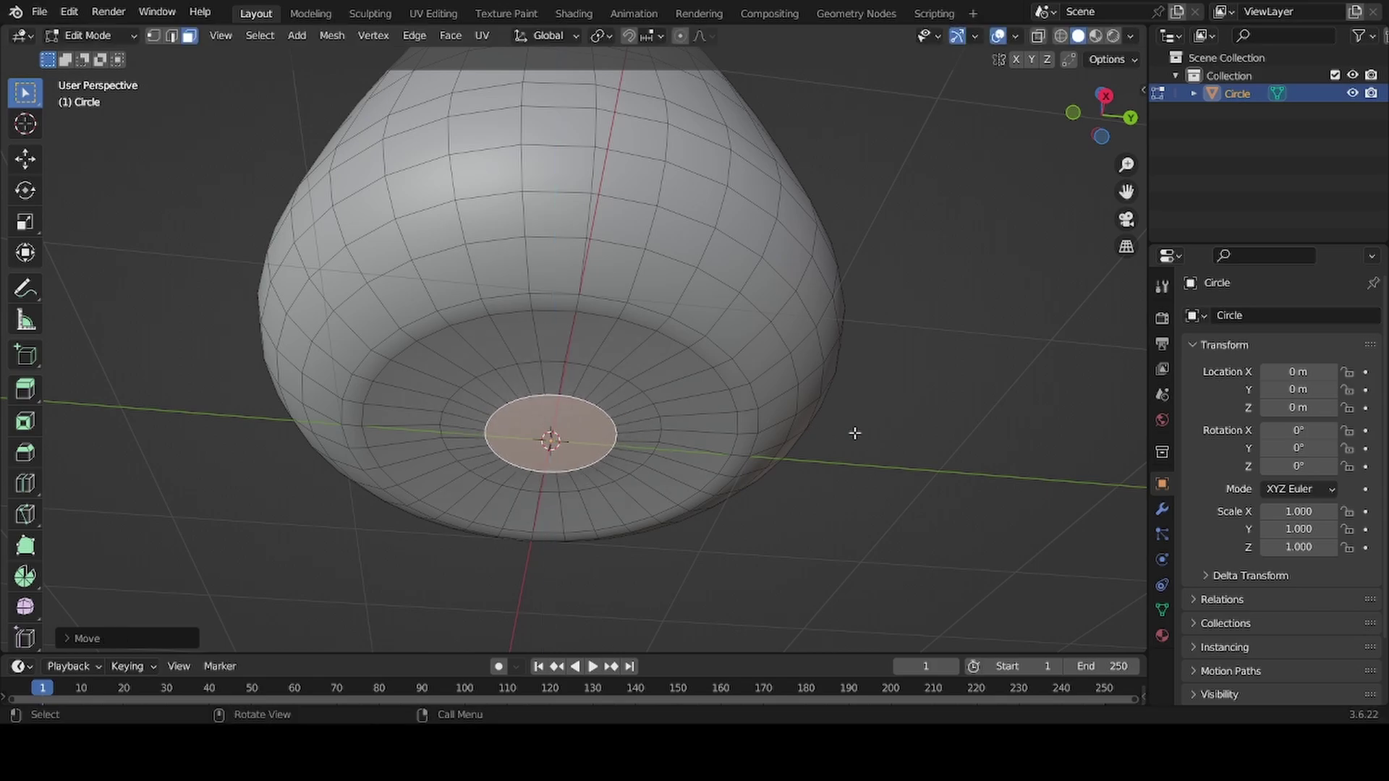
Step: Inset the central bottom face once more, leaving a small disc at the centre of the base
key("i")
left_click(809, 434)
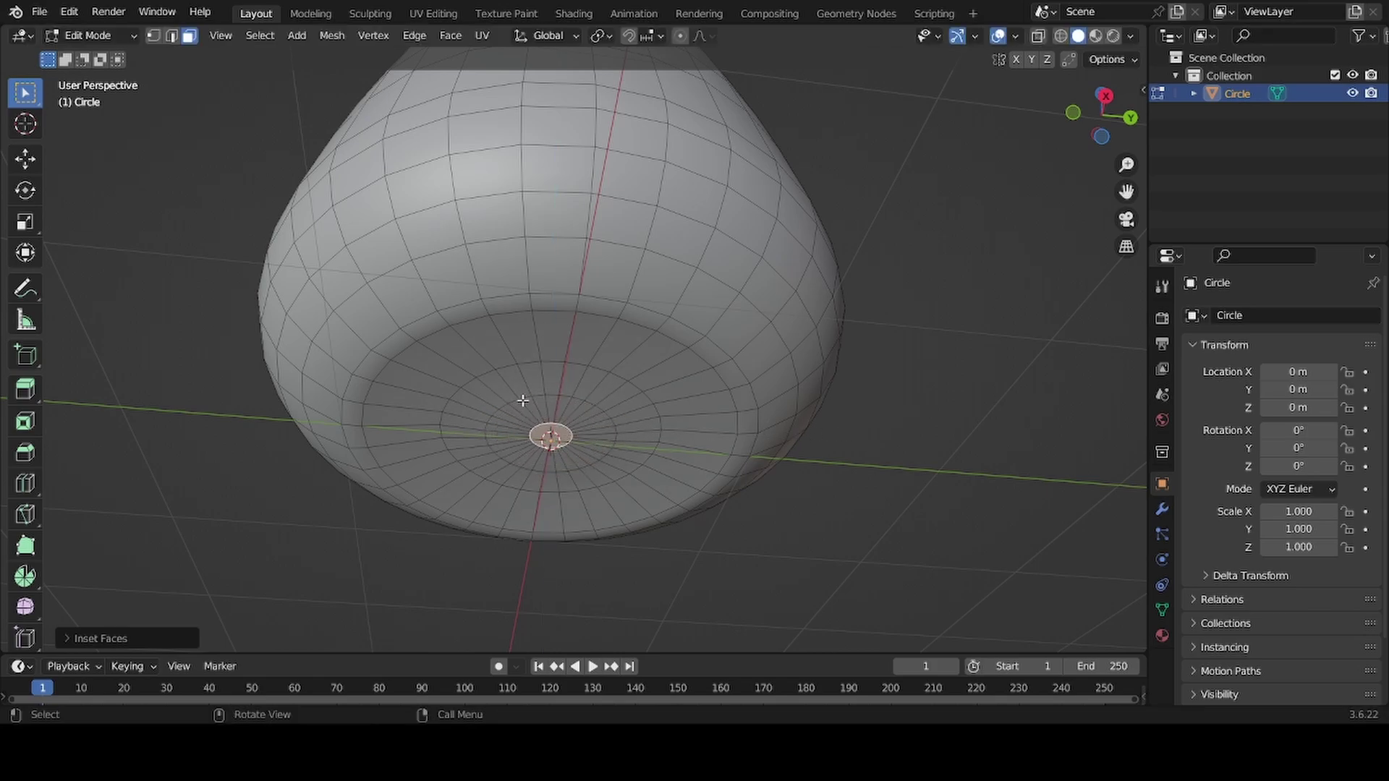
scroll(402, 367, "up", 2)
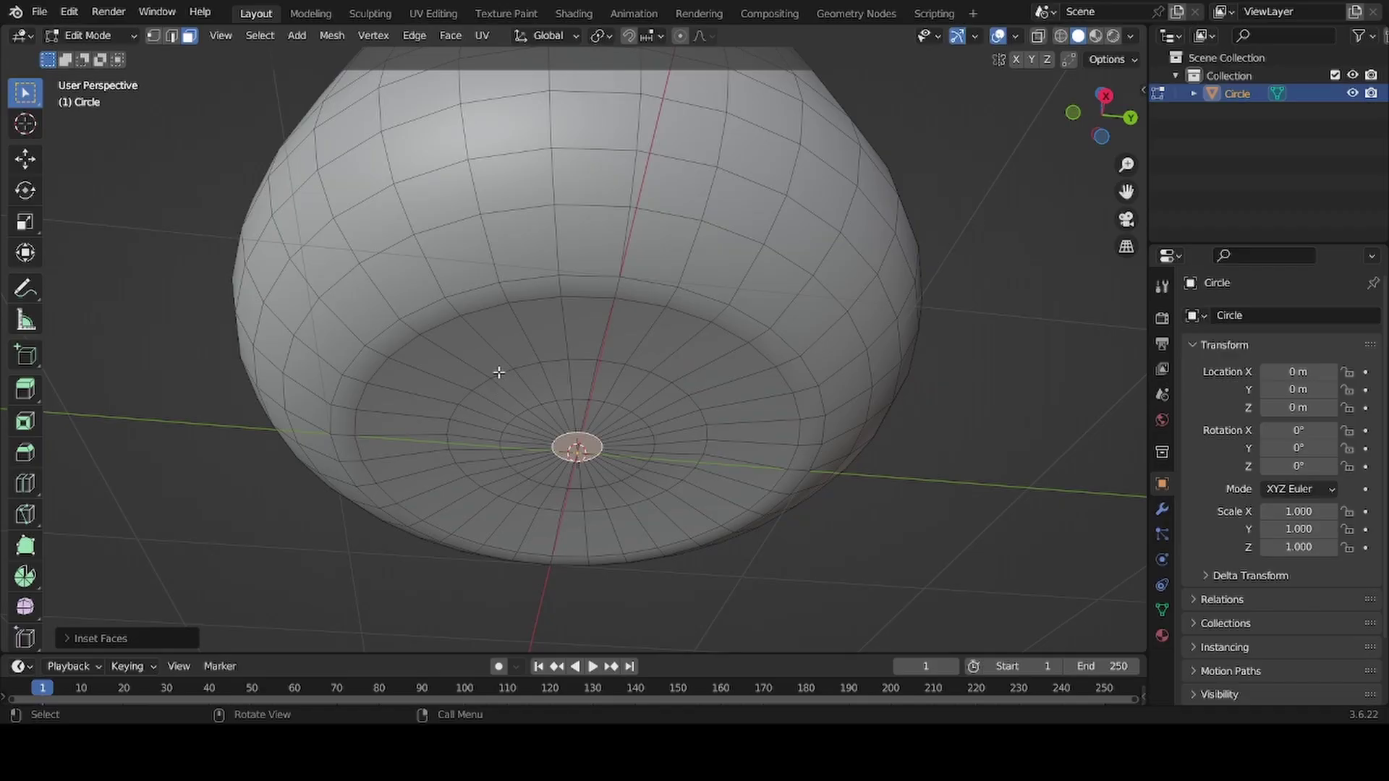
Step: In edge select mode, bevel the two concentric inset loops on the underside with multiple segments to smooth the recess
left_click(171, 36)
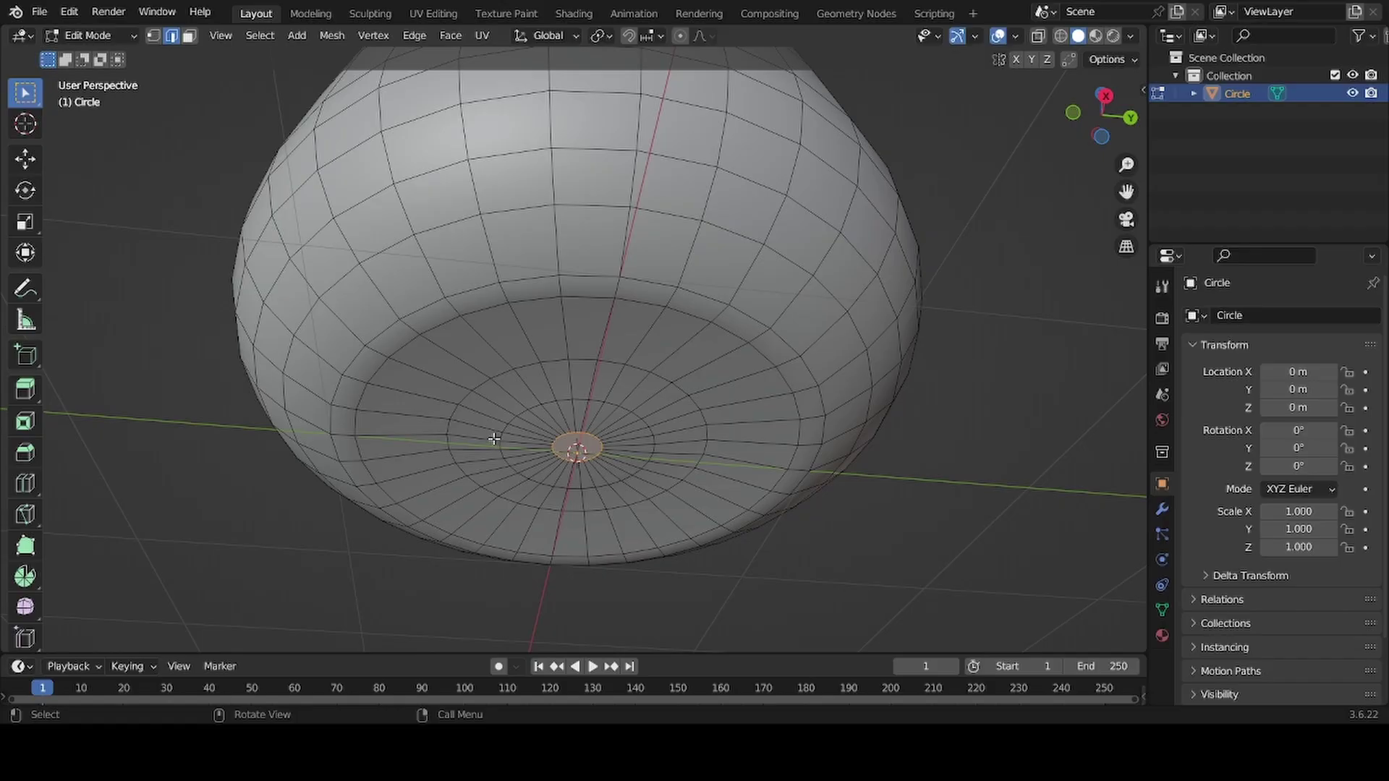
key("1")
key("2")
key("3")
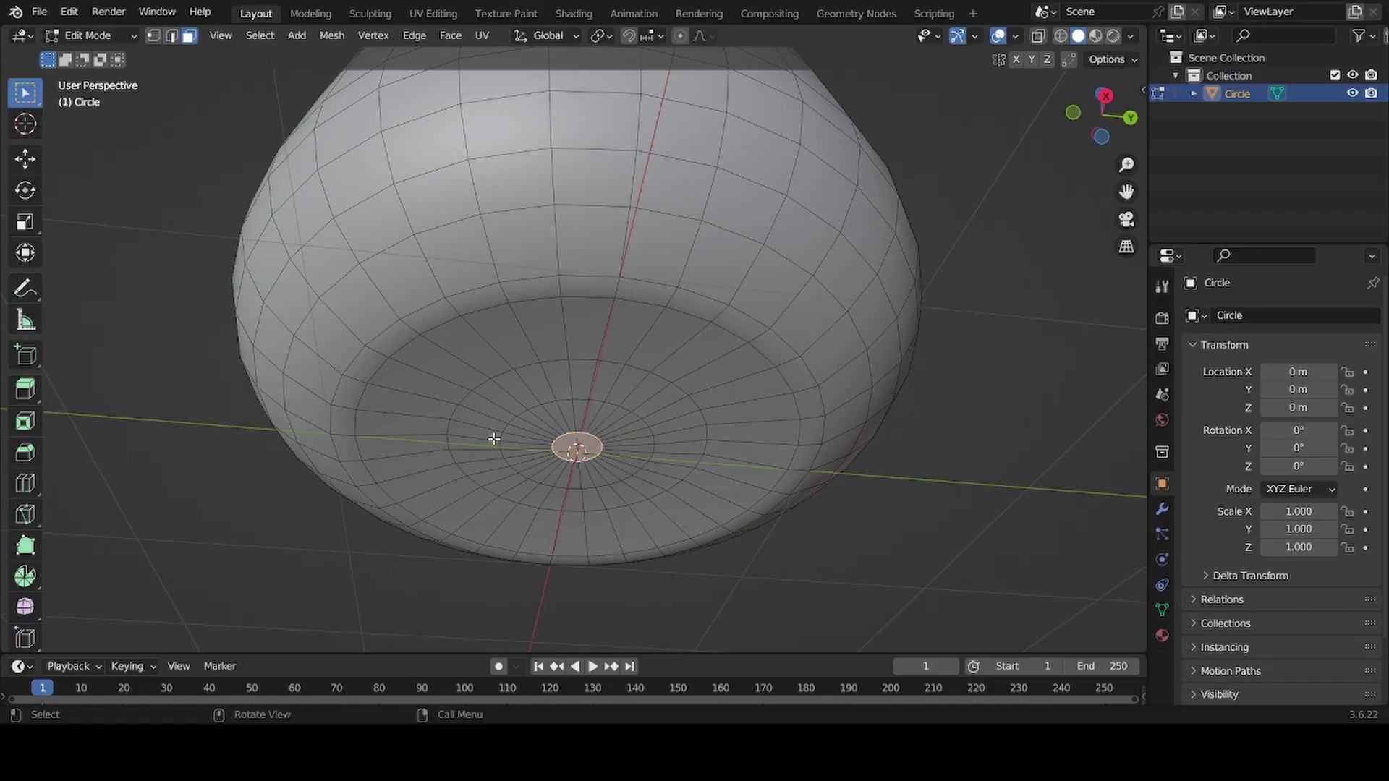
key("2")
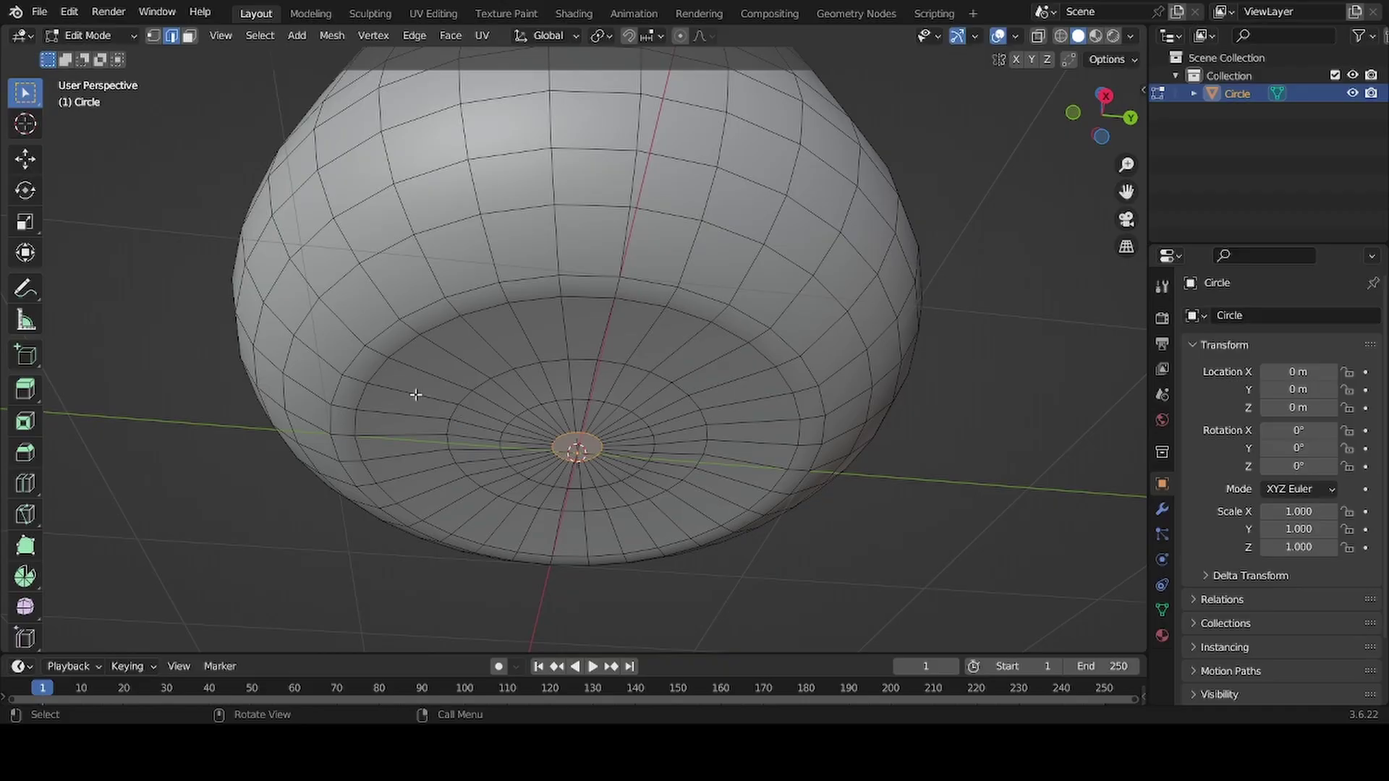
left_click(499, 372, "alt")
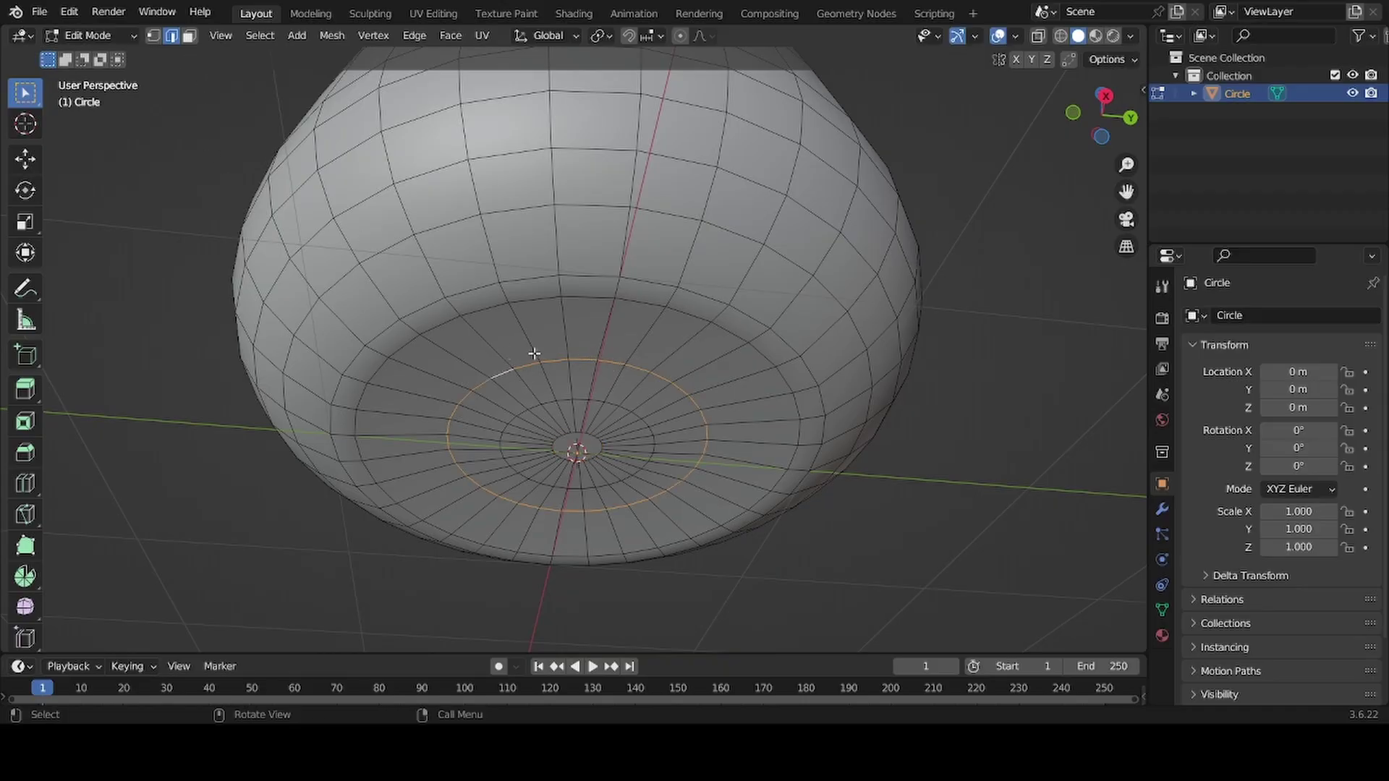
key("ctrl+b")
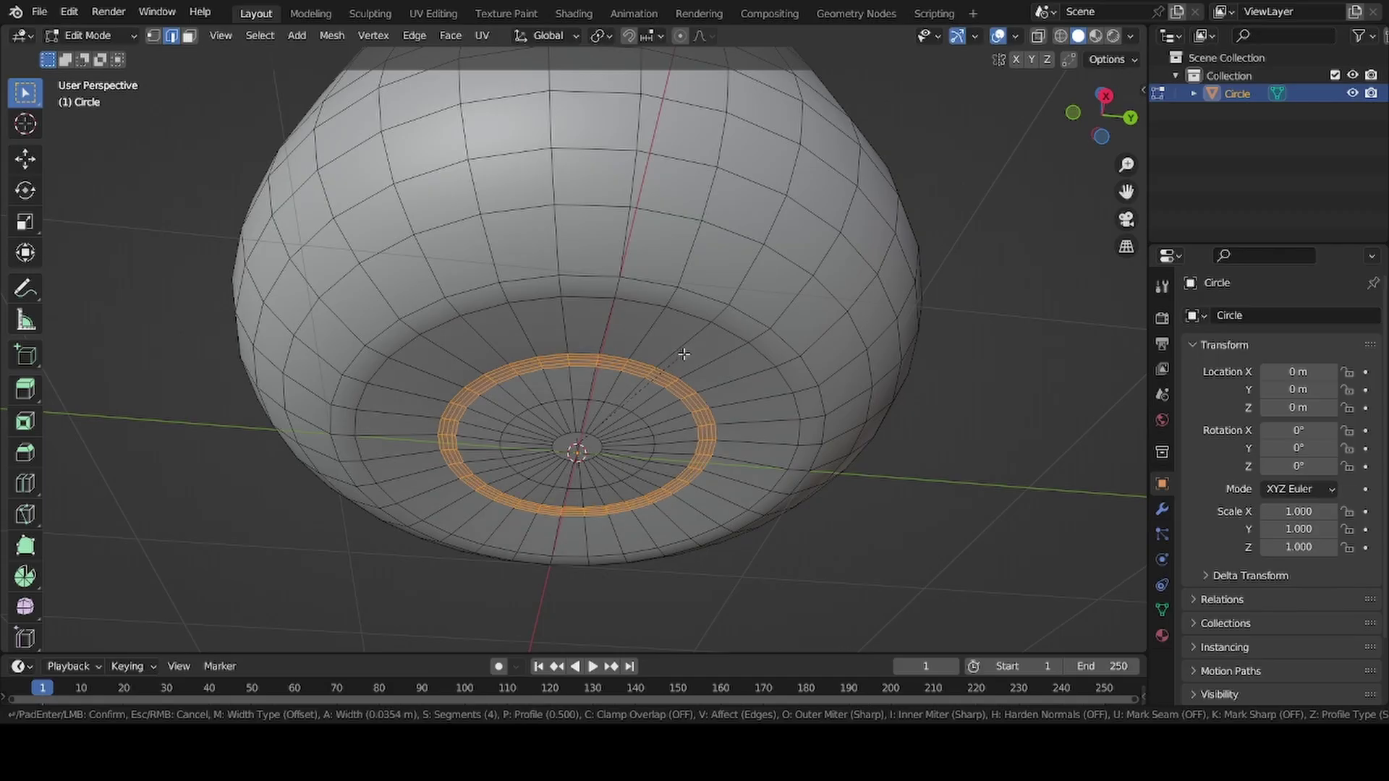
scroll(694, 351, "down", 1)
left_click(697, 351)
scroll(496, 241, "up", 2)
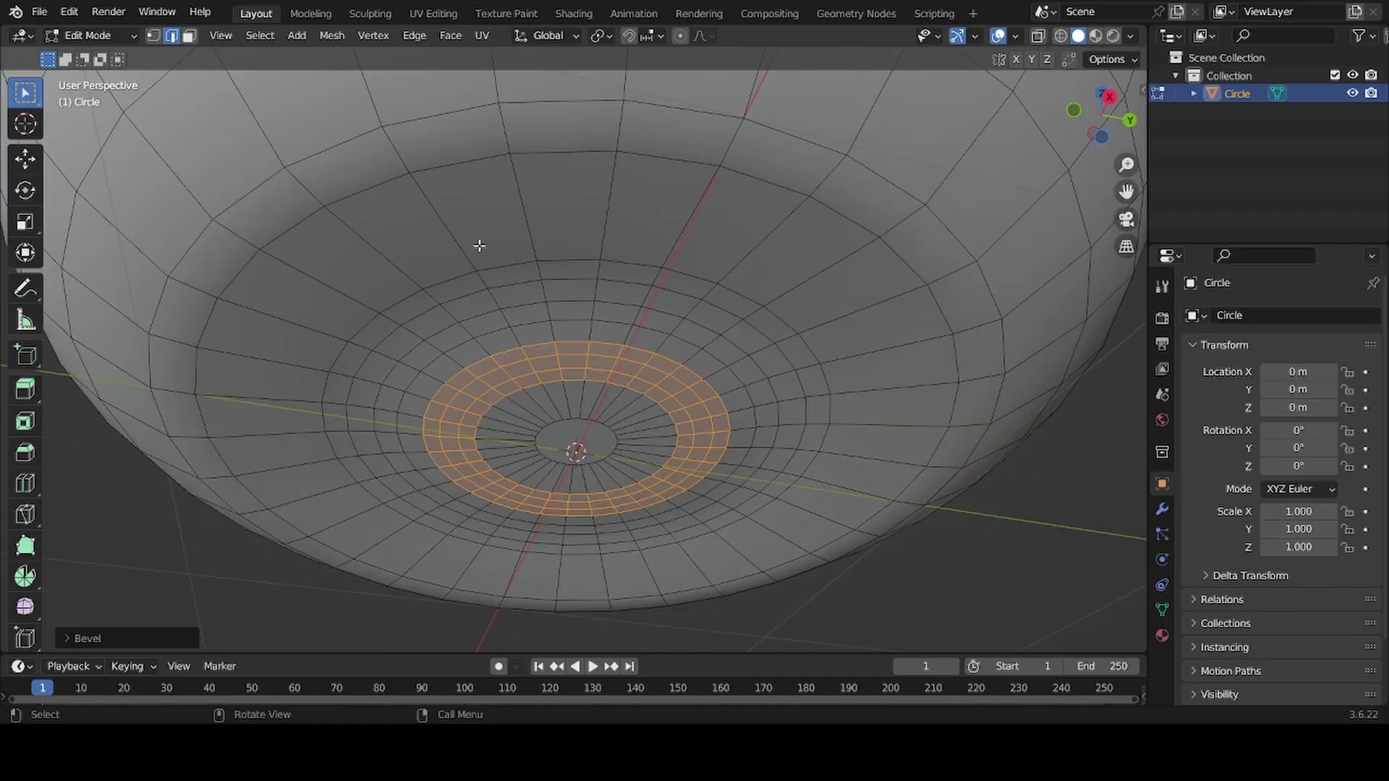
Step: In face select mode, select the small disc at the centre of the underside and inset it to a smaller face
middle_click_drag(618, 282, 559, 443)
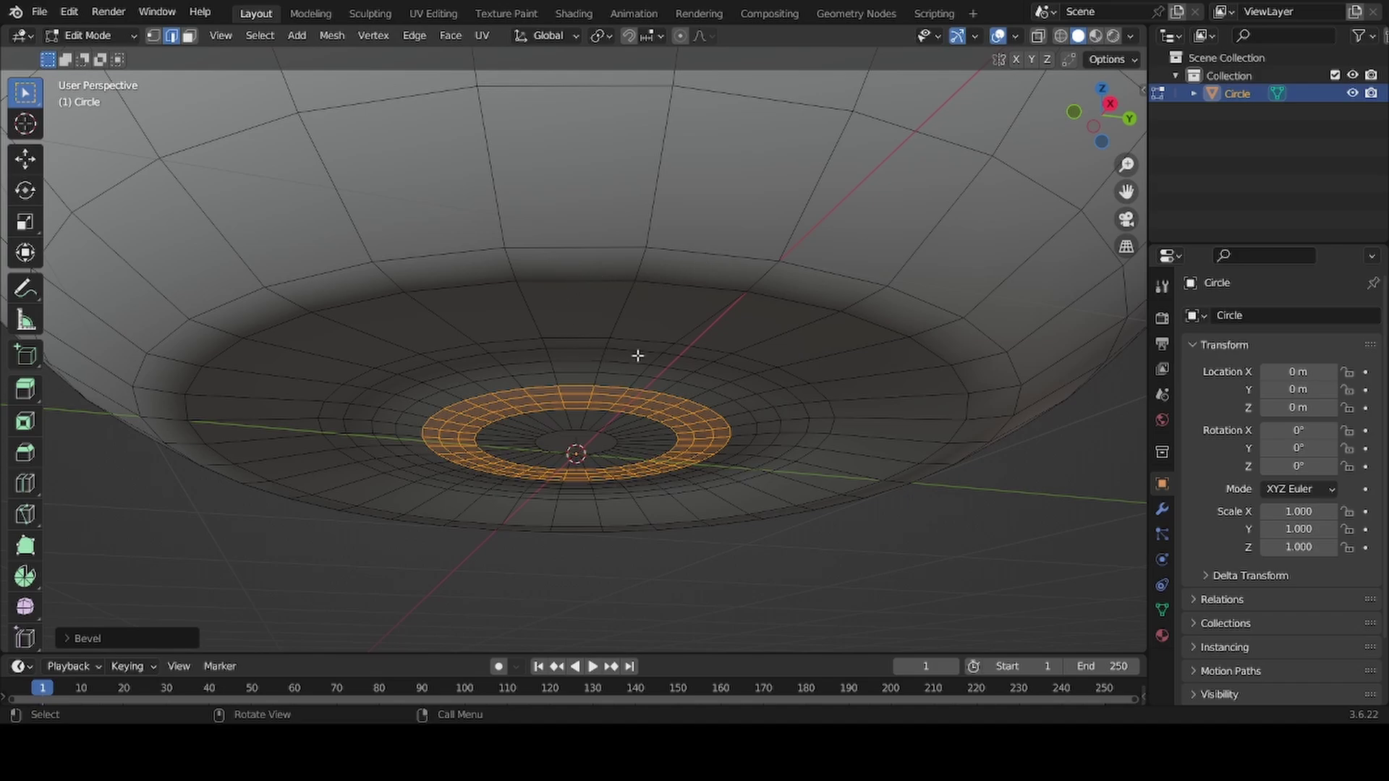
middle_click_drag(634, 360, 769, 231)
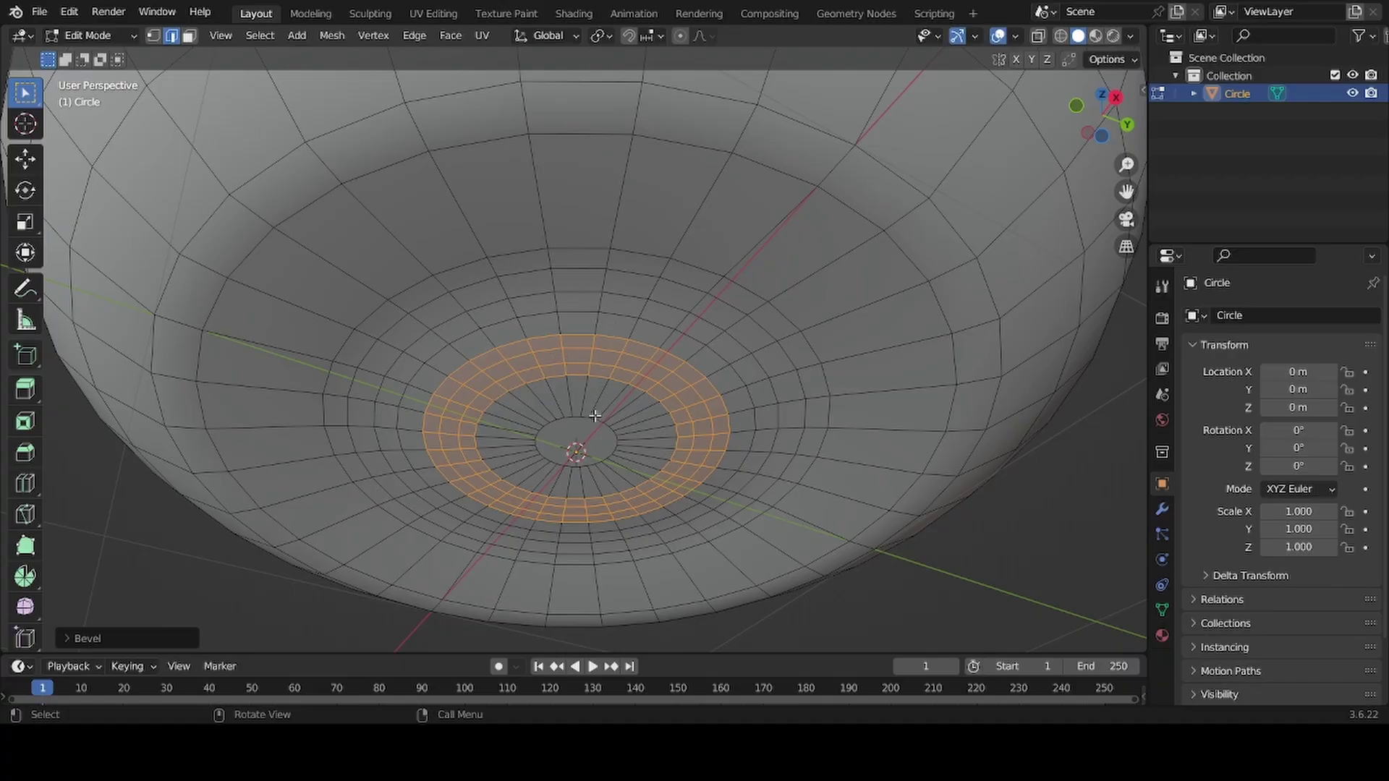
left_click(590, 449)
left_click(186, 37)
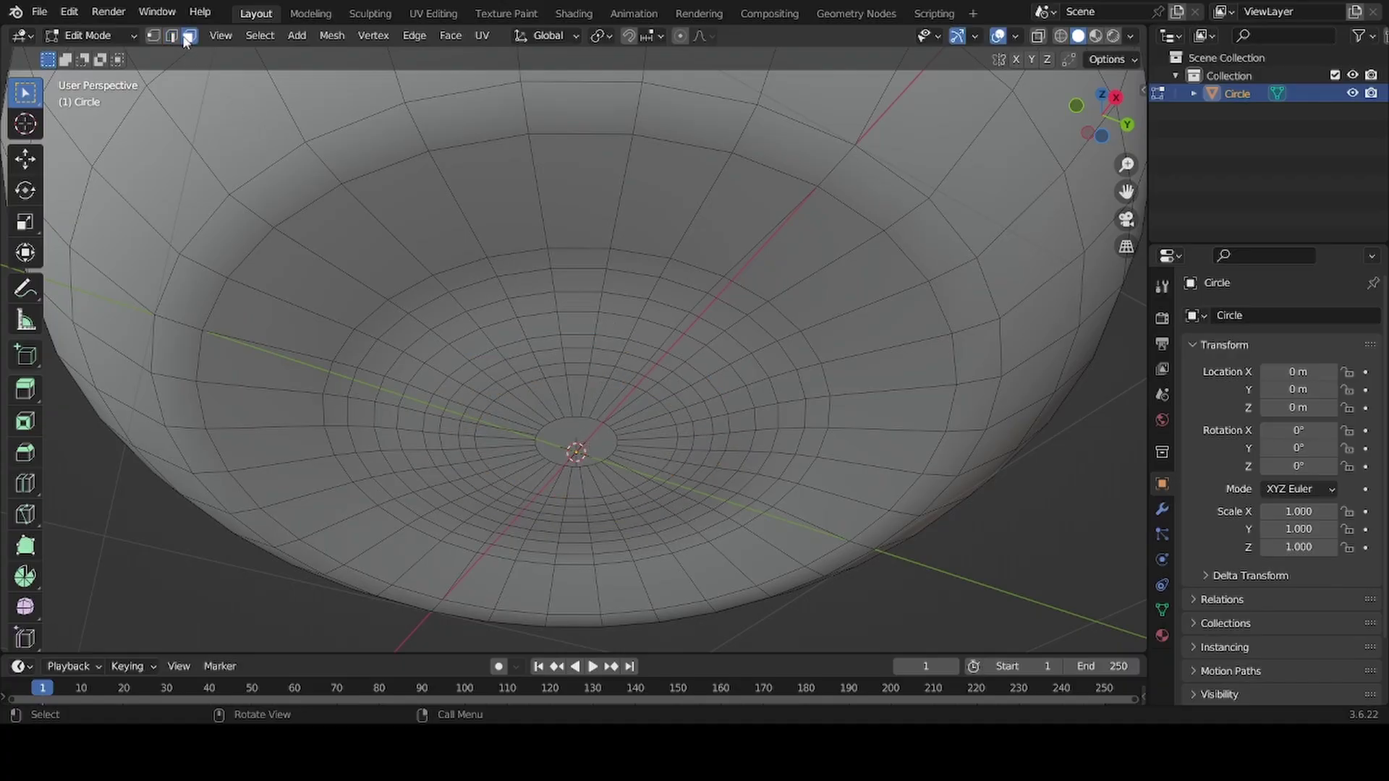
left_click(591, 436)
scroll(582, 405, "up", 4)
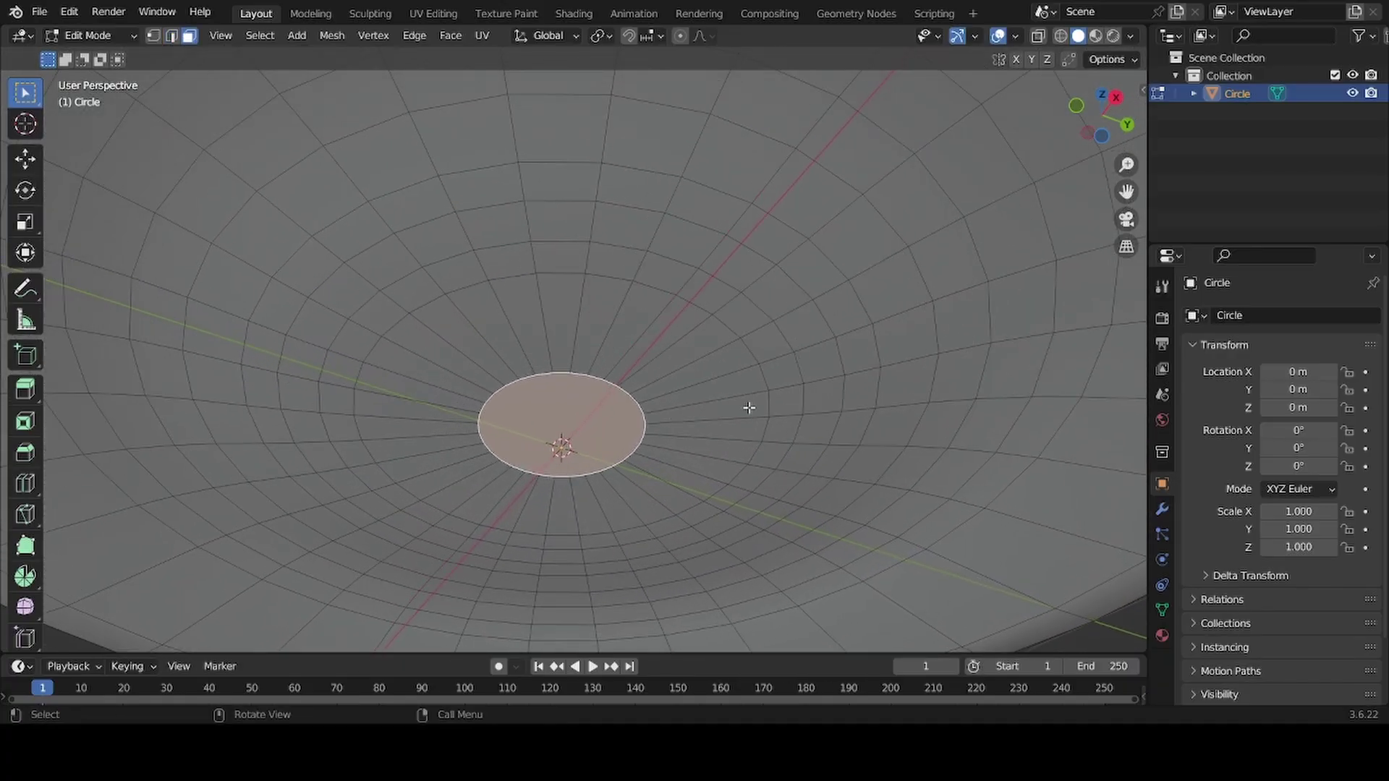
key("i")
left_click(693, 415)
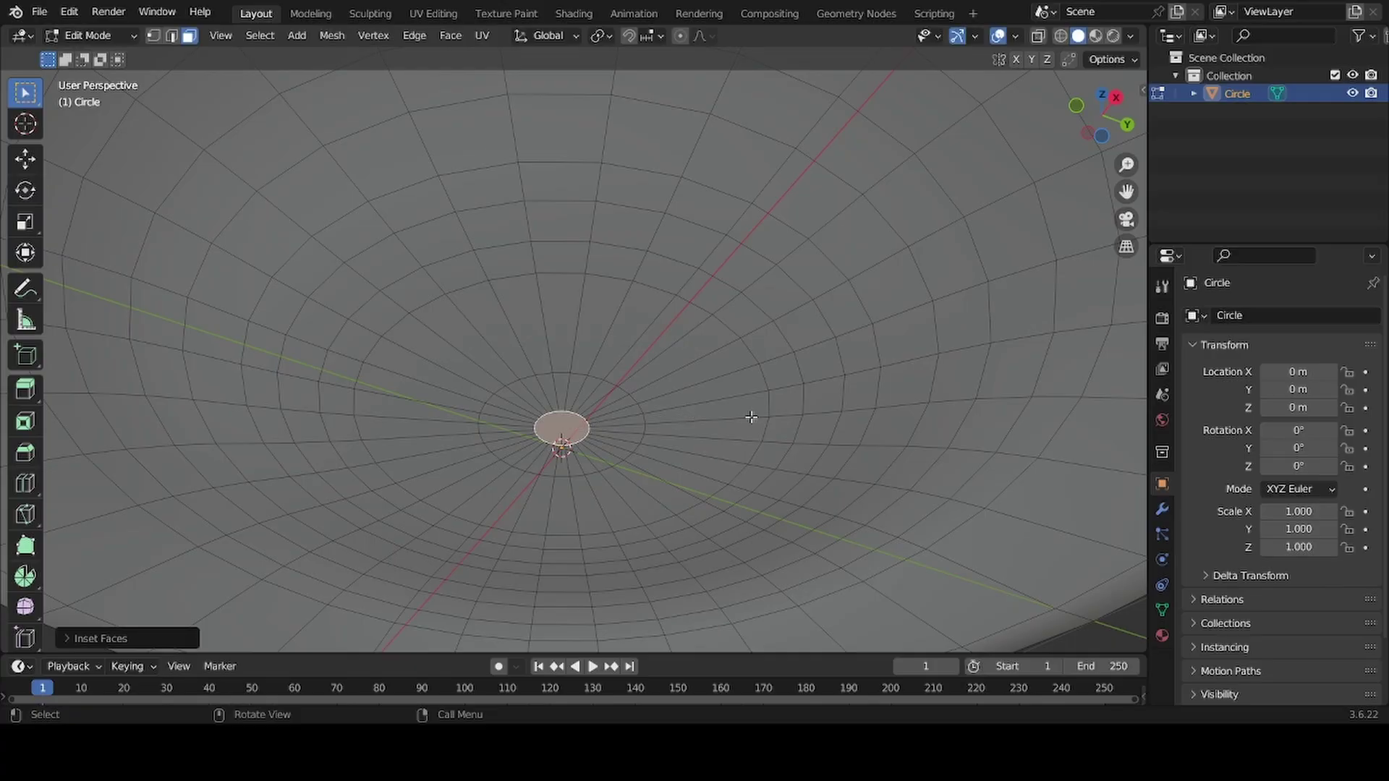
Step: Shift the new central face slightly along Z and inset it once more
key("g")
key("z")
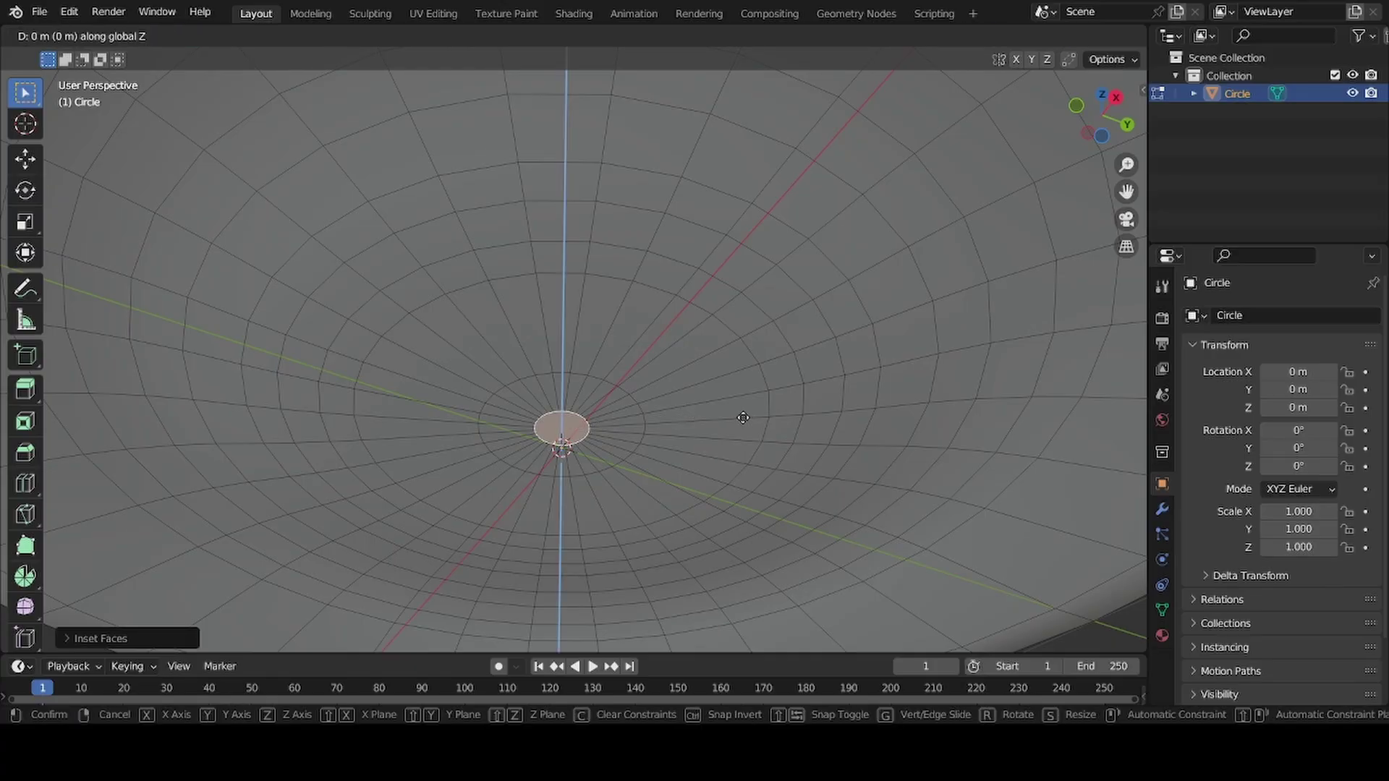
left_click(739, 414)
key("i")
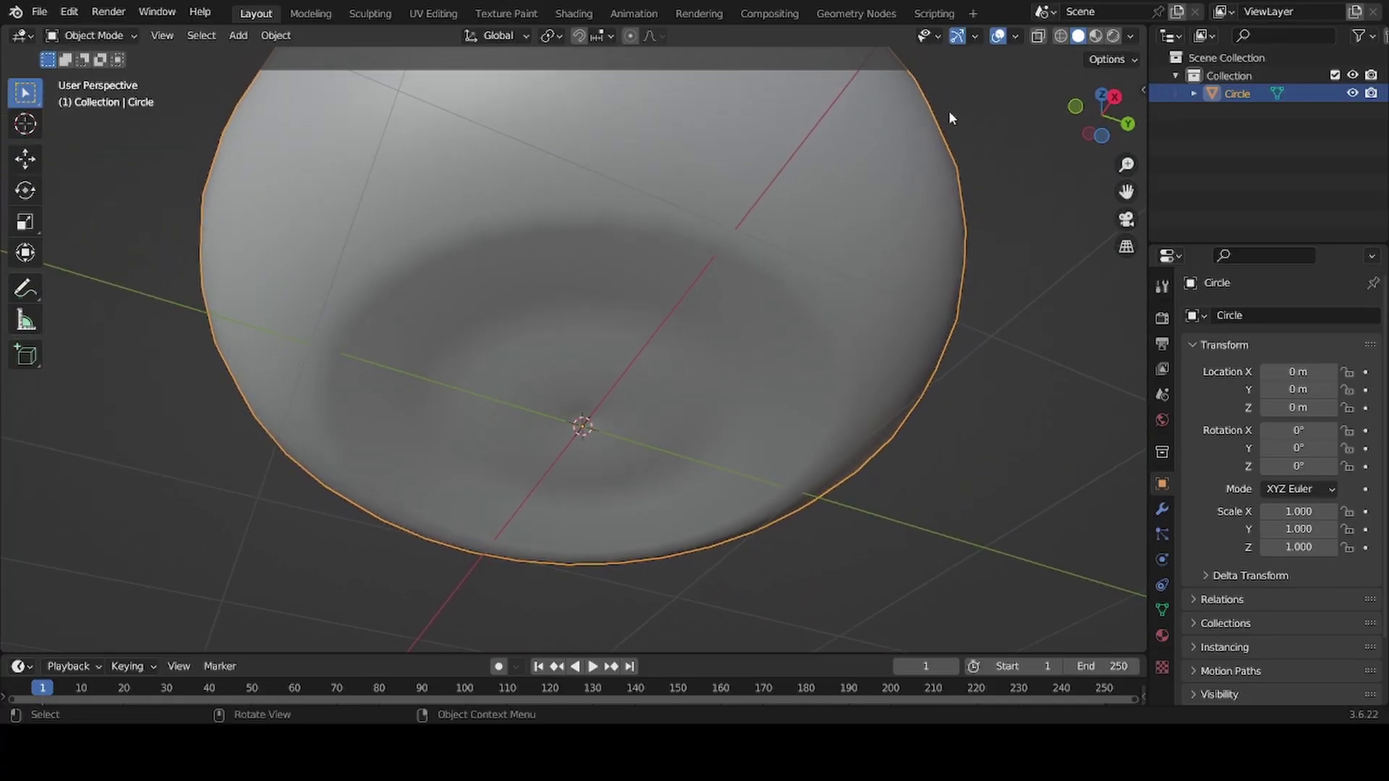
Step: With X-ray on in the right orthographic view, duplicate the whole vessel mesh in place and scale the copy slightly smaller as an inner wall
left_click(998, 36)
middle_click_drag(576, 374, 693, 240)
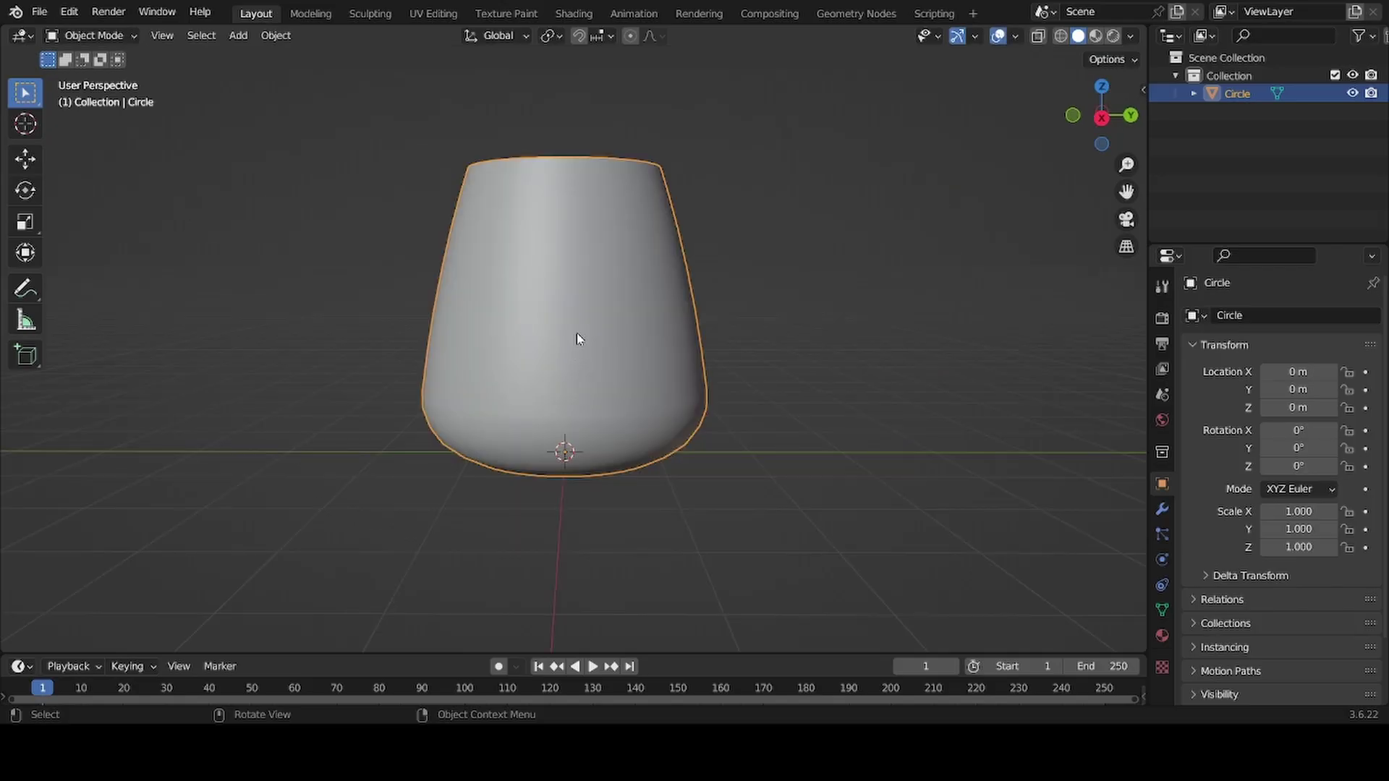
middle_click_drag(578, 339, 577, 371)
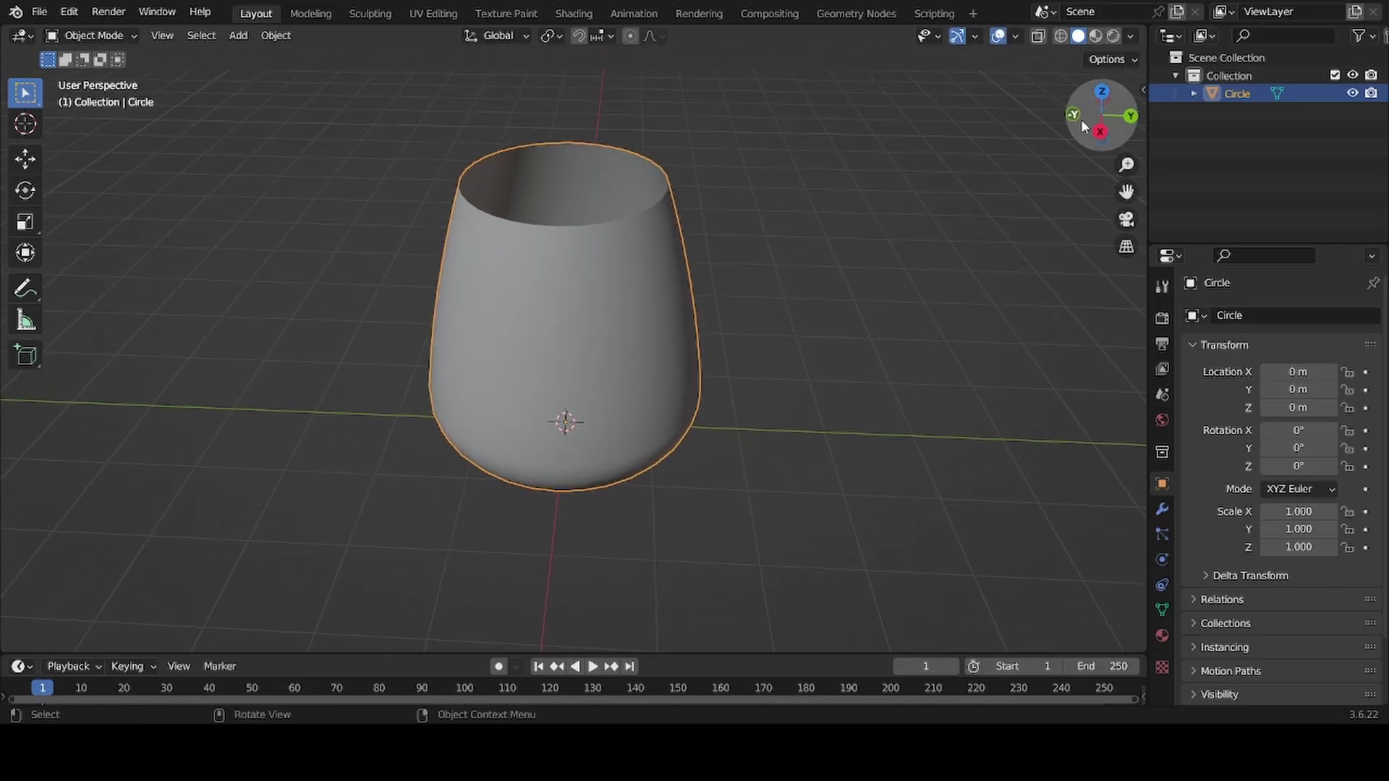
left_click(1099, 133)
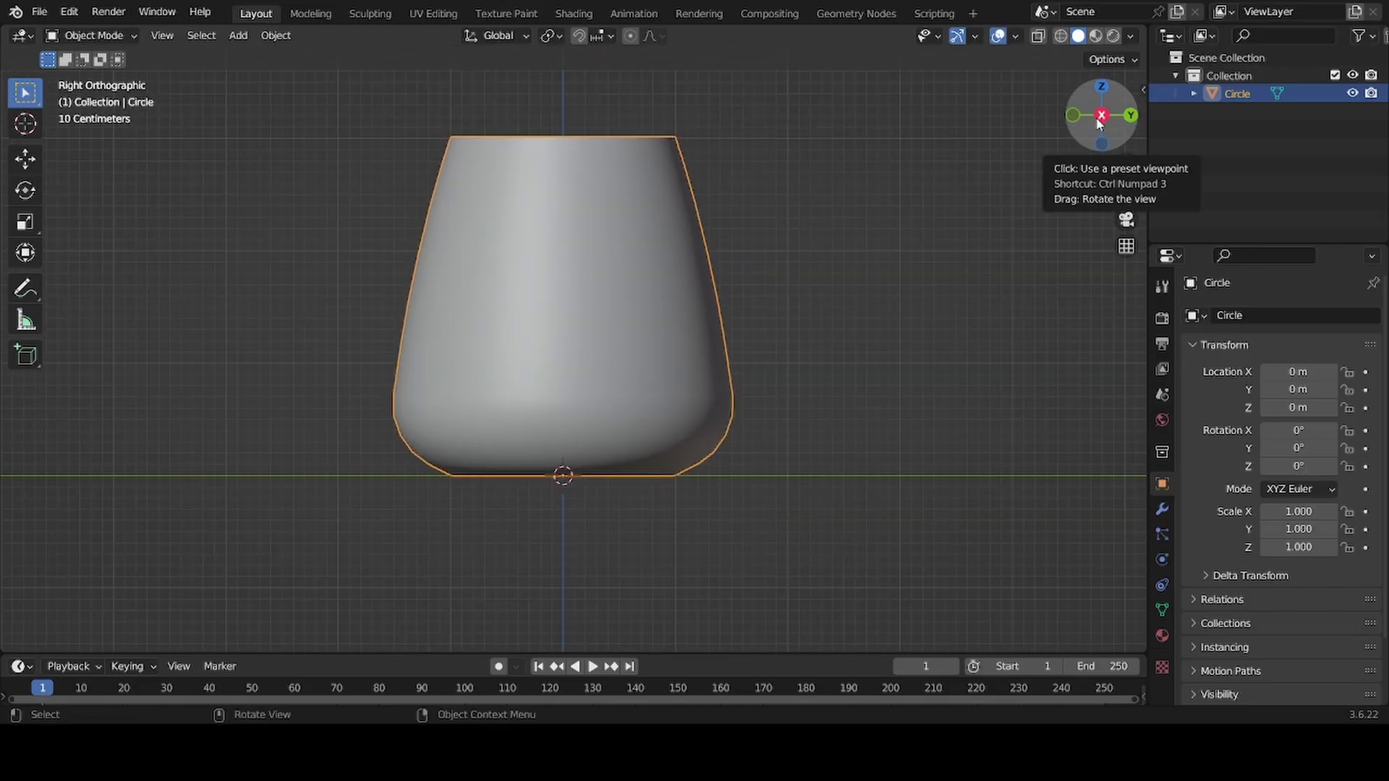
key("Tab")
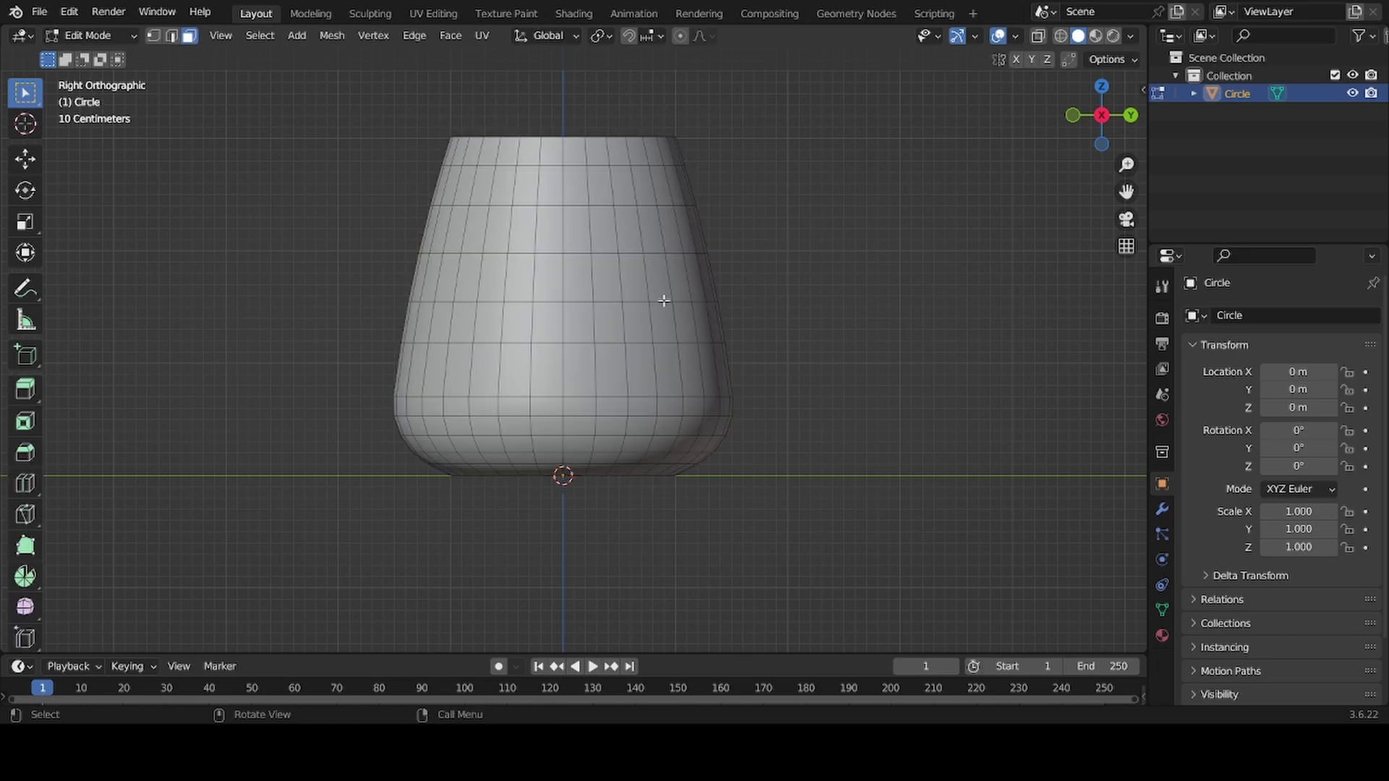
mouse_move(562, 296)
middle_mouse_down("ctrl")
mouse_move(573, 272)
mouse_move(564, 311)
middle_mouse_up("ctrl")
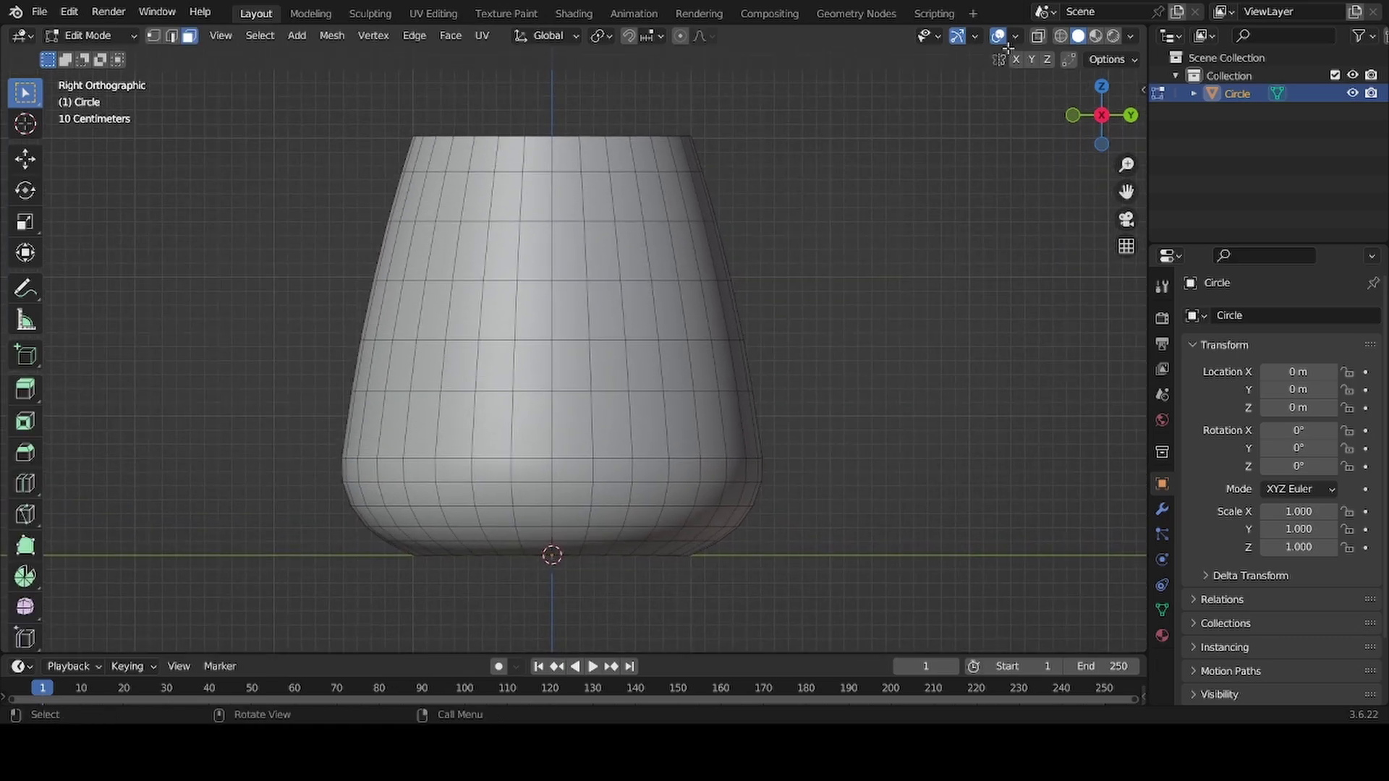
left_click(1039, 38)
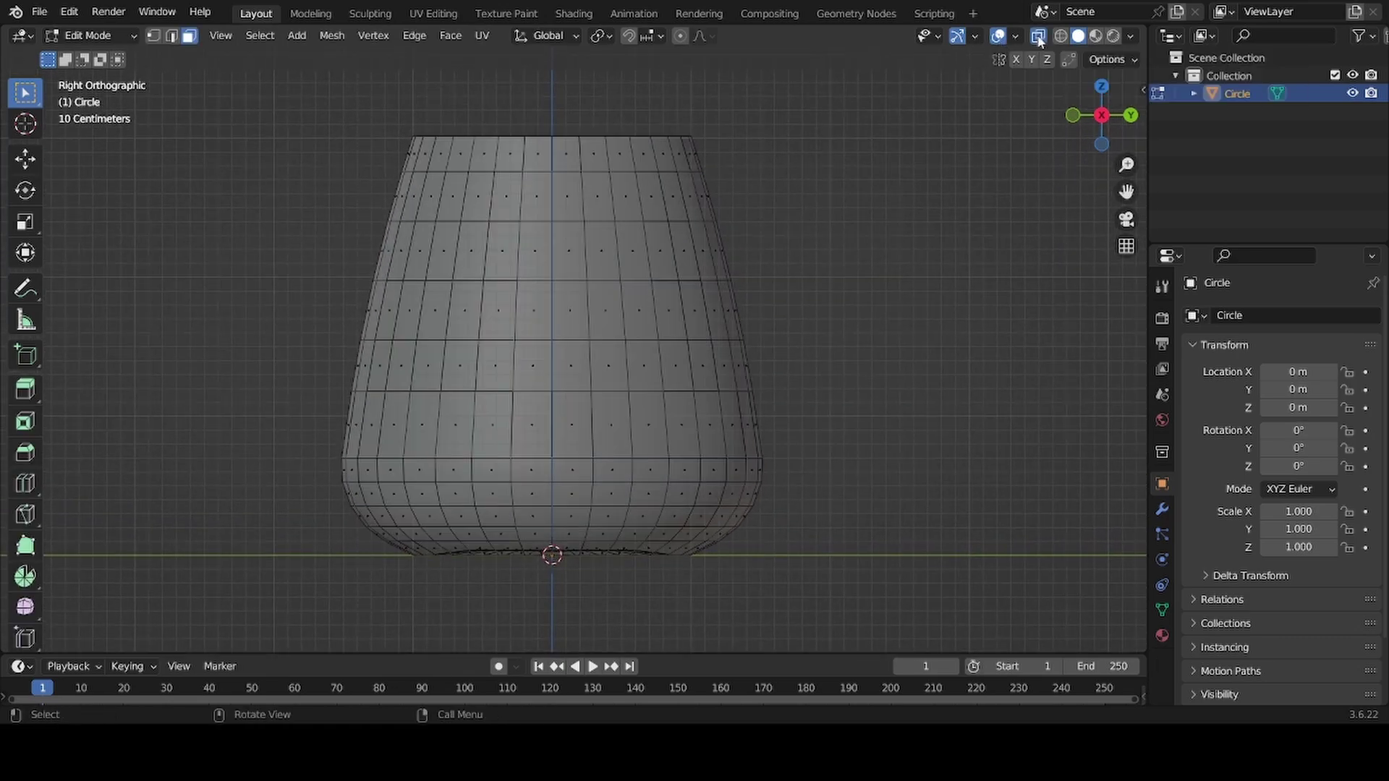
scroll(568, 321, "up", 2)
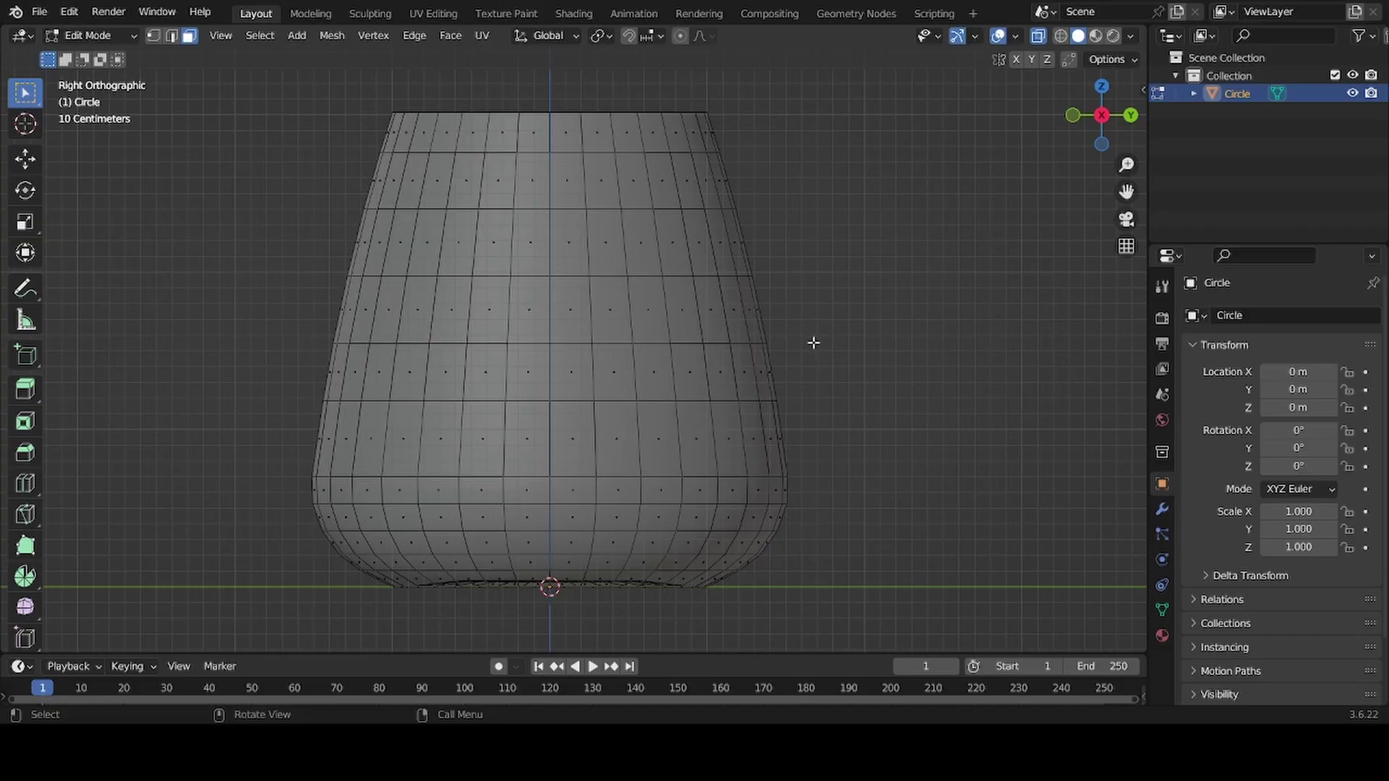
key("a")
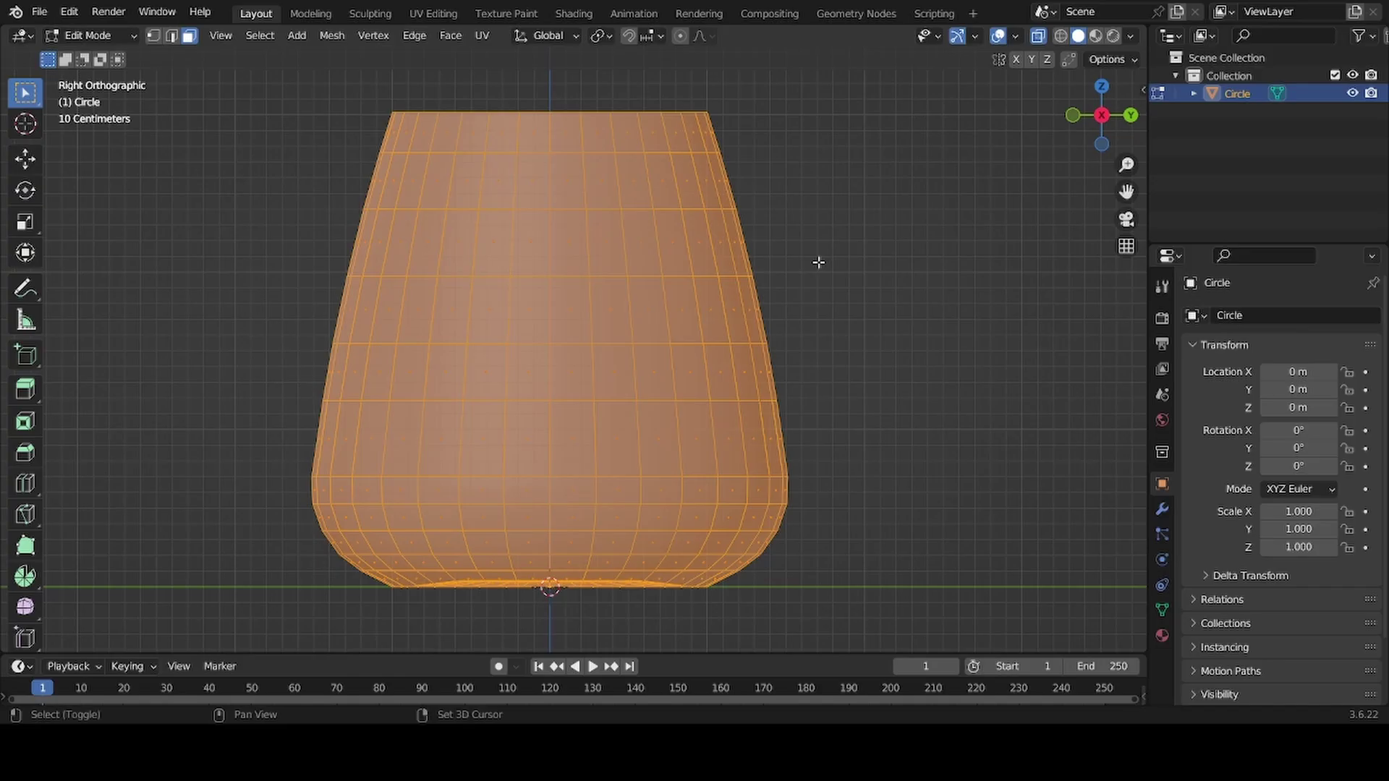
key("shift+d")
key("s")
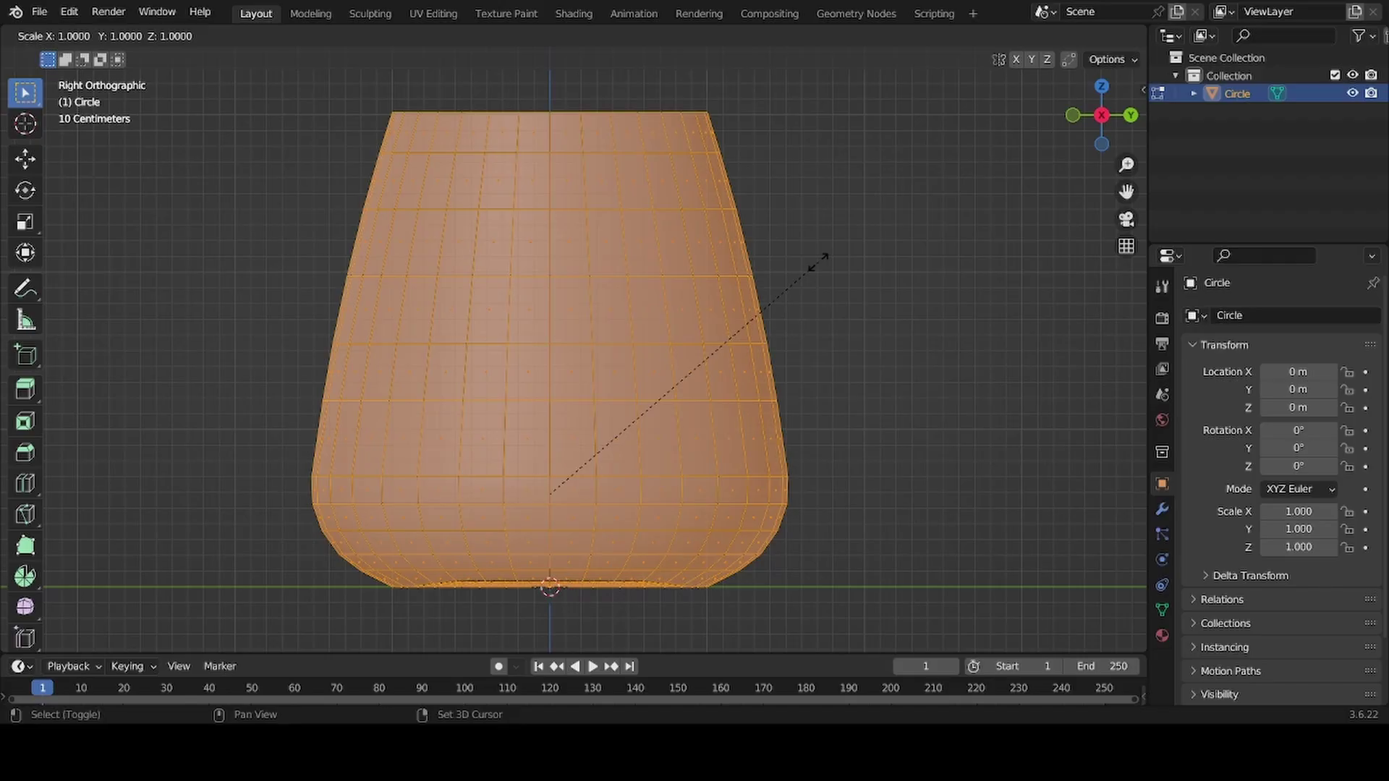
key("Escape")
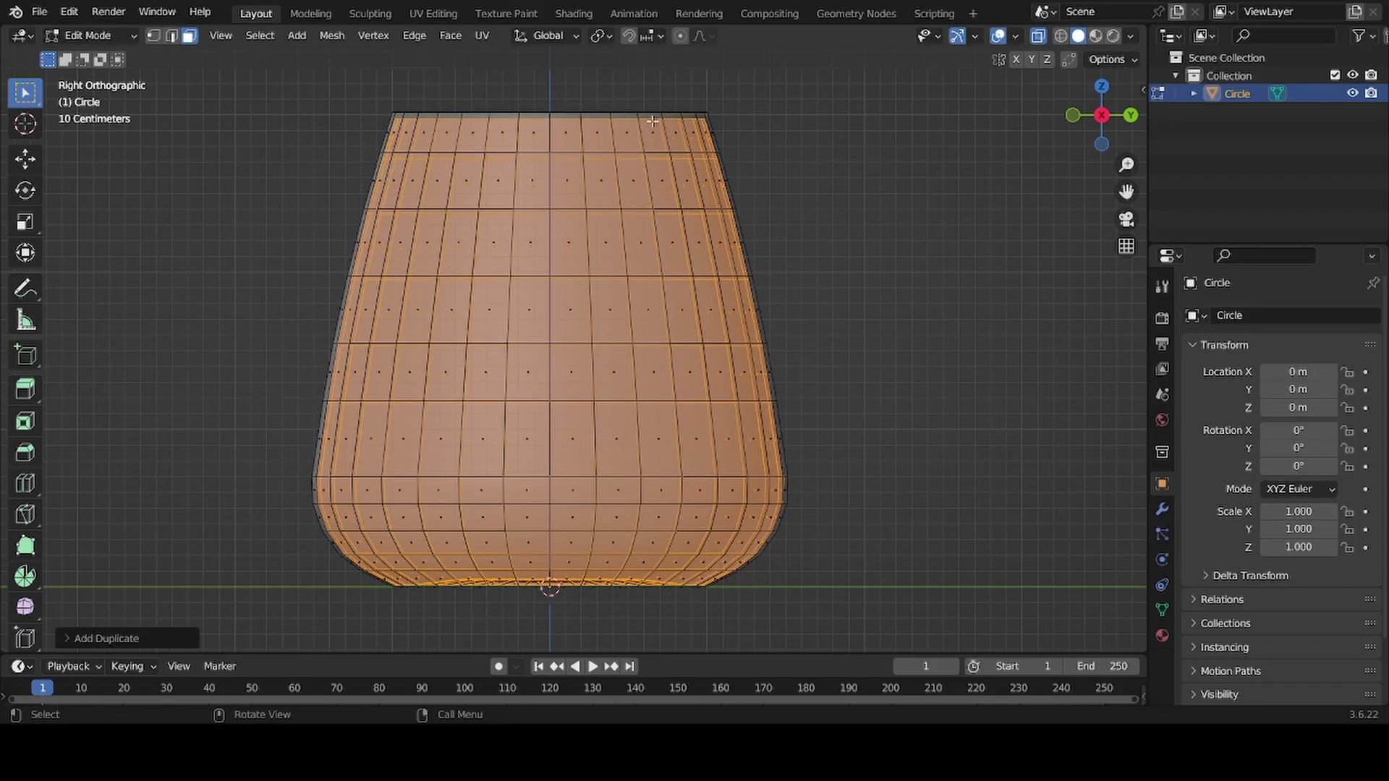
Step: Set snapping to Vertex and move the inner copy up along Z by about 0.043 m, snapping its rim level with the outer rim
scroll(703, 108, "up", 5)
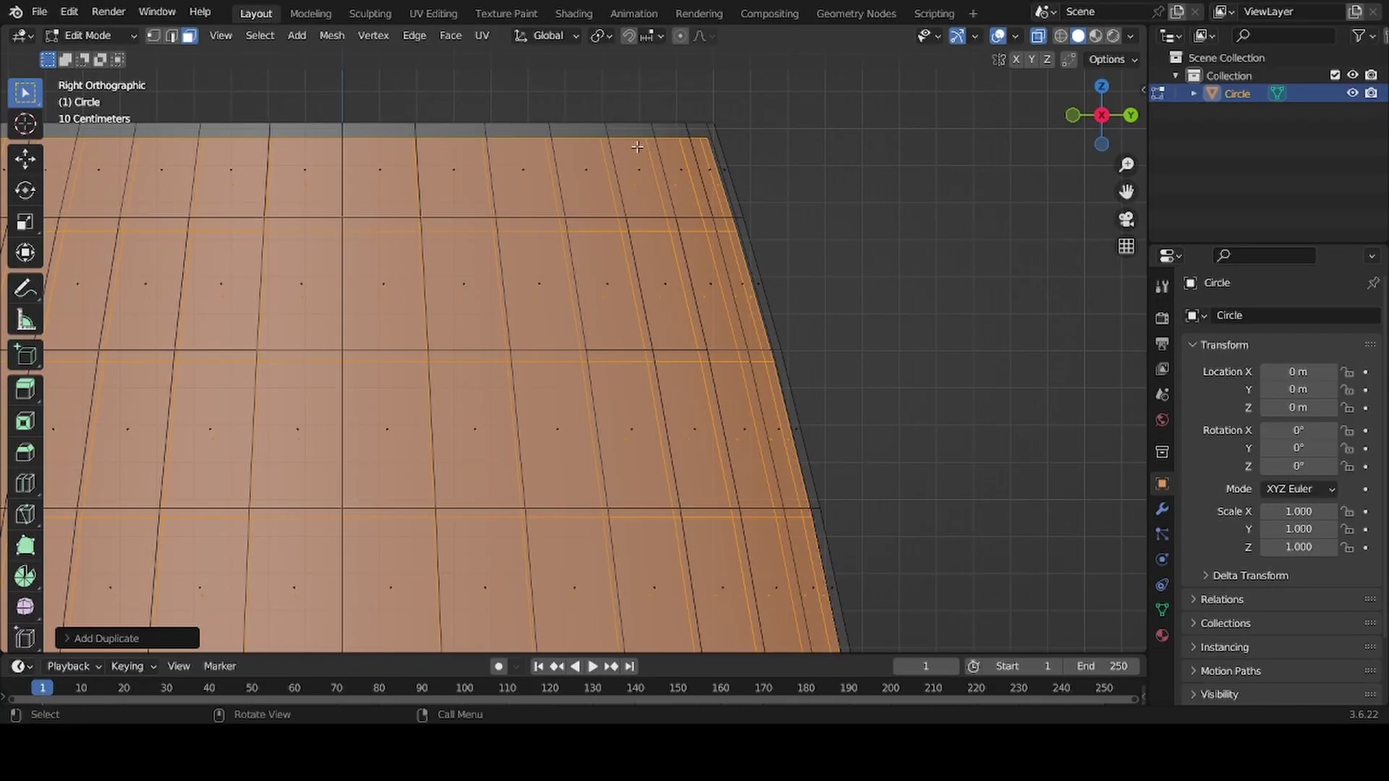
left_click(655, 37)
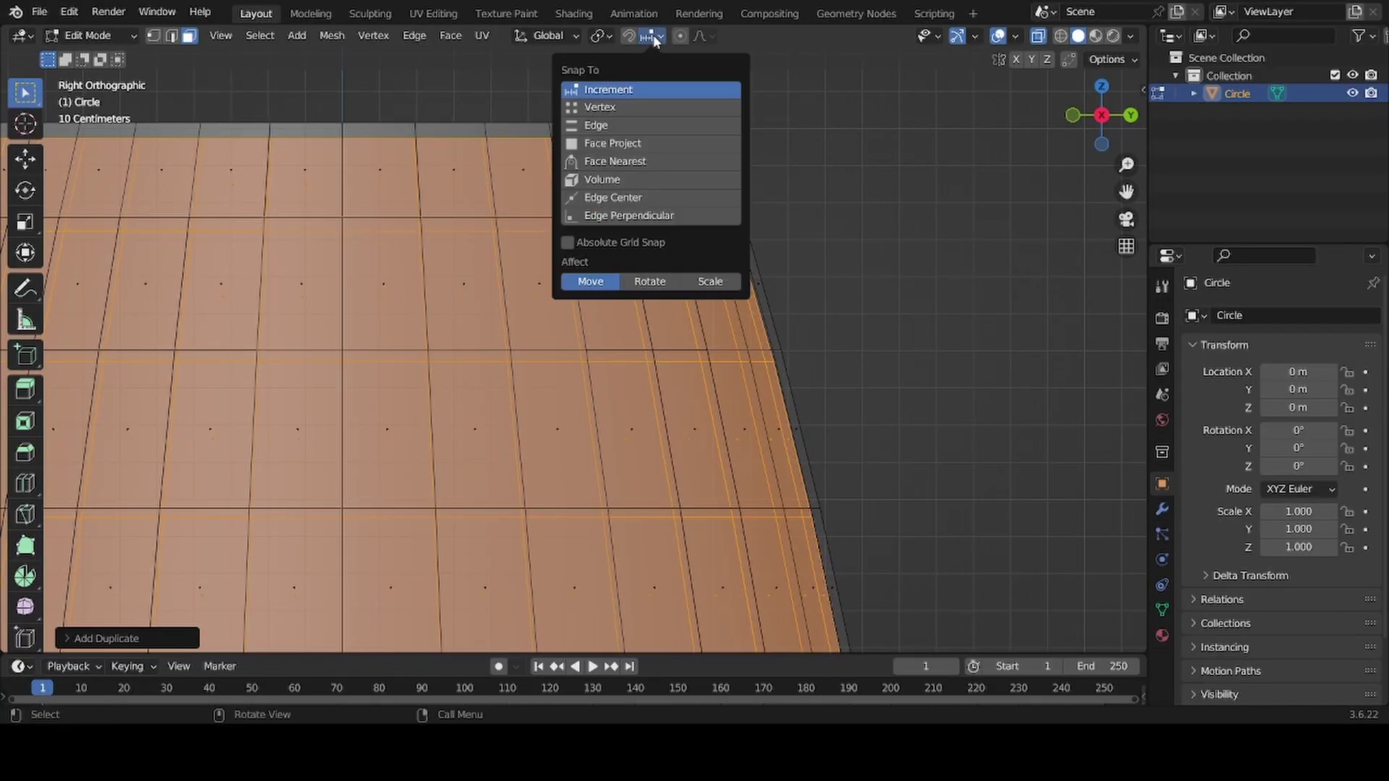
left_click(627, 108)
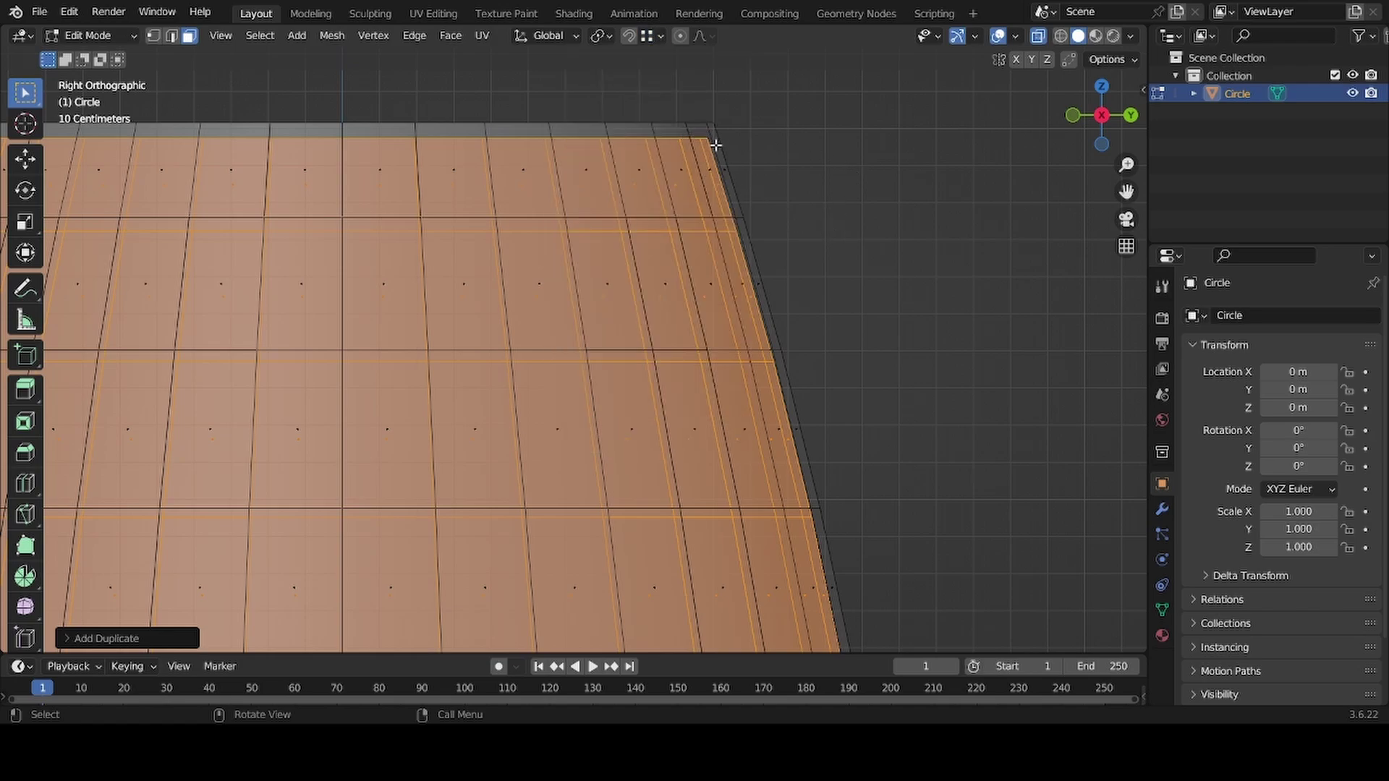
key("g")
key("z")
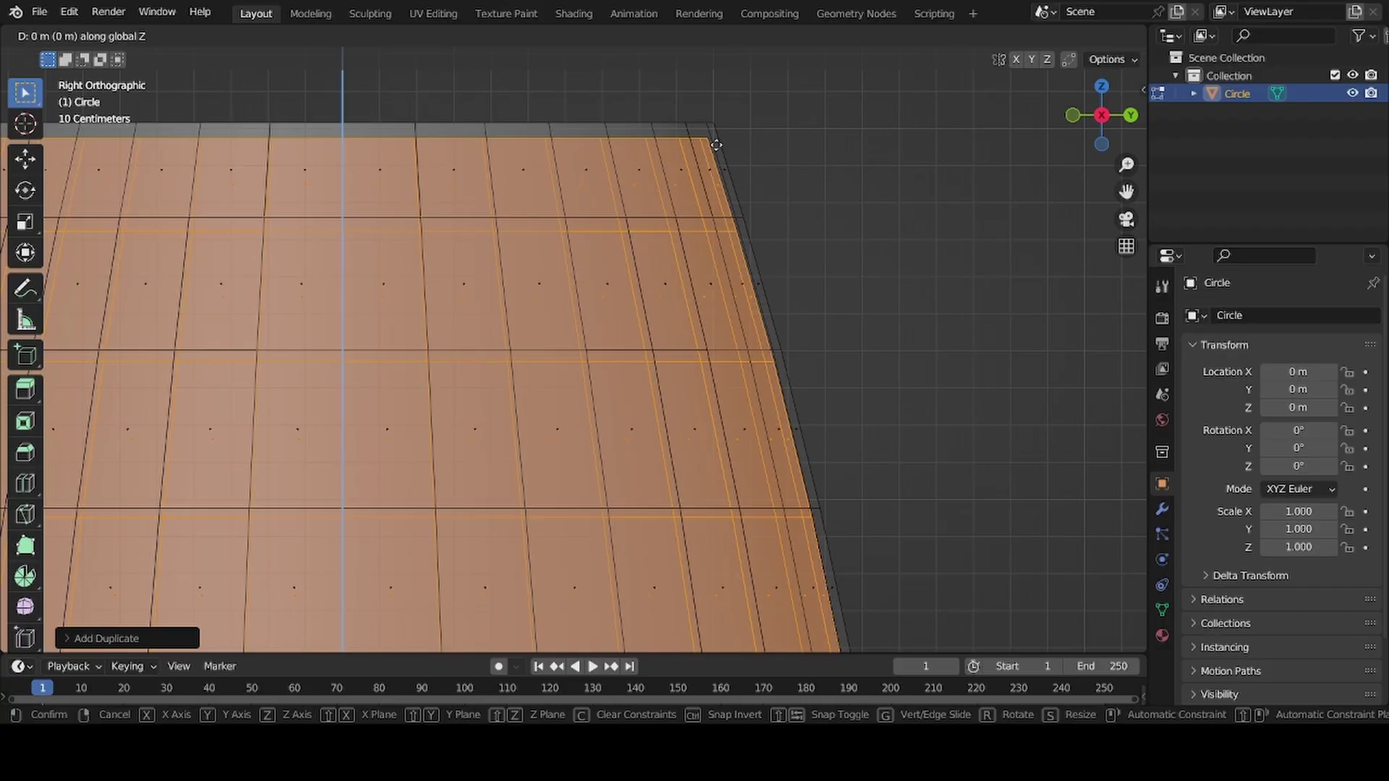
key("ctrl")
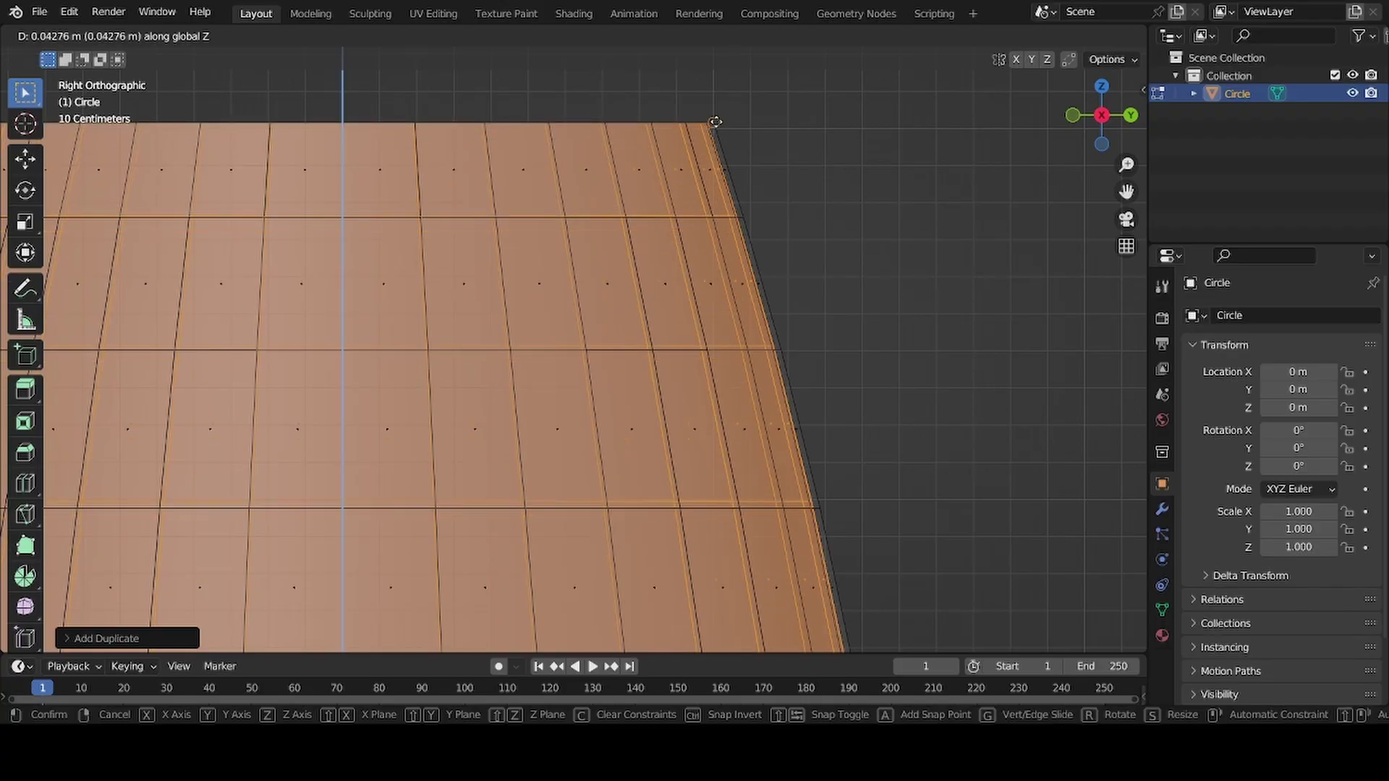
left_click(713, 123)
Step: Examine the gap between the inner and outer shells around the base from the side and from above
middle_click_drag(736, 158, 880, 194)
key("KP_Decimal")
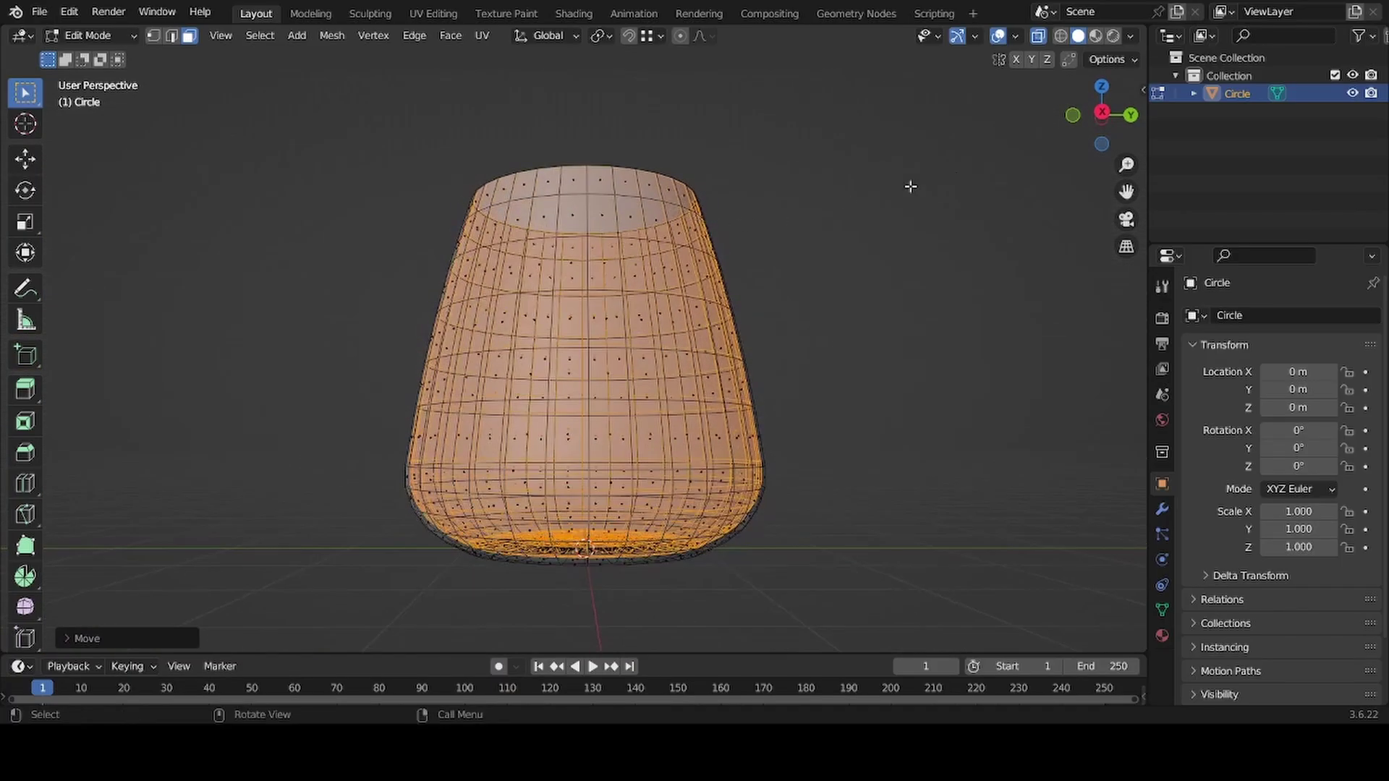
left_click(1100, 114)
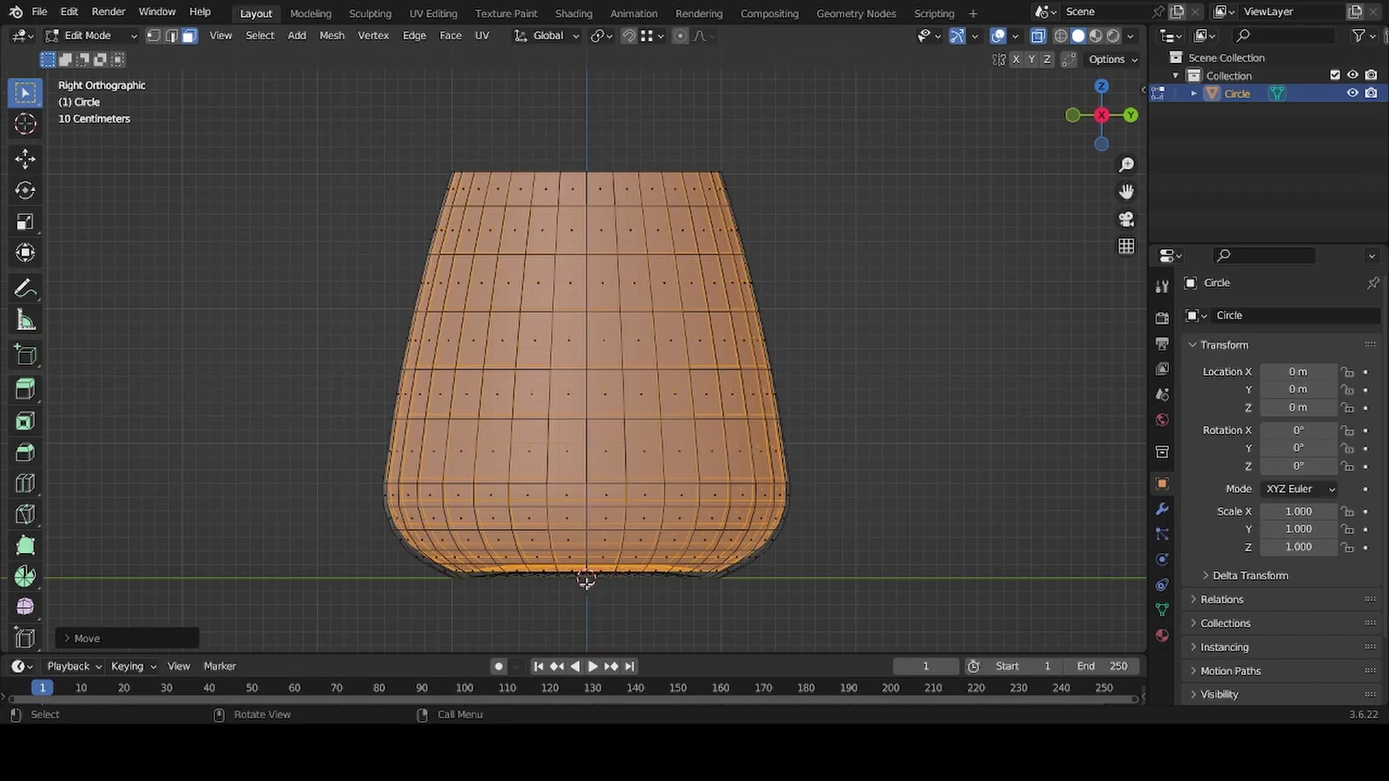
scroll(587, 563, "up", 4)
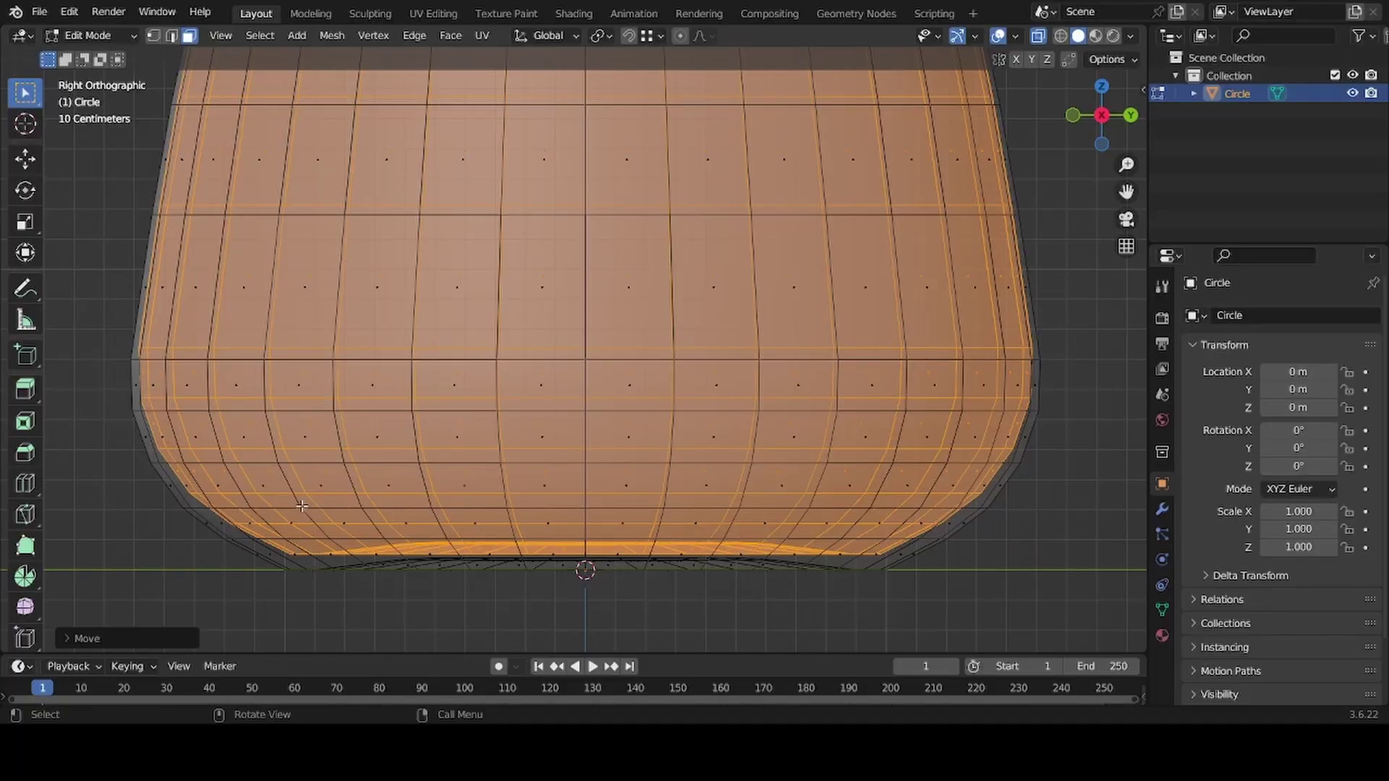
scroll(314, 479, "down", 3)
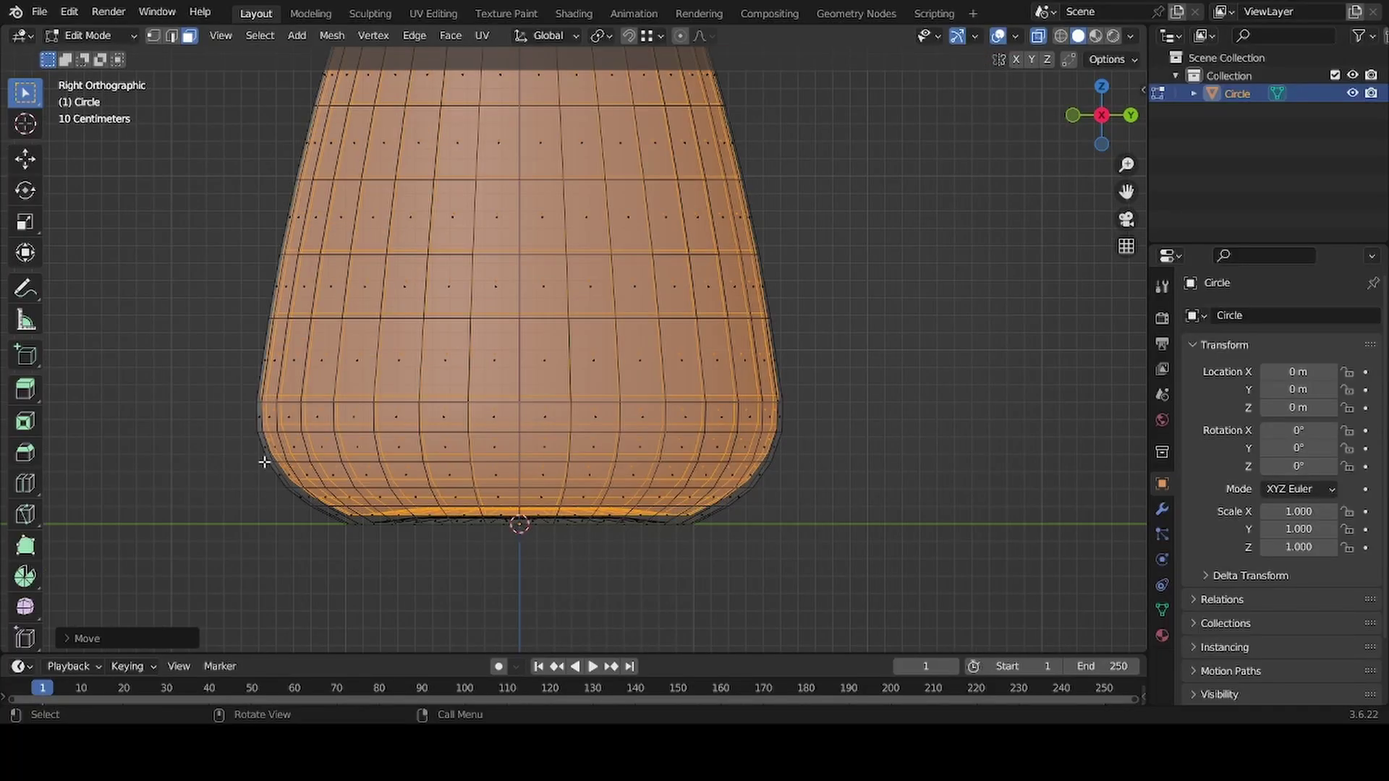
middle_click_drag(577, 220, 565, 191)
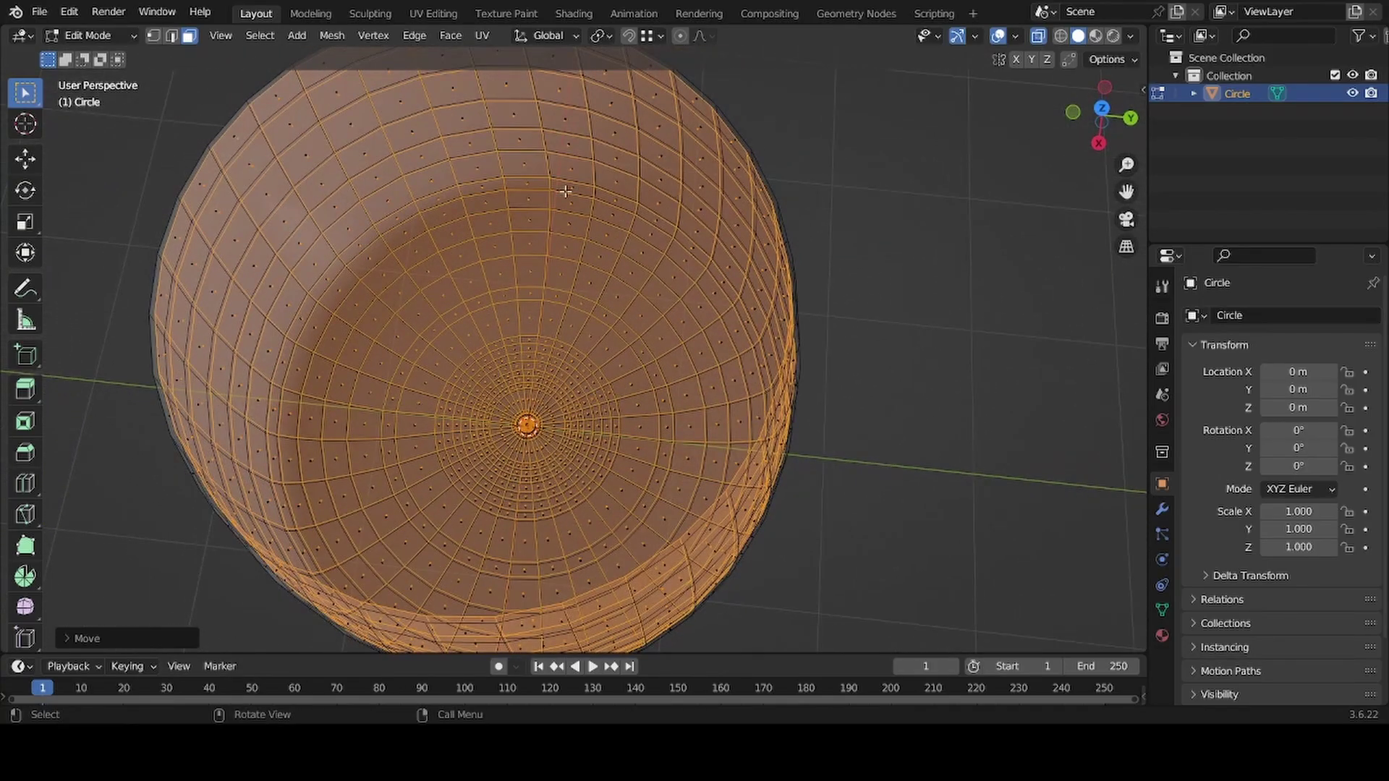
Step: Turn X-ray off and select the small central face of the inner shell's base
left_click(1038, 36)
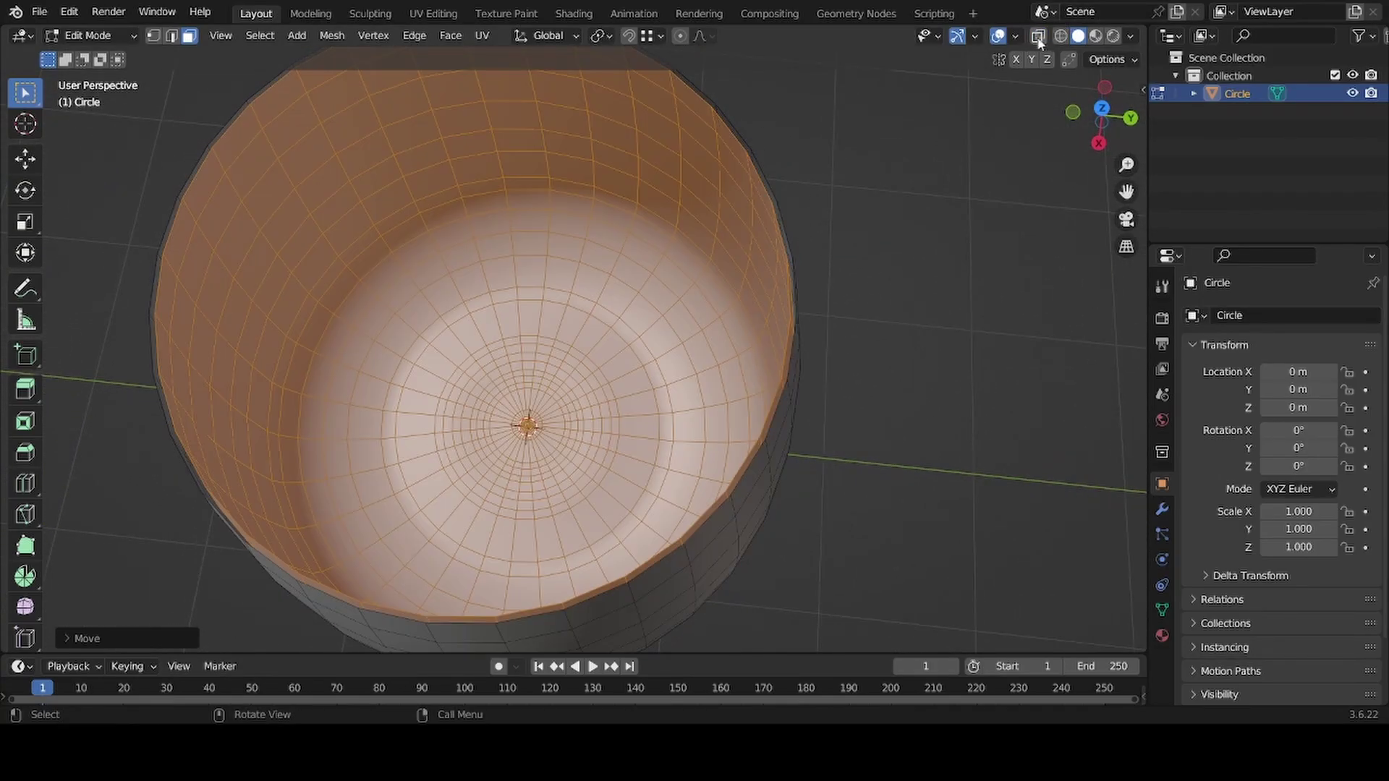
scroll(509, 442, "up", 2)
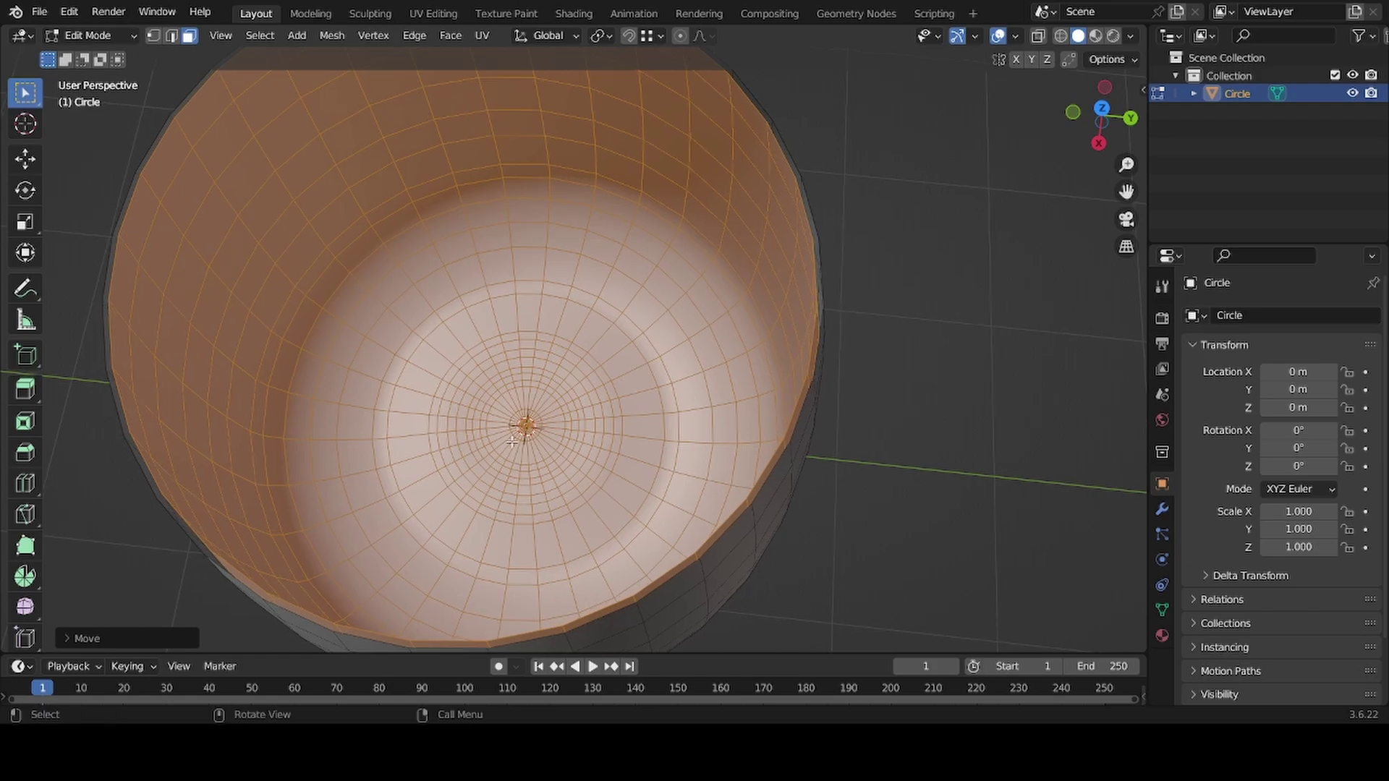
scroll(509, 442, "up", 1)
scroll(509, 442, "down", 1)
scroll(509, 442, "up", 2)
middle_click_drag(509, 441, 600, 397, "shift")
scroll(600, 397, "up", 4)
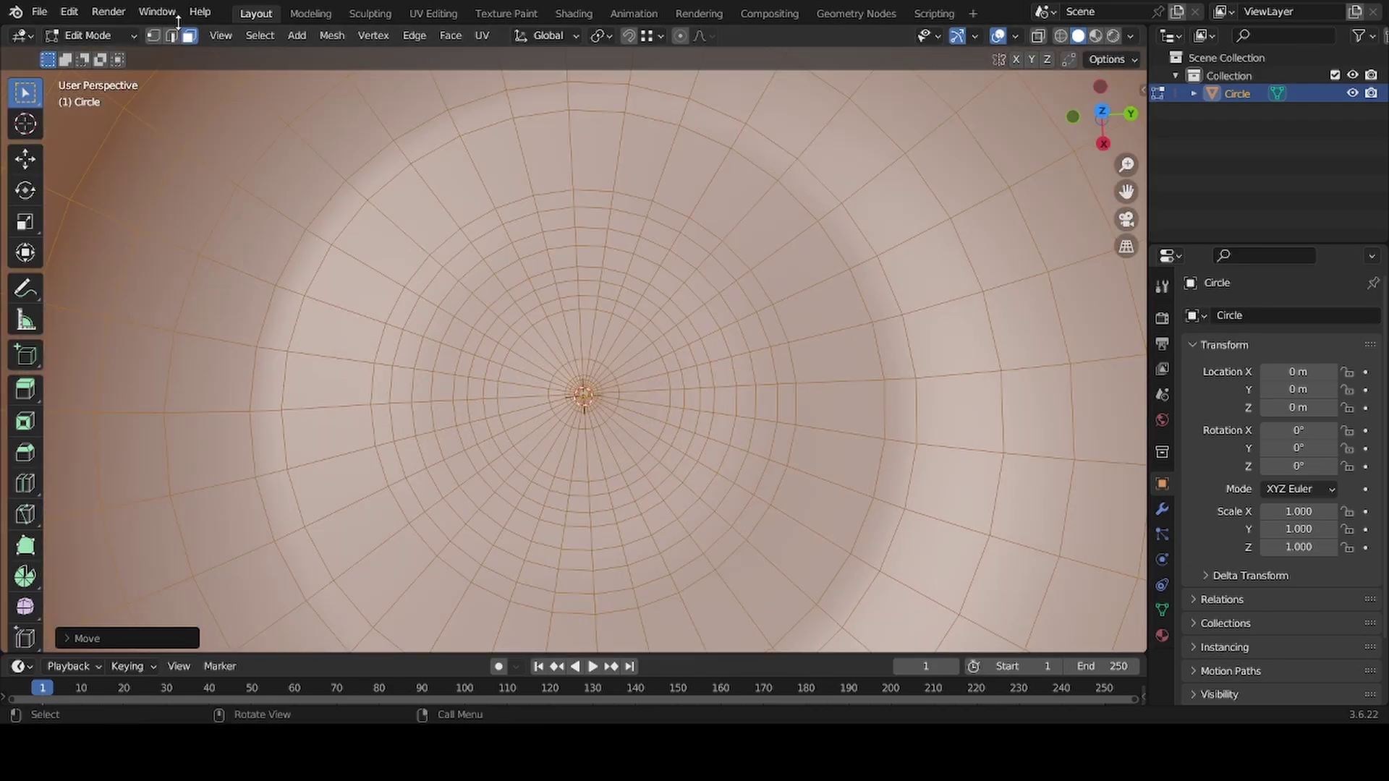
left_click(578, 395)
scroll(586, 383, "up", 3)
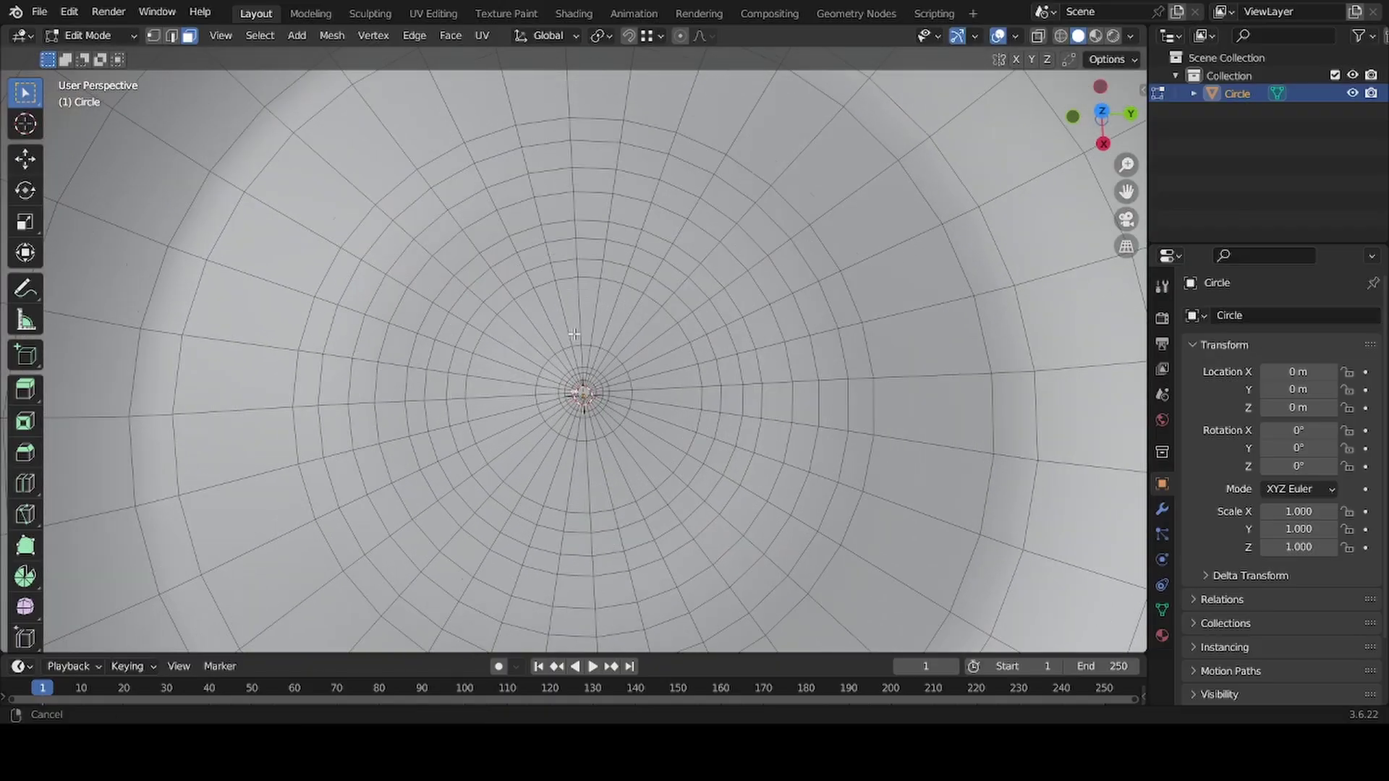
left_click(585, 375)
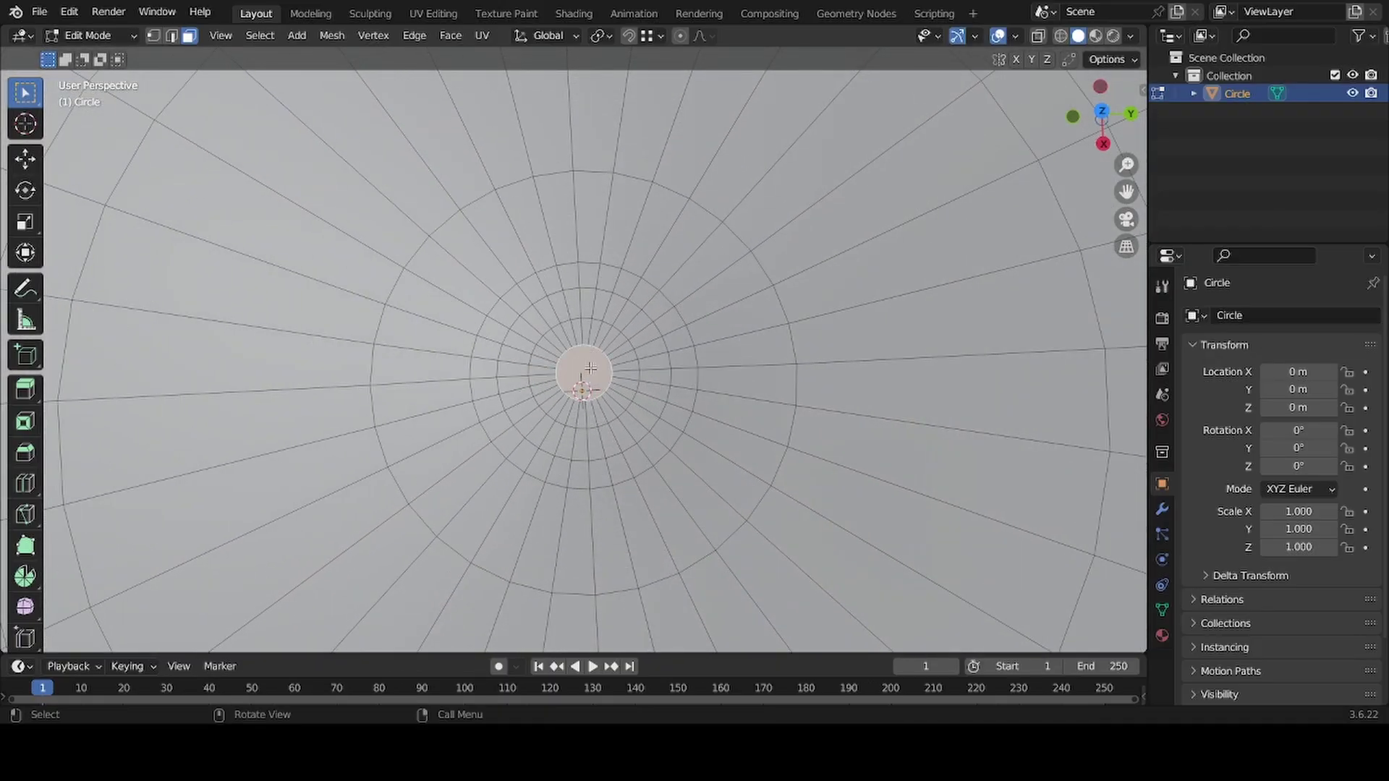
Step: Grow the face selection across the inner shell's rounded base up to the straight wall and delete those faces
scroll(591, 368, "down", 2)
key("ctrl")
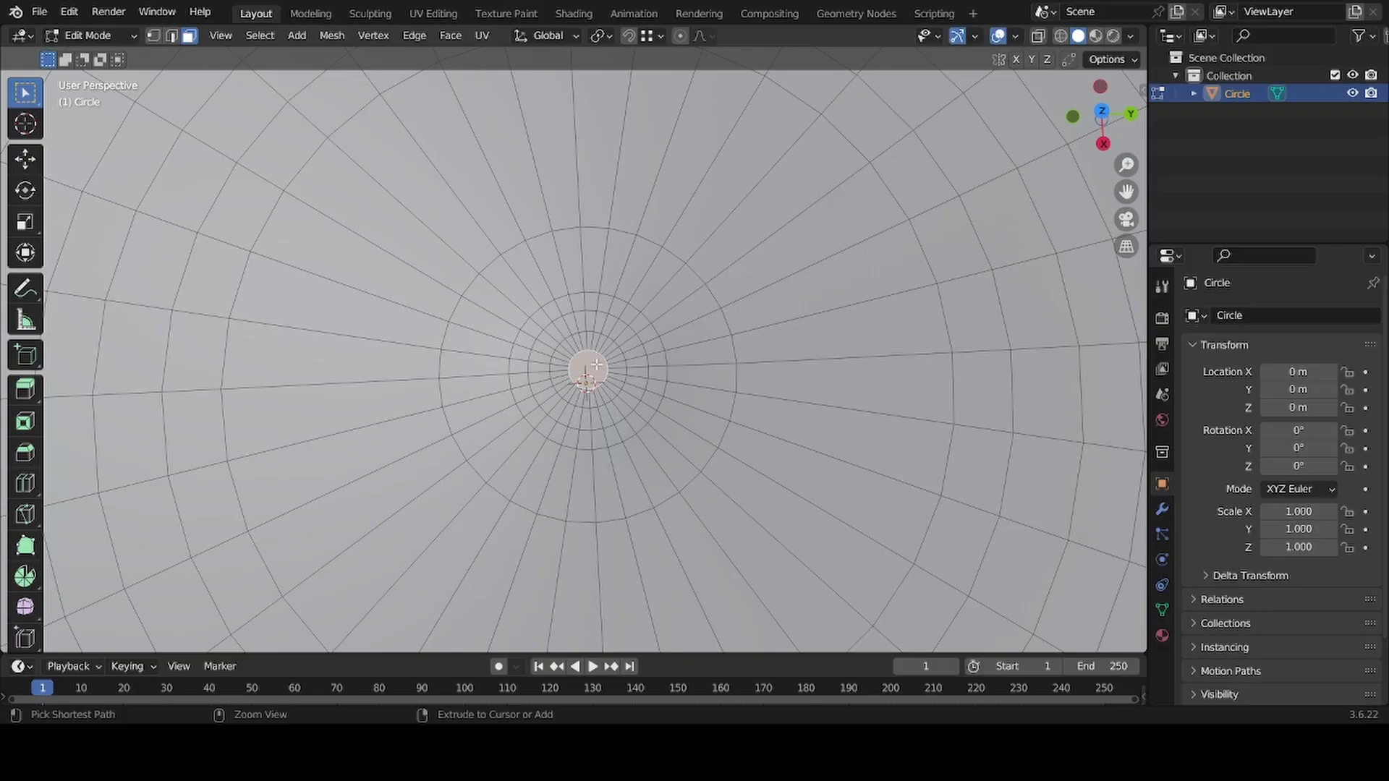
key("ctrl+KP_Add")
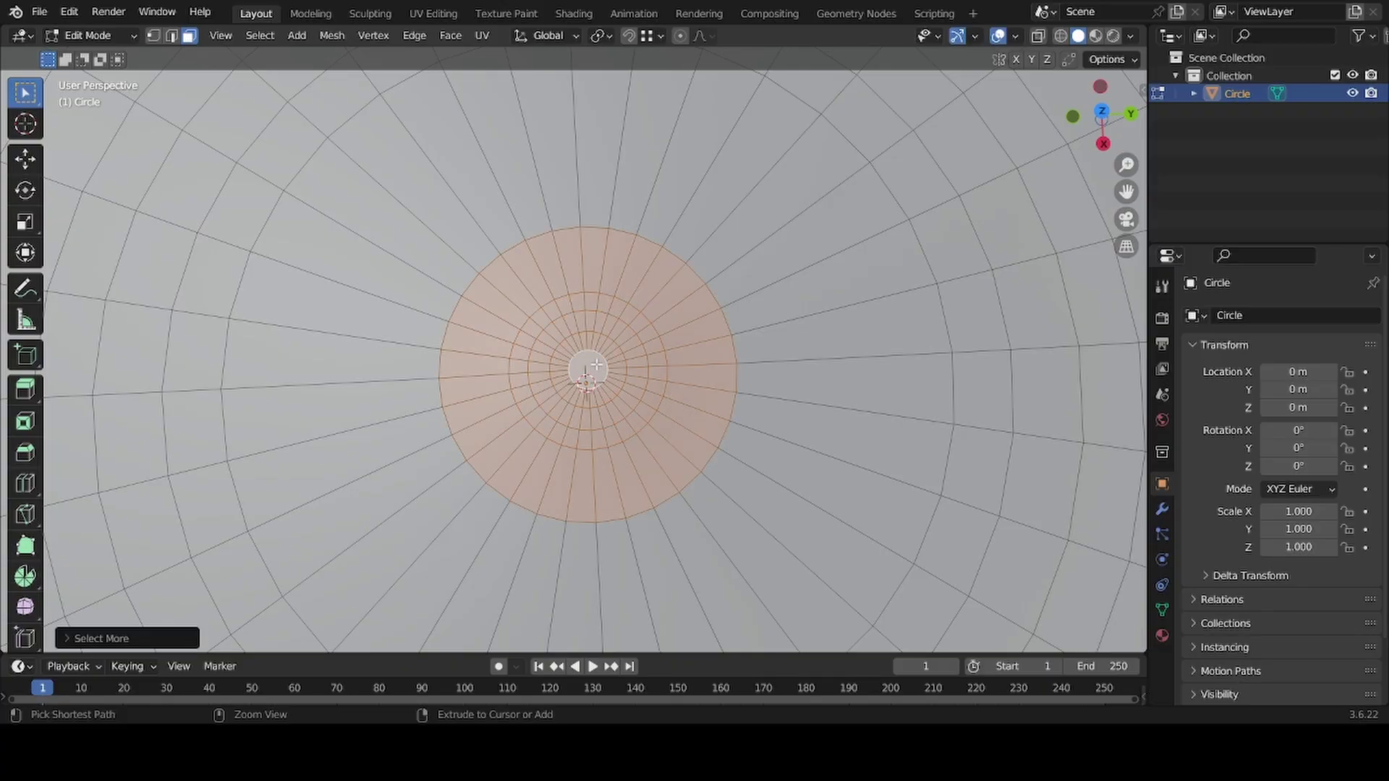
scroll(587, 366, "down", 8)
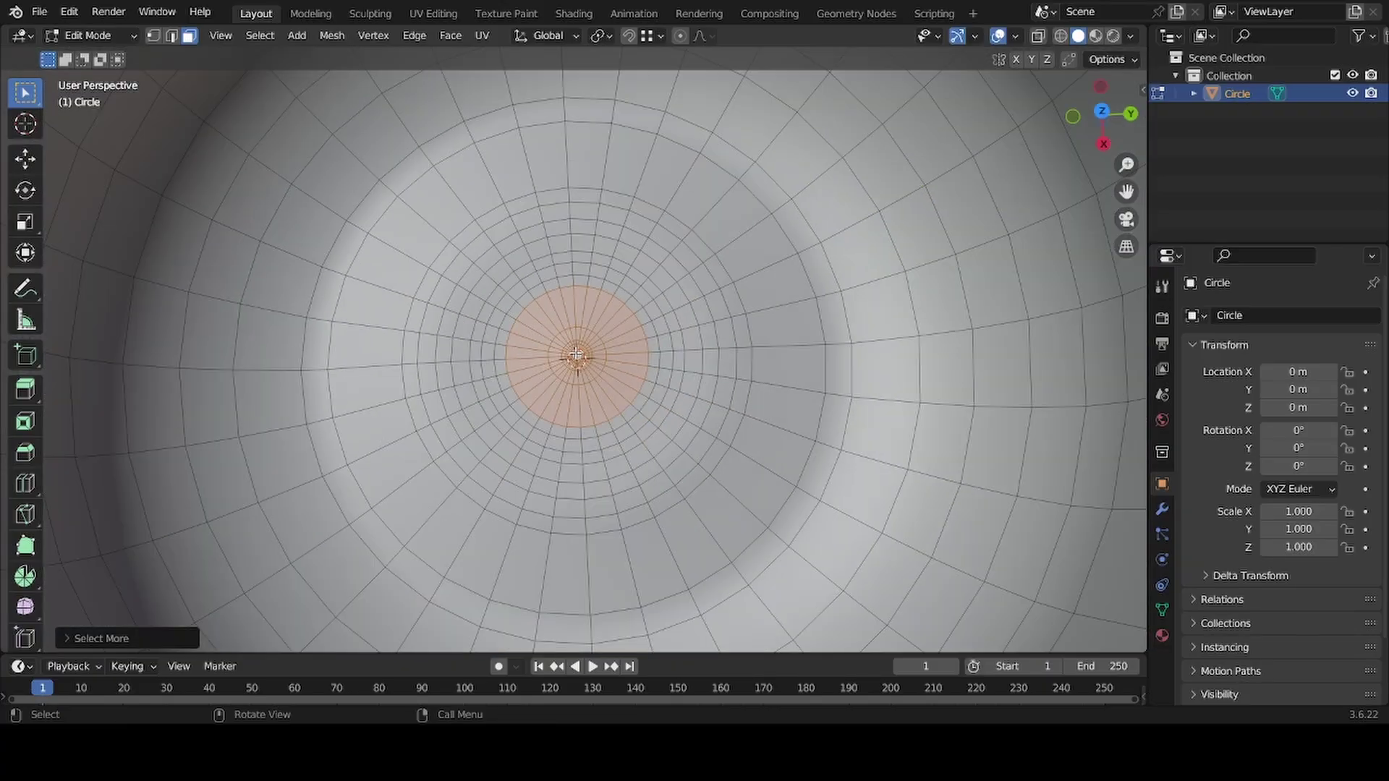
scroll(575, 354, "up", 8)
scroll(575, 354, "down", 8)
middle_click_drag(575, 354, 604, 78)
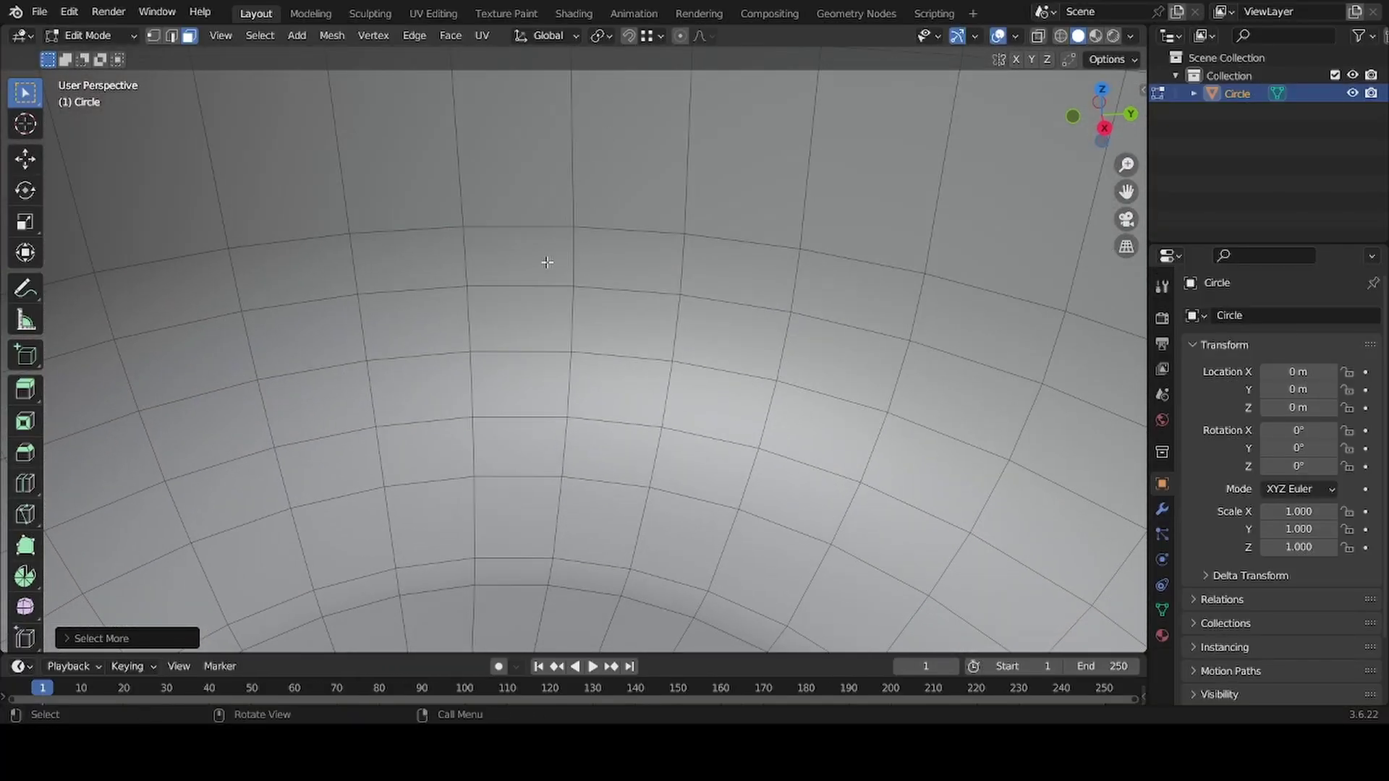
key("ctrl")
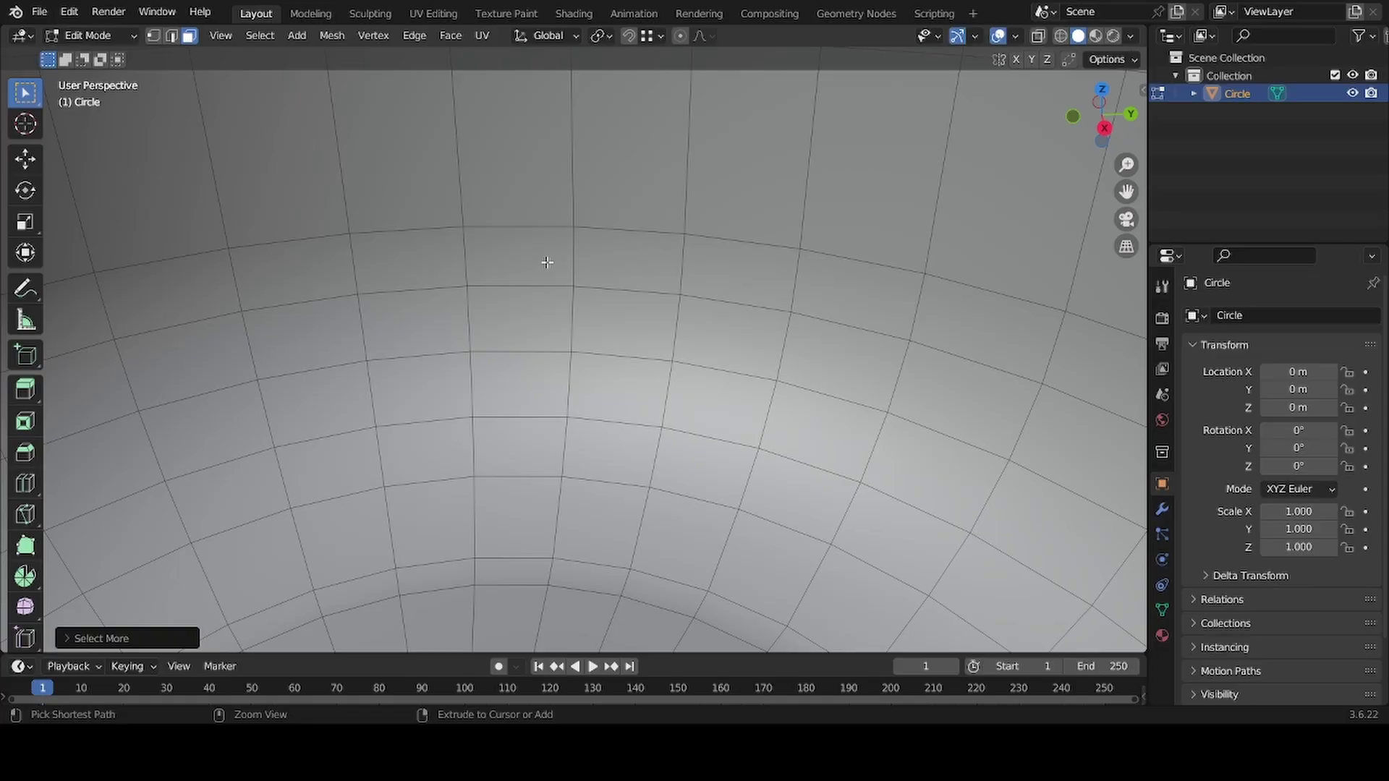
key("ctrl+KP_Add")
key("ctrl+KP_Add")
key("ctrl+KP_Add")
key("ctrl+KP_Add")
key("ctrl+KP_Add")
key("ctrl+KP_Add")
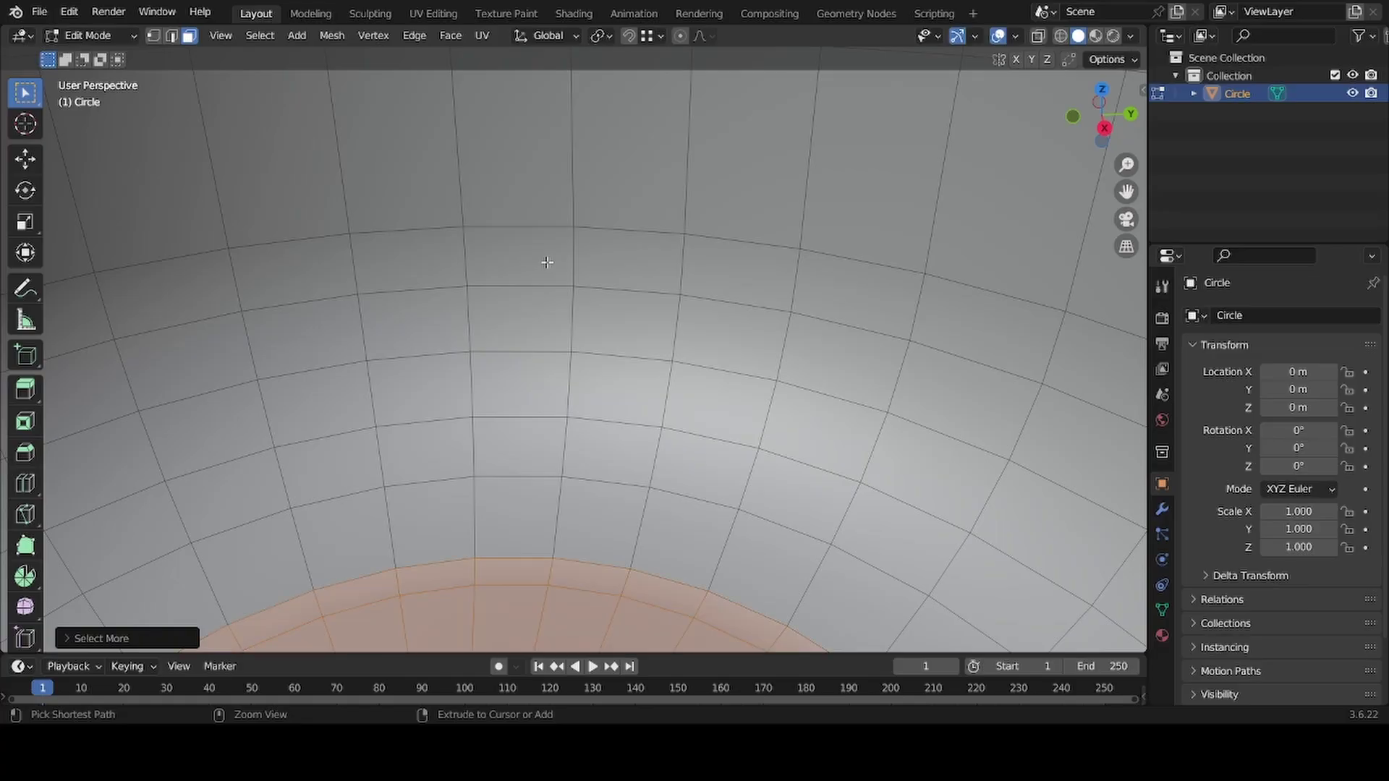
key("ctrl+KP_Add")
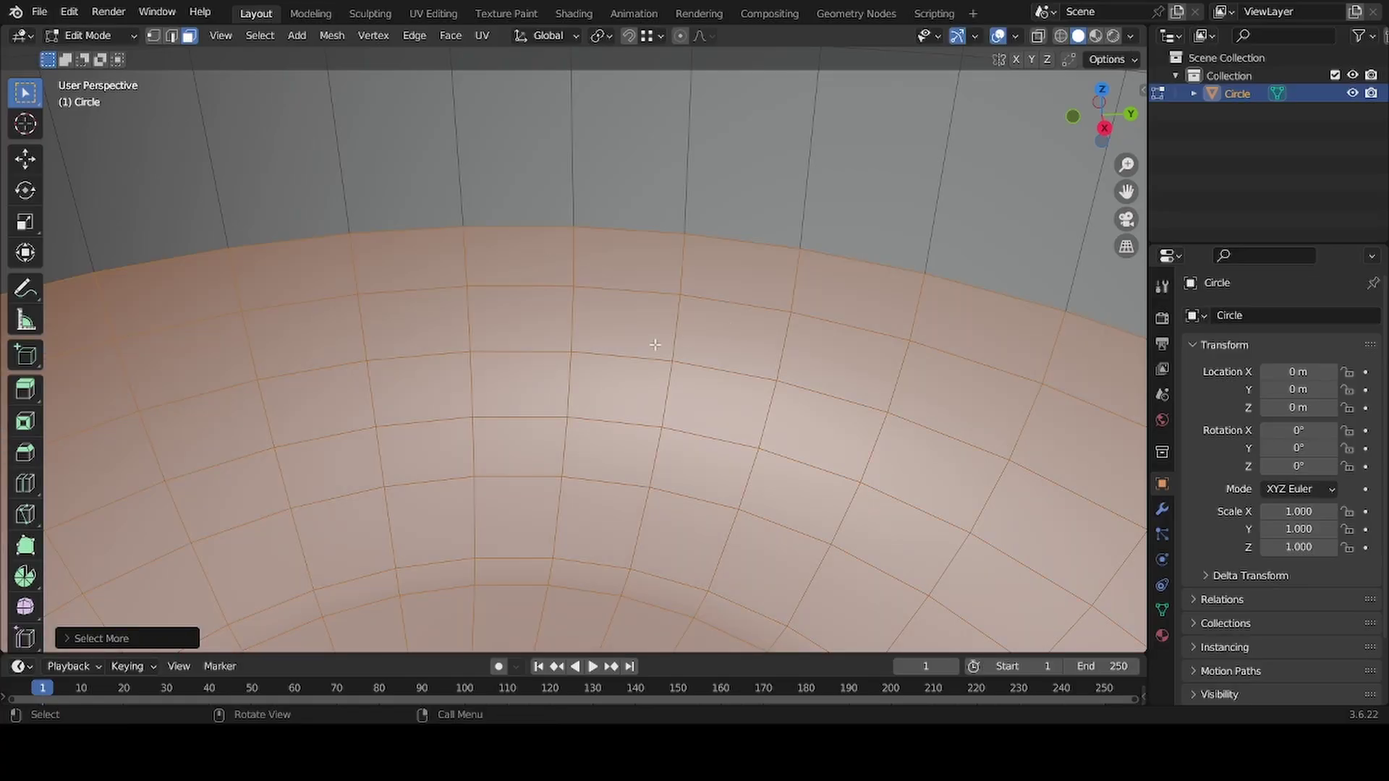
key("x")
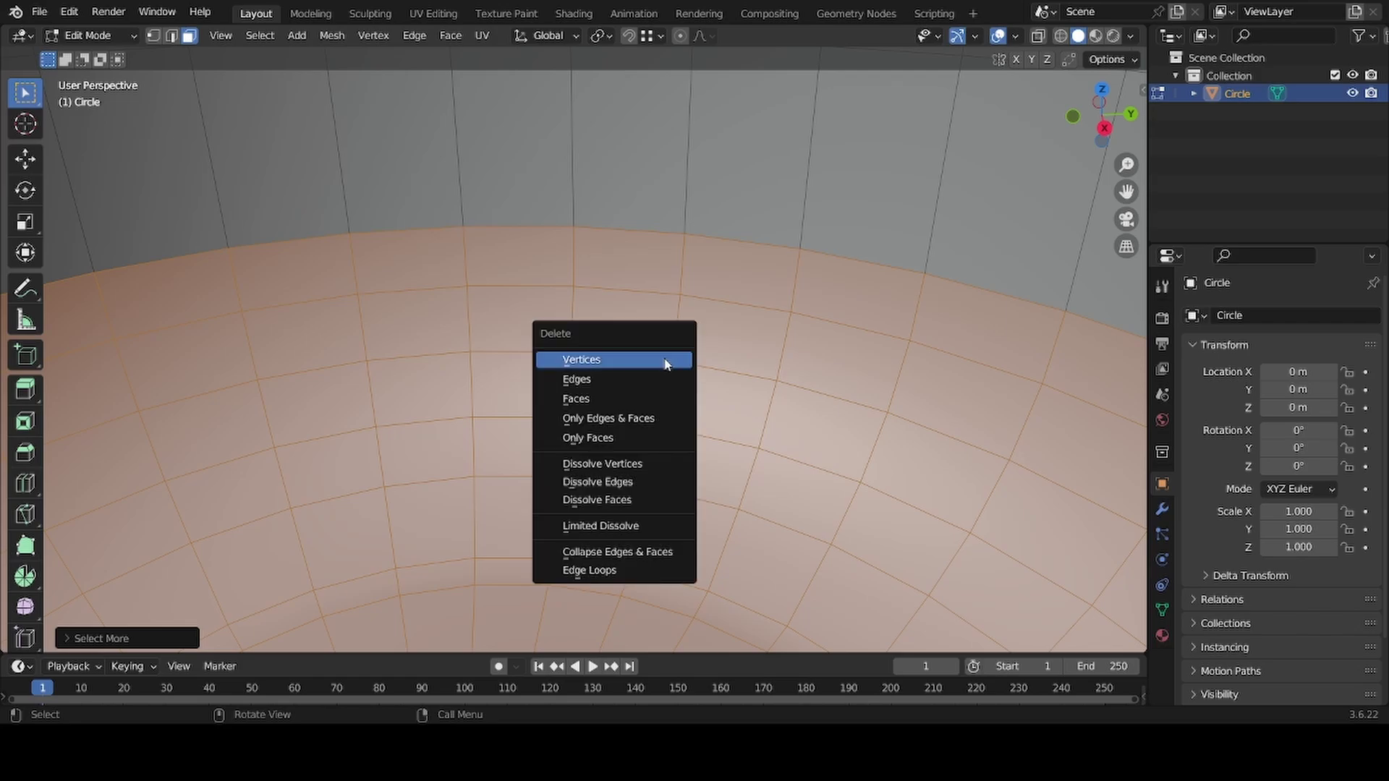
left_click(590, 397)
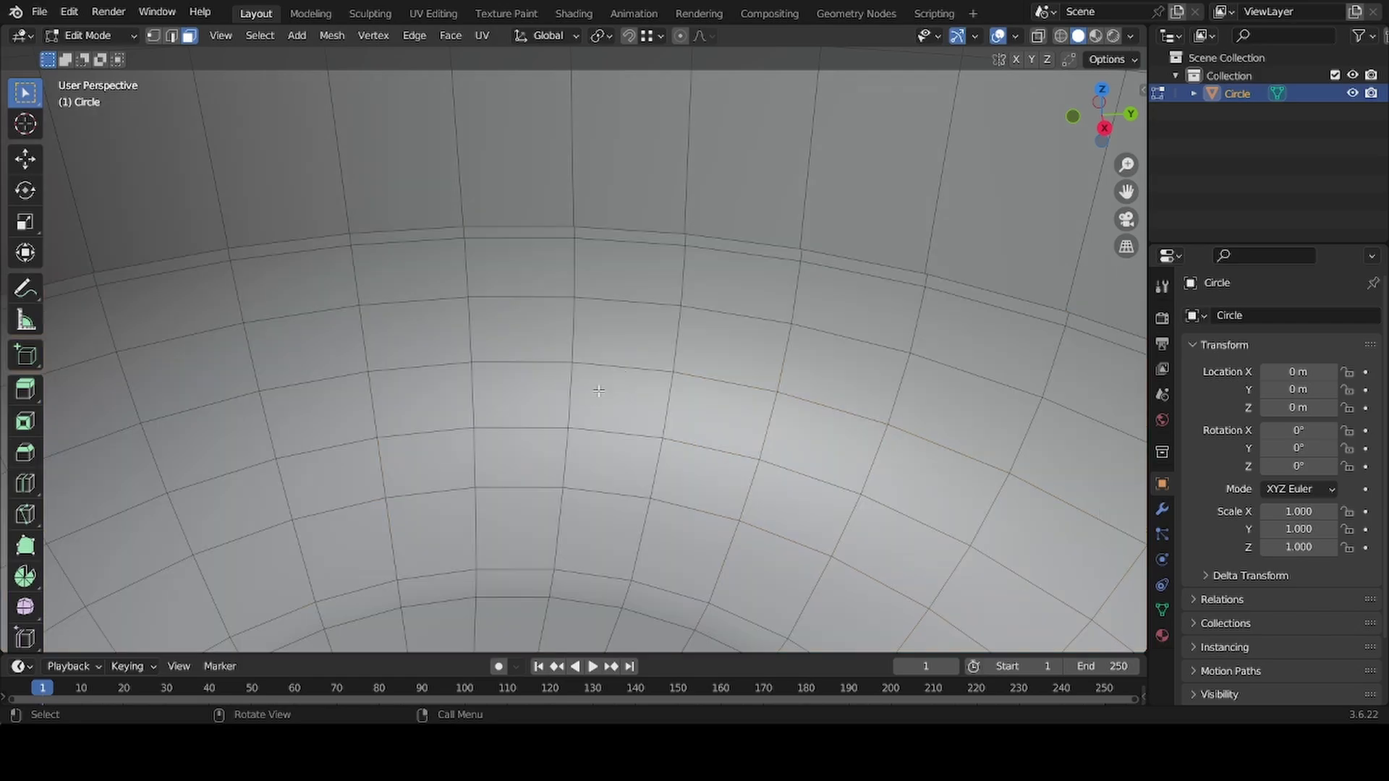
Step: Select the open lower edge loop of the inner wall and fill it with a single face
middle_click_drag(590, 397, 631, 308)
key("2")
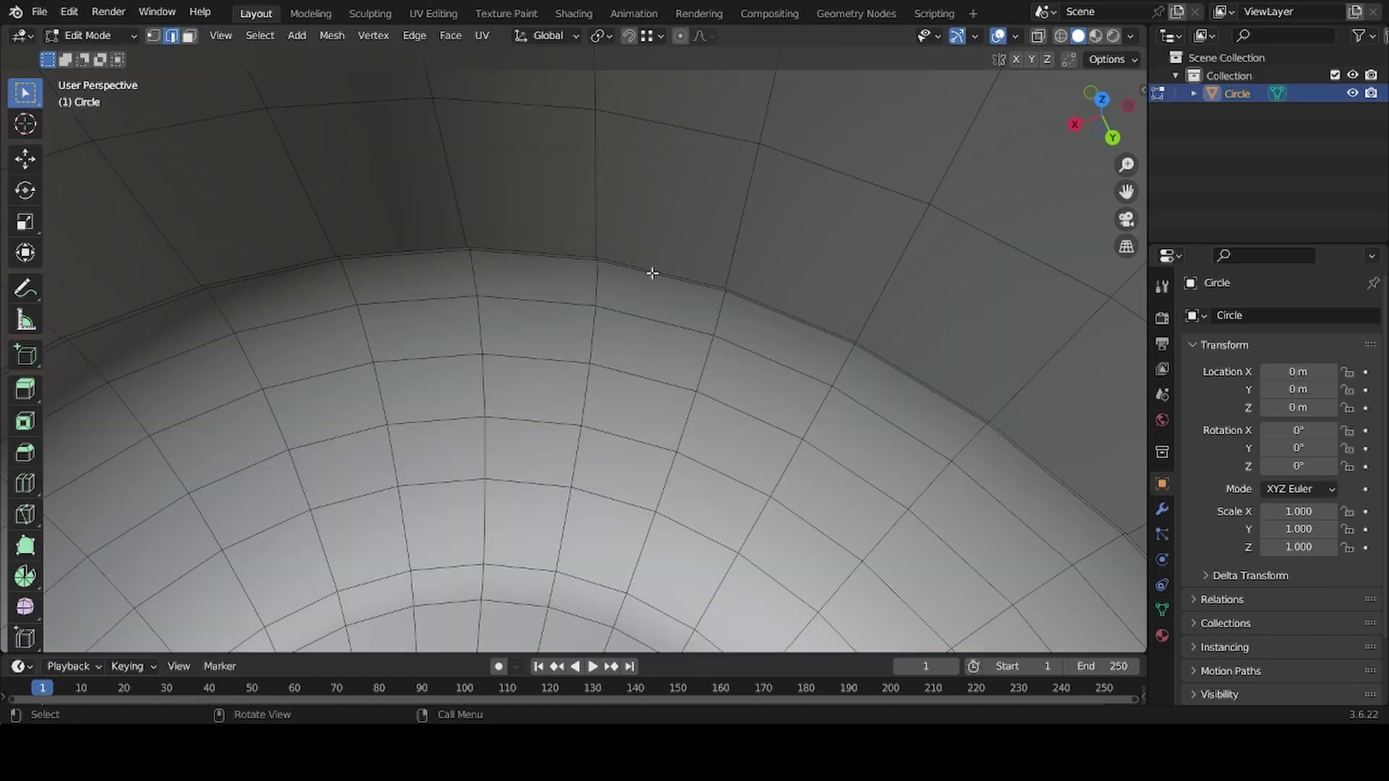
left_click(640, 272, "alt")
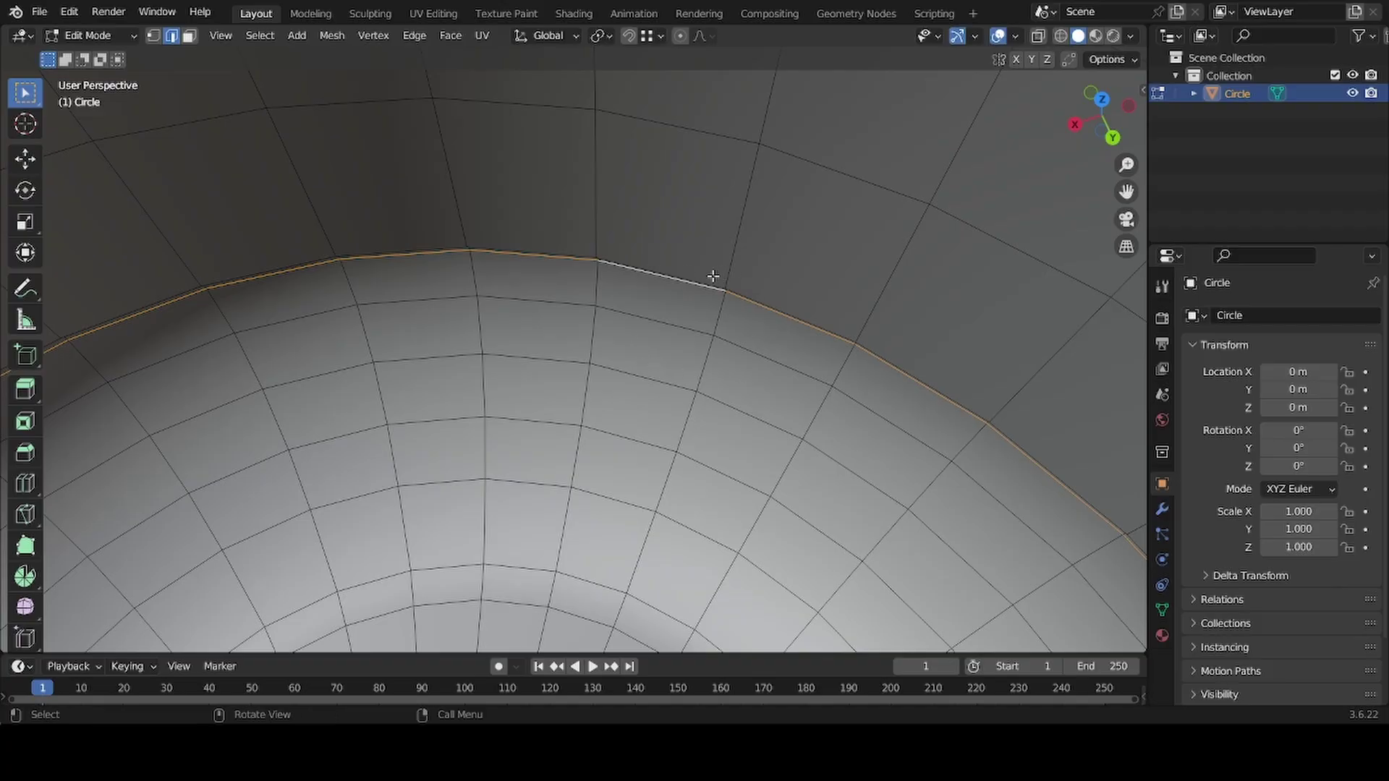
scroll(674, 297, "down", 3)
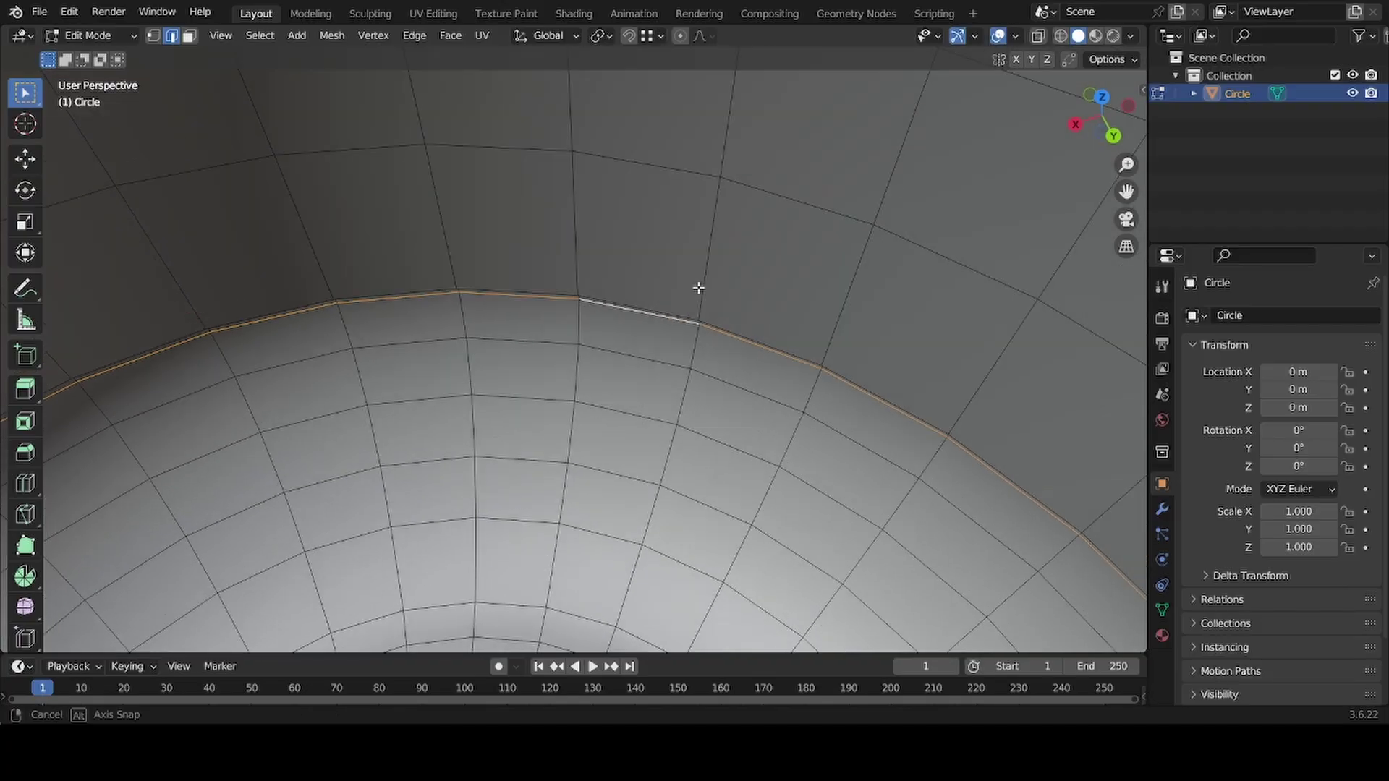
left_click(1074, 125)
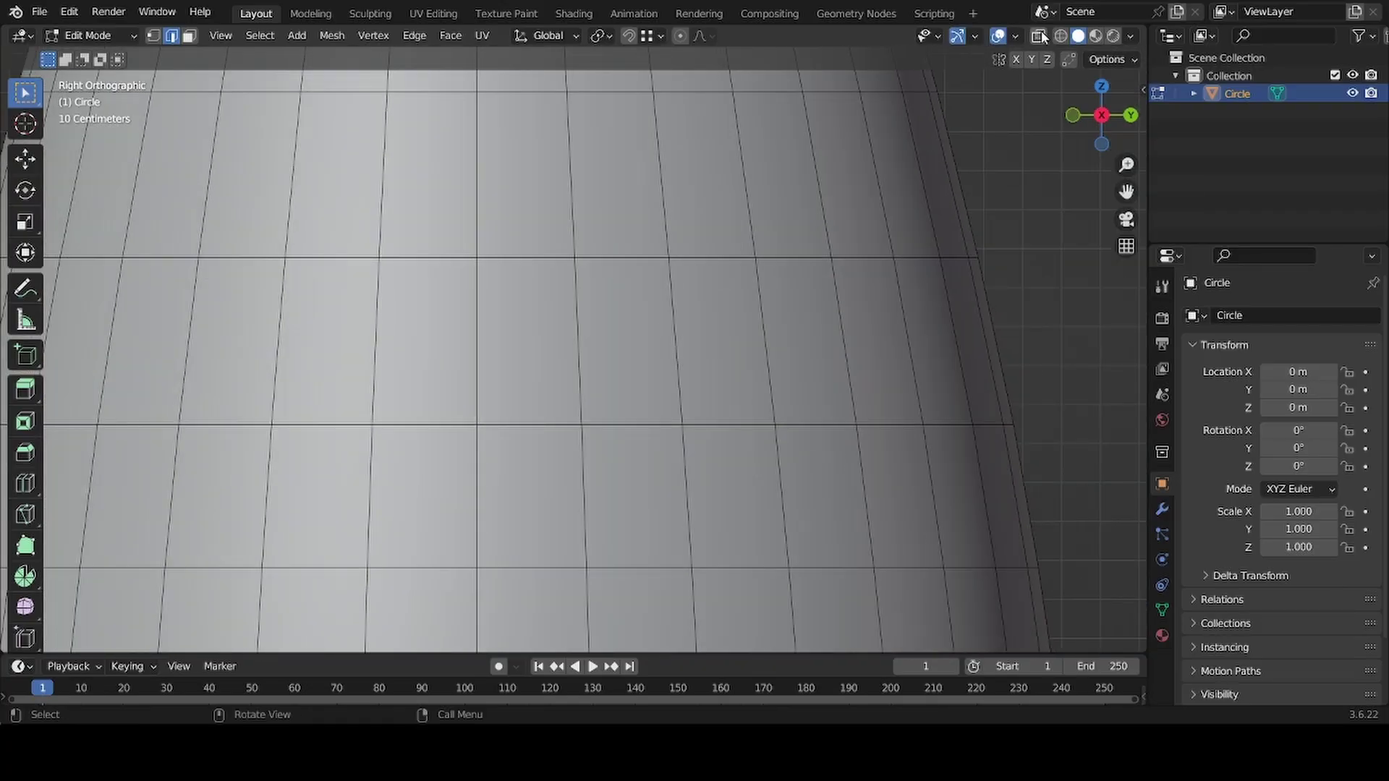
left_click(1040, 33)
scroll(735, 350, "down", 4)
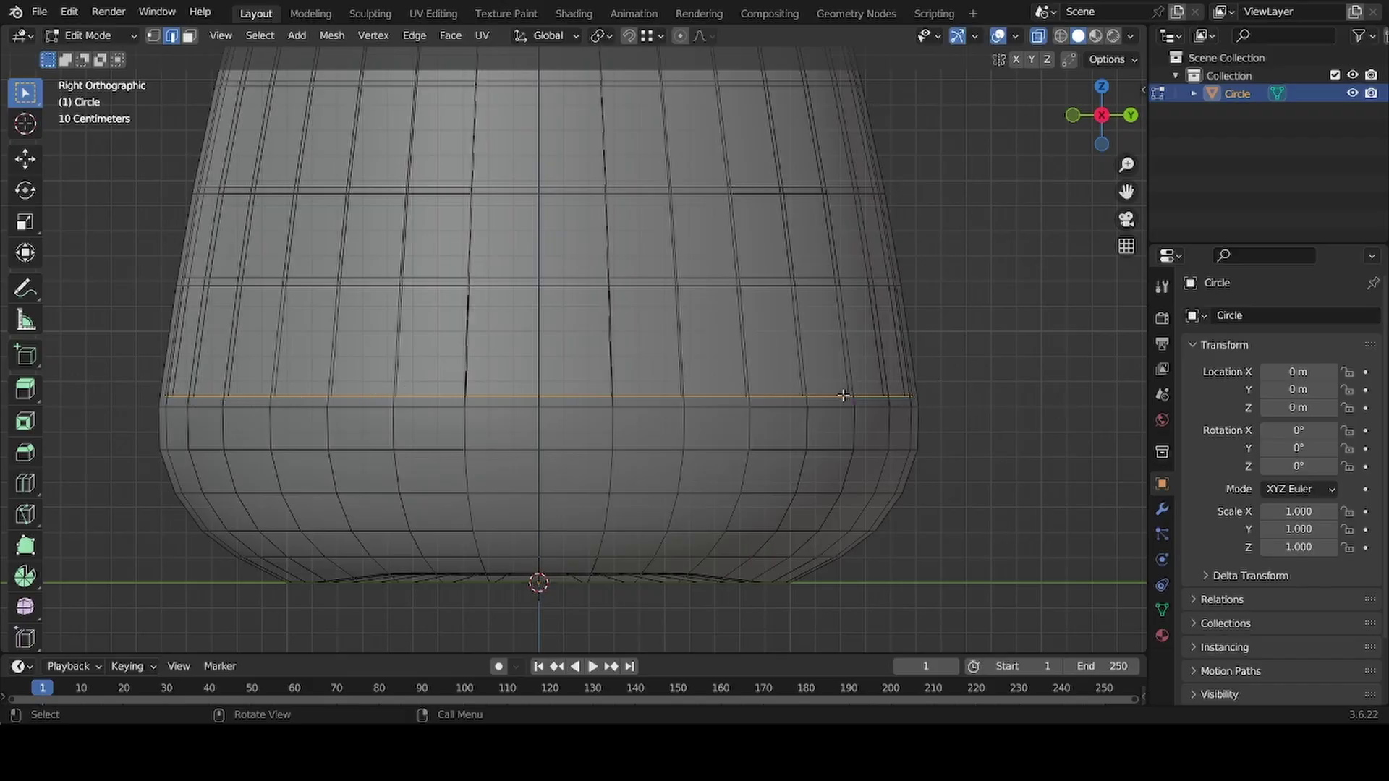
key("f")
Step: Turn X-ray off and inset the new inner base face evenly towards its centre
middle_click_drag(832, 422, 773, 392)
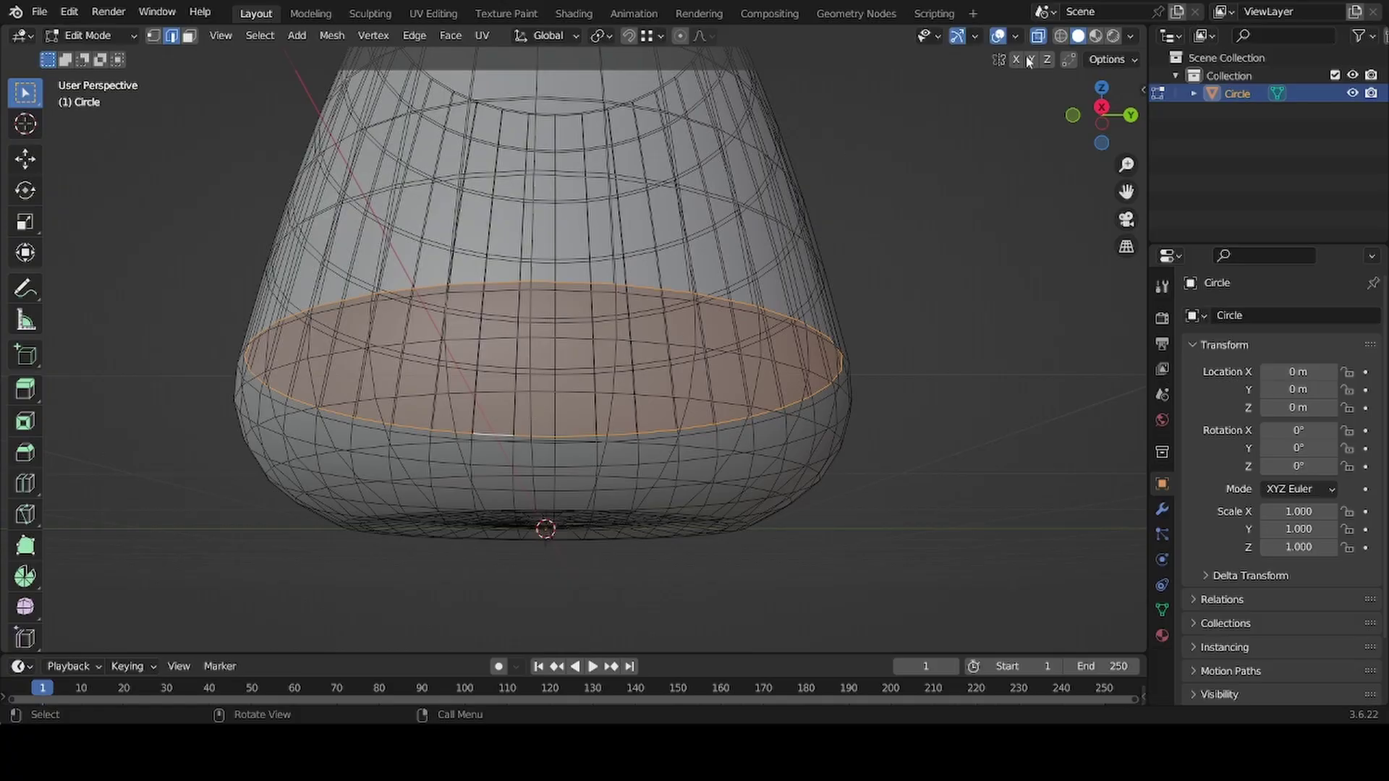
left_click(1037, 37)
middle_click_drag(573, 334, 584, 460)
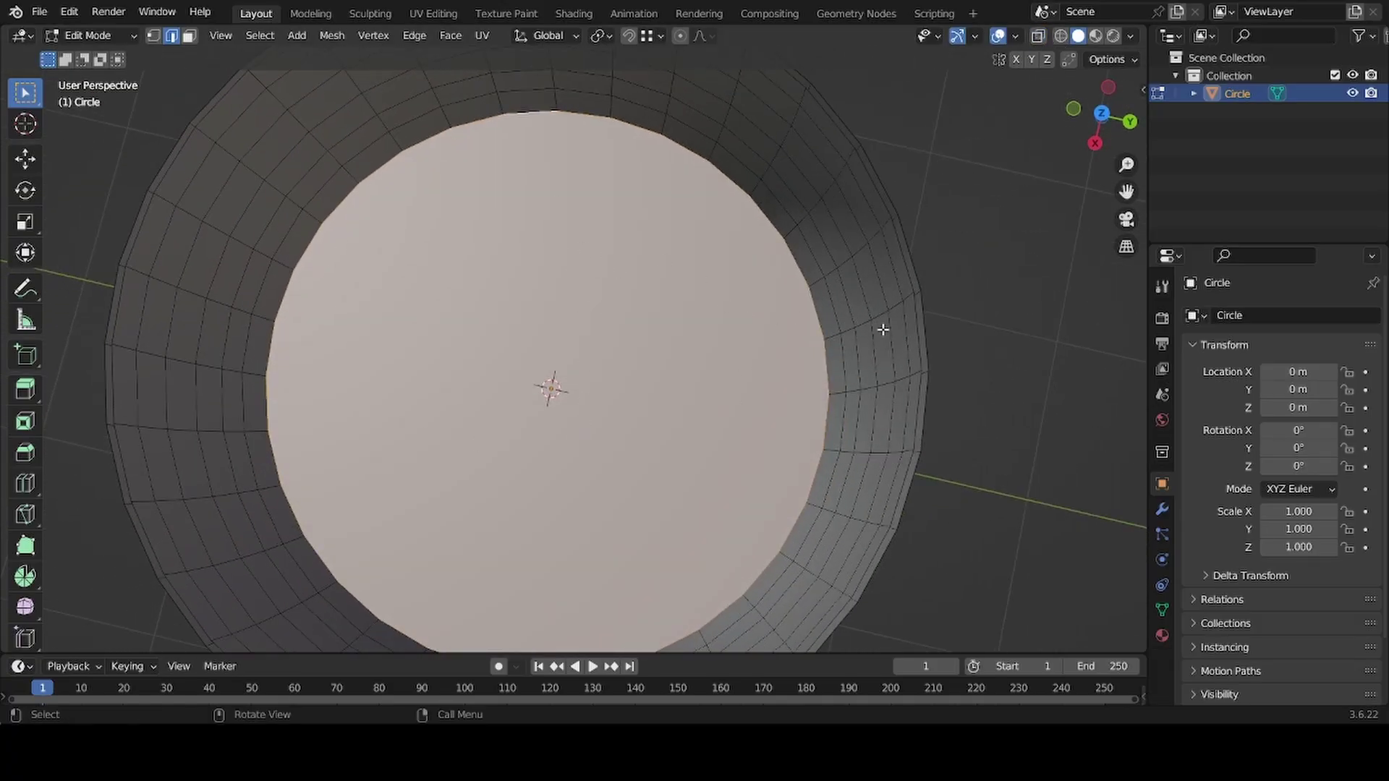
key("i")
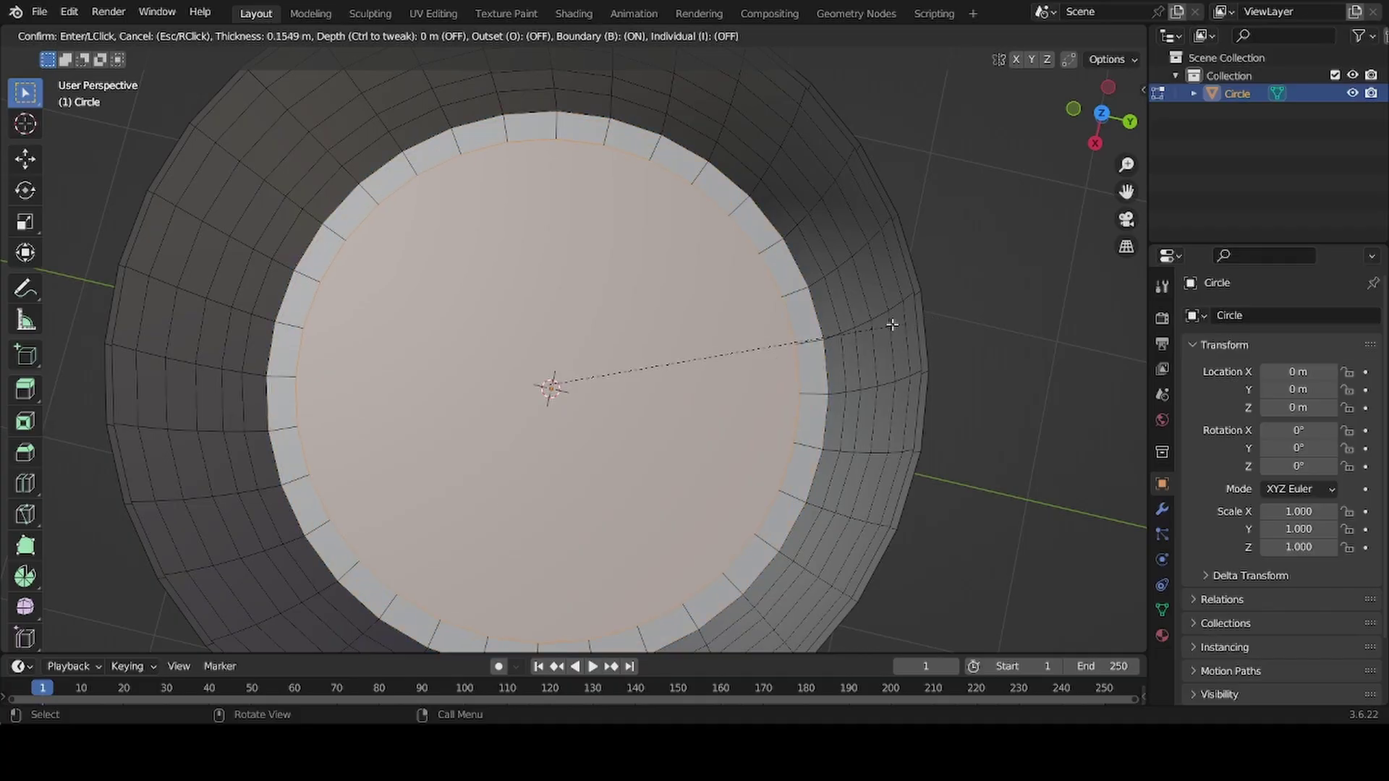
left_click(849, 335)
Step: In the right orthographic view with X-ray on, lower the inset face along Z to about halfway towards the outer base
left_click(1095, 144)
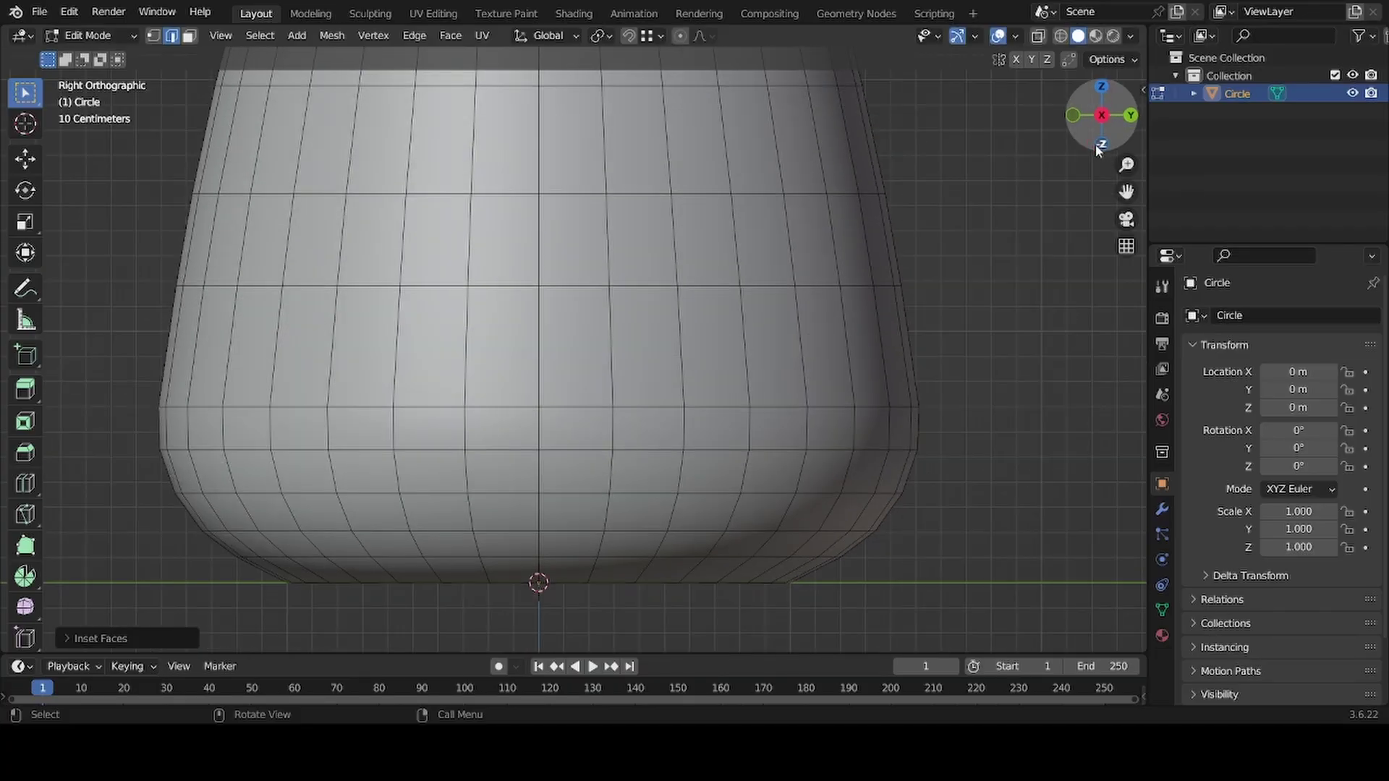
left_click(1038, 36)
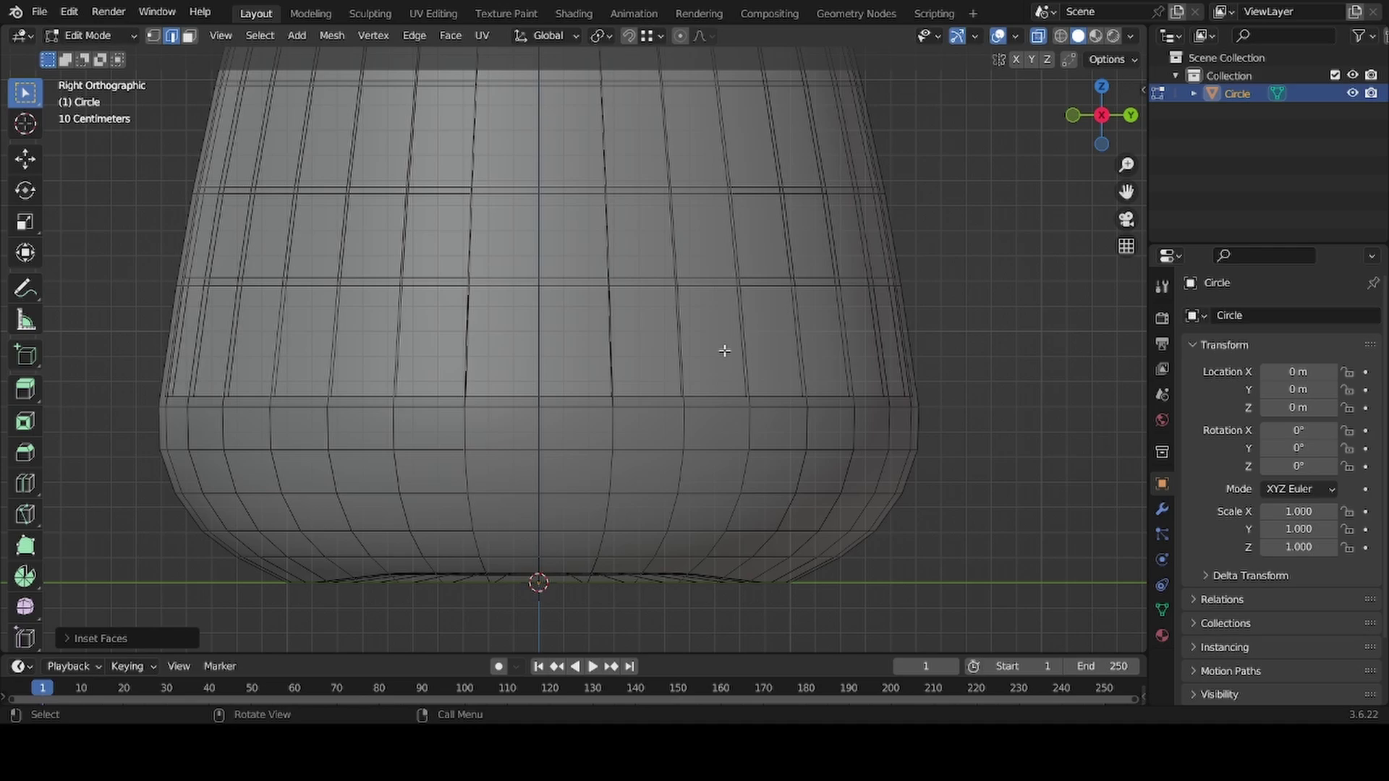
key("g")
key("z")
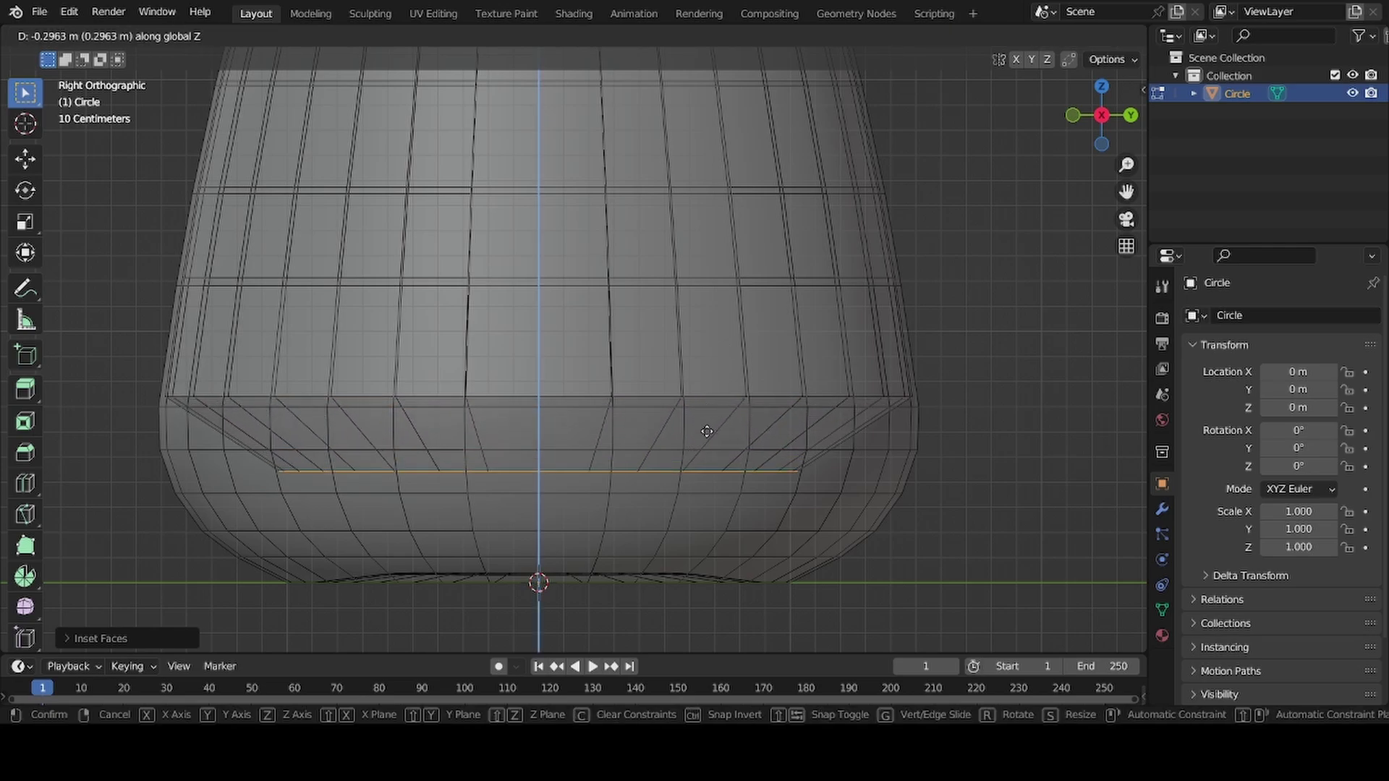
left_click(705, 445)
Step: Bevel the border of the lowered inner base face with 3 segments and a width of about 0.217 m
scroll(673, 489, "down", 2)
middle_click_drag(616, 463, 620, 388, "ctrl")
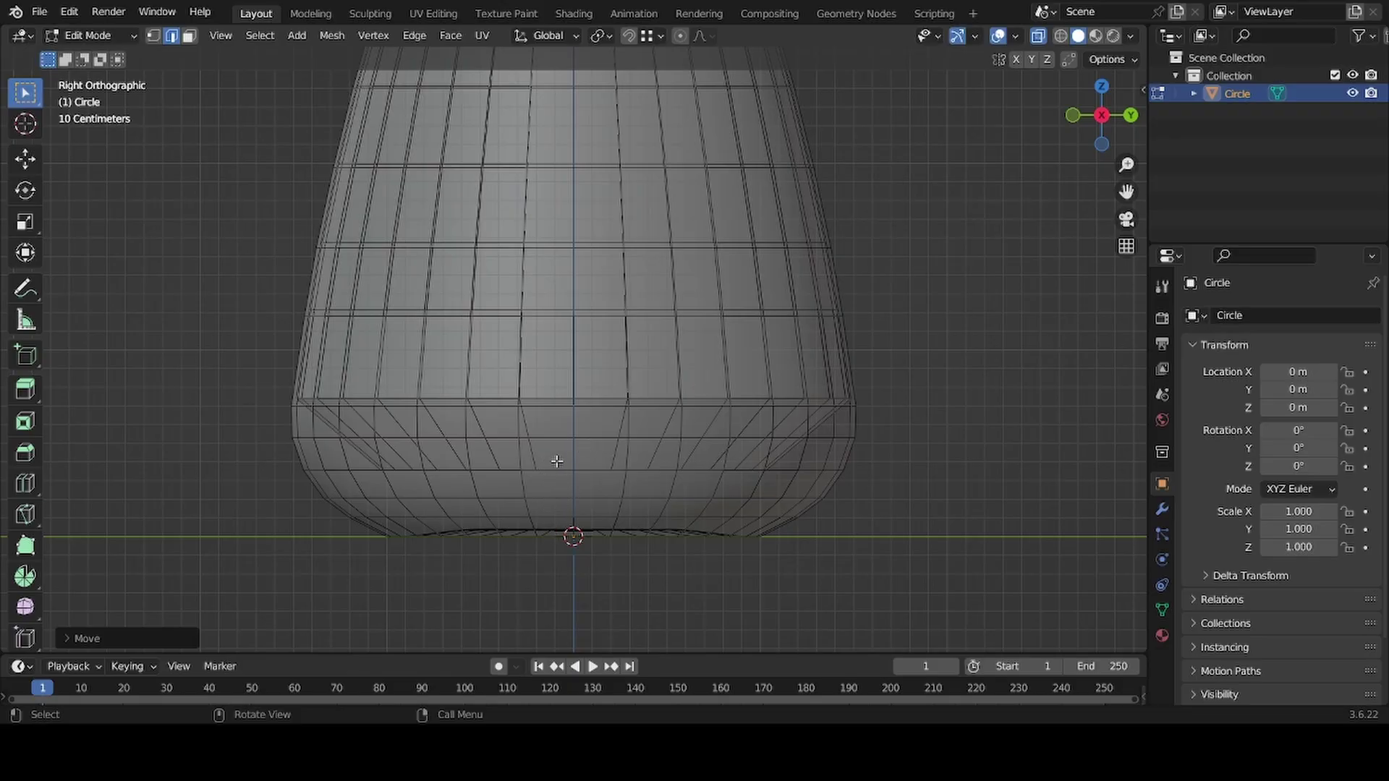
middle_click_drag(589, 465, 556, 423)
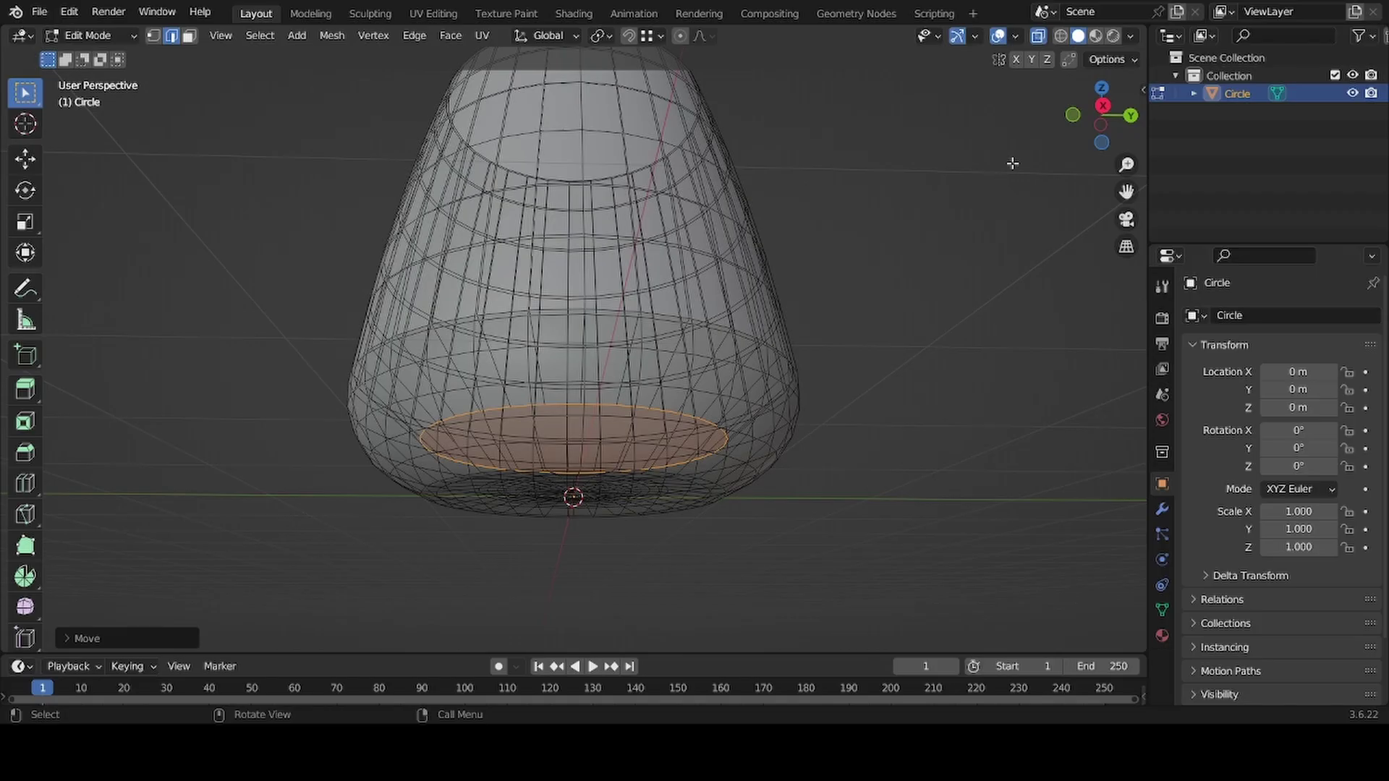
left_click(1102, 107)
key("ctrl+b")
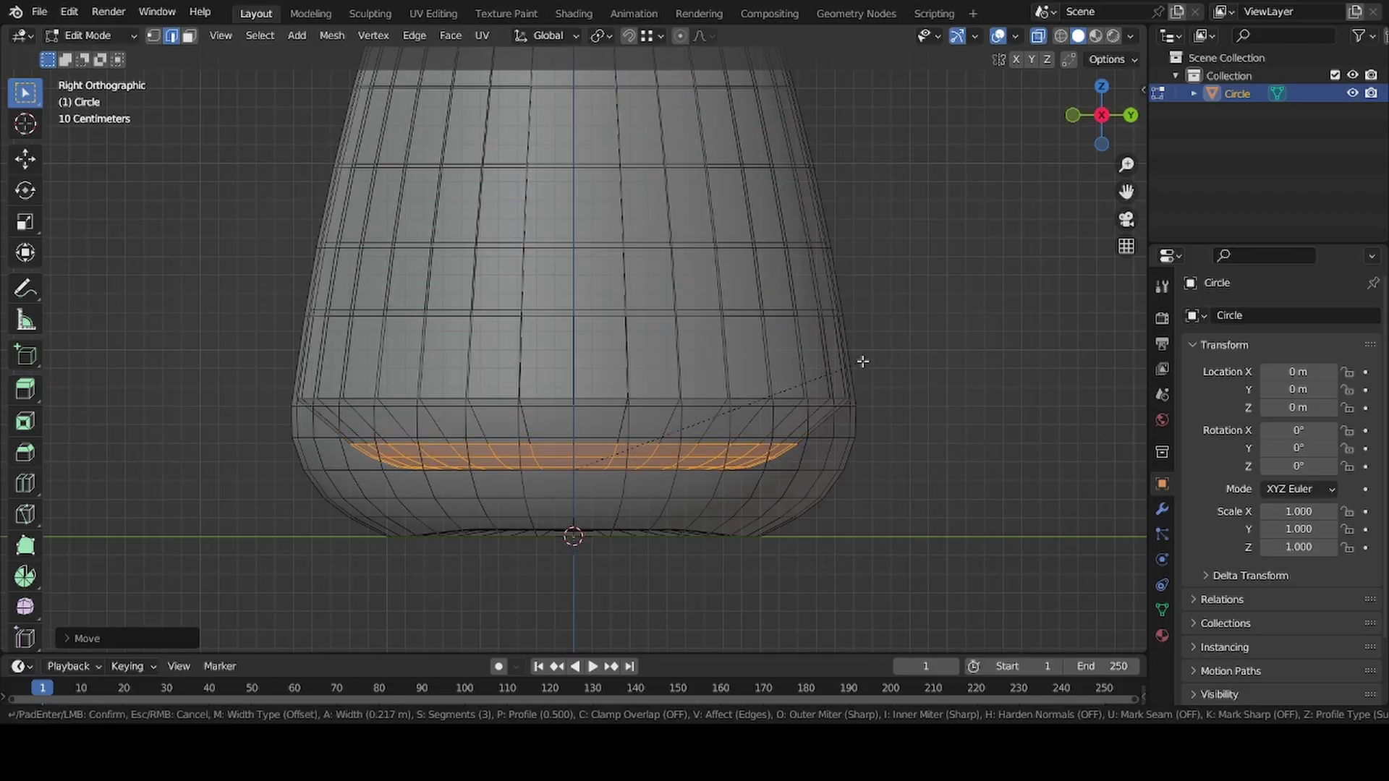
left_click(864, 363)
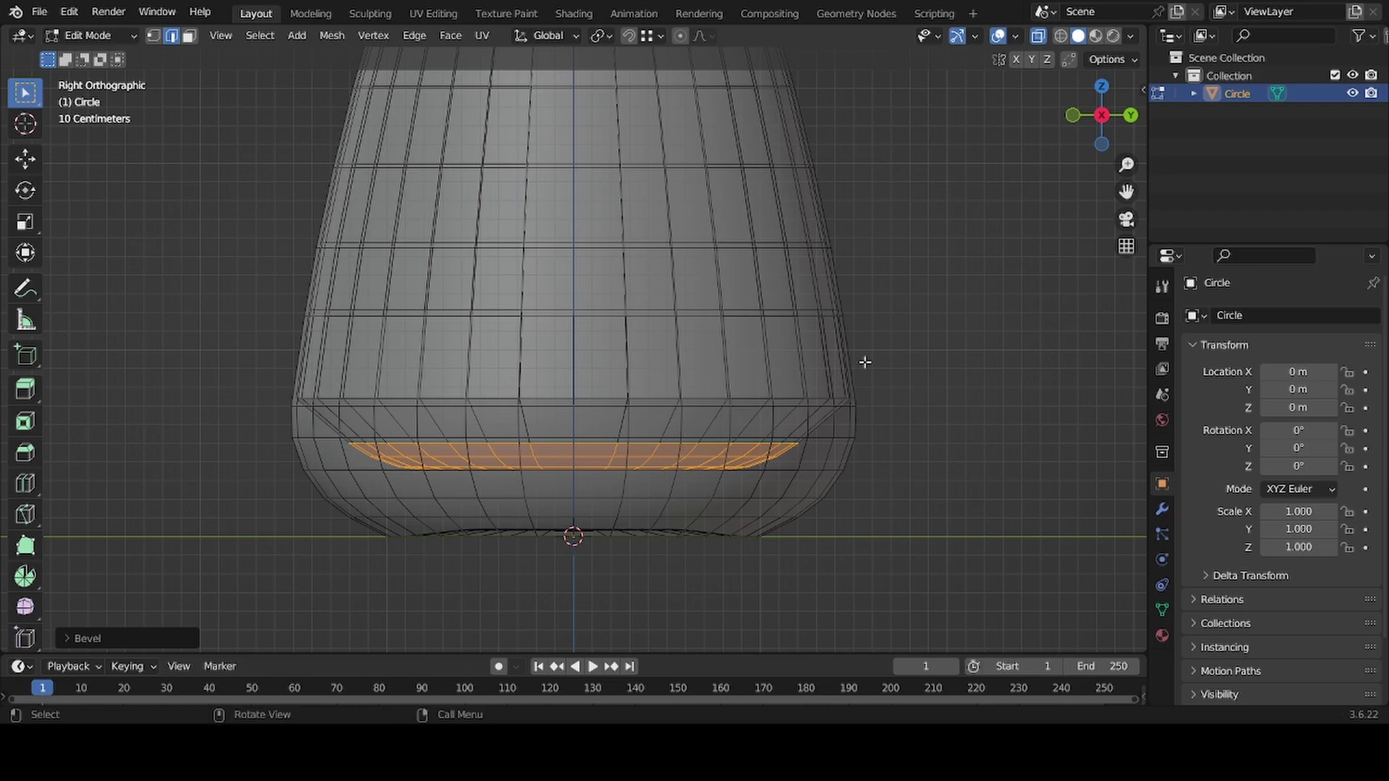
Step: Select the edge loop where the inner wall meets the sloping base and bevel it
mouse_move(552, 436)
middle_mouse_down()
mouse_move(578, 413)
mouse_move(568, 447)
middle_mouse_up()
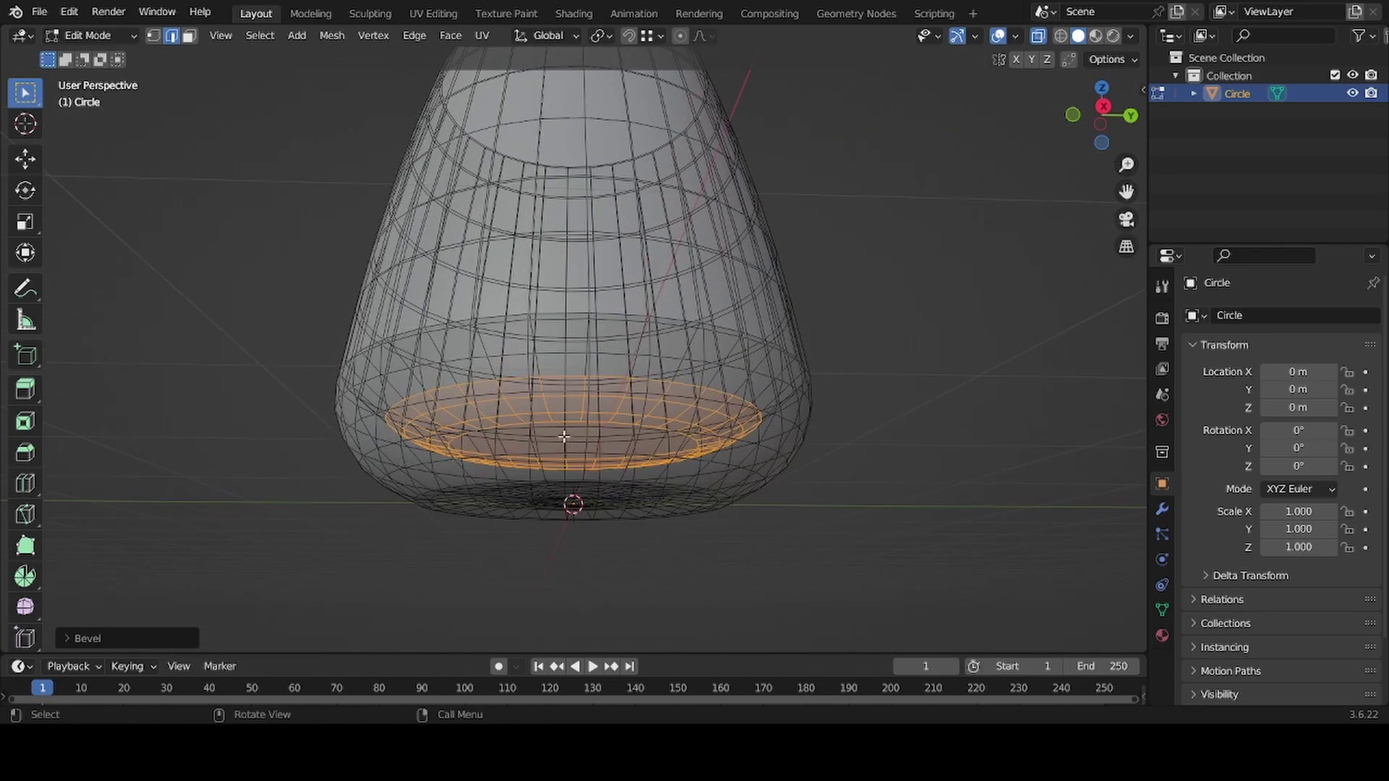
middle_click_drag(577, 440, 500, 371)
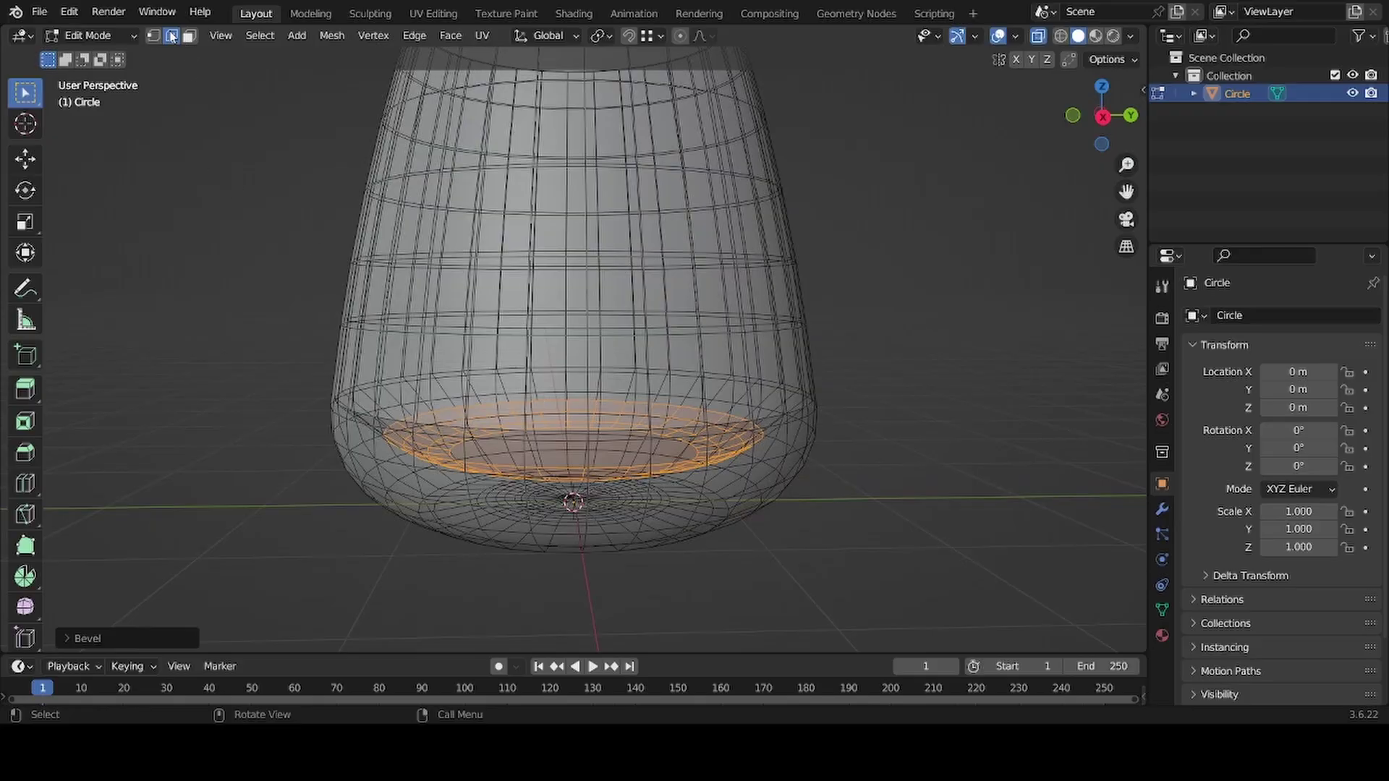
middle_click_drag(548, 419, 654, 423)
left_click(651, 416, "alt")
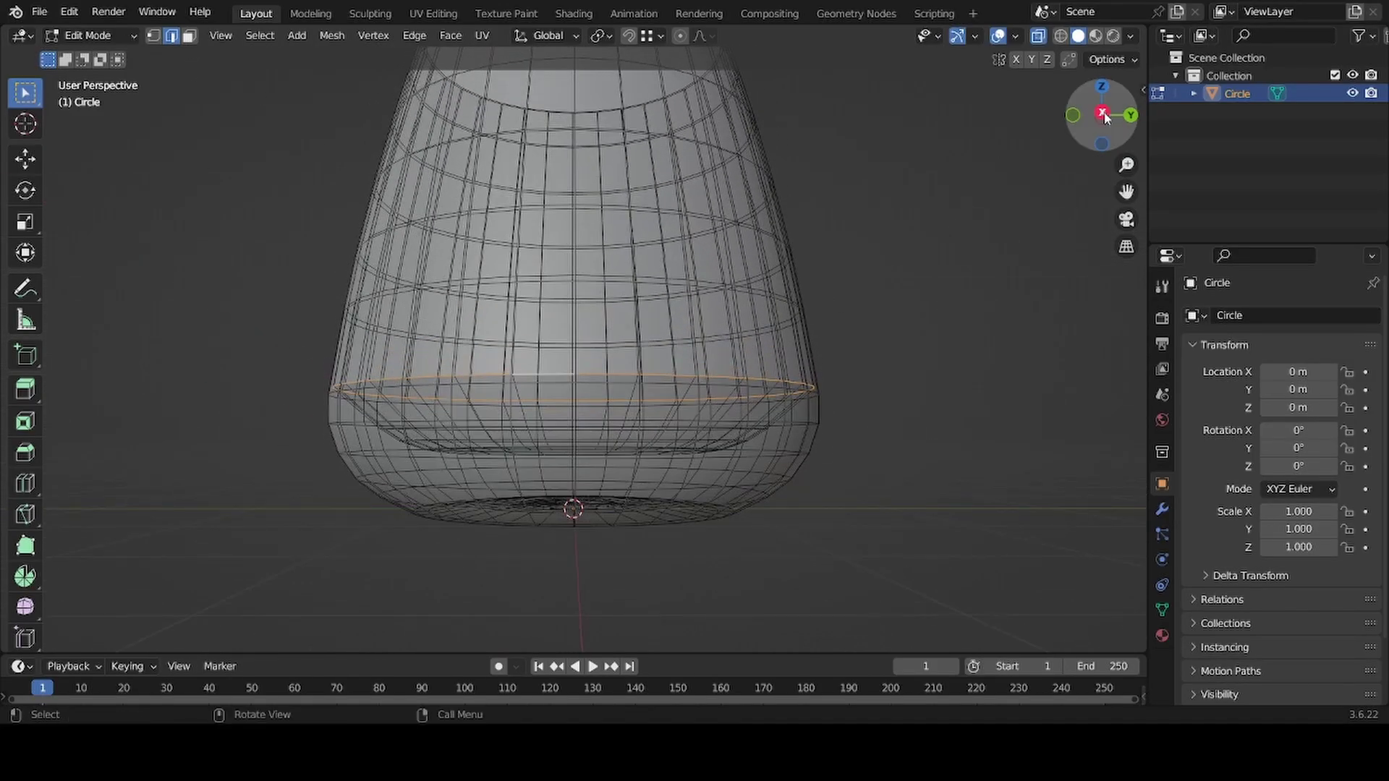
left_click(1102, 115)
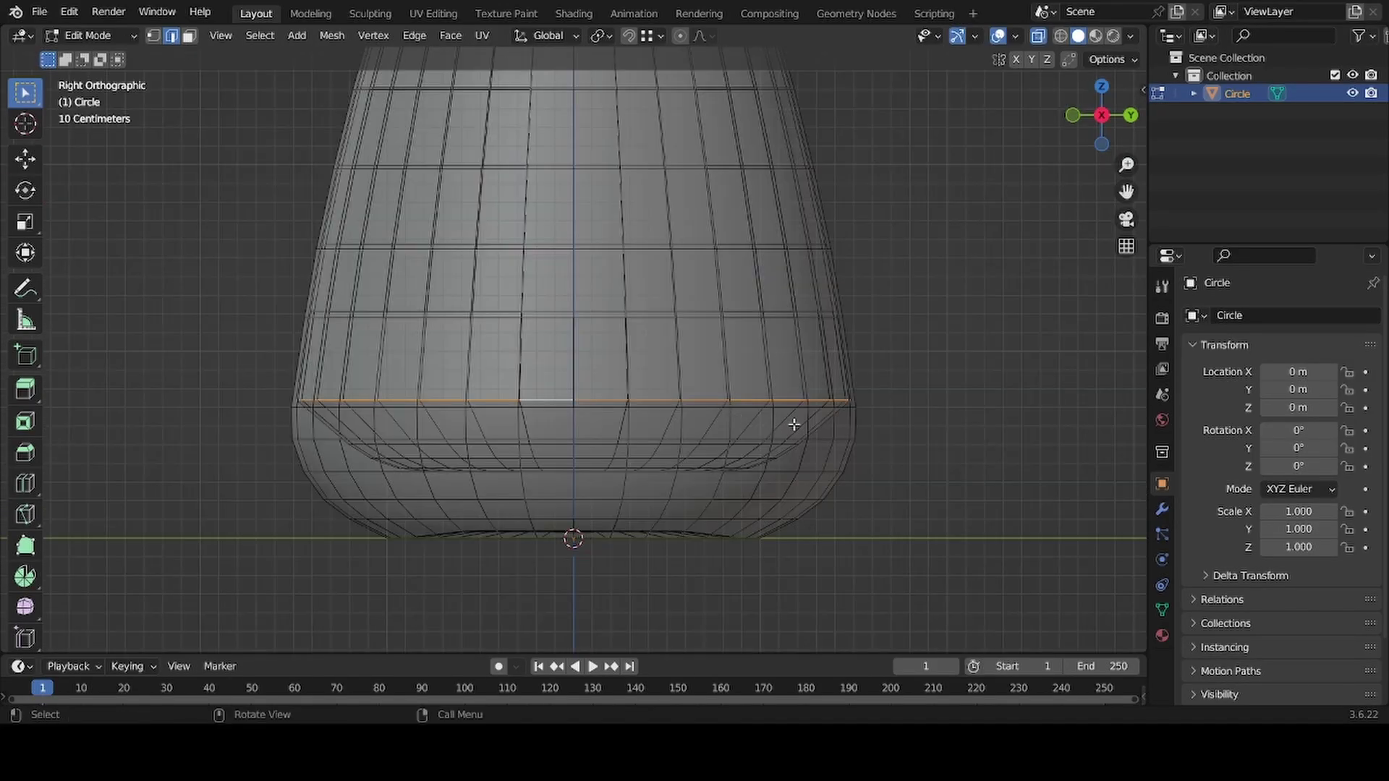
left_click(860, 414)
middle_click_drag(582, 496, 579, 448)
Step: Turn X-ray off, select the face at the centre of the inner floor and inset it towards its centre
key("alt+a")
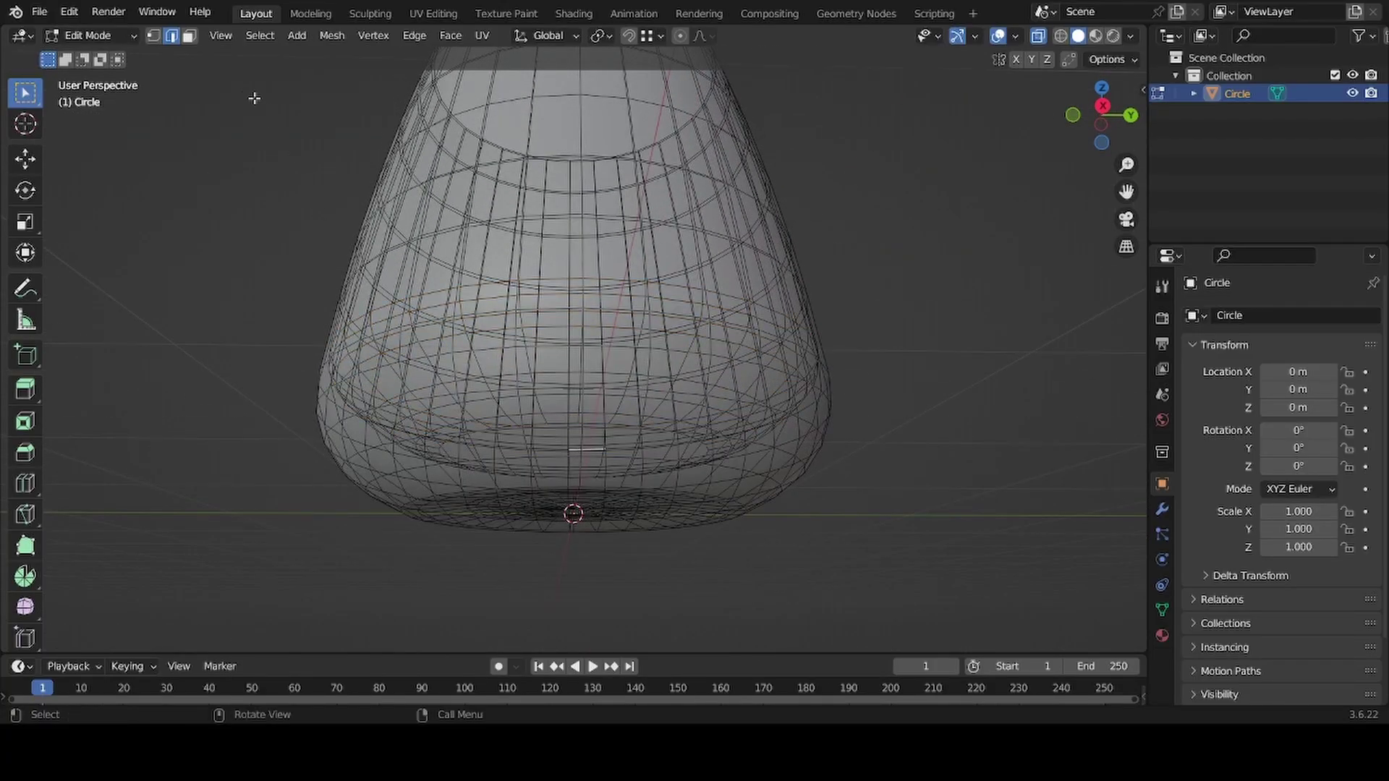
left_click(189, 35)
left_click(1037, 37)
middle_click_drag(653, 219, 600, 308)
left_click(628, 333)
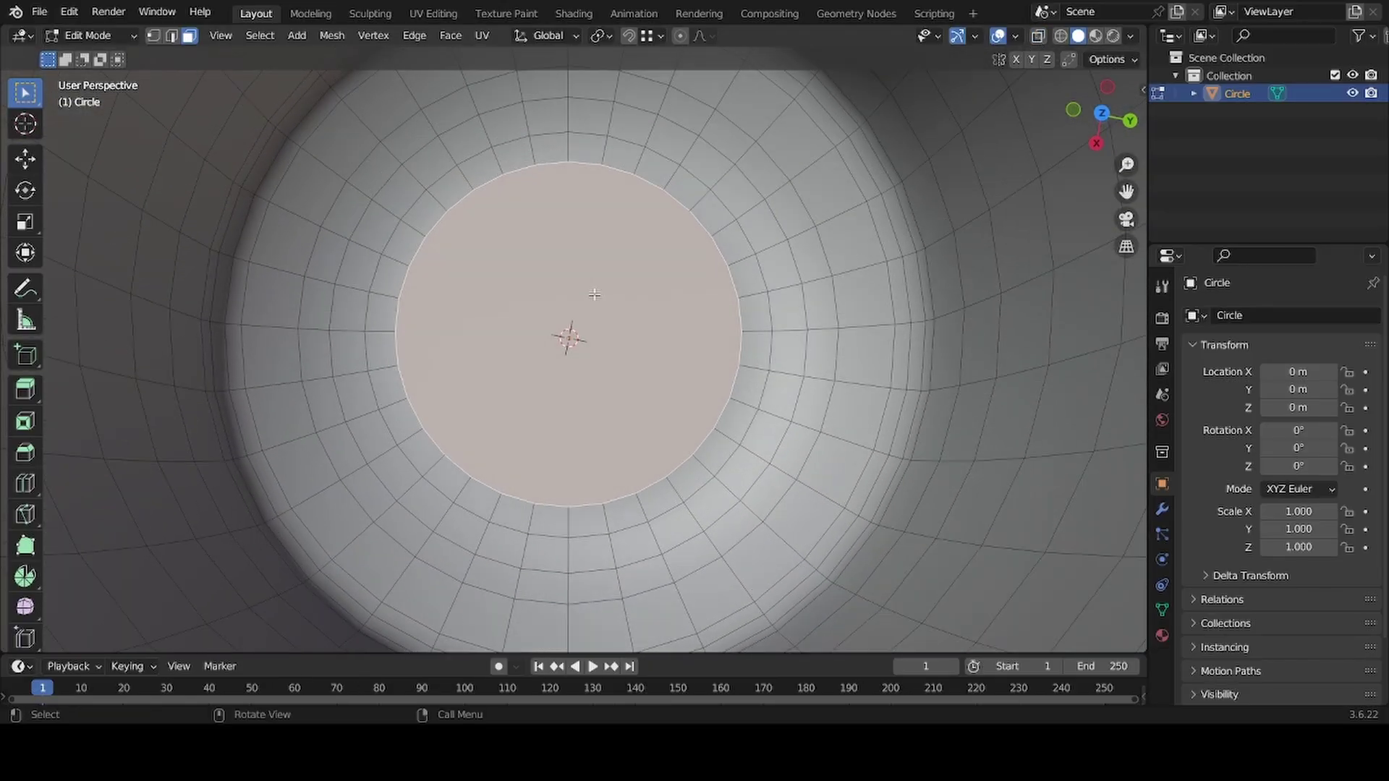
scroll(851, 330, "up", 2)
key("i")
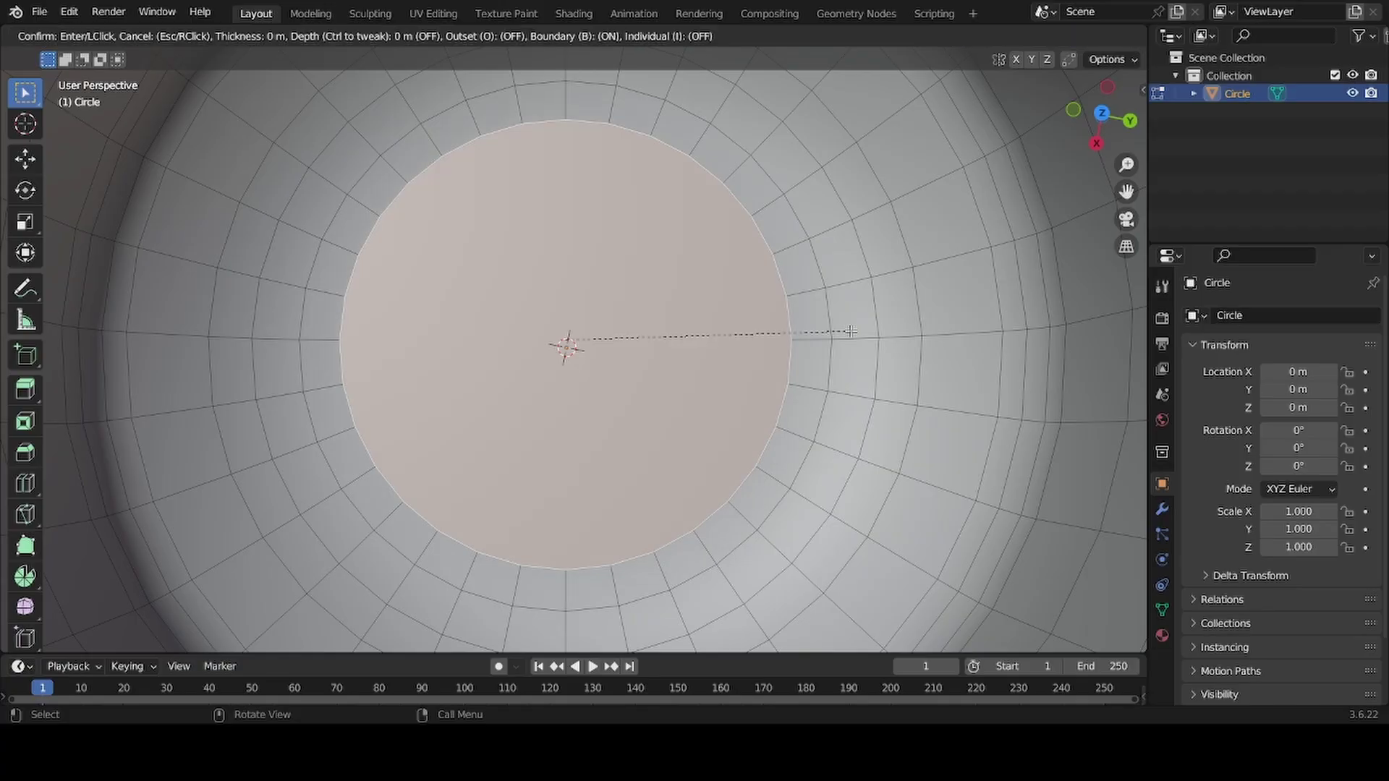
left_click(800, 327)
Step: Raise the inset floor face slightly along Z and bevel its border
key("e")
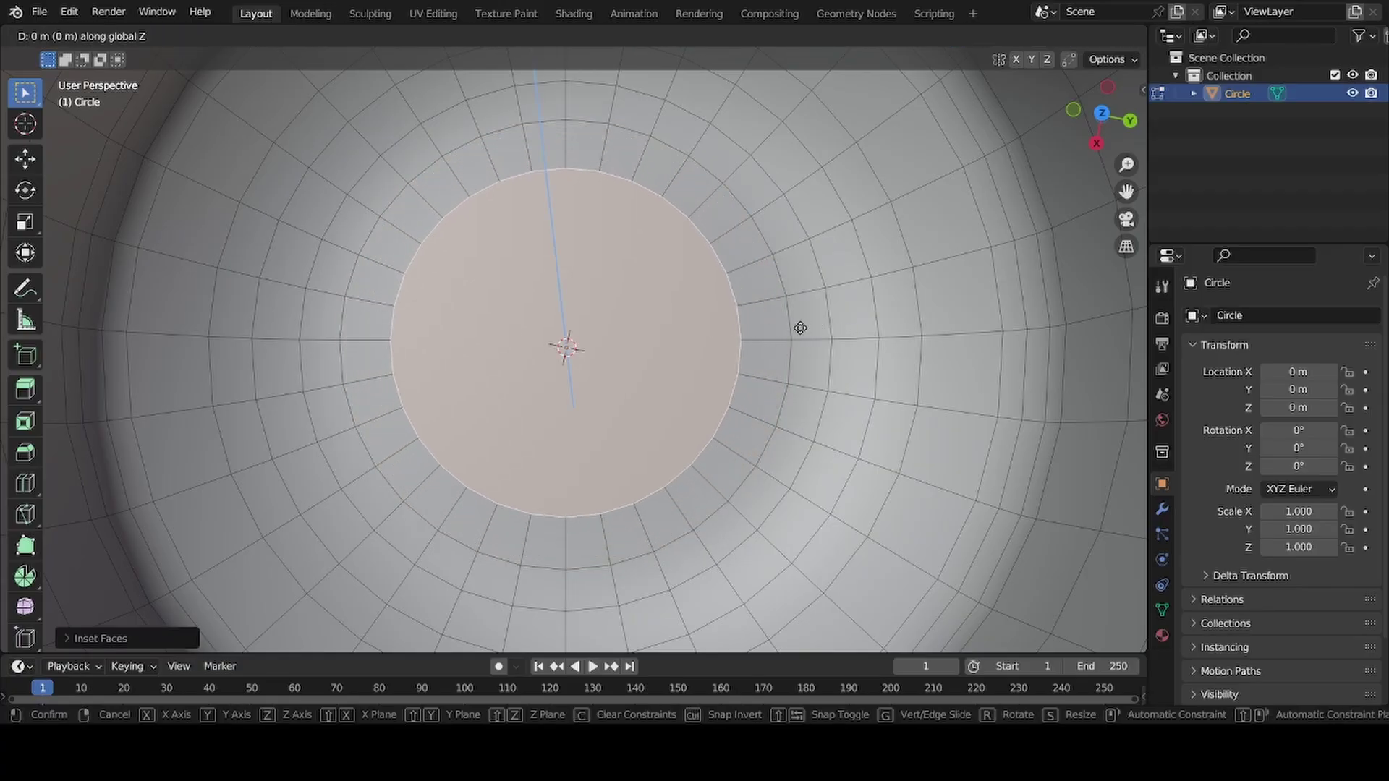
left_click(772, 267)
middle_click_drag(772, 267, 673, 282)
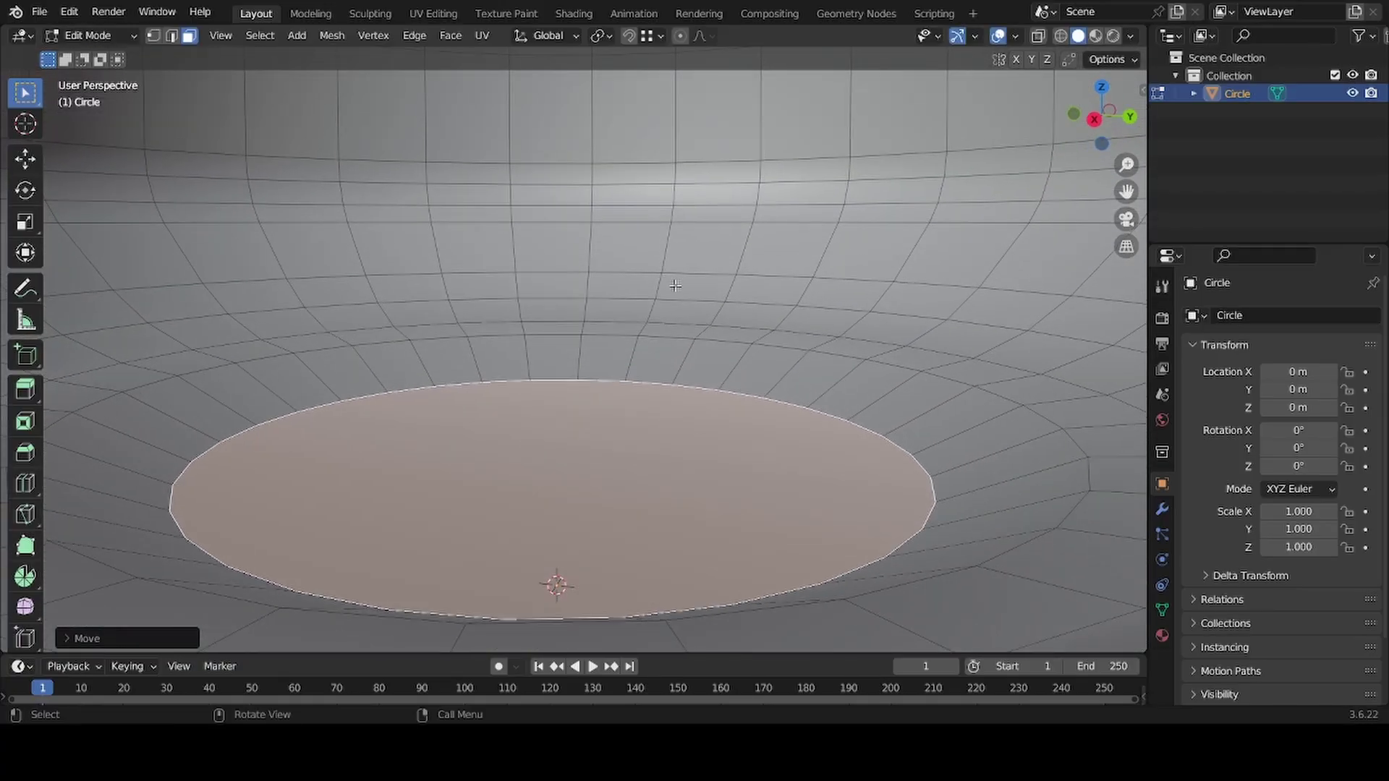
key("g")
key("z")
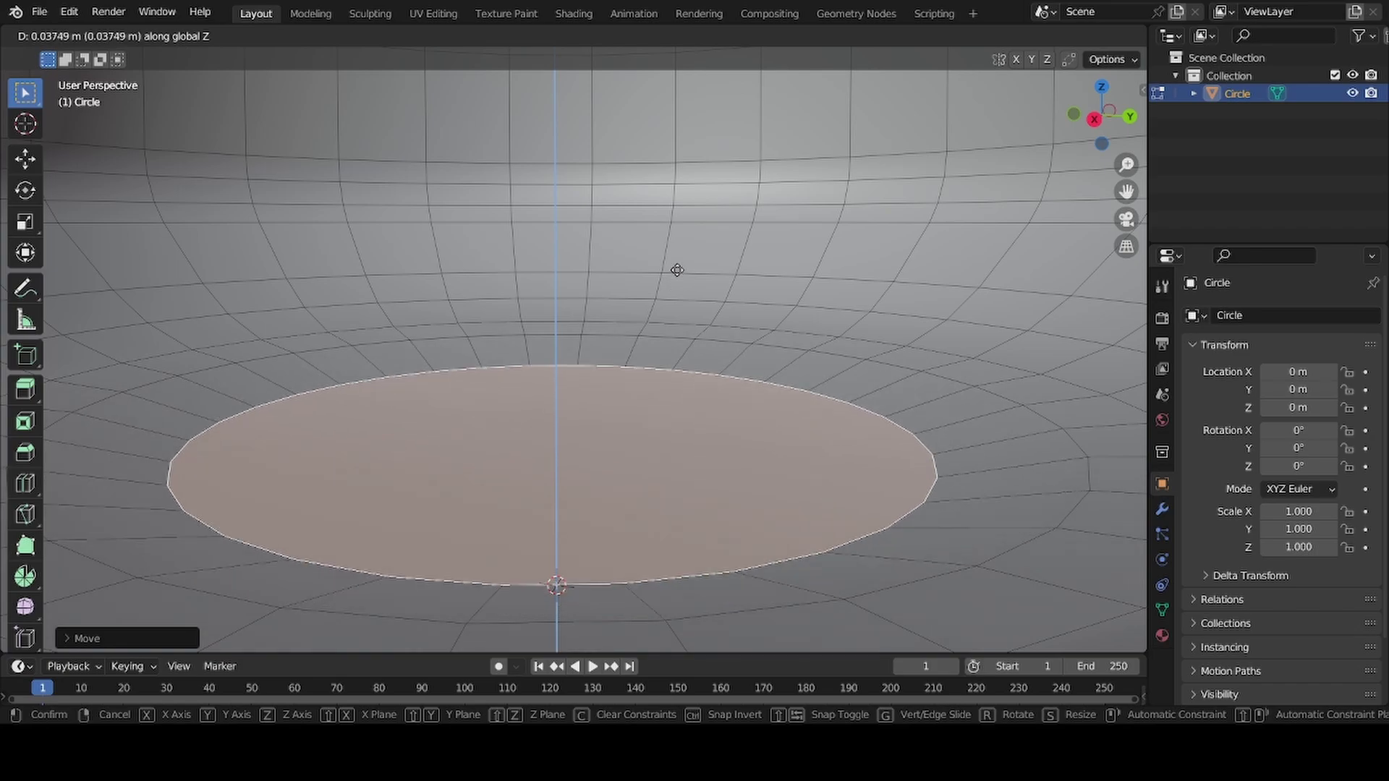
left_click(676, 262)
key("i")
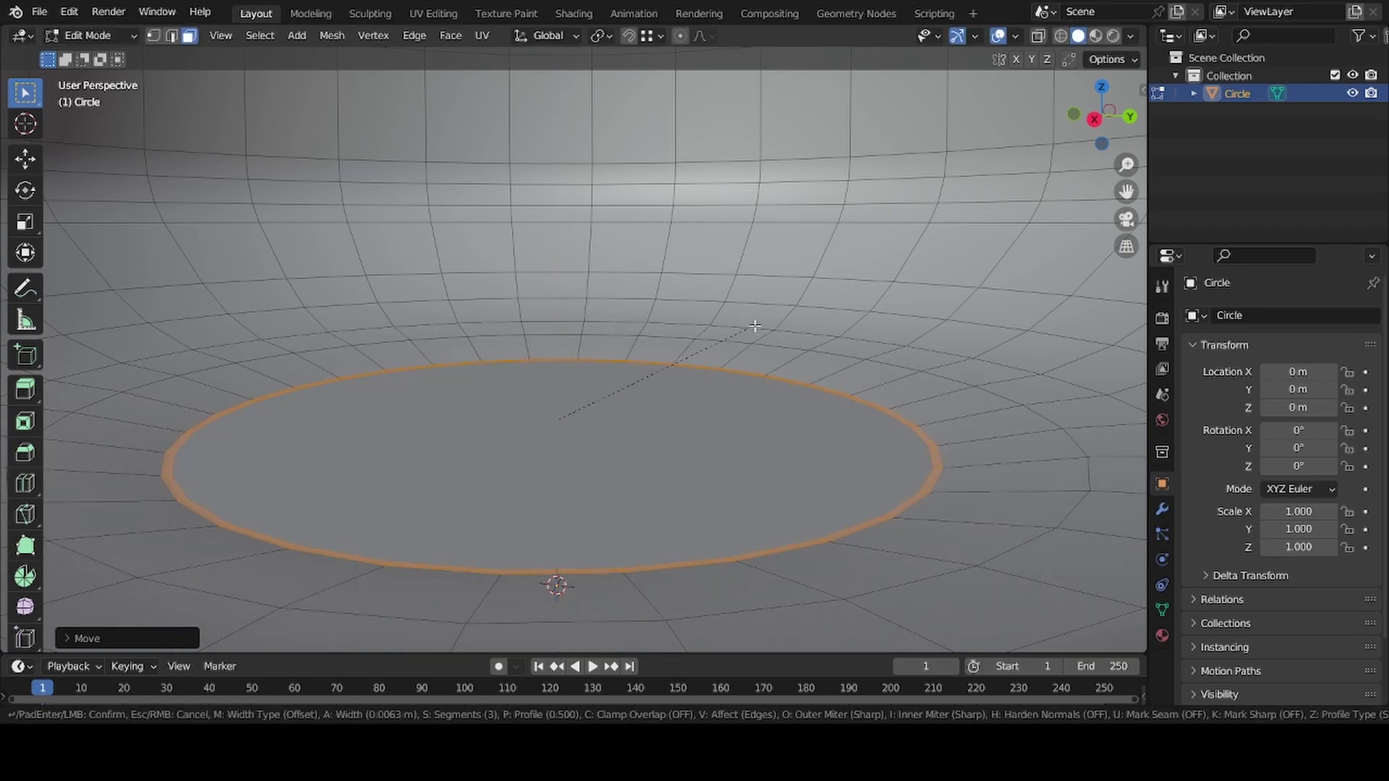
left_click(774, 324)
Step: Inset the raised floor face to less than half its width and move the smaller face slightly up along Z
key("i")
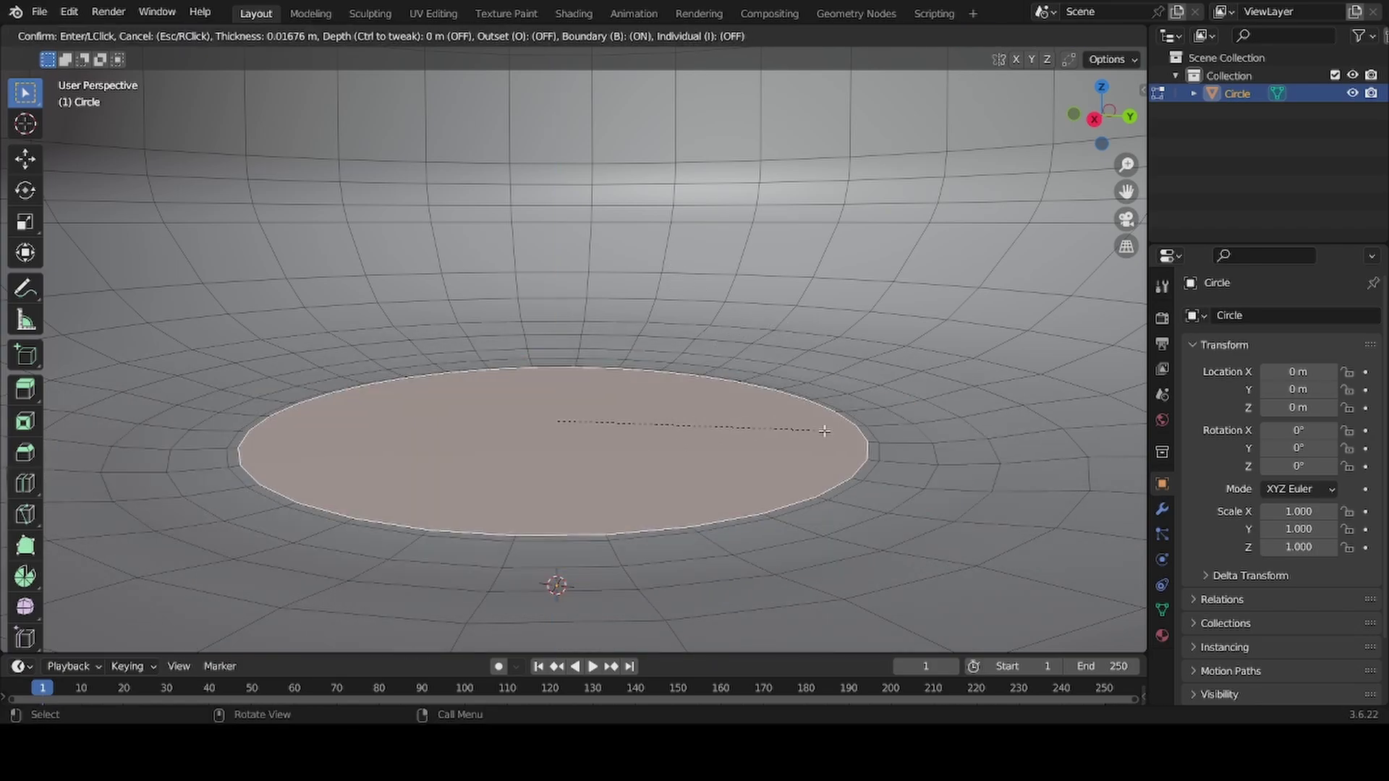
left_click(683, 428)
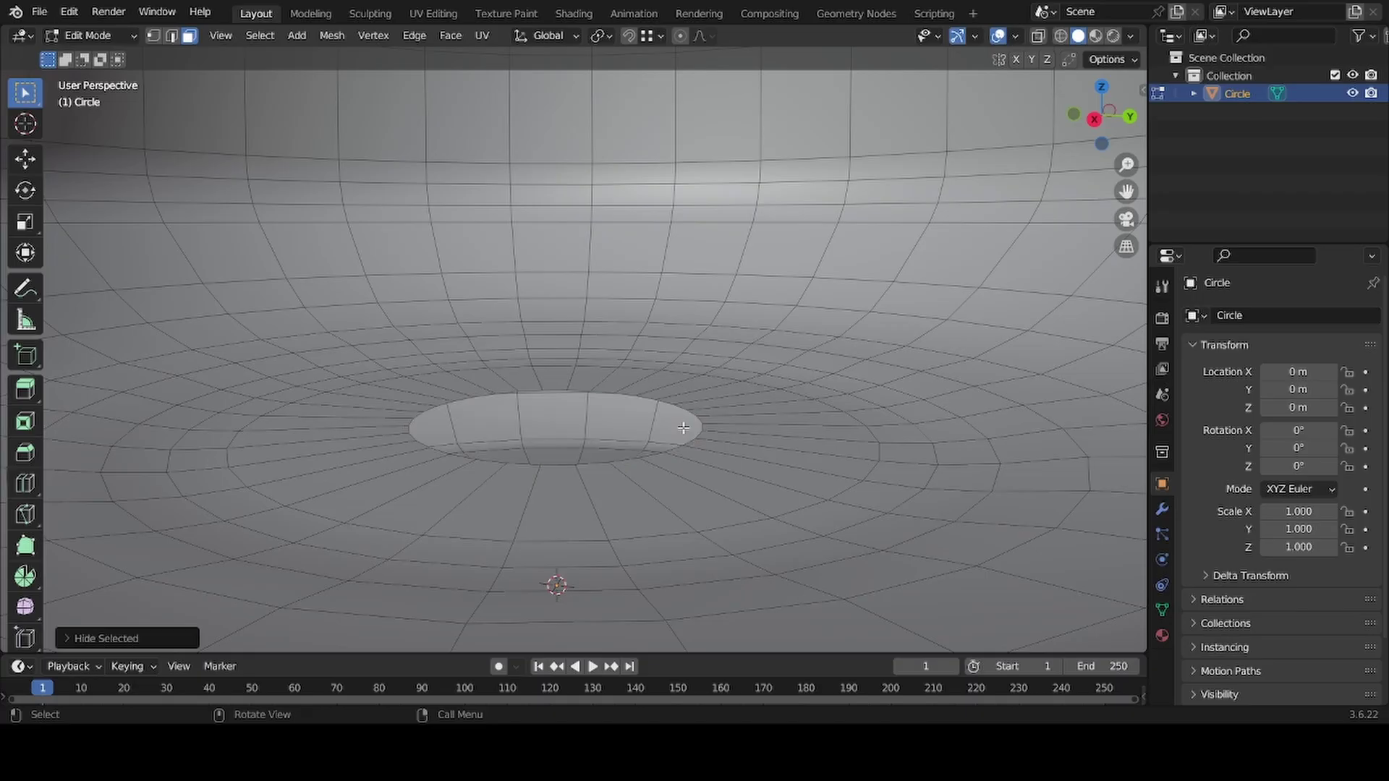
key("g")
key("z")
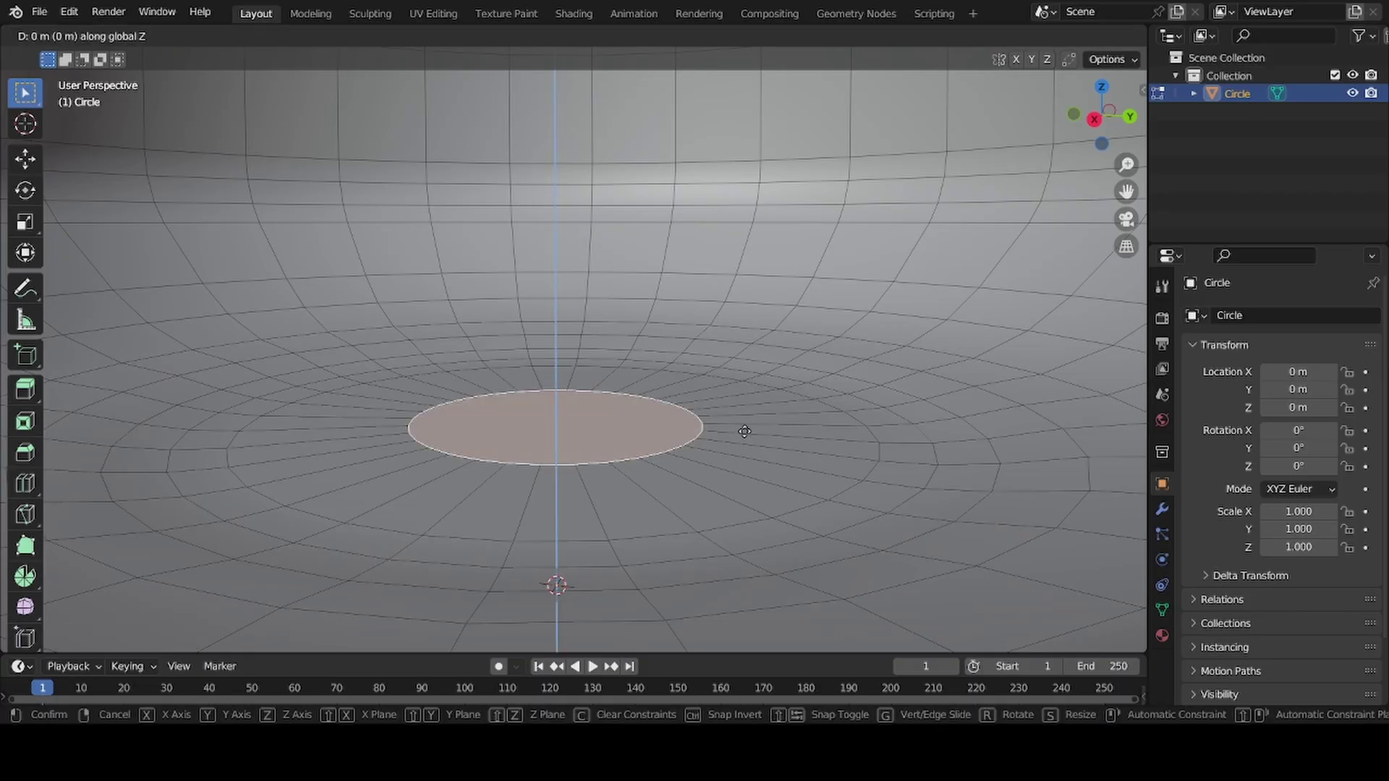
left_click(743, 428)
Step: Bevel the border of the smaller floor face with 2 segments, and inset the remaining face to a small centre disc
key("ctrl+b")
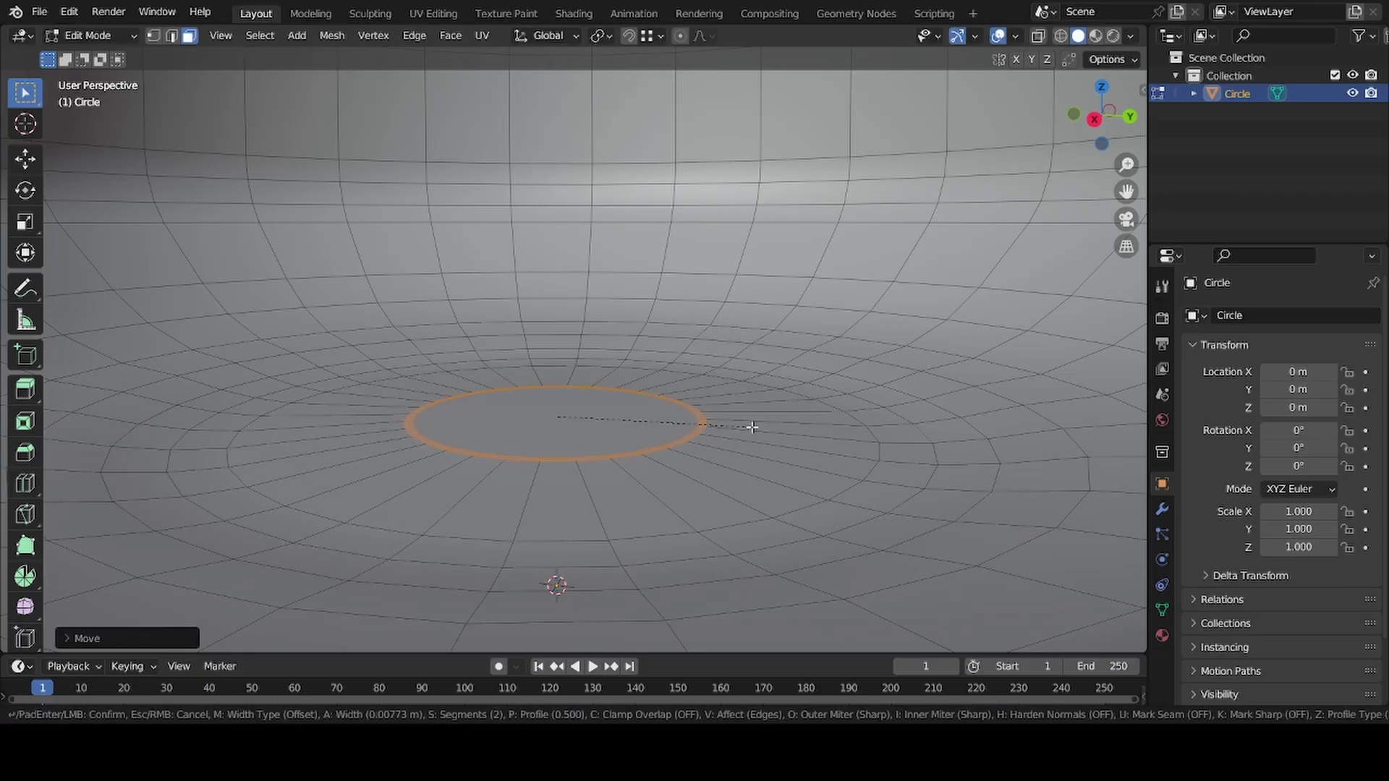
left_click(763, 432)
key("ctrl+z")
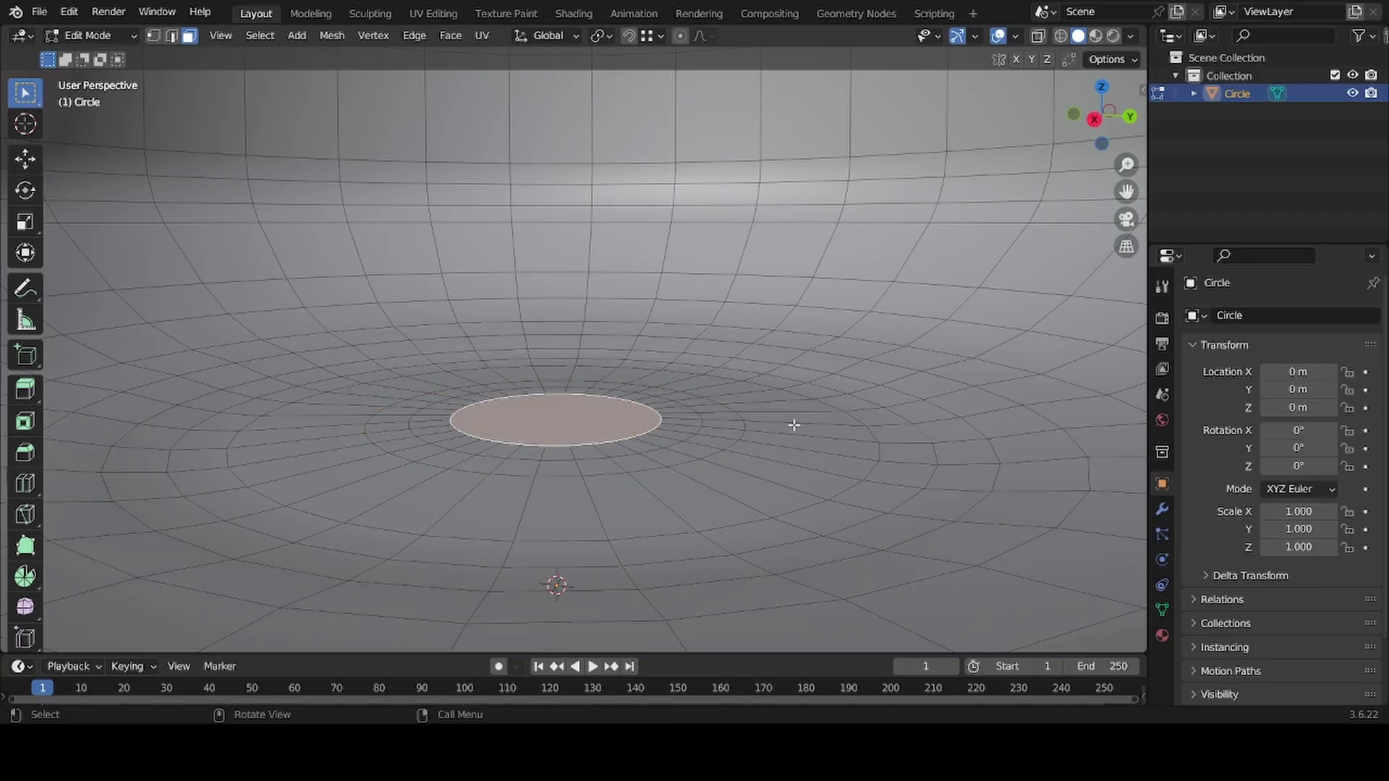
key("i")
left_click(721, 426)
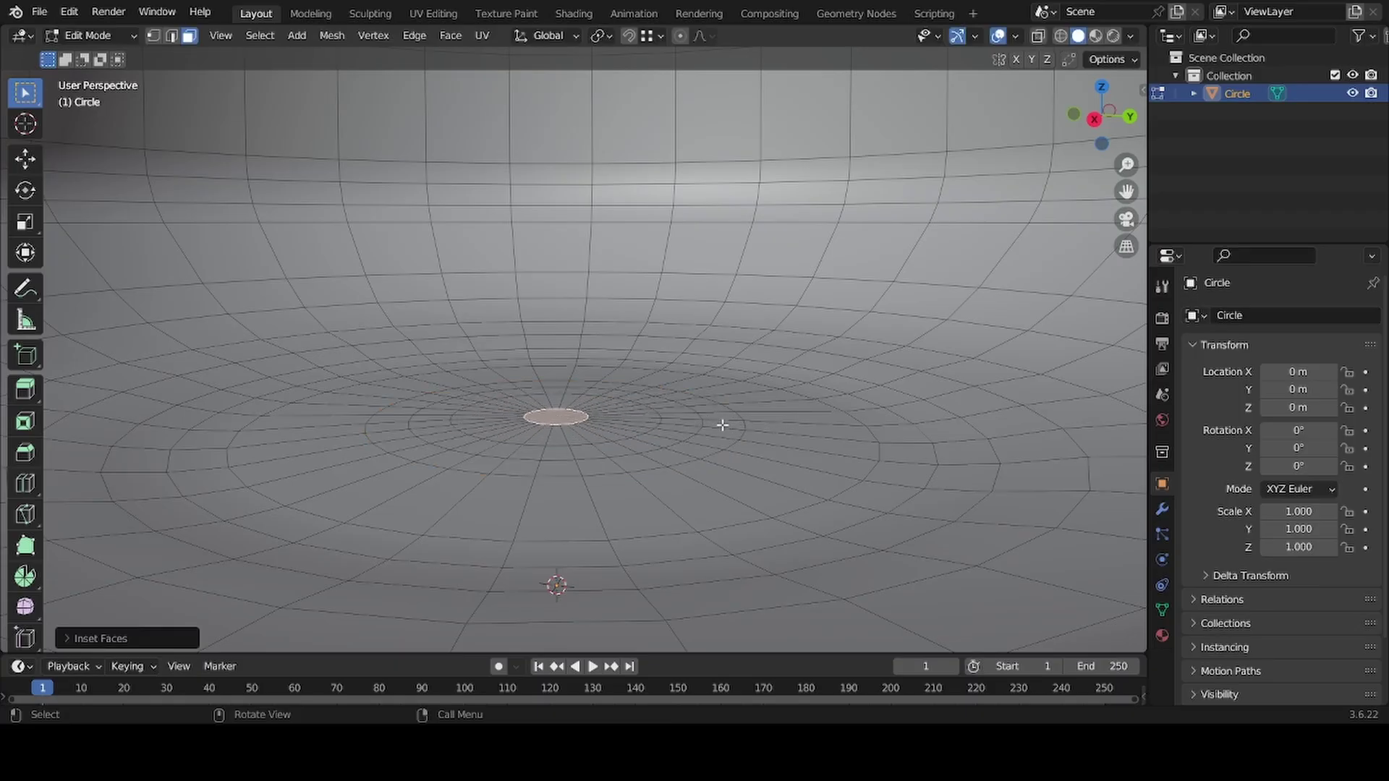
Step: Adjust the small centre disc's height along Z and bevel its border
key("g")
key("z")
left_click(722, 425)
key("ctrl+b")
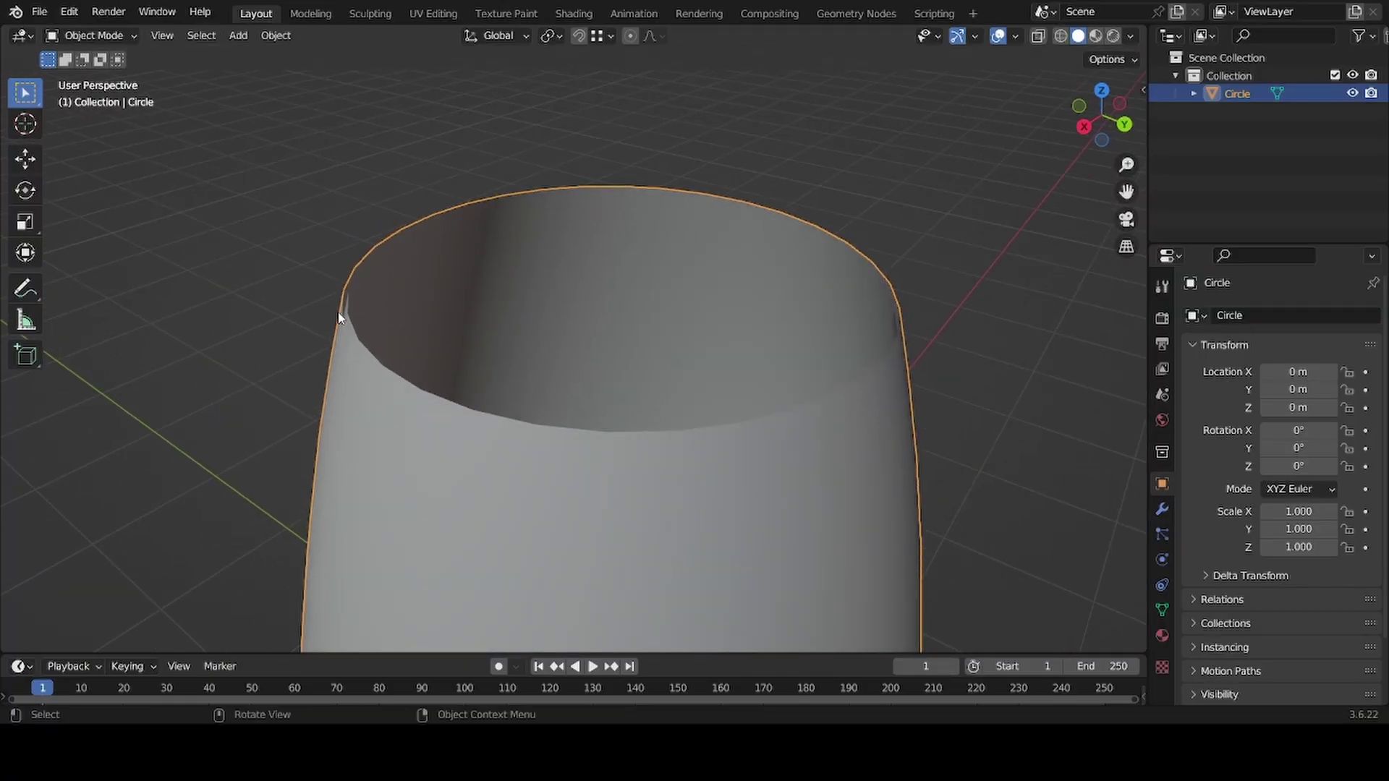
Step: Return to Edit Mode and, in edge select mode, select one edge on the outer loop of the vessel's open rim
scroll(339, 303, "up", 5)
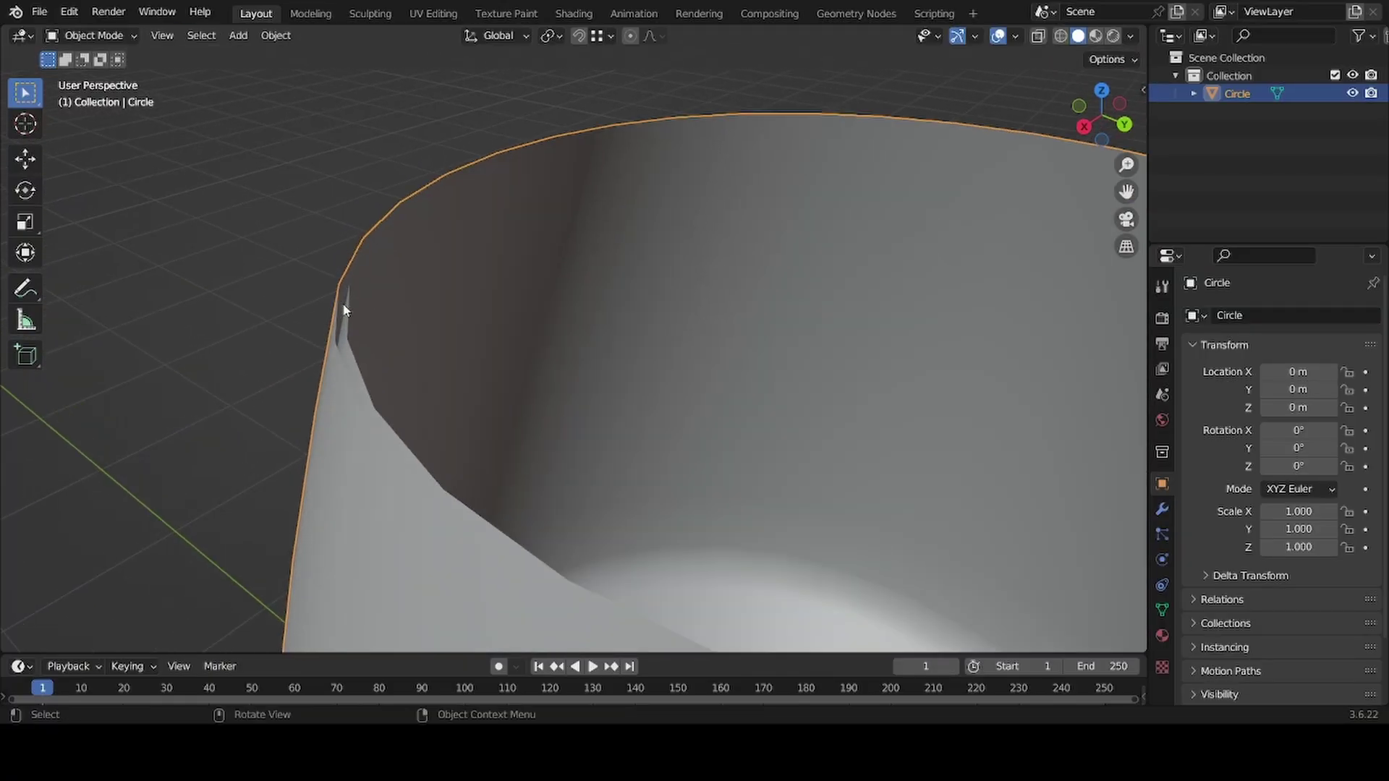
scroll(540, 327, "down", 5)
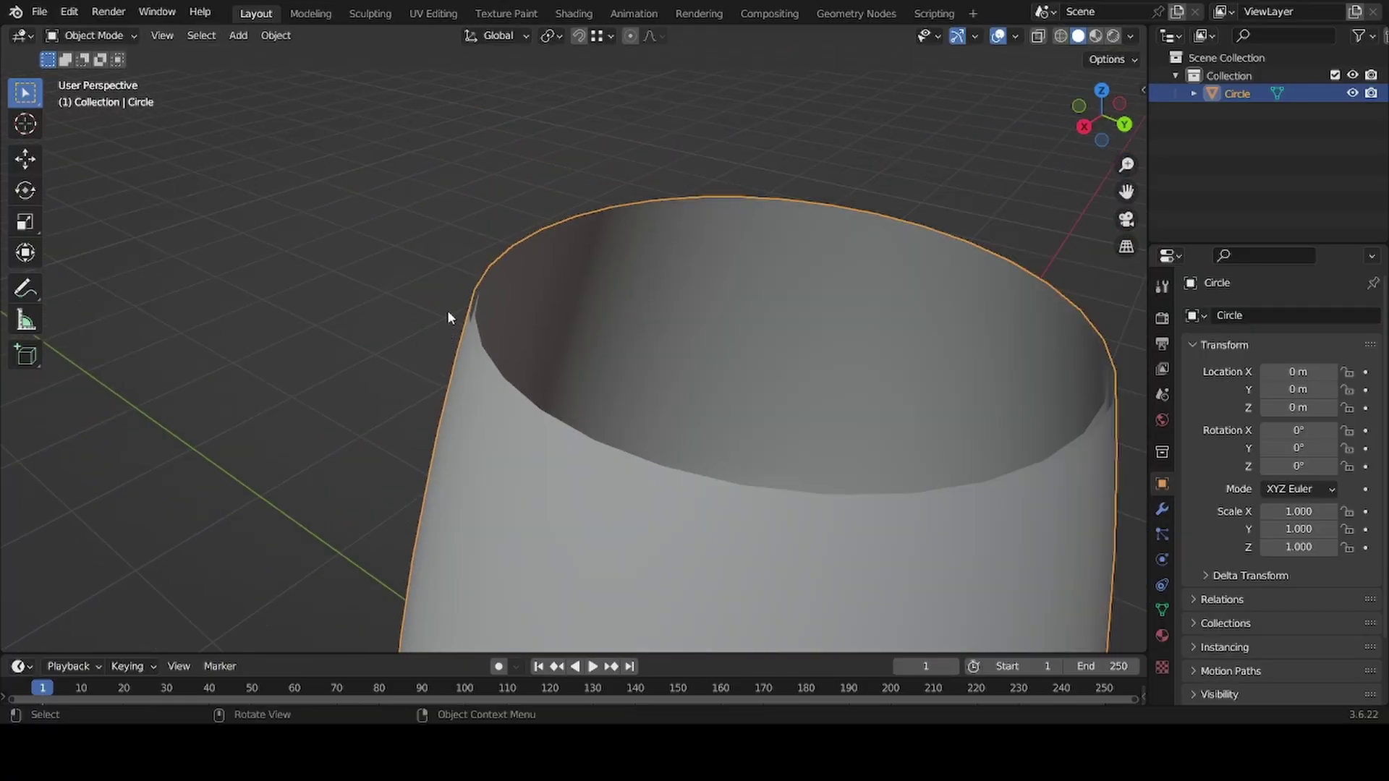
scroll(596, 267, "up", 5)
key("Tab")
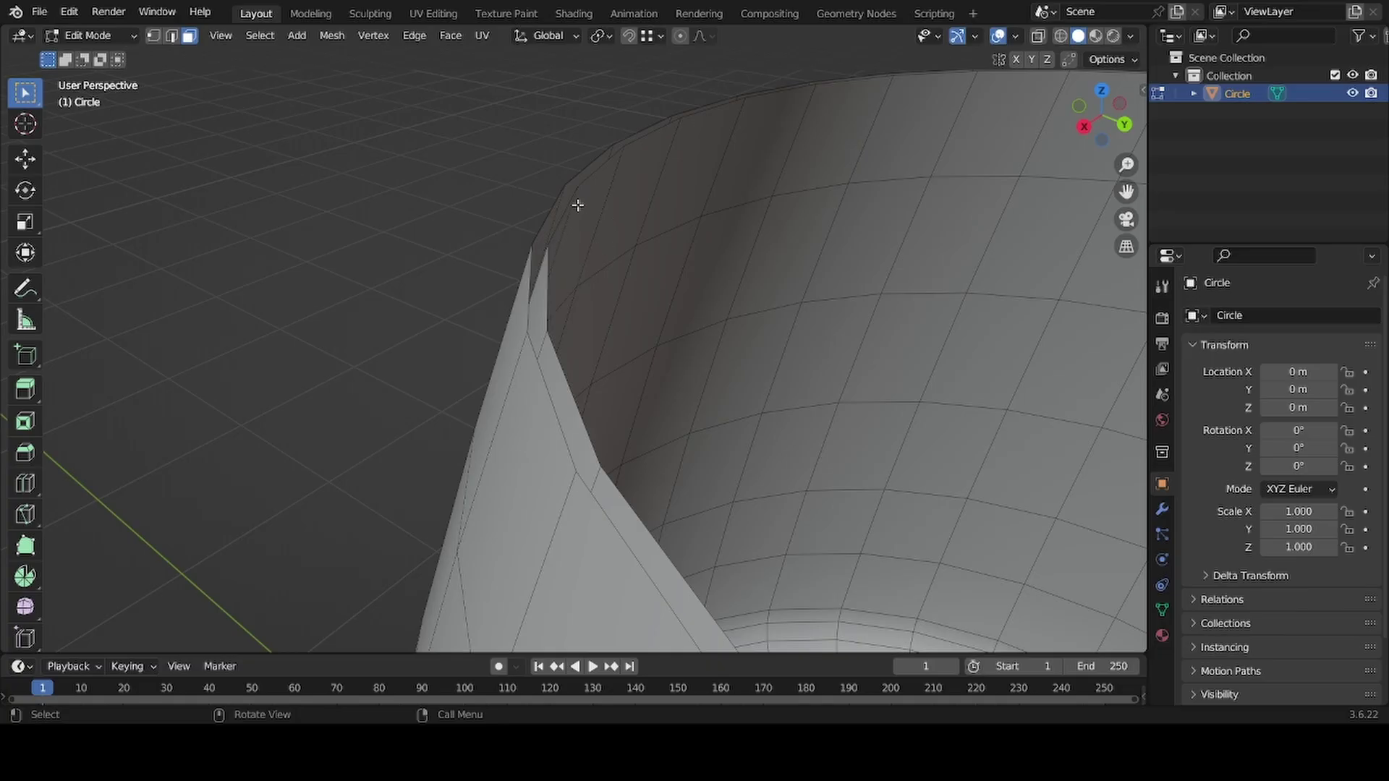
left_click(540, 227)
left_click(171, 37)
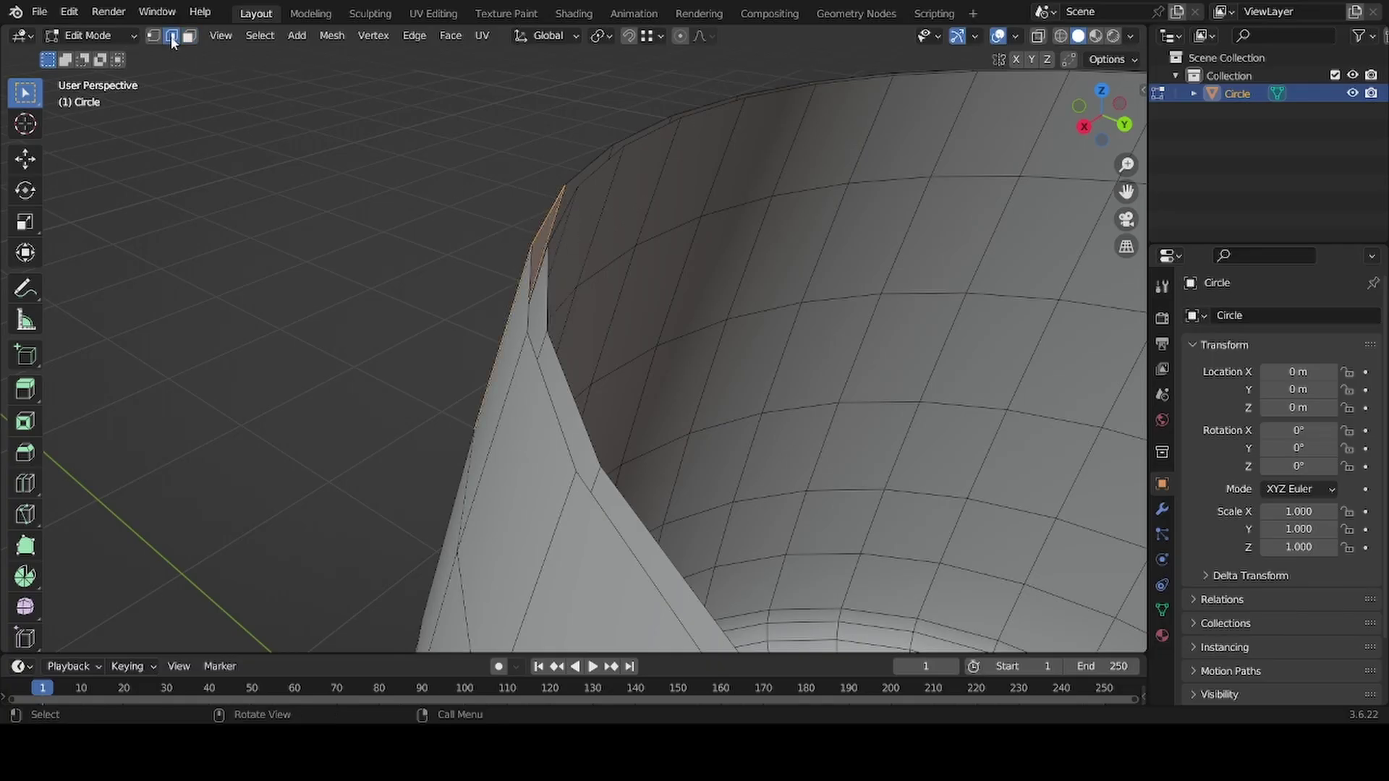
left_click(552, 212)
middle_click_drag(540, 211, 567, 335)
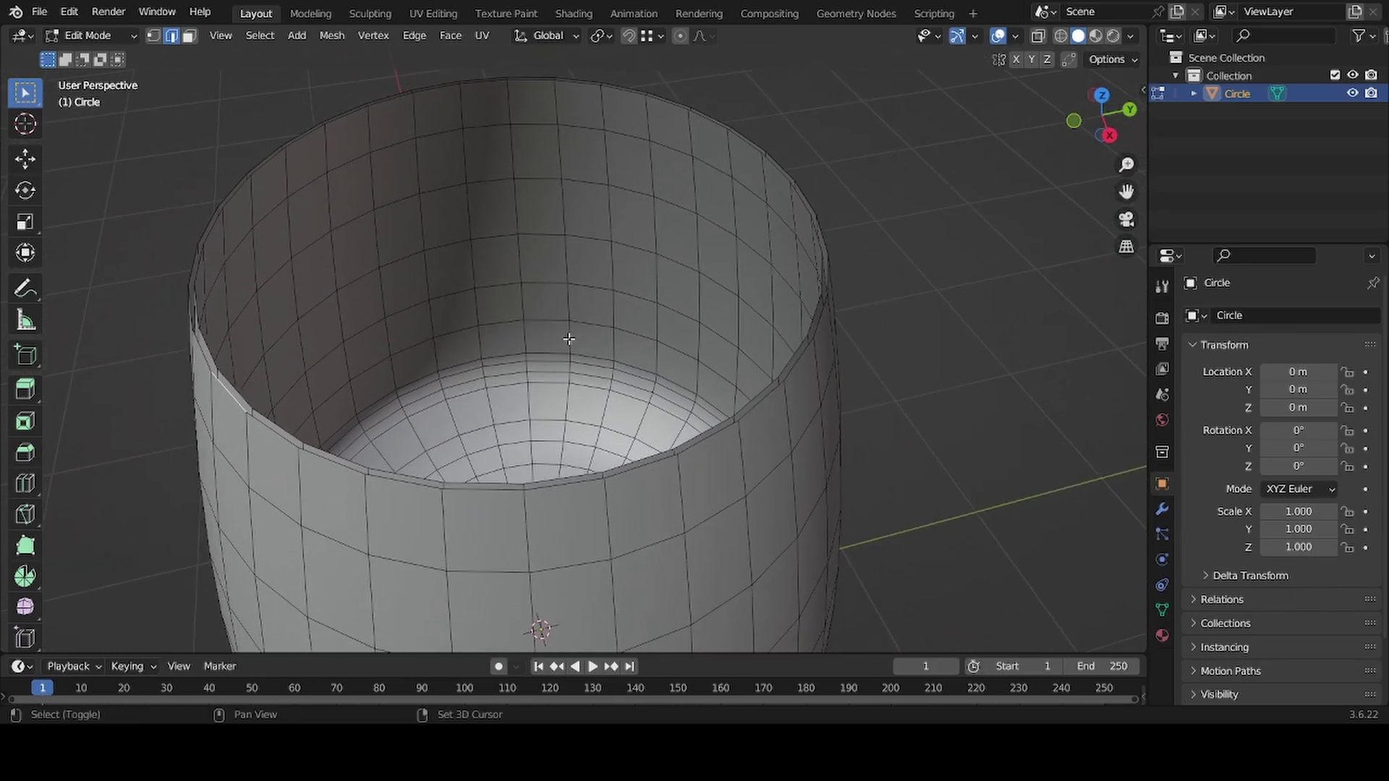
Step: Select matching outer and inner edge paths along the front section of the rim and join them with Bridge Edge Loops
left_click(798, 366, "ctrl")
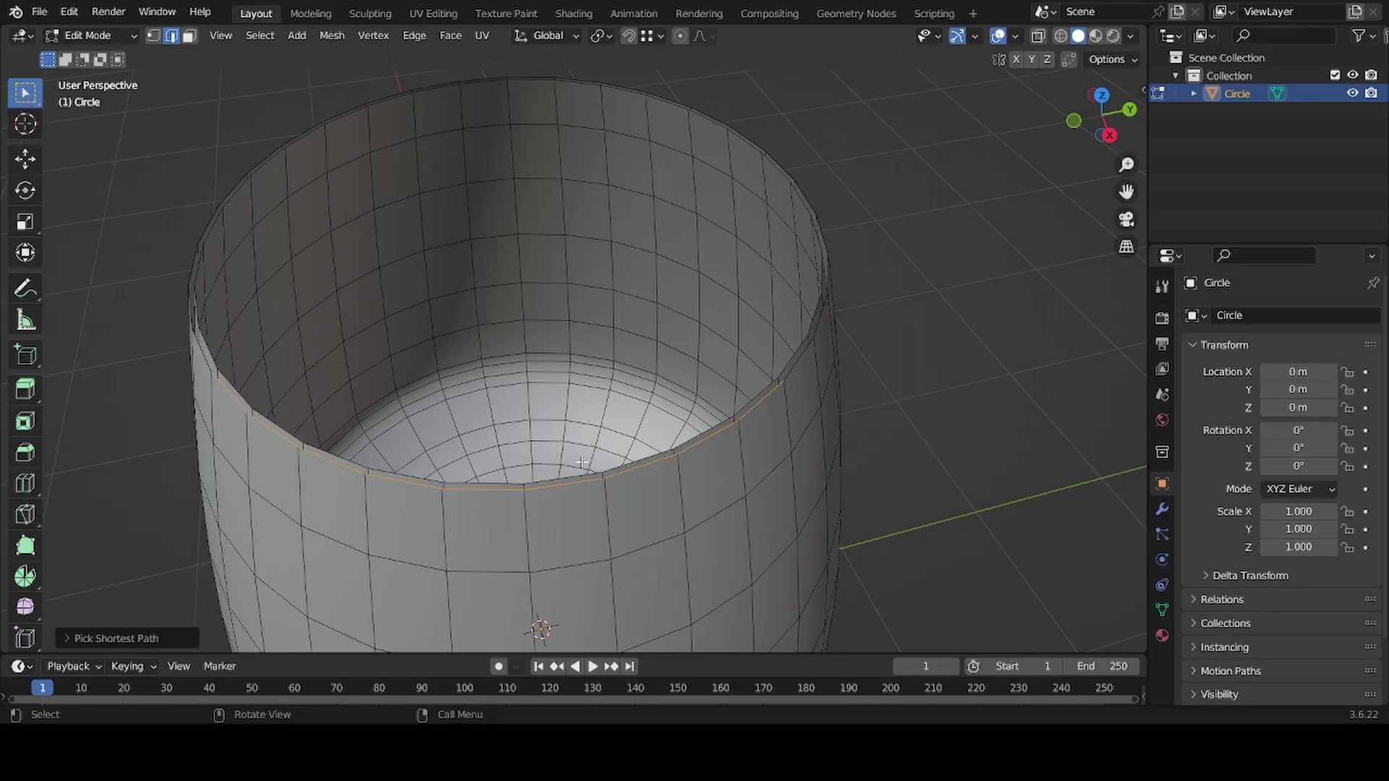
left_click(754, 394, "shift")
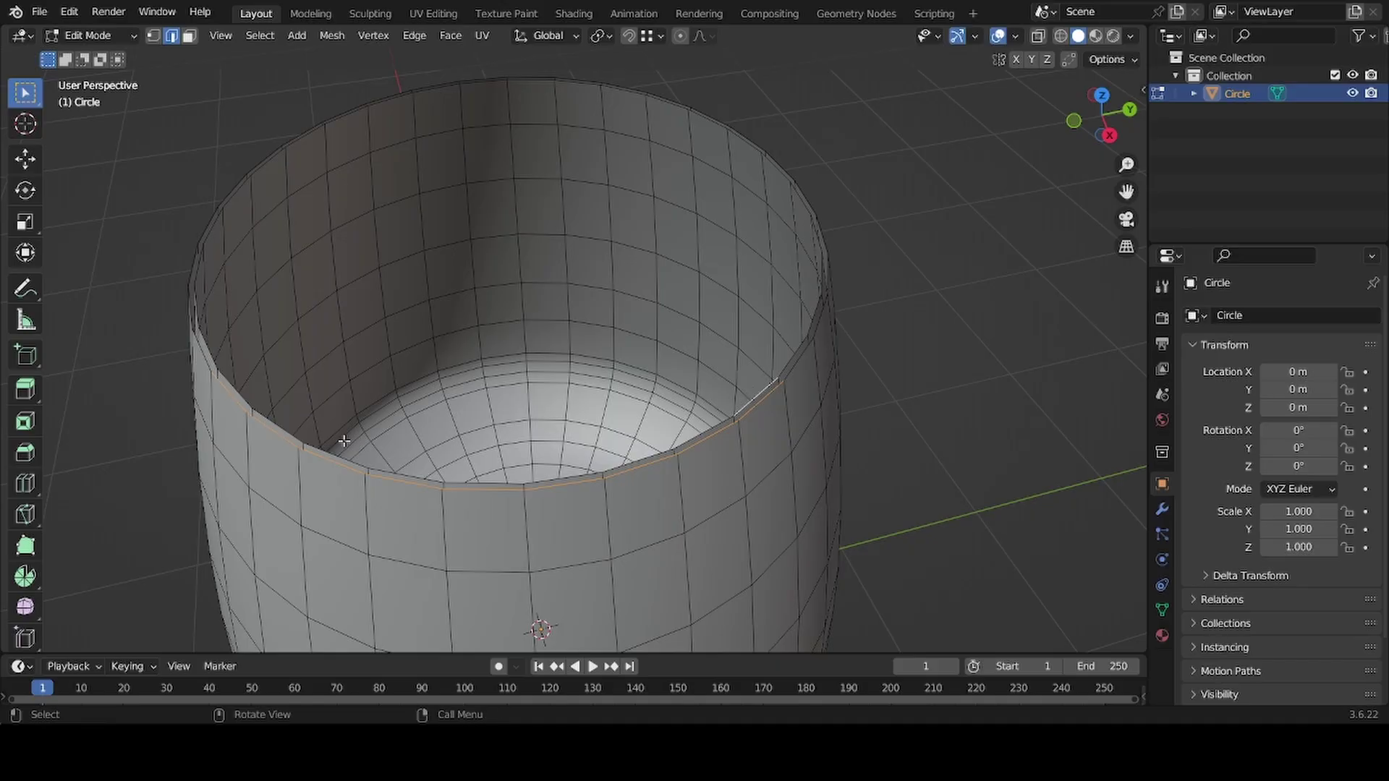
left_click(231, 384, "ctrl")
middle_click_drag(610, 463, 552, 449)
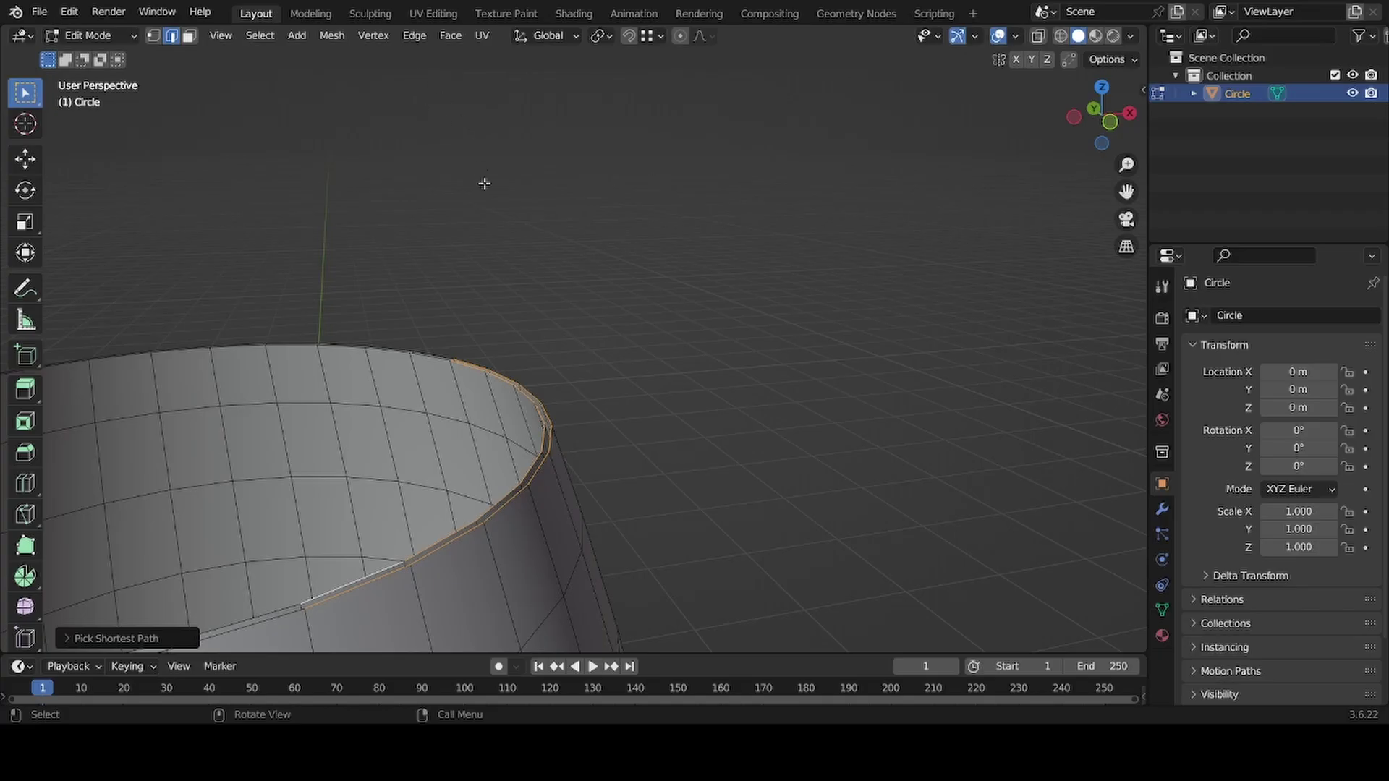
left_click(414, 36)
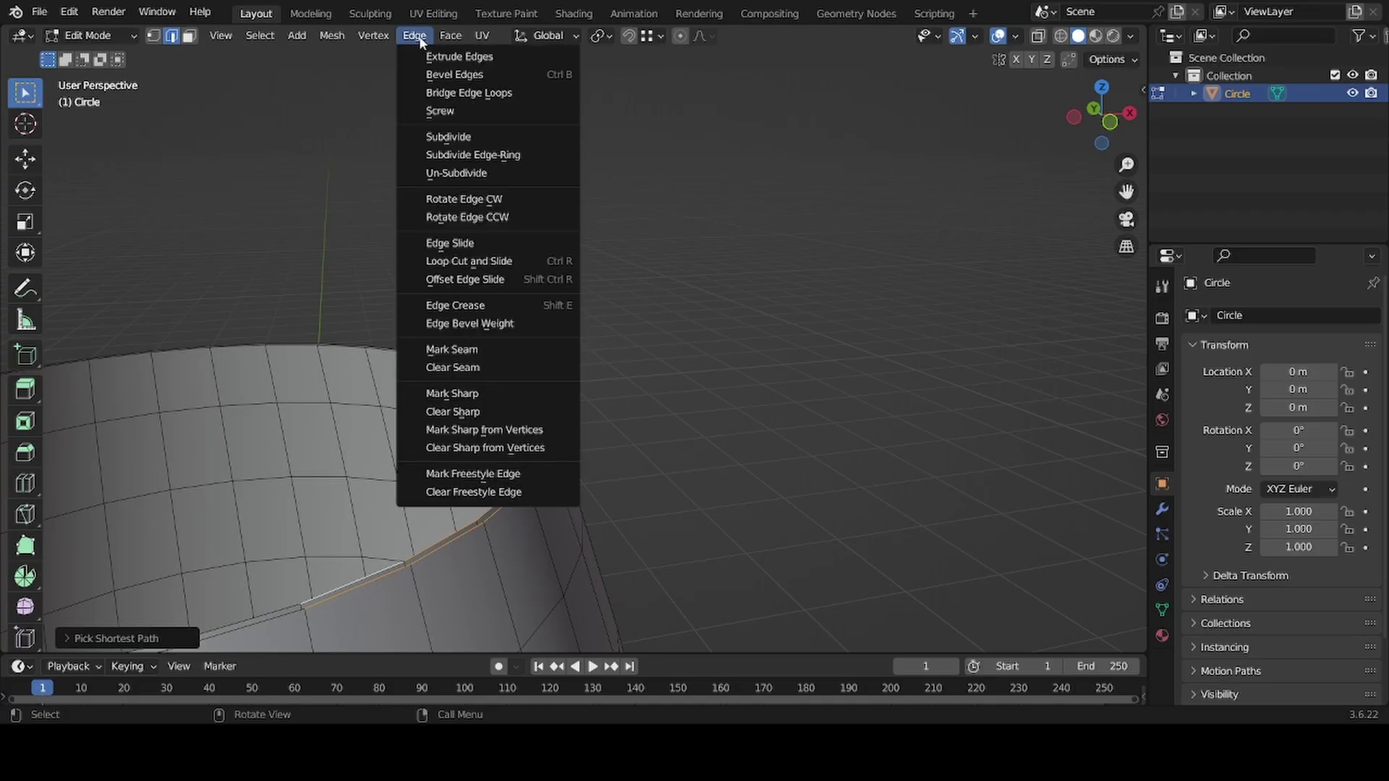
key("Escape")
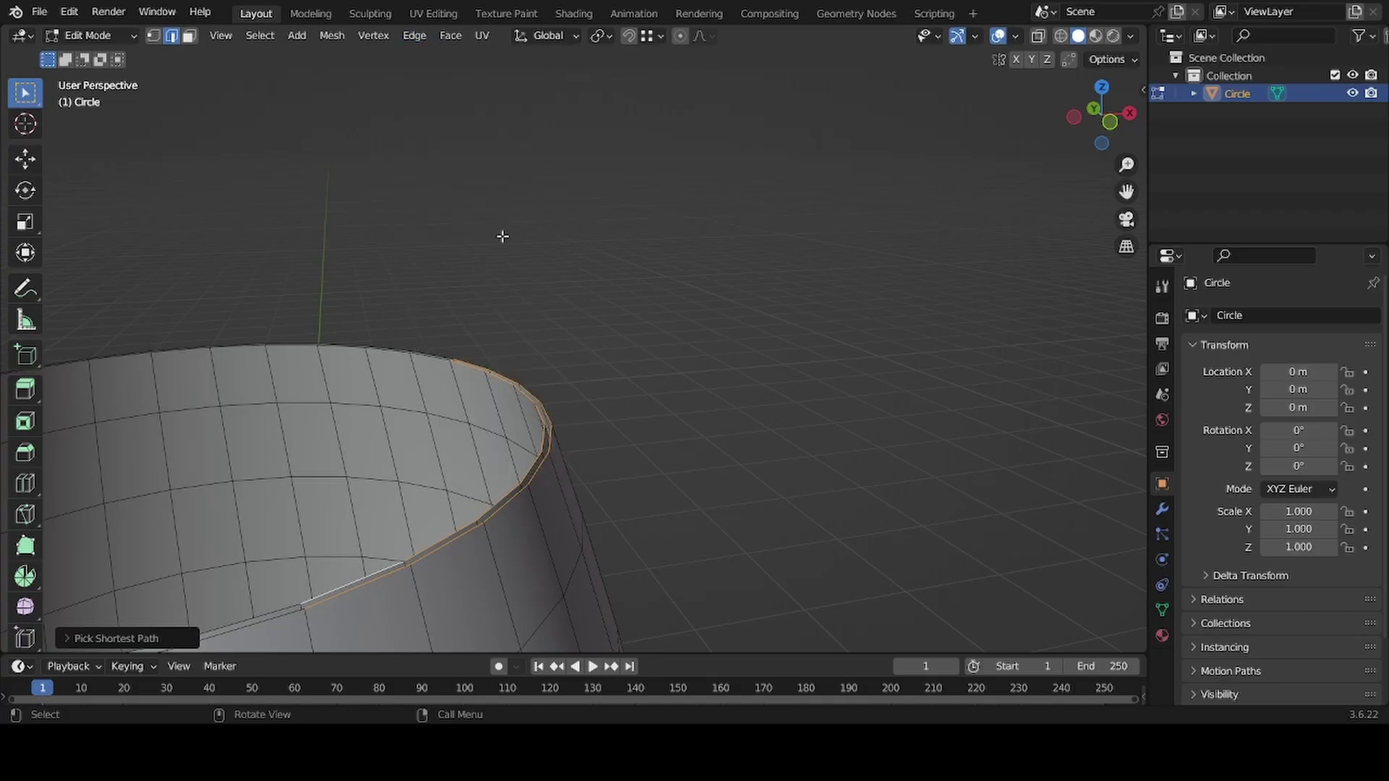
key("ctrl+e")
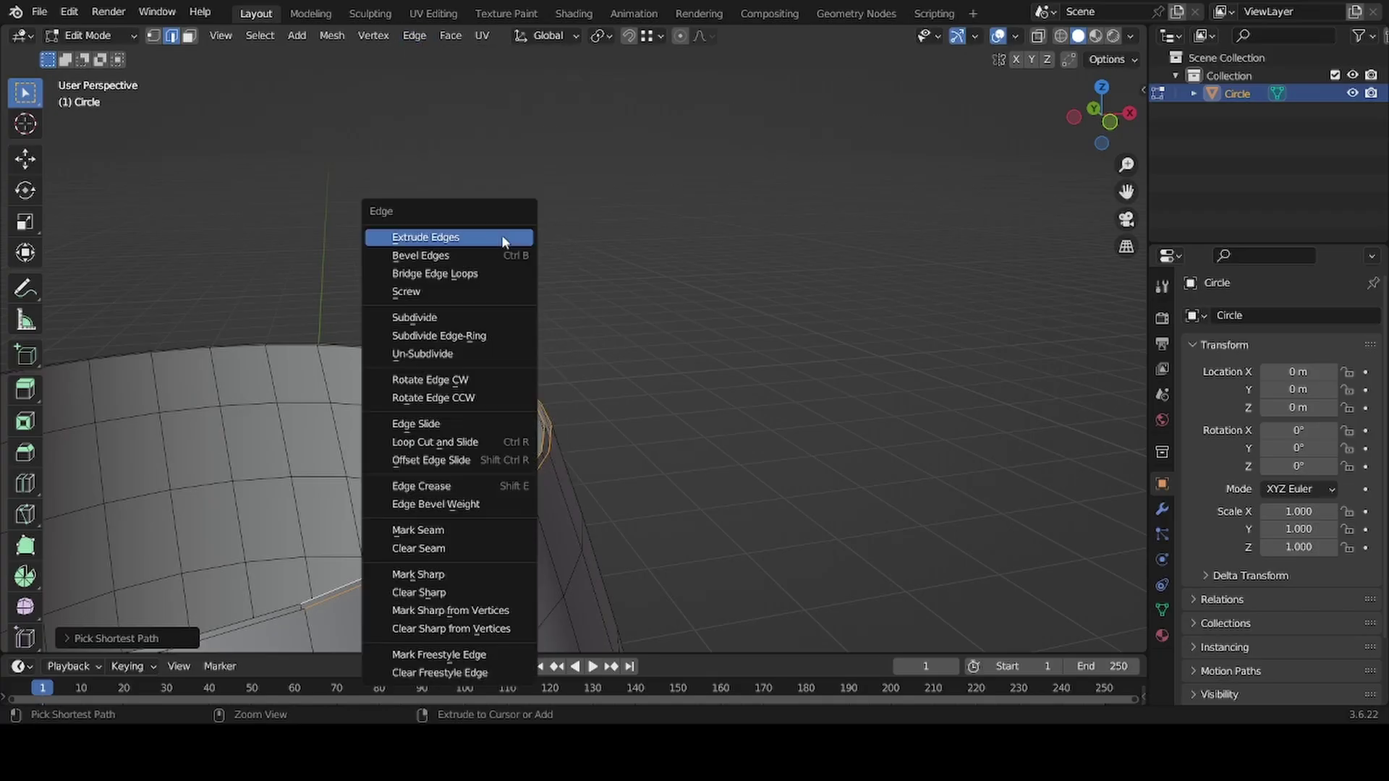
left_click(467, 275)
Step: Select the outer and inner edge paths of the next open rim section and bridge them to close the wall gap
middle_click_drag(511, 275, 471, 487)
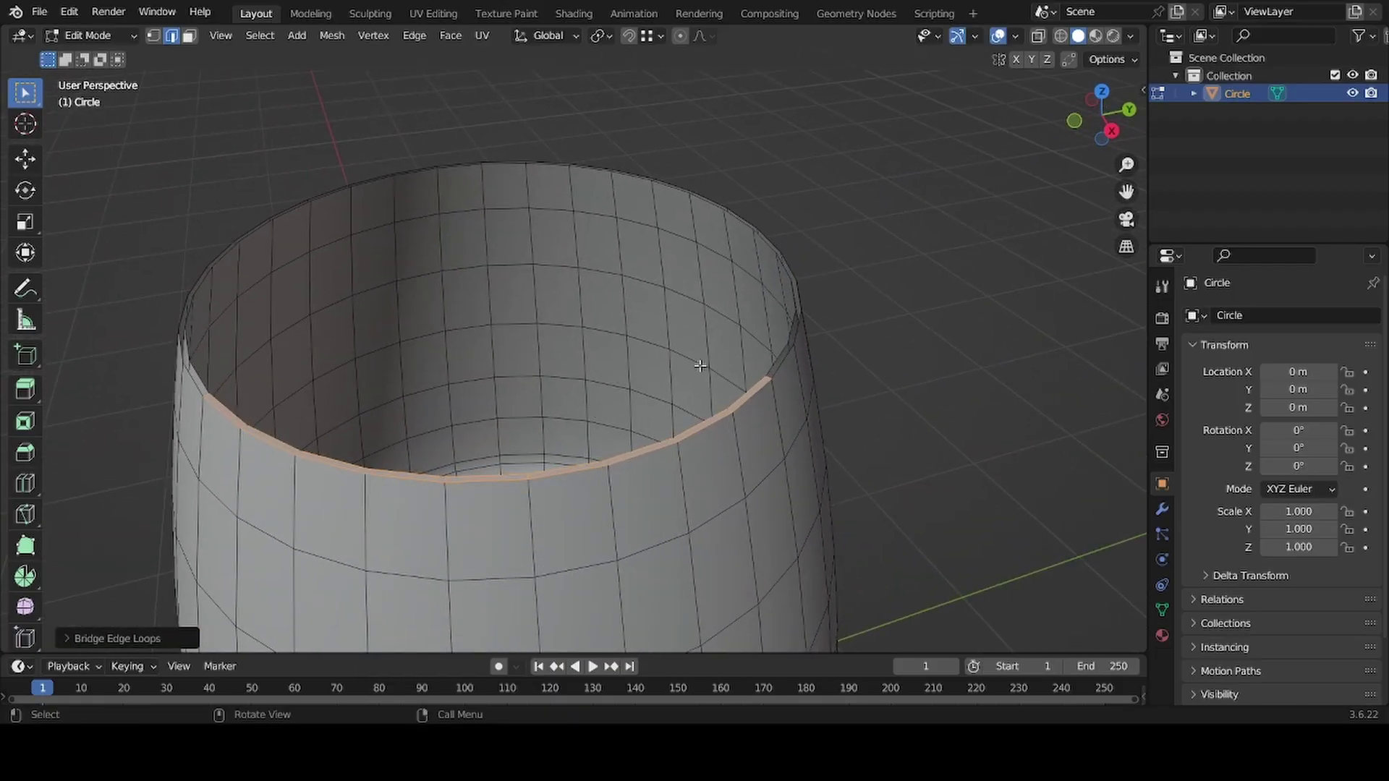
middle_click_drag(700, 366, 835, 476)
left_click(852, 472)
middle_click_drag(896, 386, 753, 279)
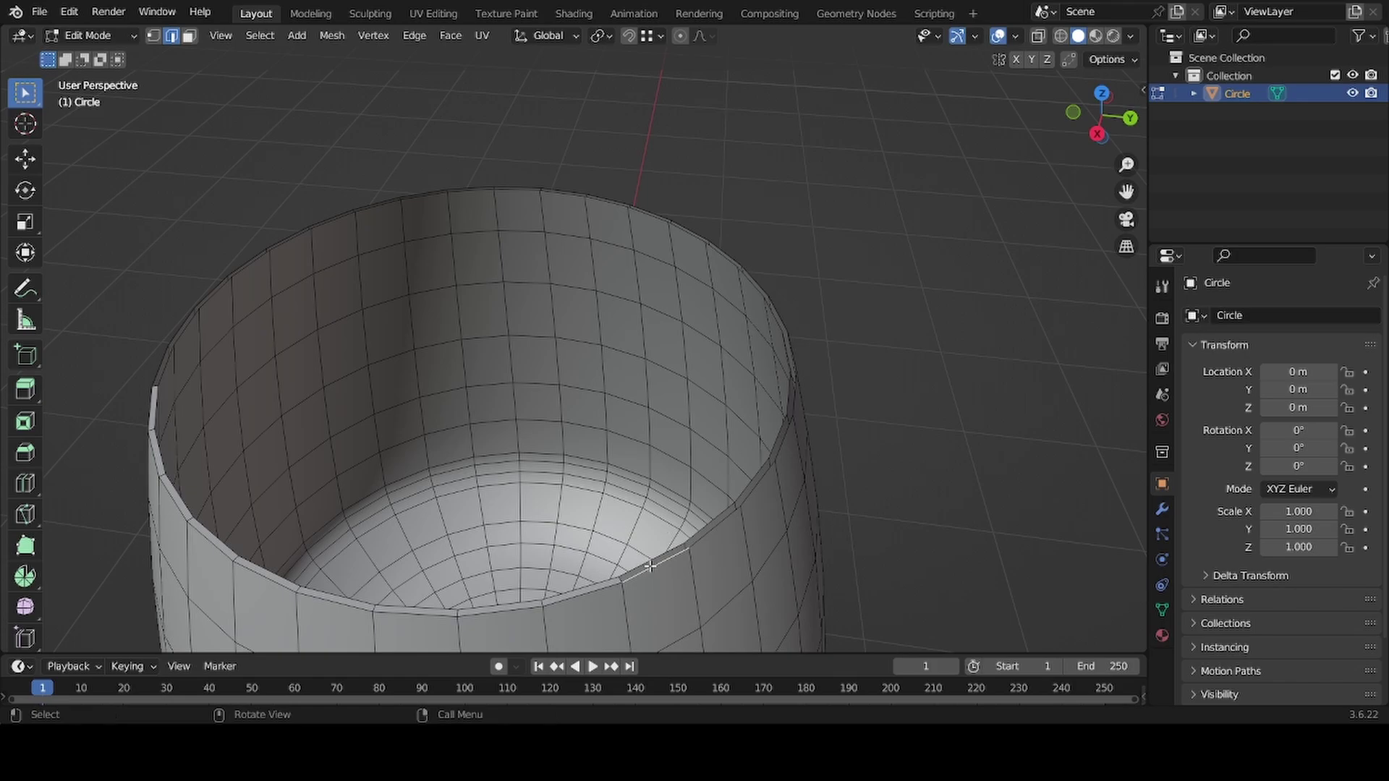
left_click(728, 255, "ctrl")
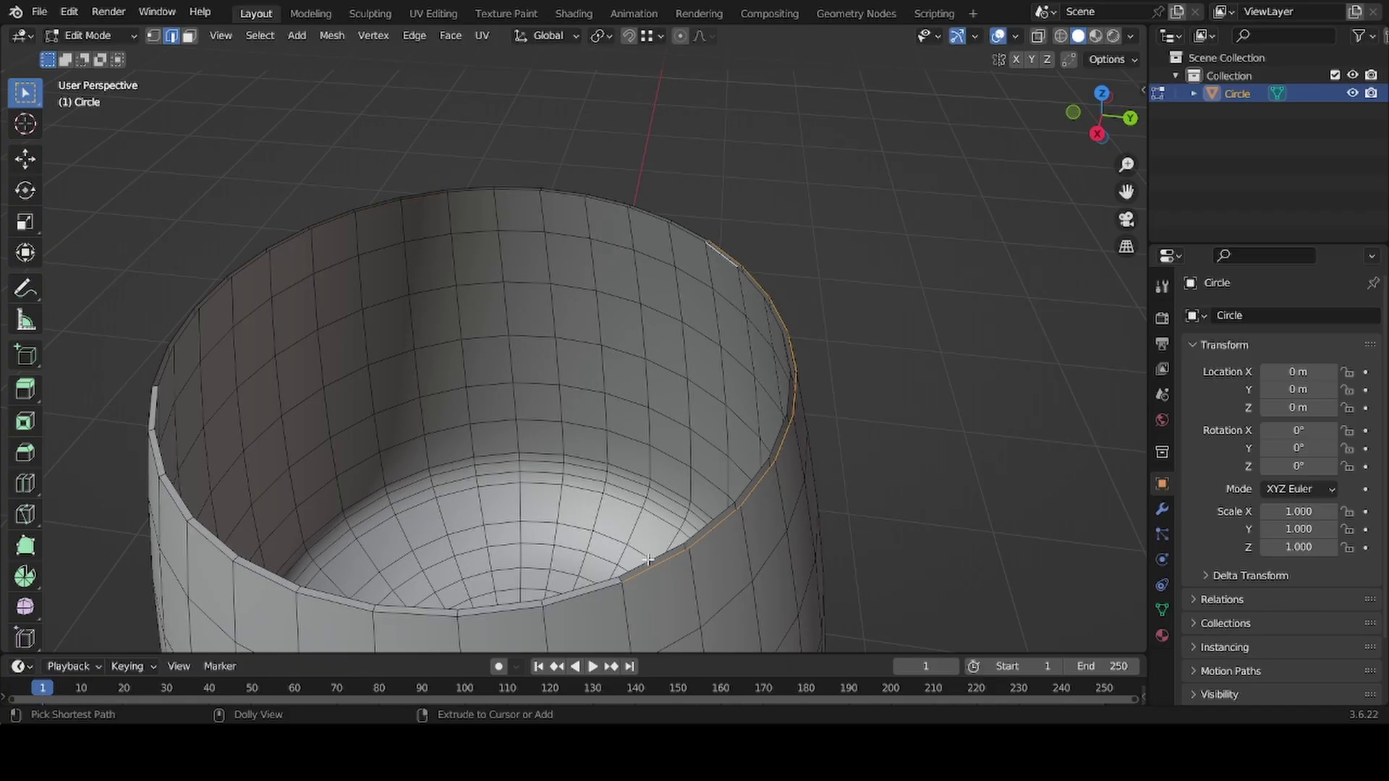
left_click(648, 559, "ctrl")
key("ctrl+e")
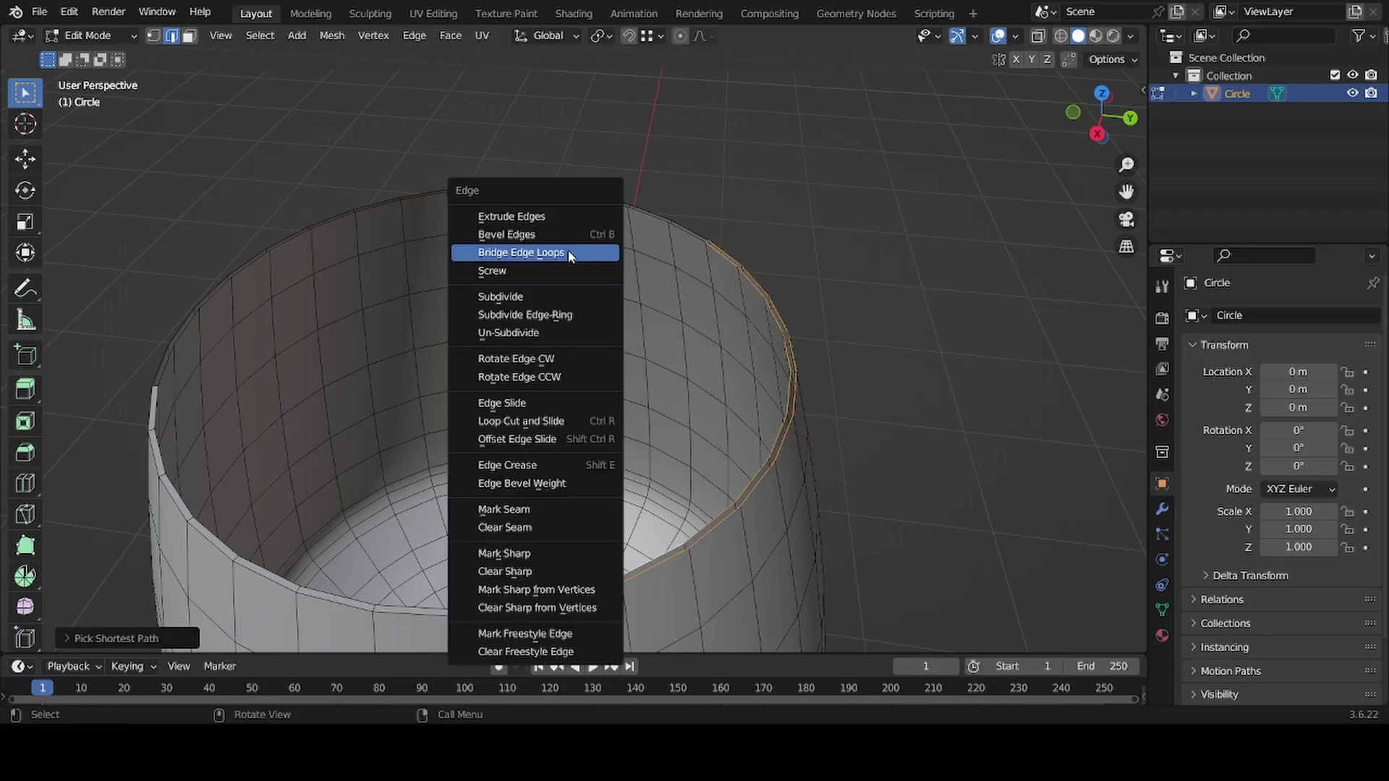
left_click(569, 253)
Step: Deselect everything, select the outer and inner edges of the last open rim section and bridge them
key("alt+a")
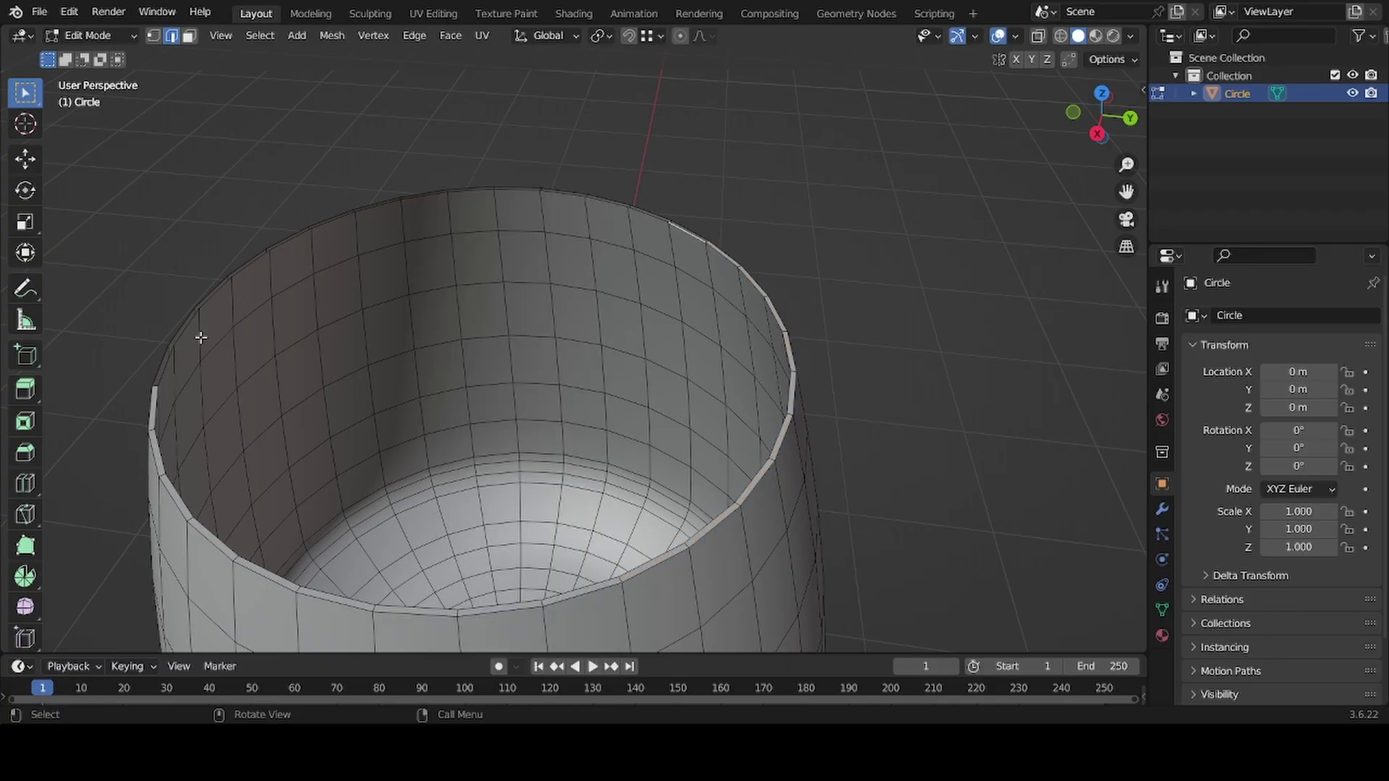
left_click(166, 366, "alt")
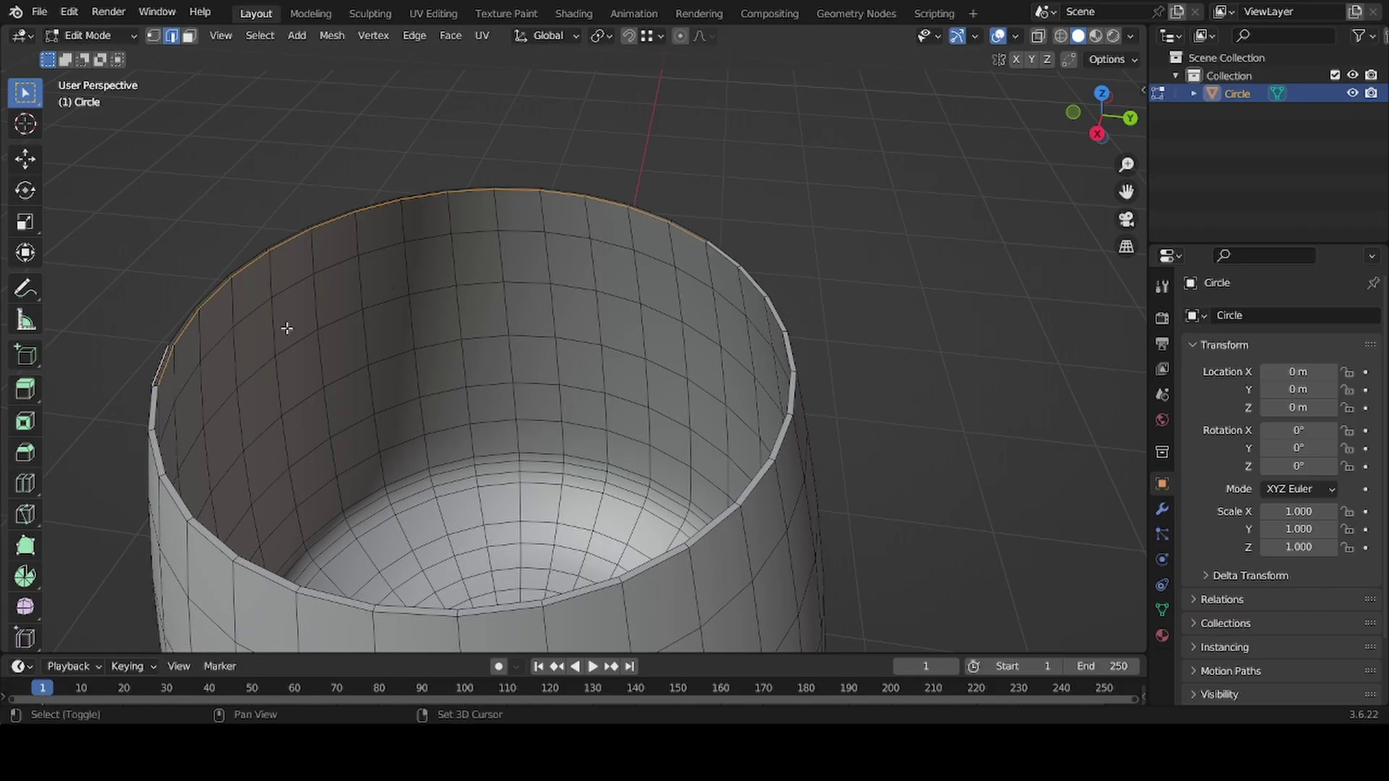
left_click(698, 233, "ctrl")
key("ctrl+e")
left_click(650, 186)
Step: Switch to Object Mode, check the vessel from several sides, including its underside, and add a new material to it
key("Tab")
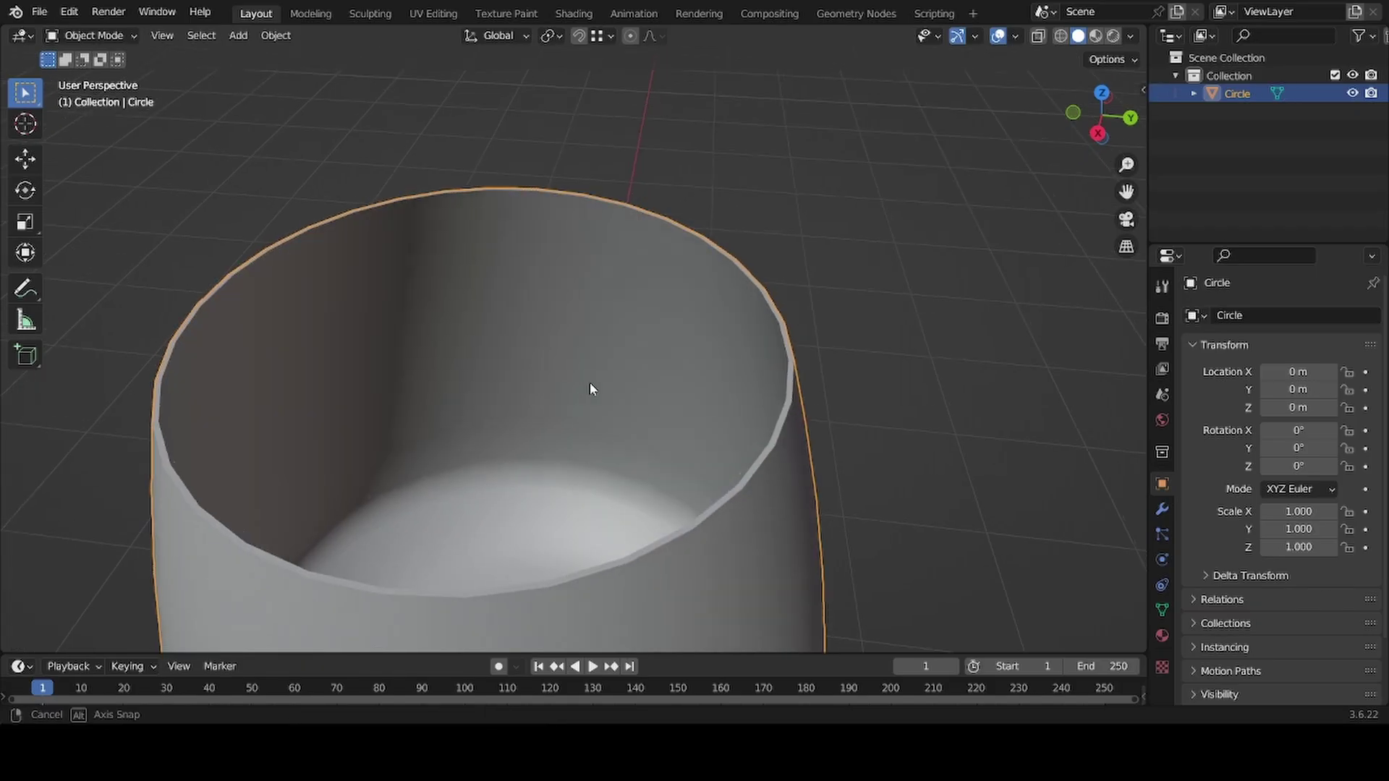
middle_click_drag(588, 389, 636, 381)
scroll(608, 443, "down", 3)
middle_click_drag(607, 444, 598, 372)
scroll(593, 336, "up", 3)
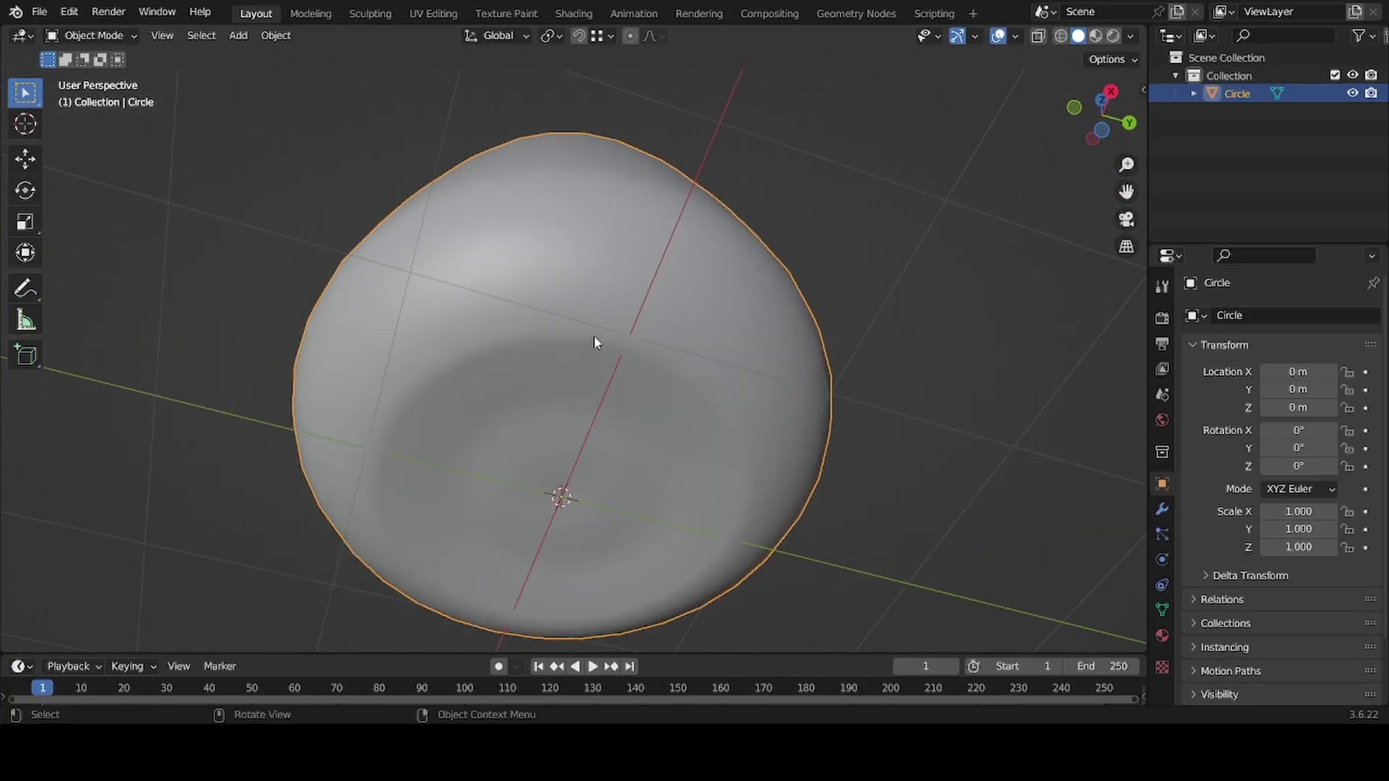
middle_click_drag(595, 294, 622, 271)
left_click(1161, 635)
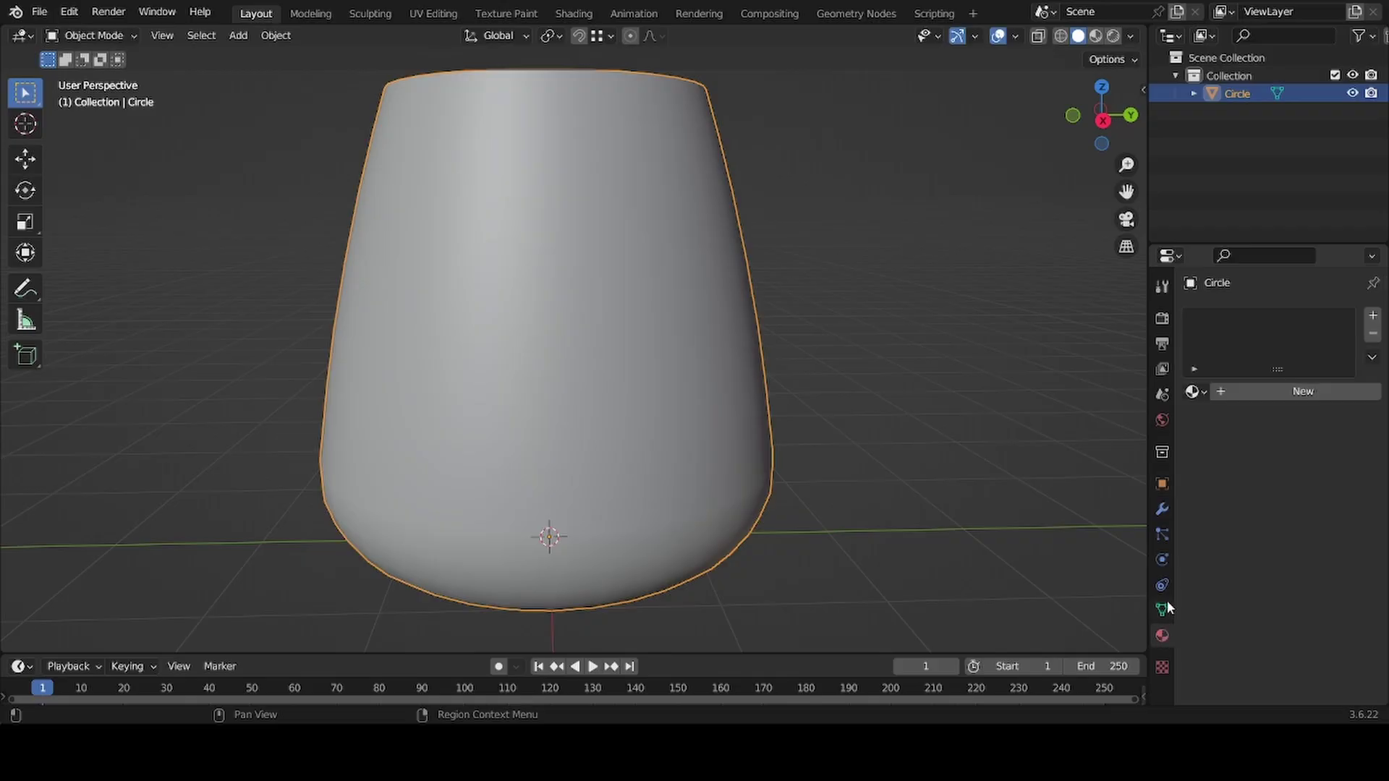
left_click(1292, 391)
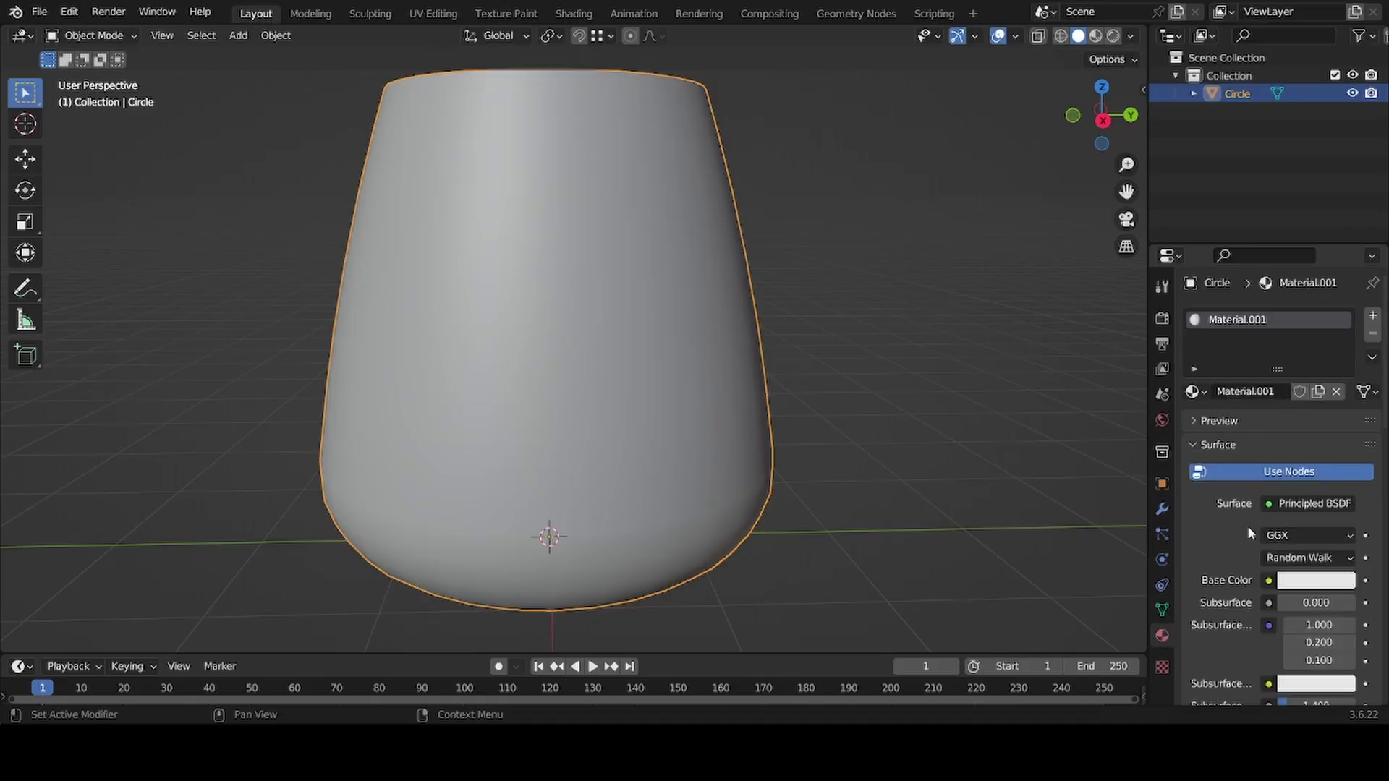
Step: Make the vessel's material glass-like by setting its Transmission to 1.000 and its Roughness to about 0.041
scroll(1250, 518, "down", 10)
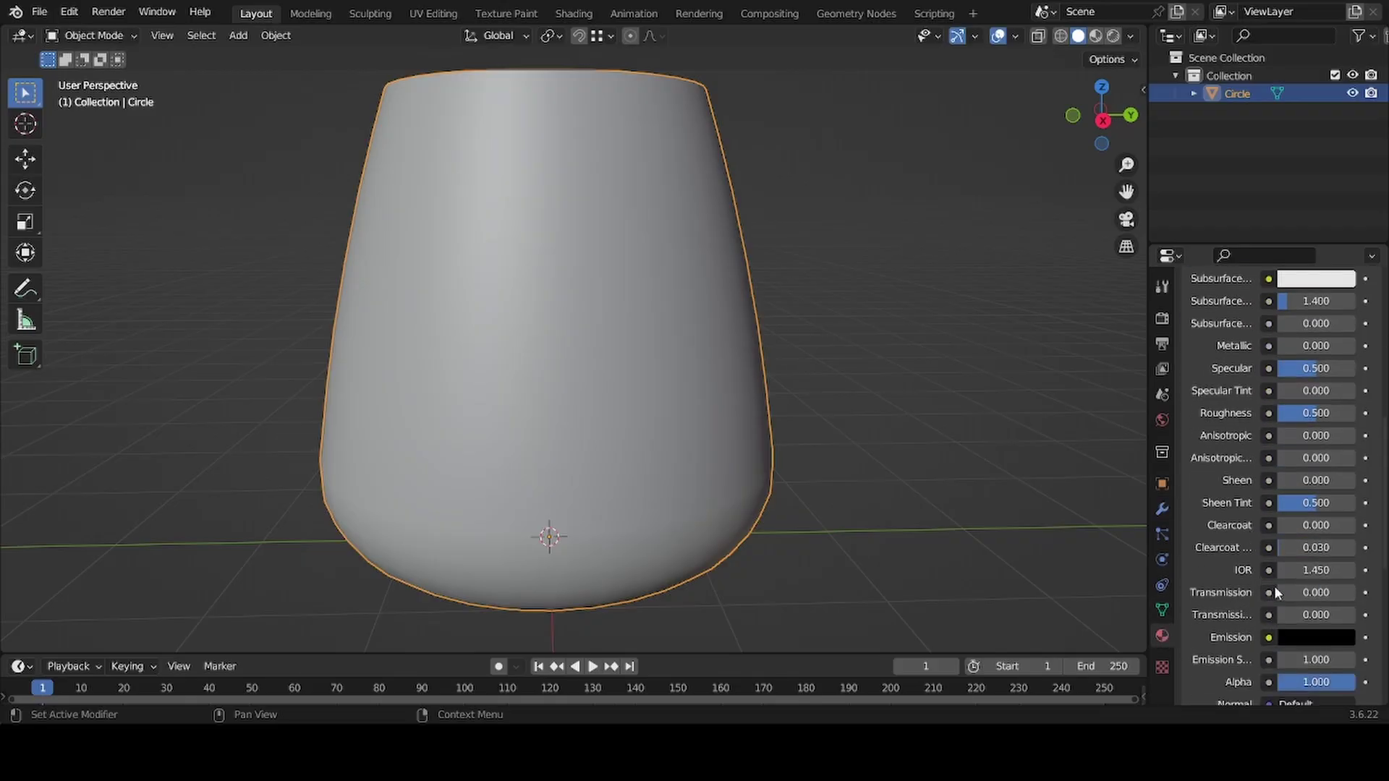
left_click_drag(1295, 592, 1357, 596)
left_click_drag(1346, 420, 1280, 415)
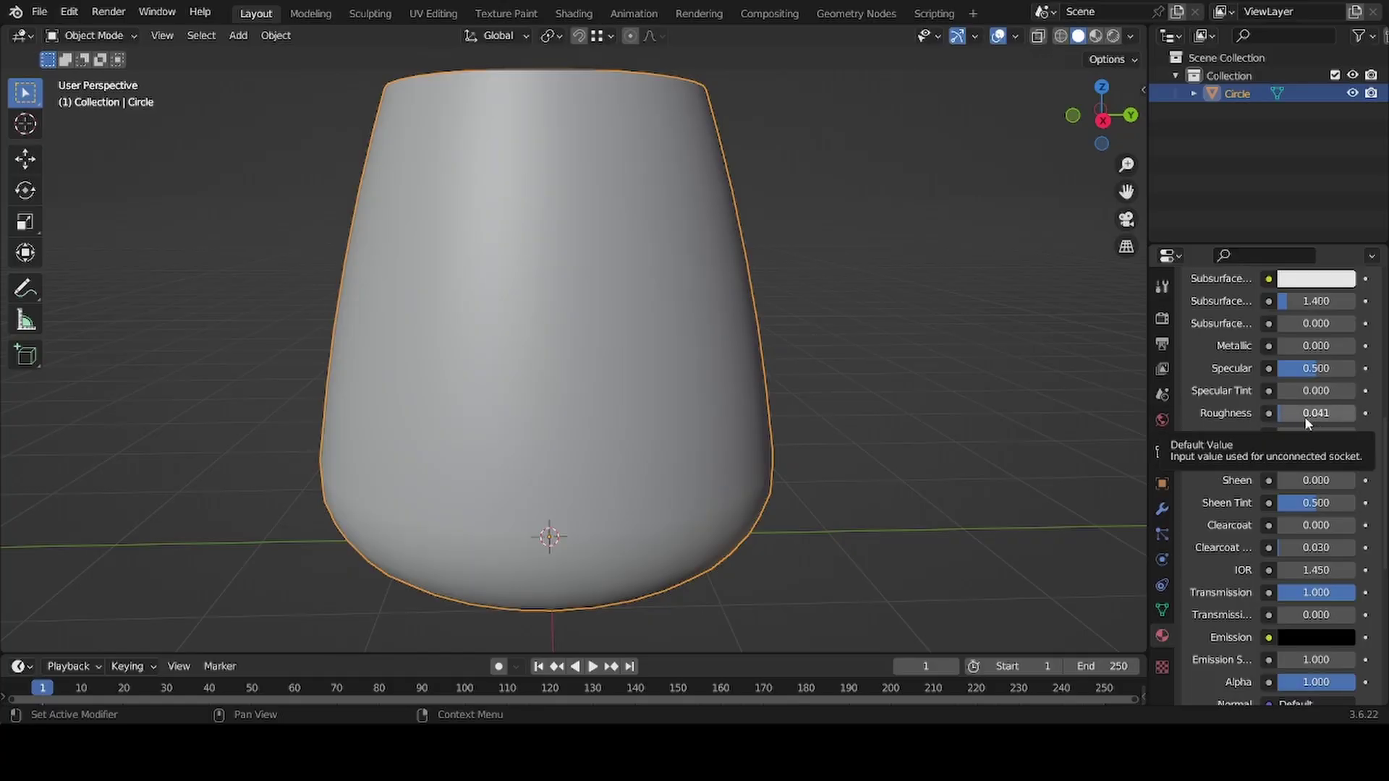
Step: Display the viewport in Rendered shading and change the render engine to Cycles
mouse_move(537, 264)
middle_mouse_down()
mouse_move(573, 243)
mouse_move(571, 270)
middle_mouse_up()
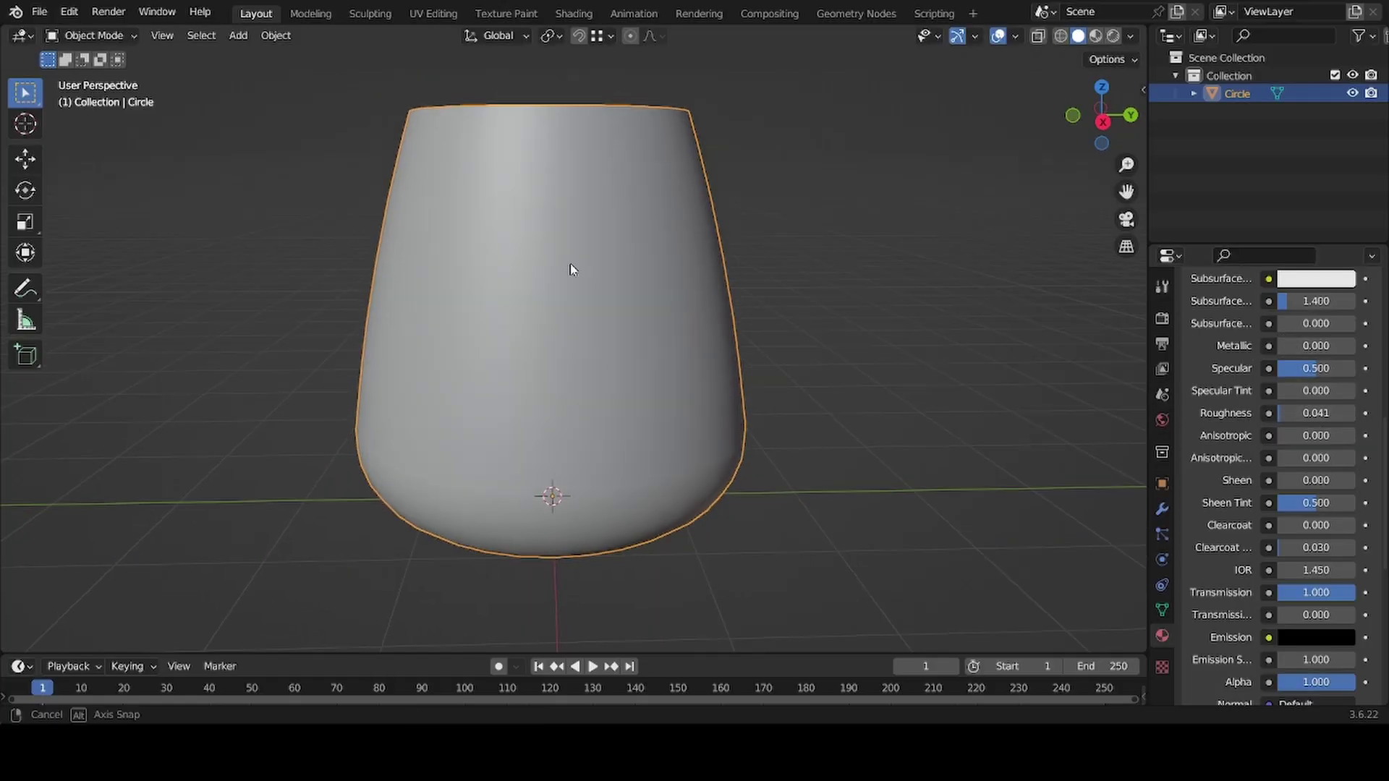
left_click(1113, 37)
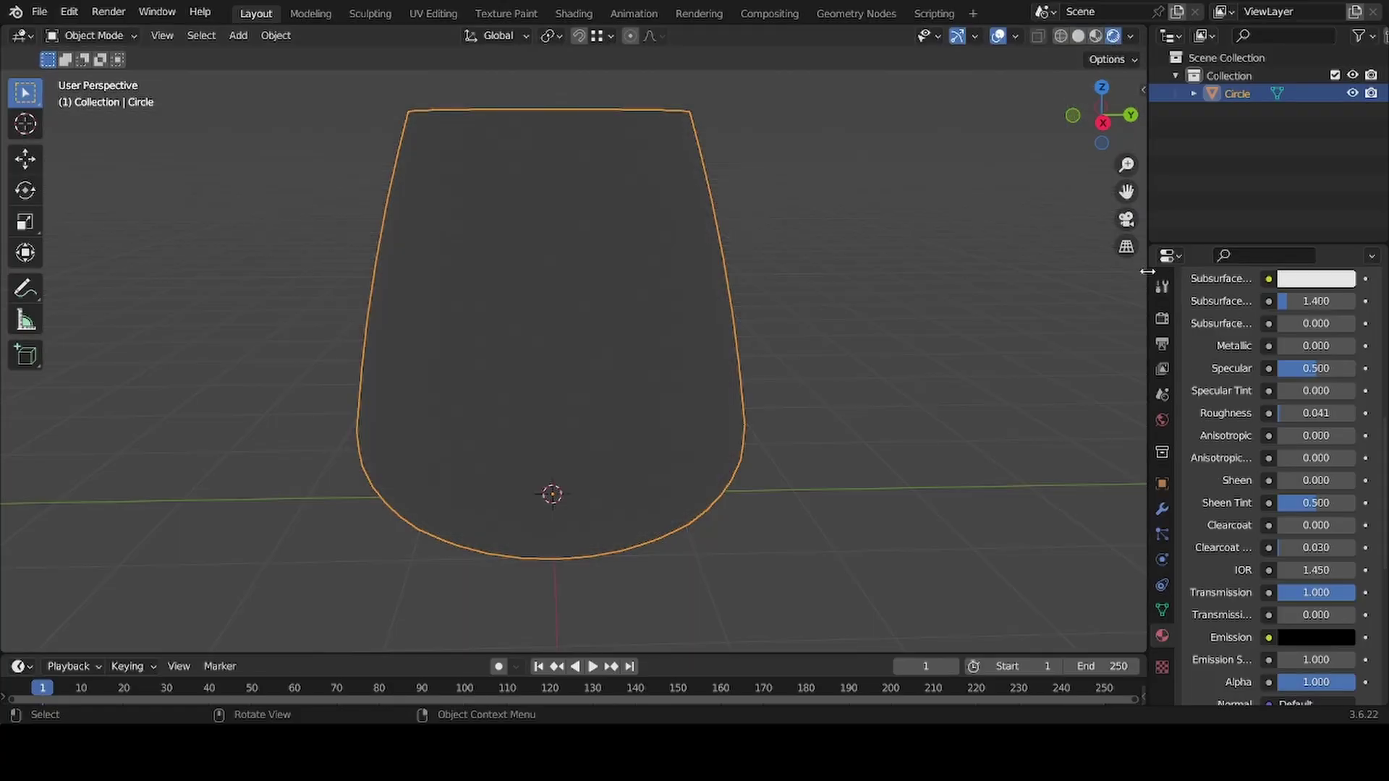
left_click(1162, 318)
scroll(1225, 434, "up", 4)
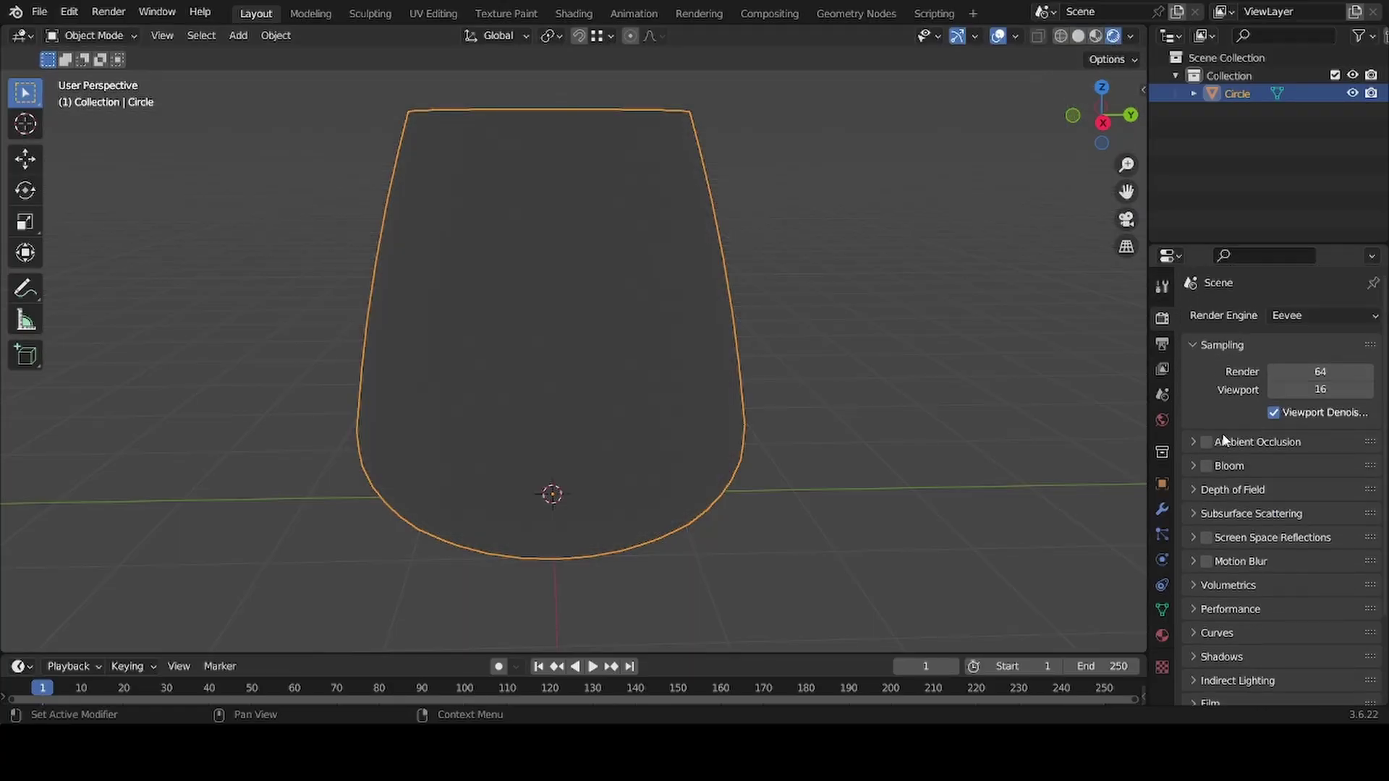
left_click(1311, 312)
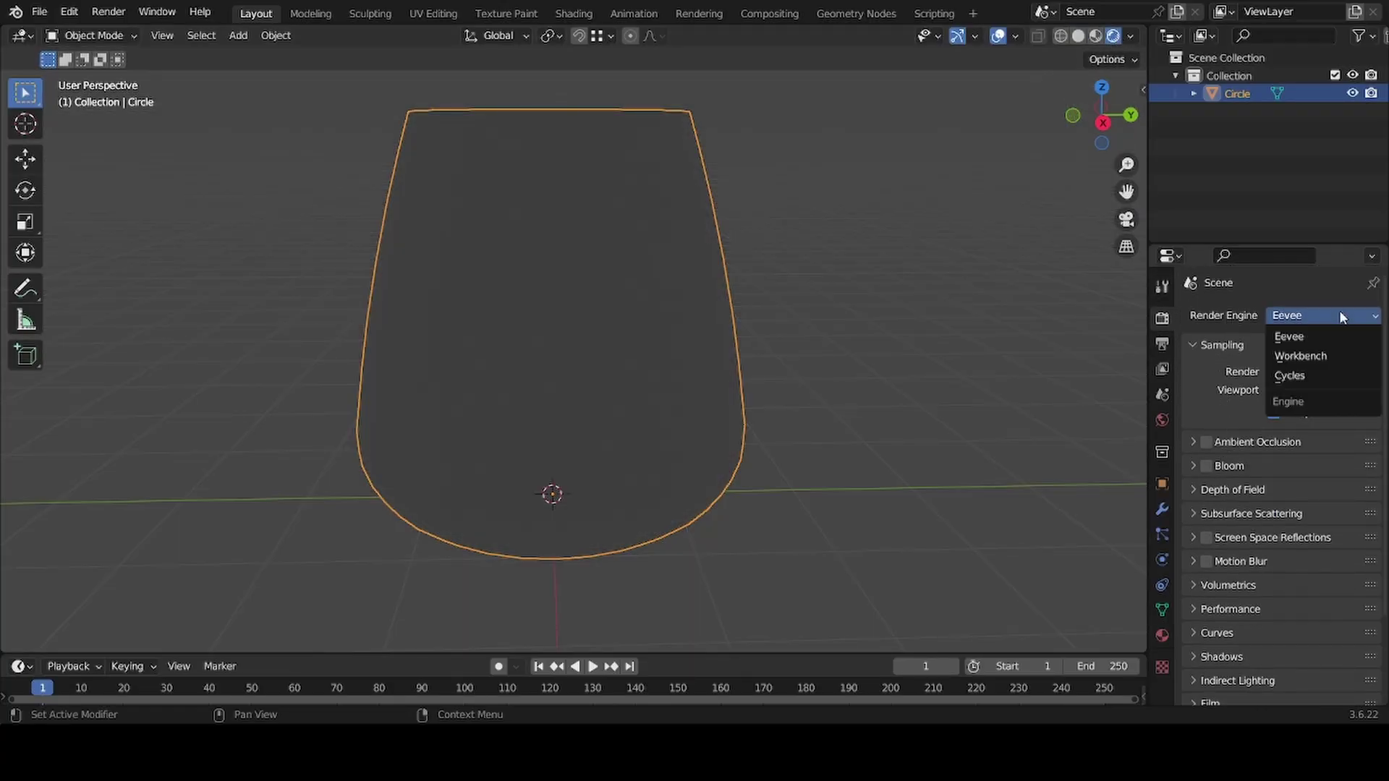
left_click(1302, 377)
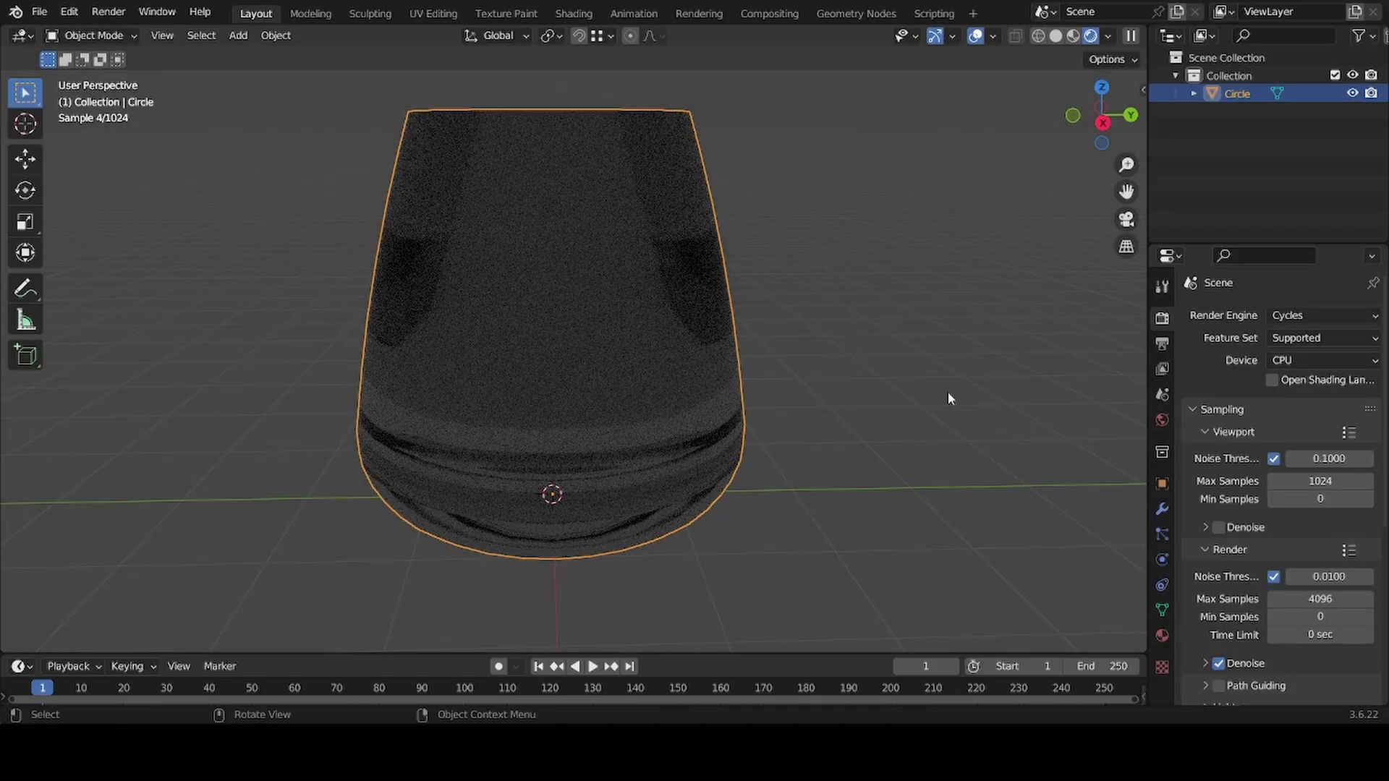
Step: Disable the viewport noise threshold and set the viewport samples to 40
left_click(1273, 458)
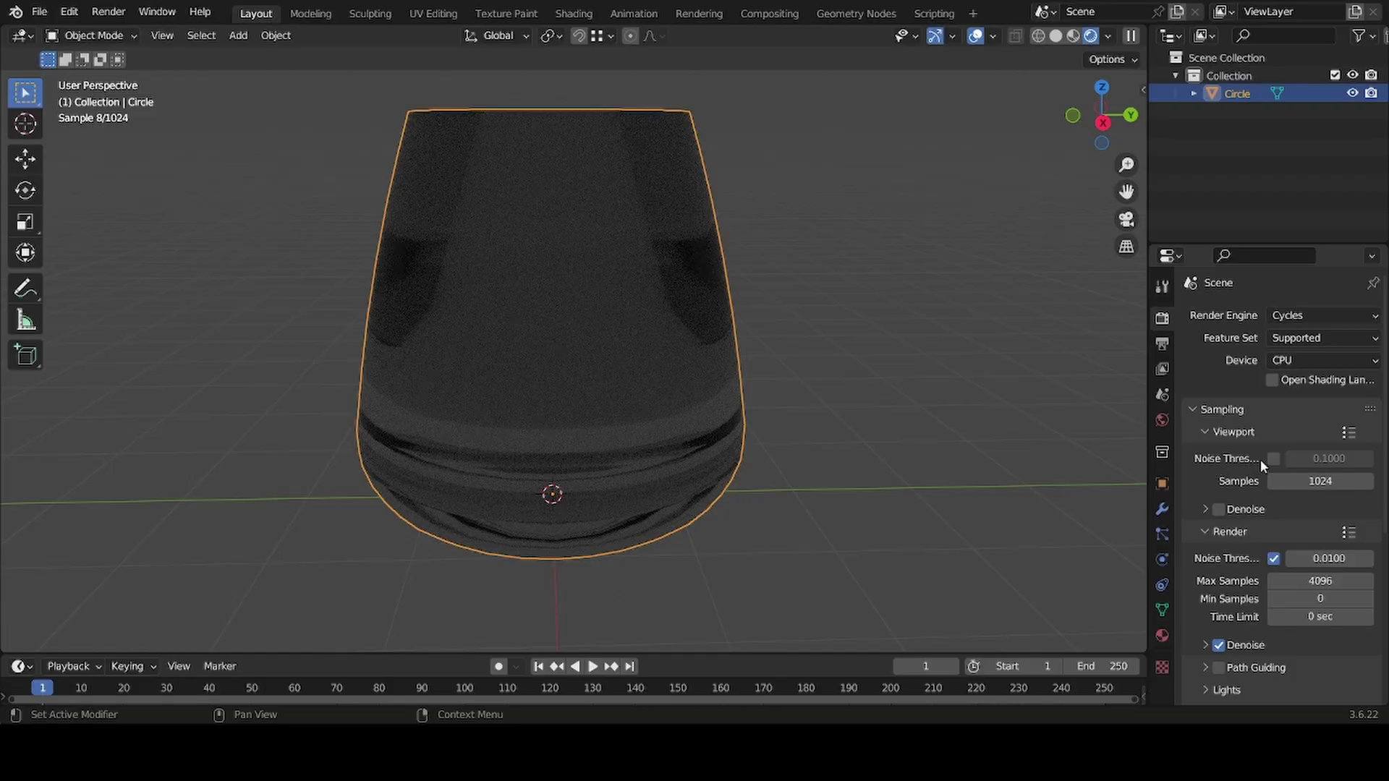
left_click(1314, 483)
type("40")
key("Return")
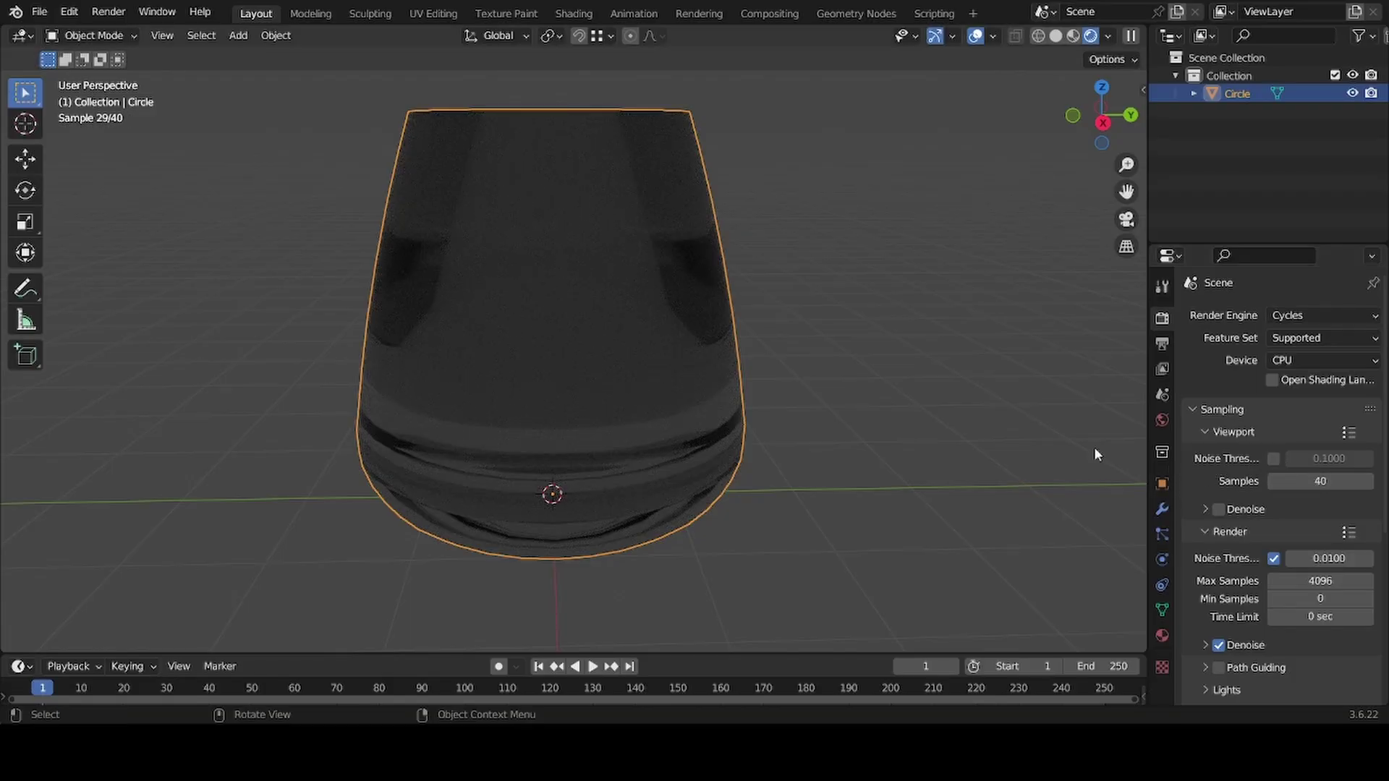
Step: Set the Cycles render device to GPU Compute and open the Preferences
left_click(1320, 360)
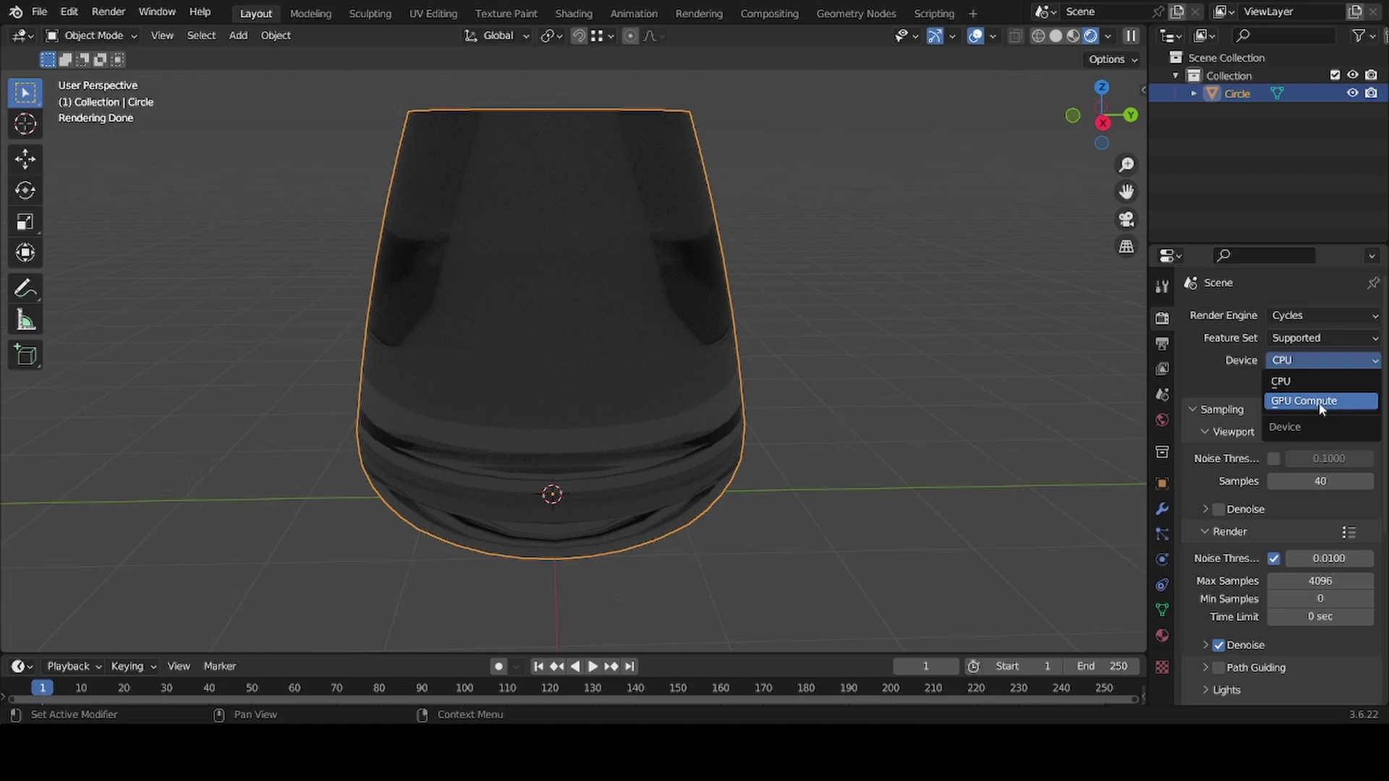
left_click(1319, 402)
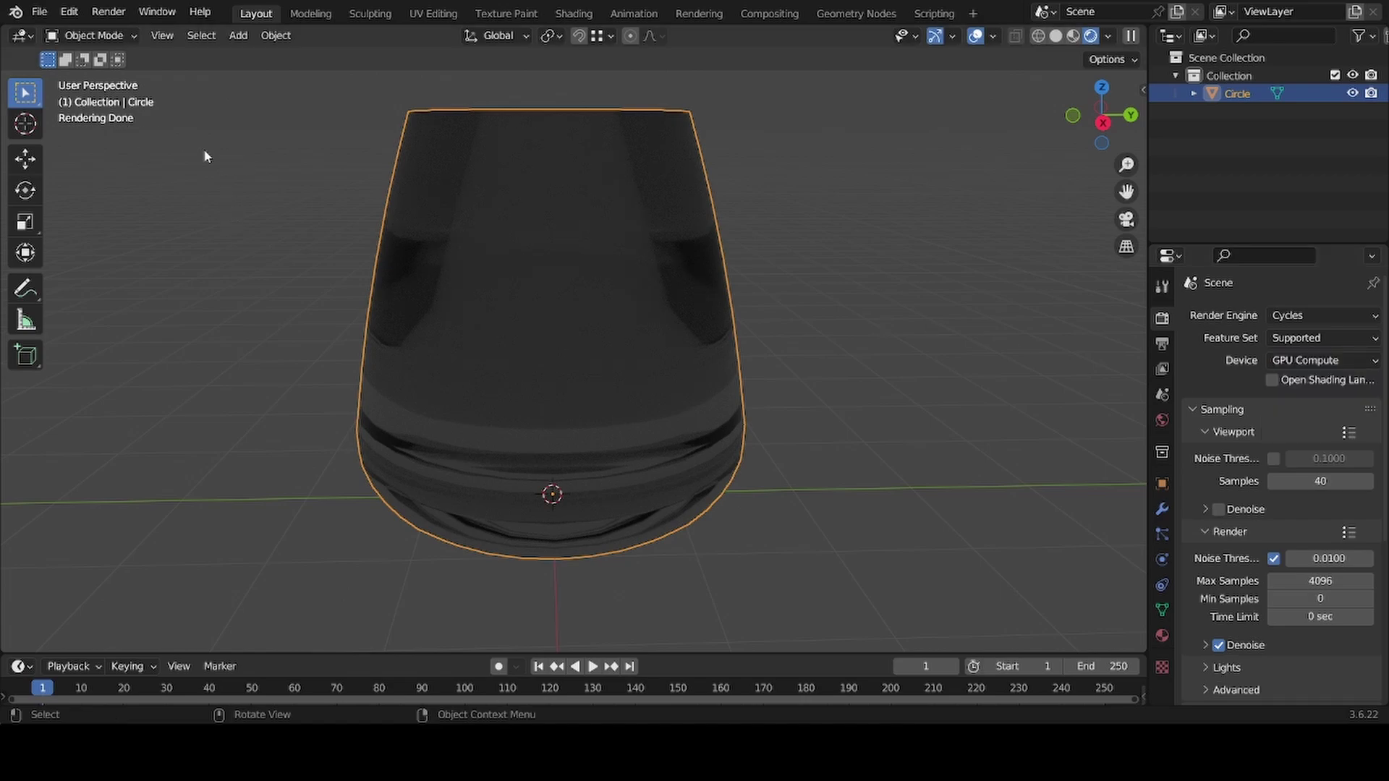
left_click(1306, 360)
left_click(67, 14)
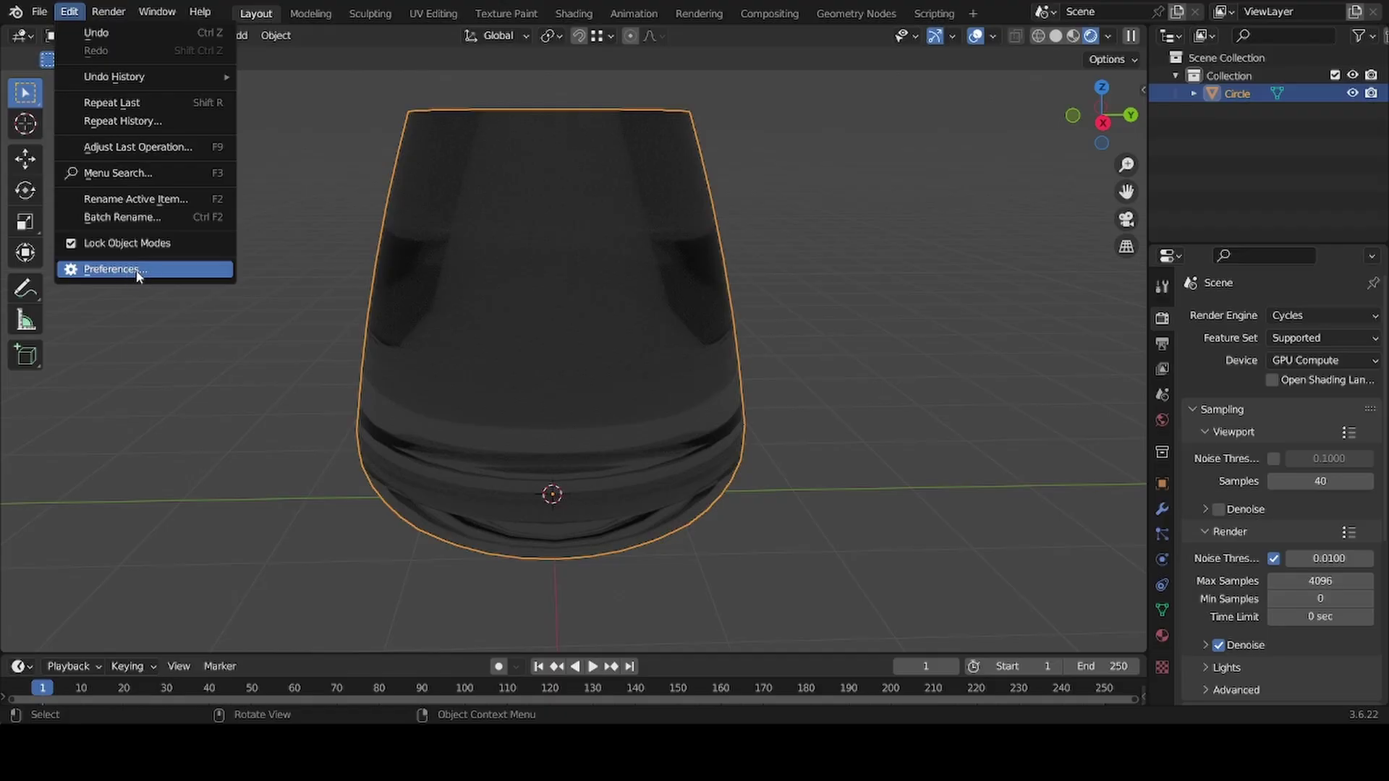
left_click(136, 273)
left_click(69, 12)
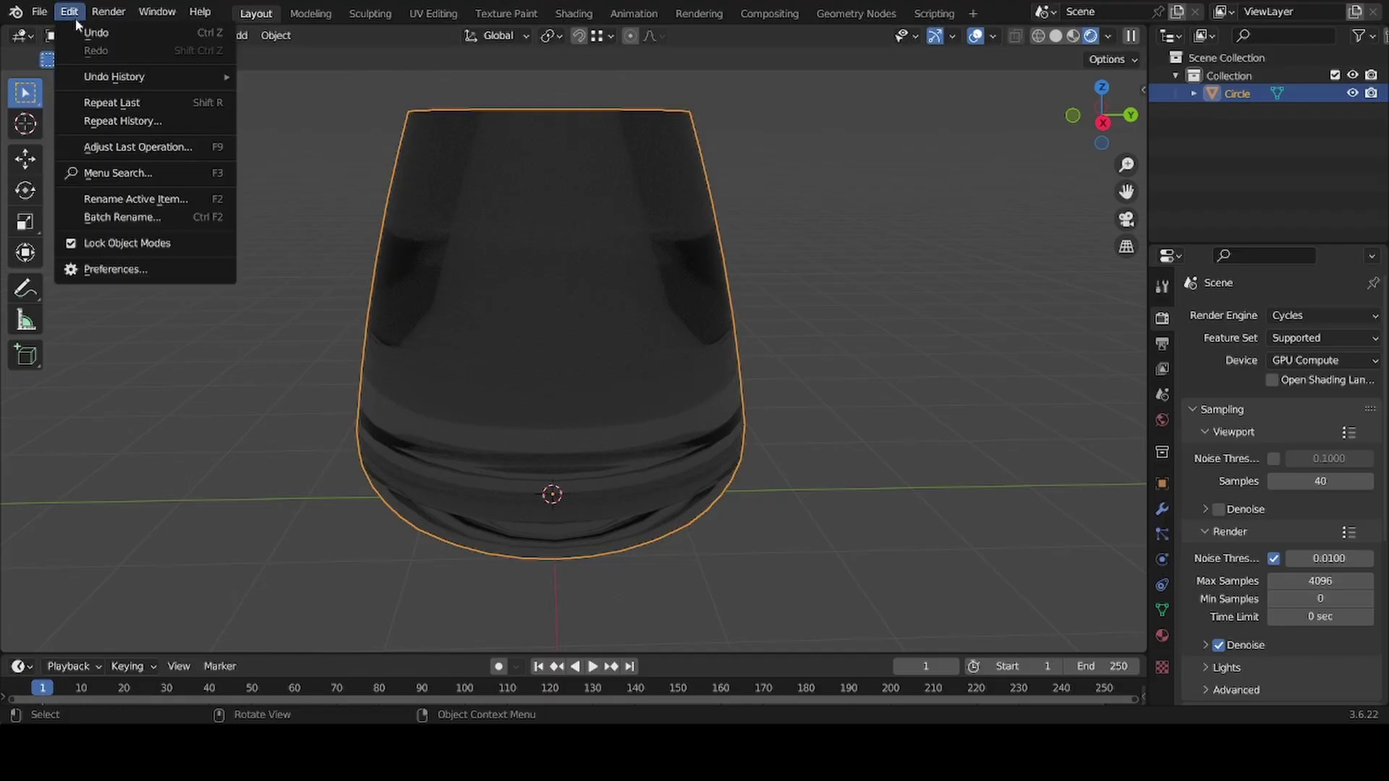
left_click(115, 272)
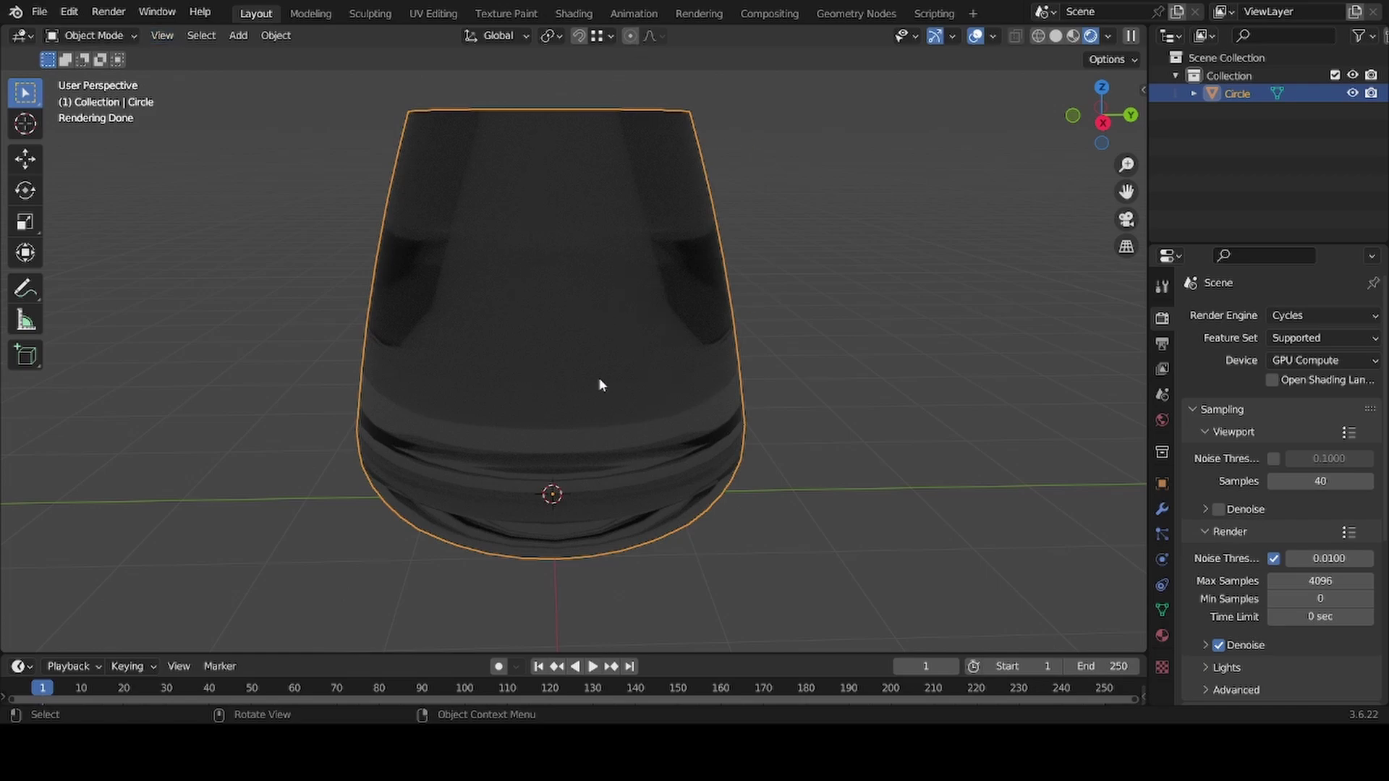
Step: Enlarge the timeline area, turn it into a Shader Editor and show the World shader nodes
left_click_drag(728, 654, 727, 349)
left_click(20, 354)
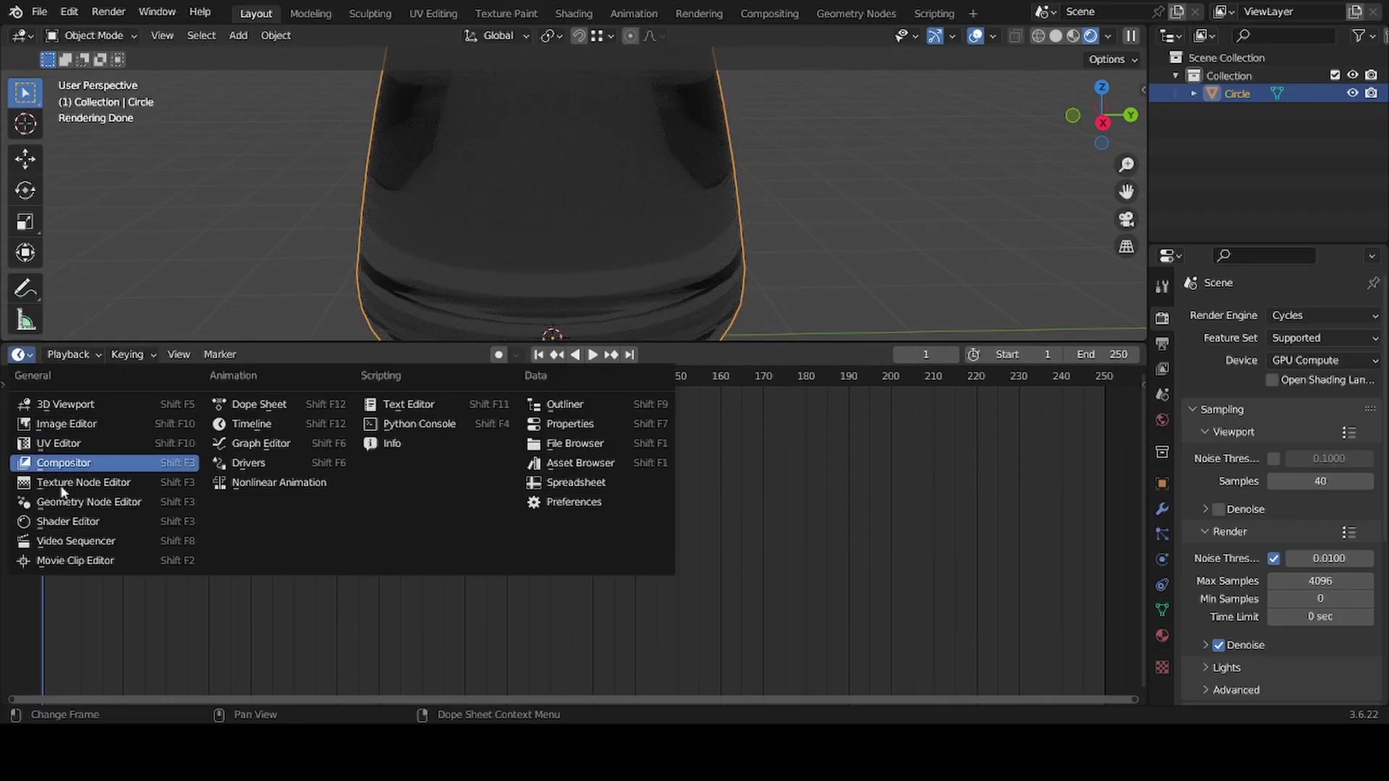
left_click(61, 524)
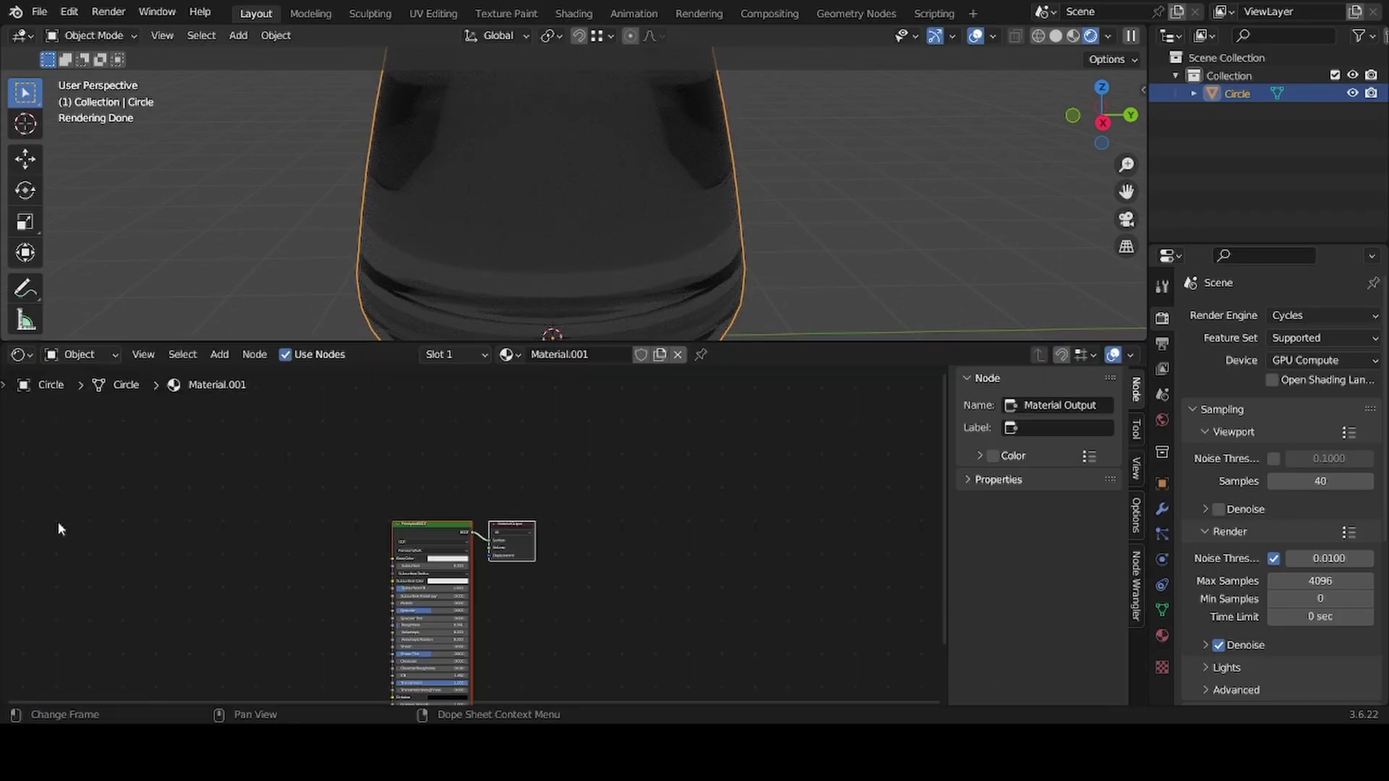
left_click(81, 354)
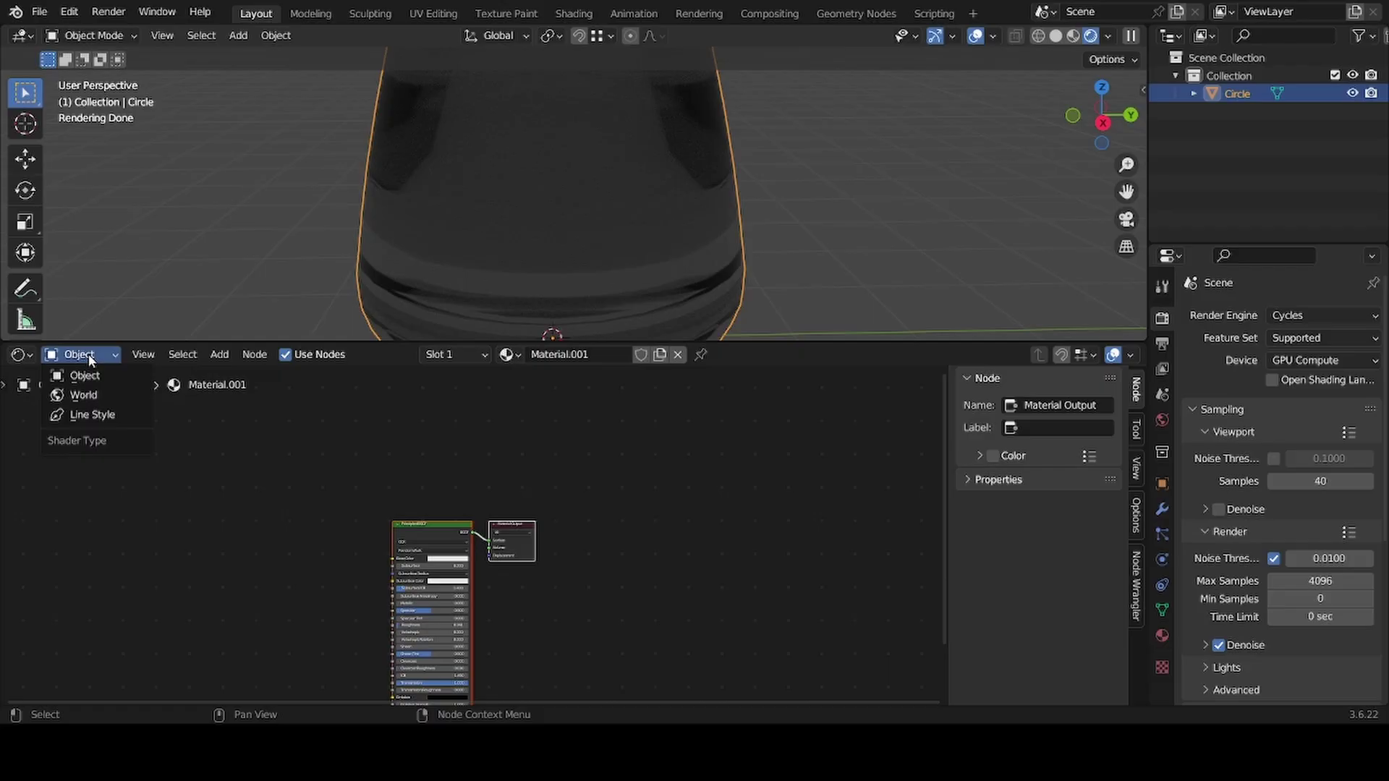
left_click(94, 395)
scroll(376, 561, "up", 5)
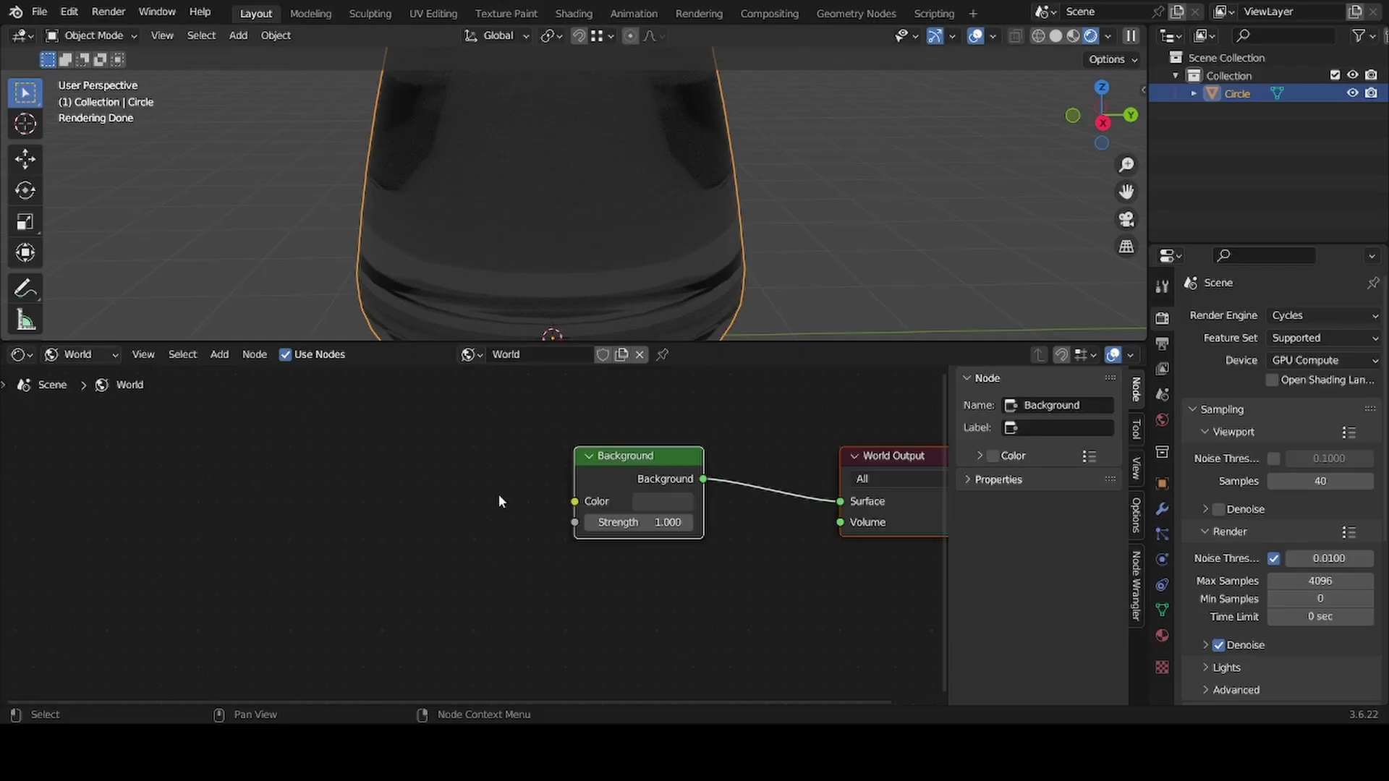
Step: Add an Environment Texture with mapping nodes to the World's Background node and load an interior room image into it
left_click(619, 462)
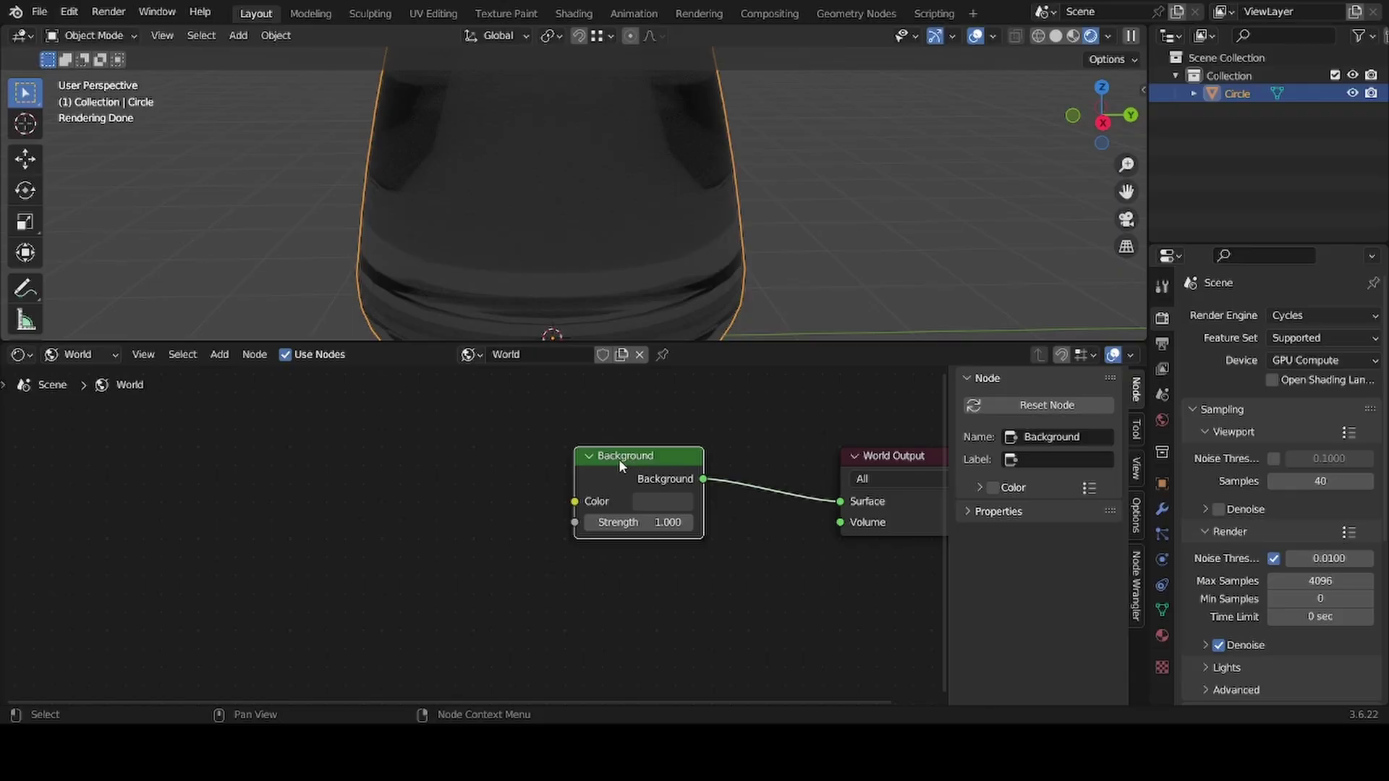
key("ctrl+t")
middle_click_drag(385, 477, 466, 458)
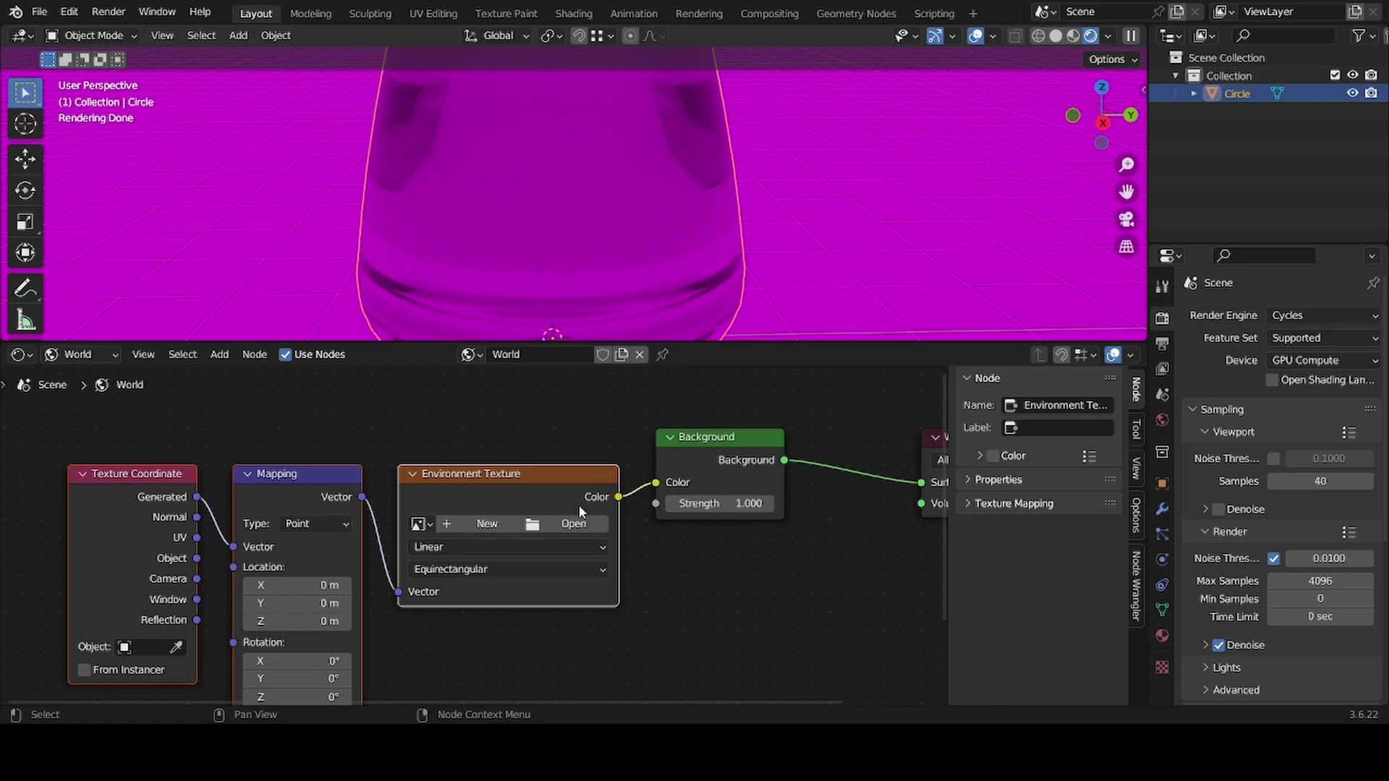
middle_click_drag(544, 473, 547, 446)
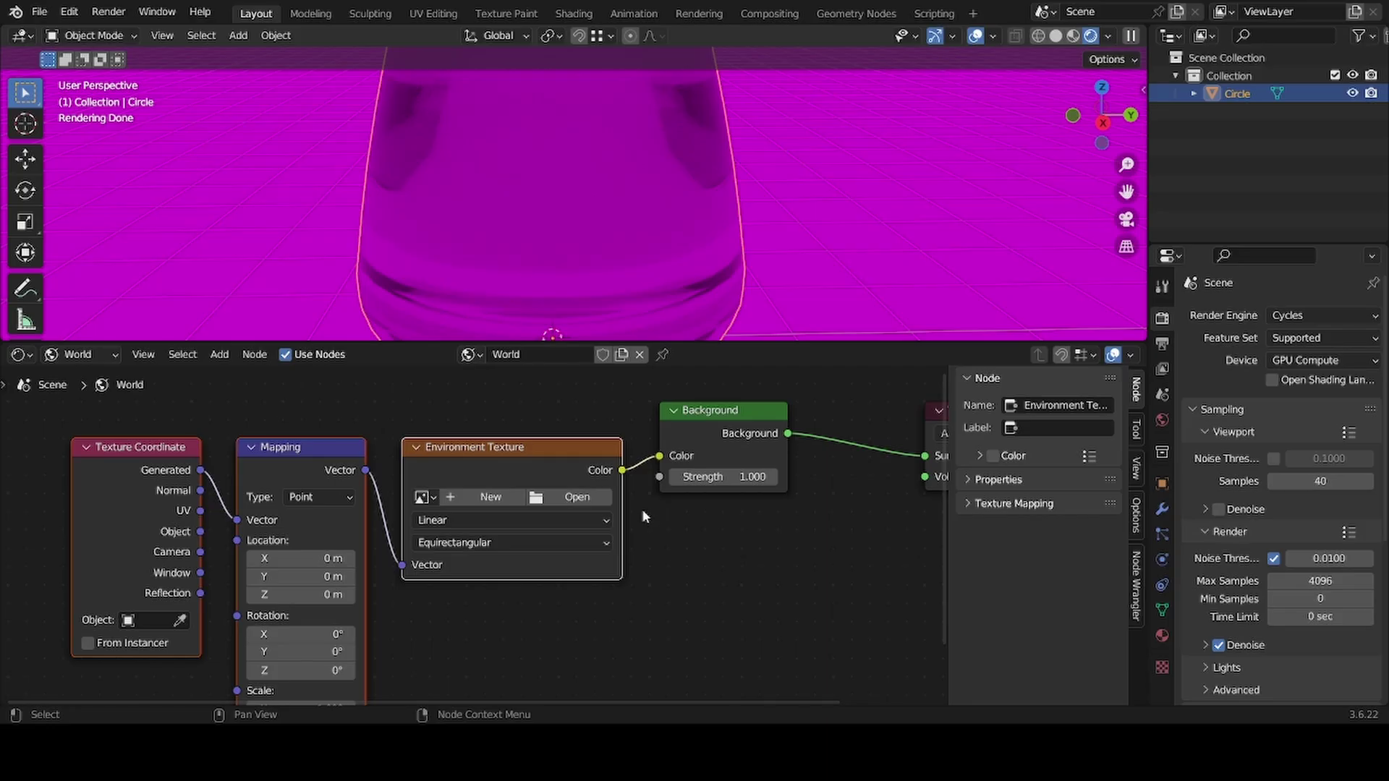
left_click(577, 496)
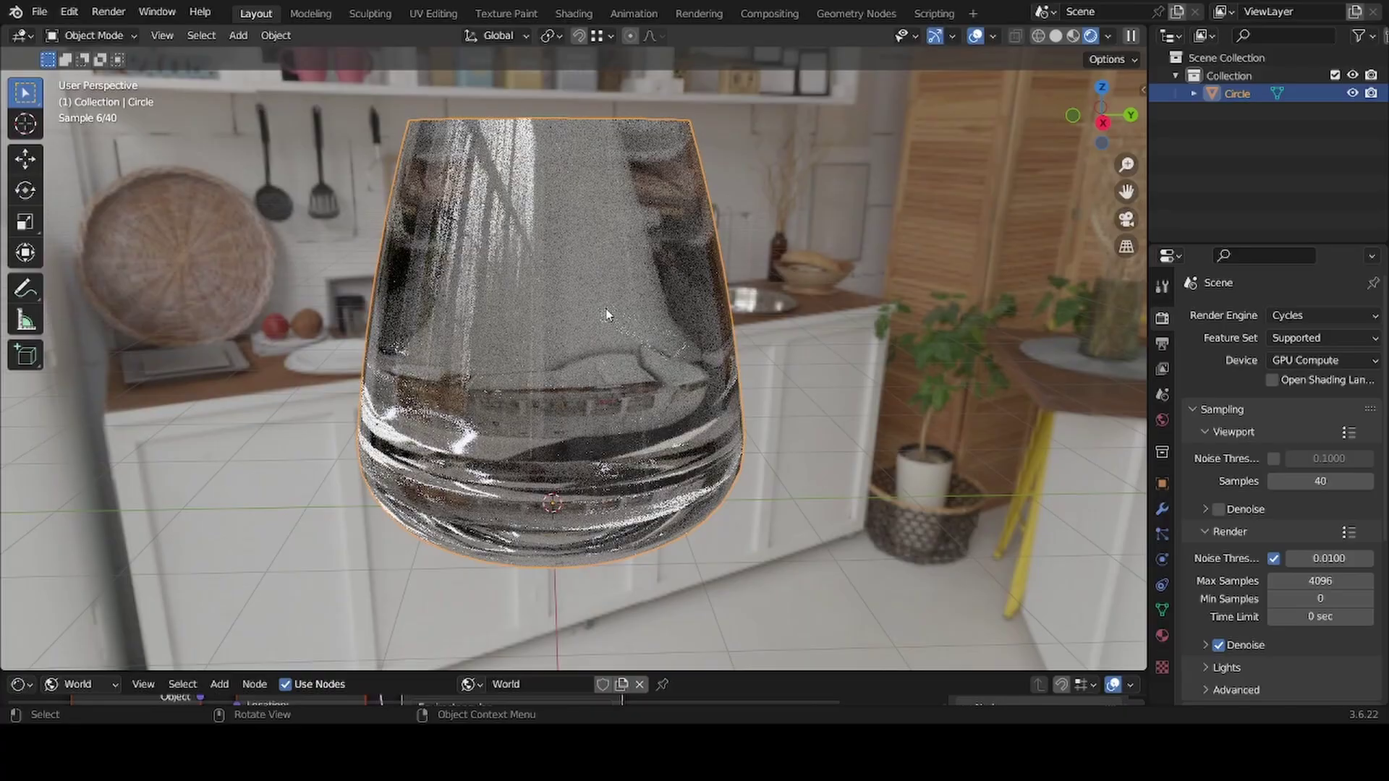
Step: Add a mesh plane at the base of the glass vessel
middle_click_drag(606, 314, 600, 263)
scroll(600, 263, "down", 5)
middle_click_drag(586, 329, 528, 388)
key("shift+a")
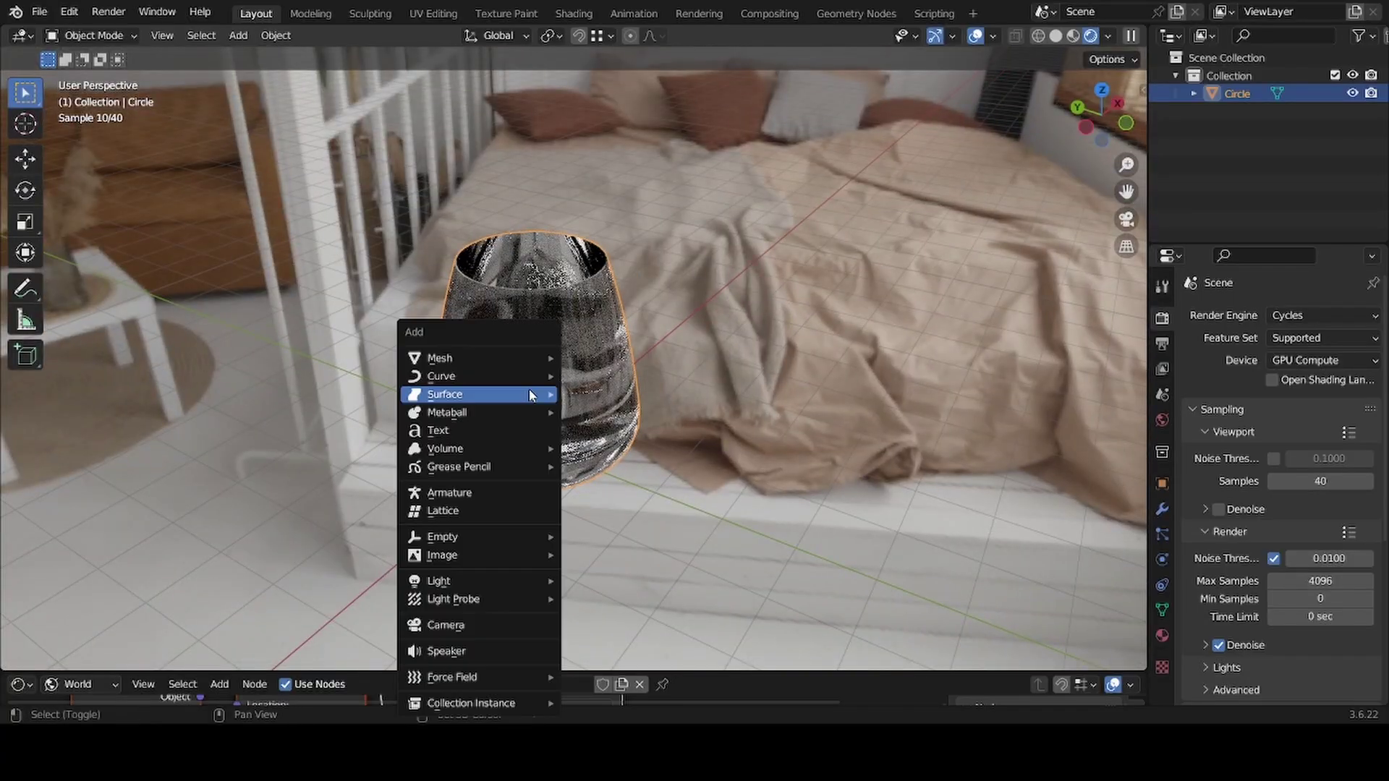
mouse_move(446, 357)
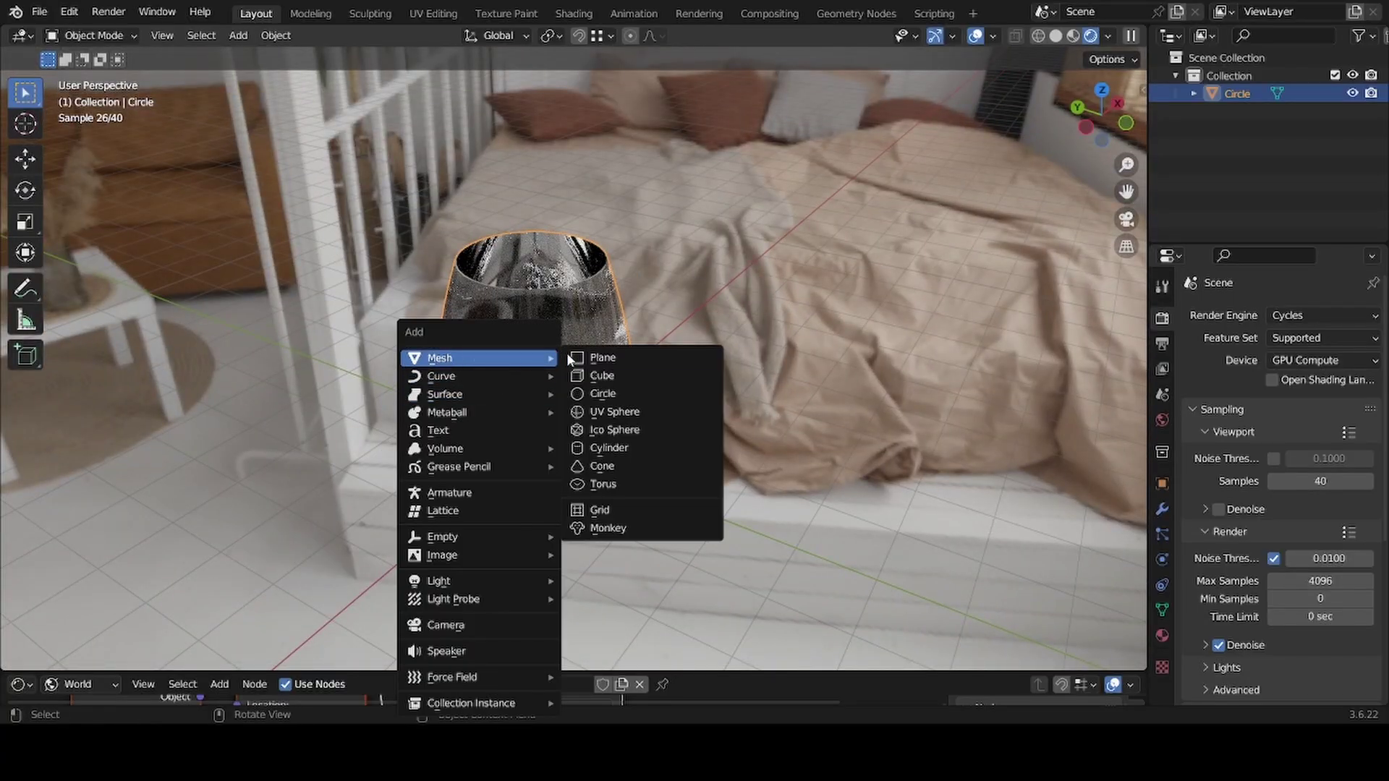
left_click(654, 354)
middle_click_drag(654, 354, 558, 289)
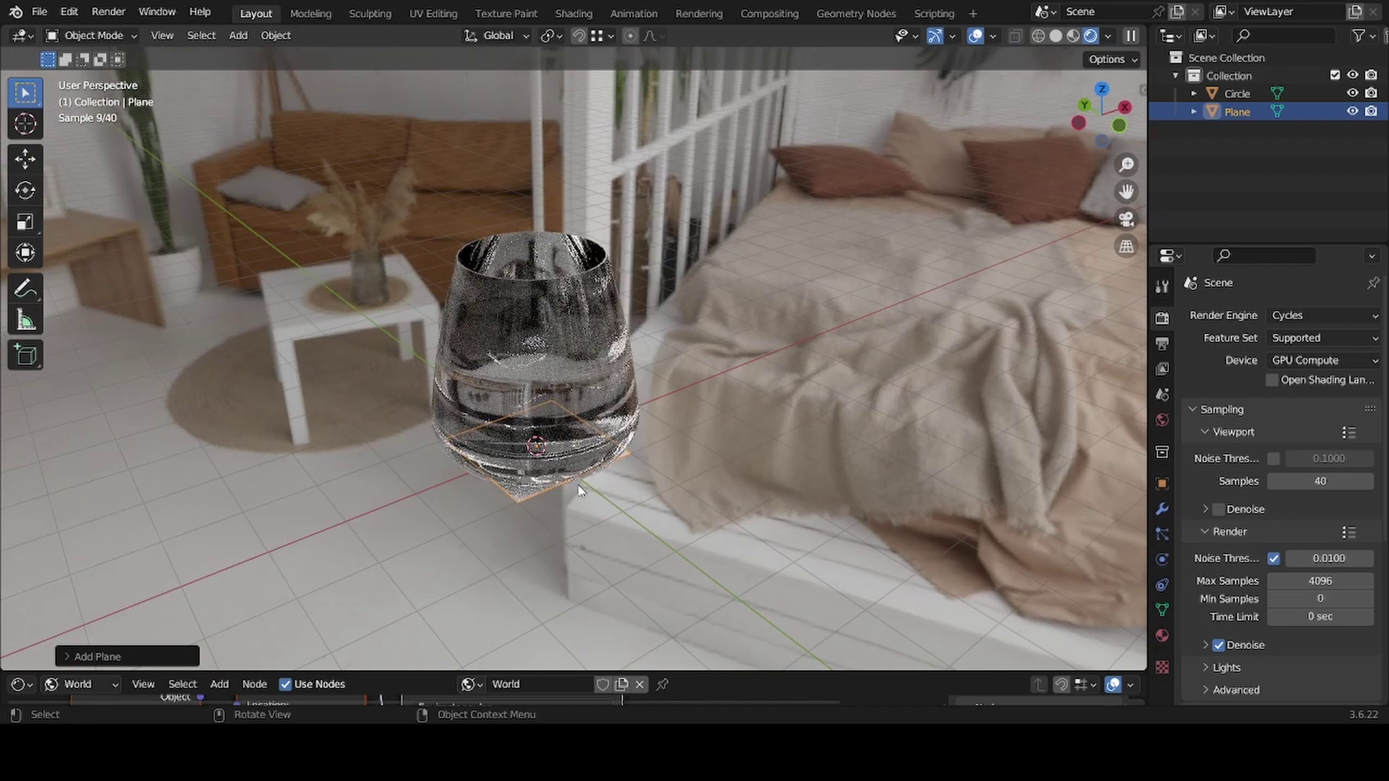
Step: Scale the vessel down uniformly to roughly a third of its size so that it stands well within the plane
left_click(500, 335)
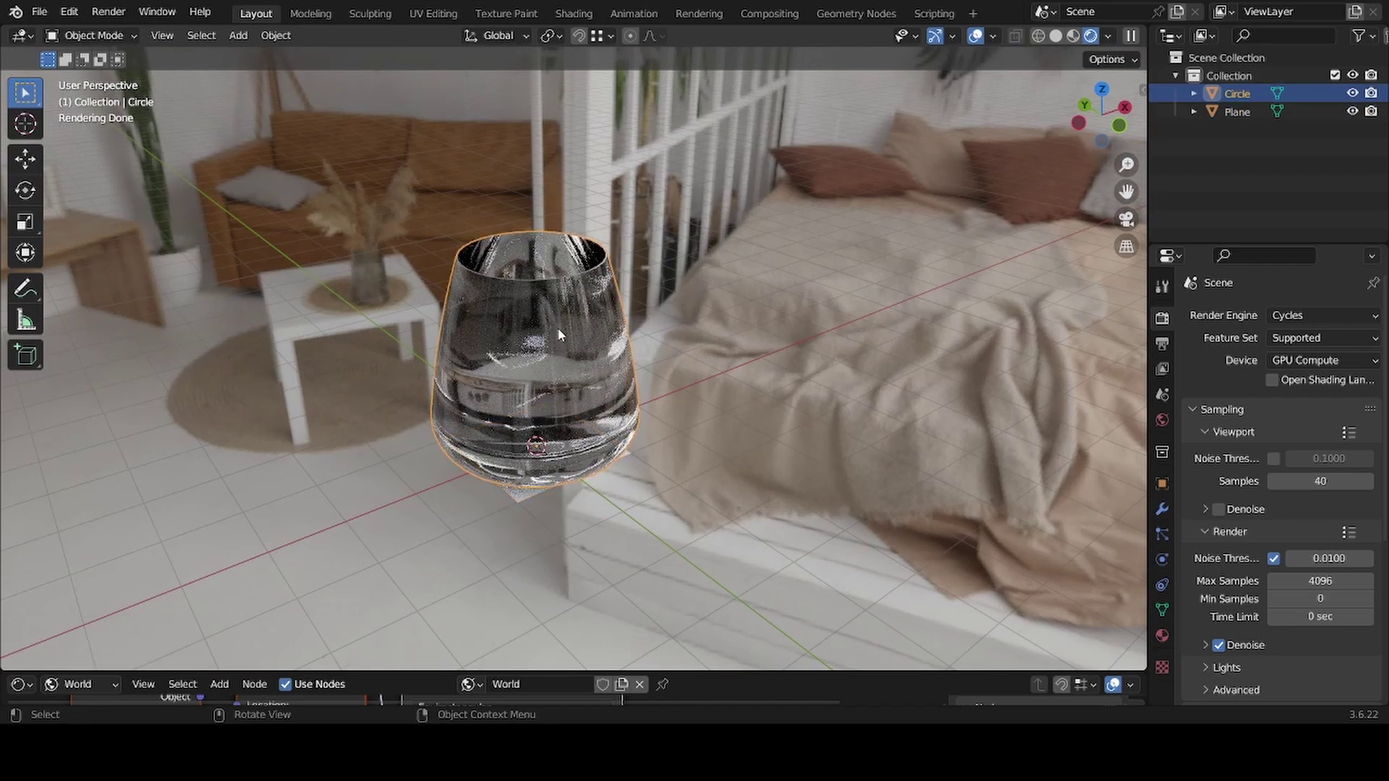
key("s")
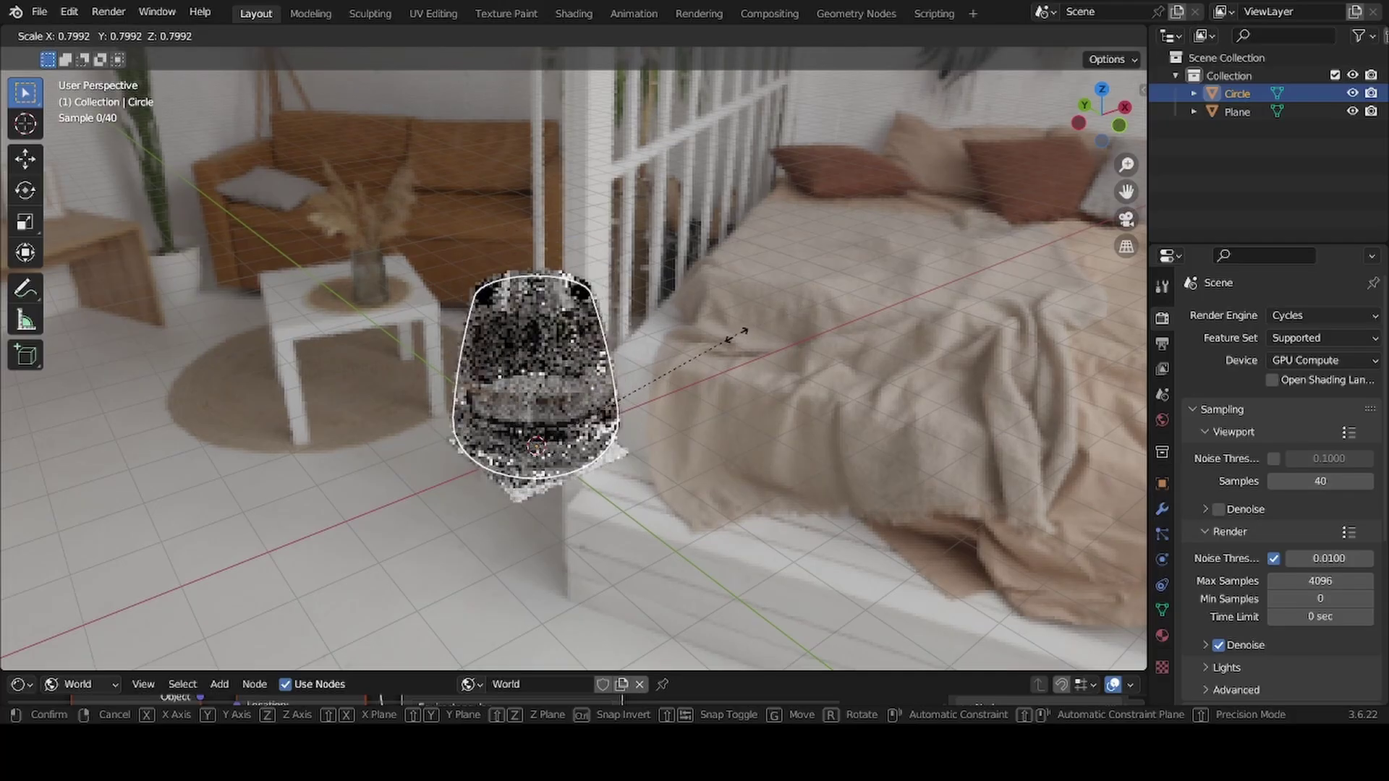
left_click(615, 410)
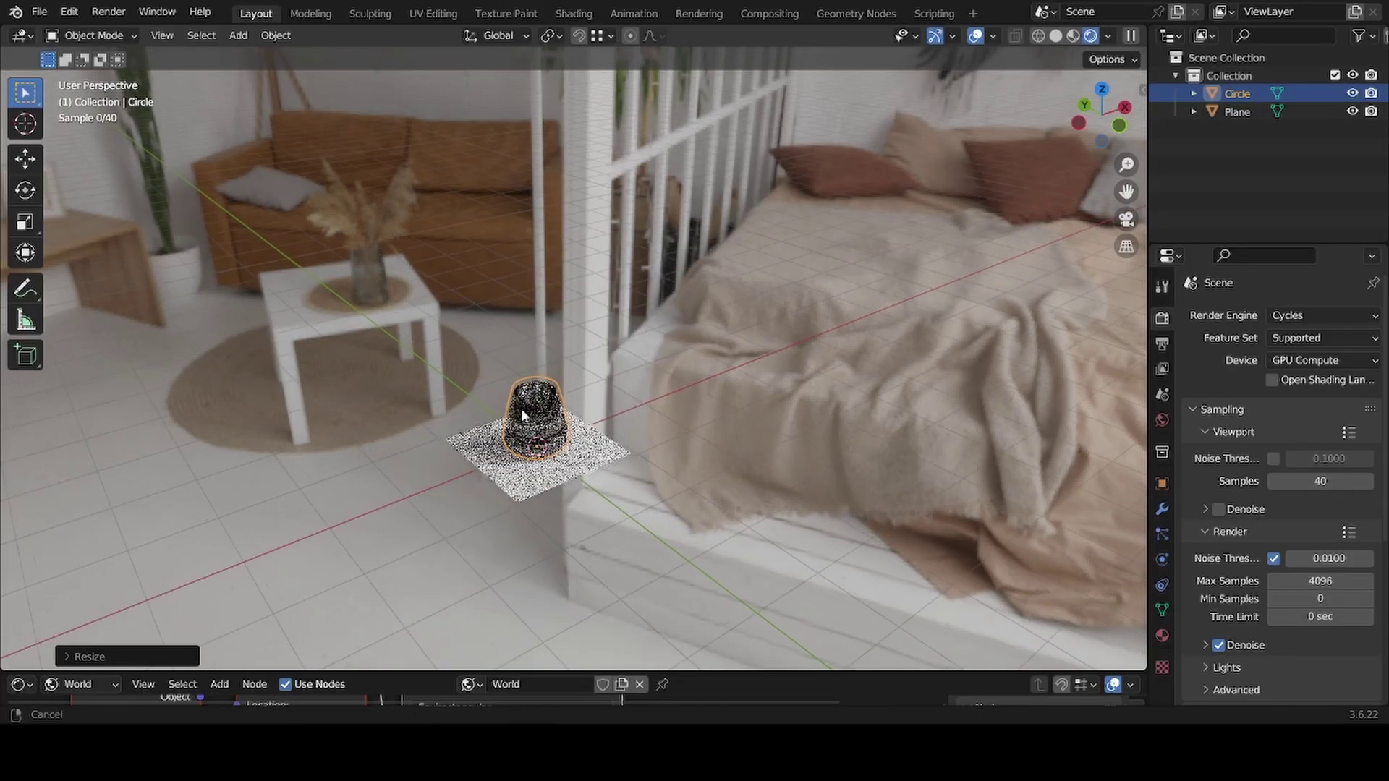
scroll(524, 414, "up", 6)
scroll(514, 288, "up", 2)
middle_click_drag(514, 288, 635, 251)
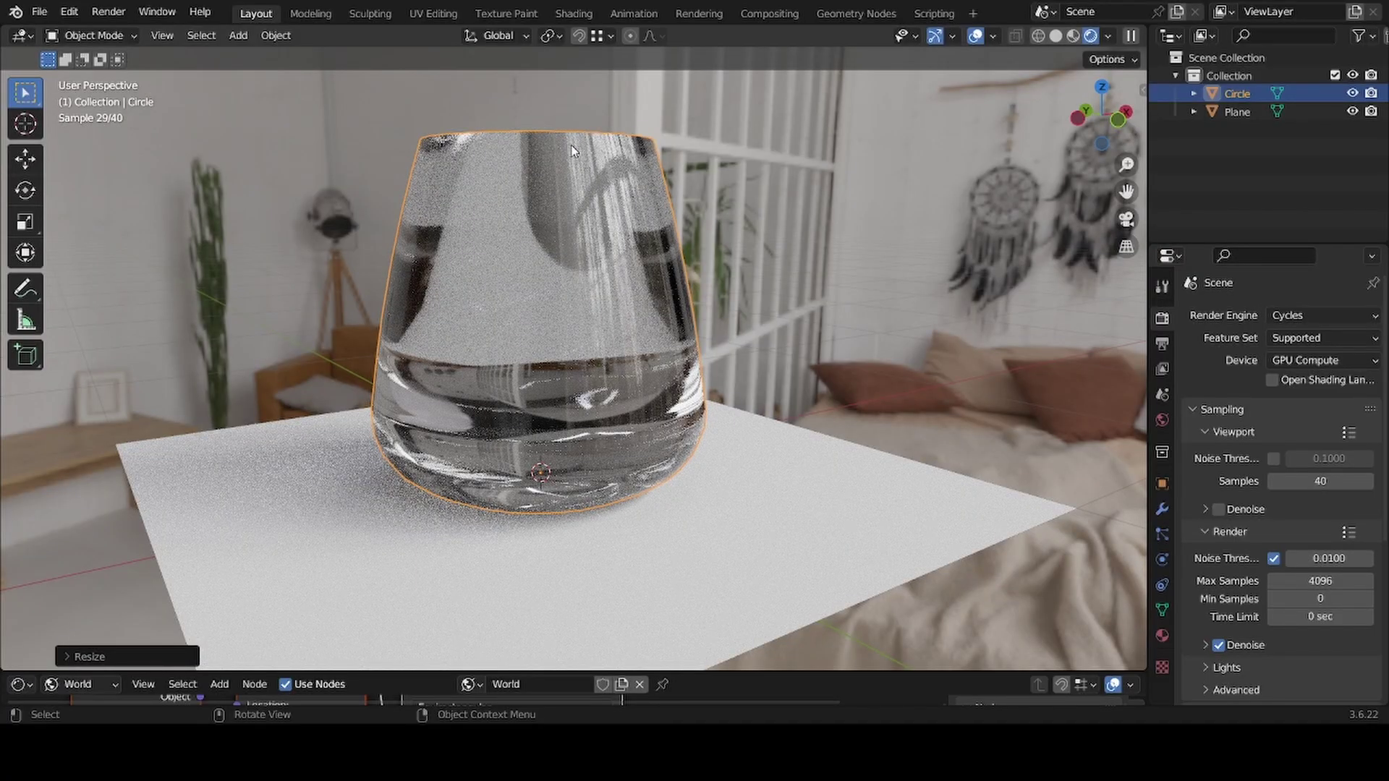
Step: Turn on the Face Orientation overlay and examine the vessel's outer and inner surfaces from above
left_click(993, 36)
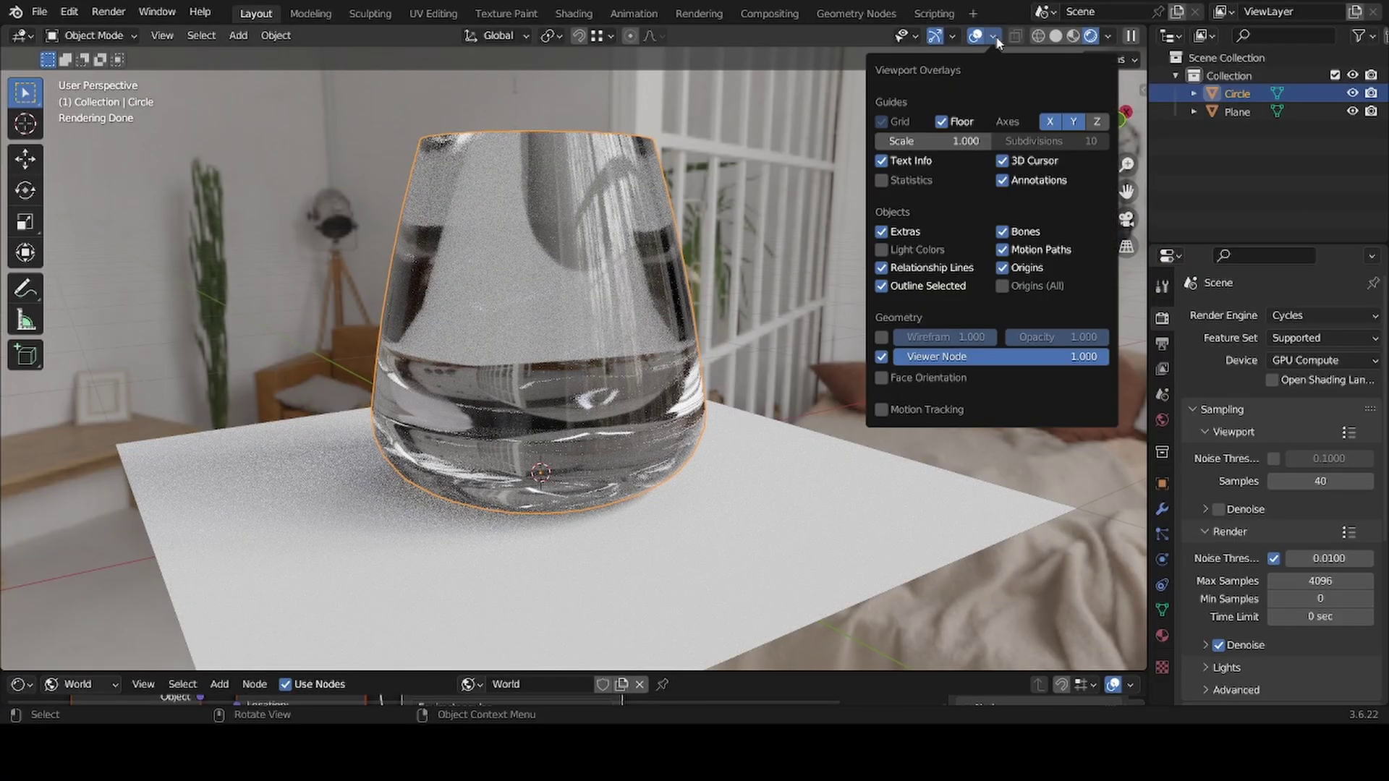
left_click(881, 377)
middle_click_drag(545, 282, 527, 212)
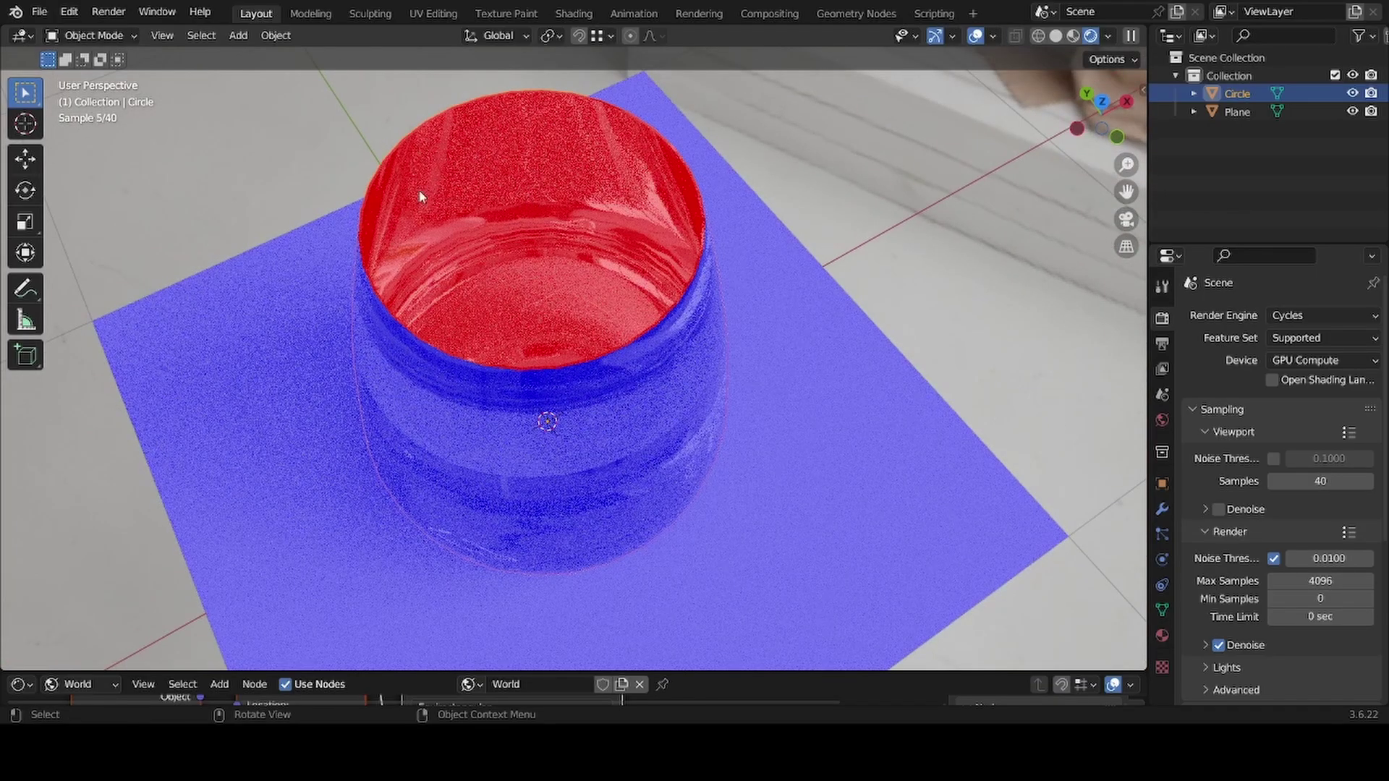
middle_click_drag(531, 312, 615, 201)
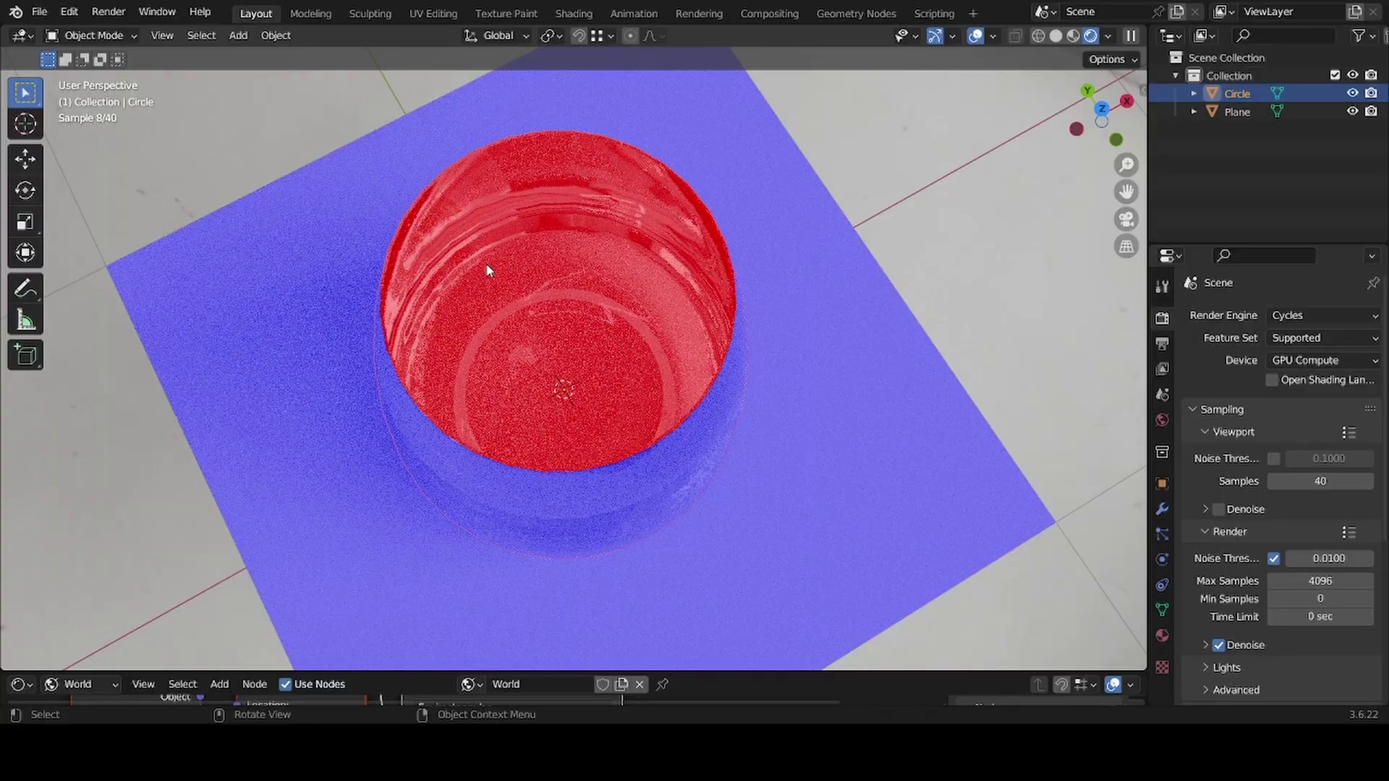
Step: Select all of the vessel's inner faces from the floor's centre up to and including the rim, and flip their normals
left_click(1055, 36)
key("Tab")
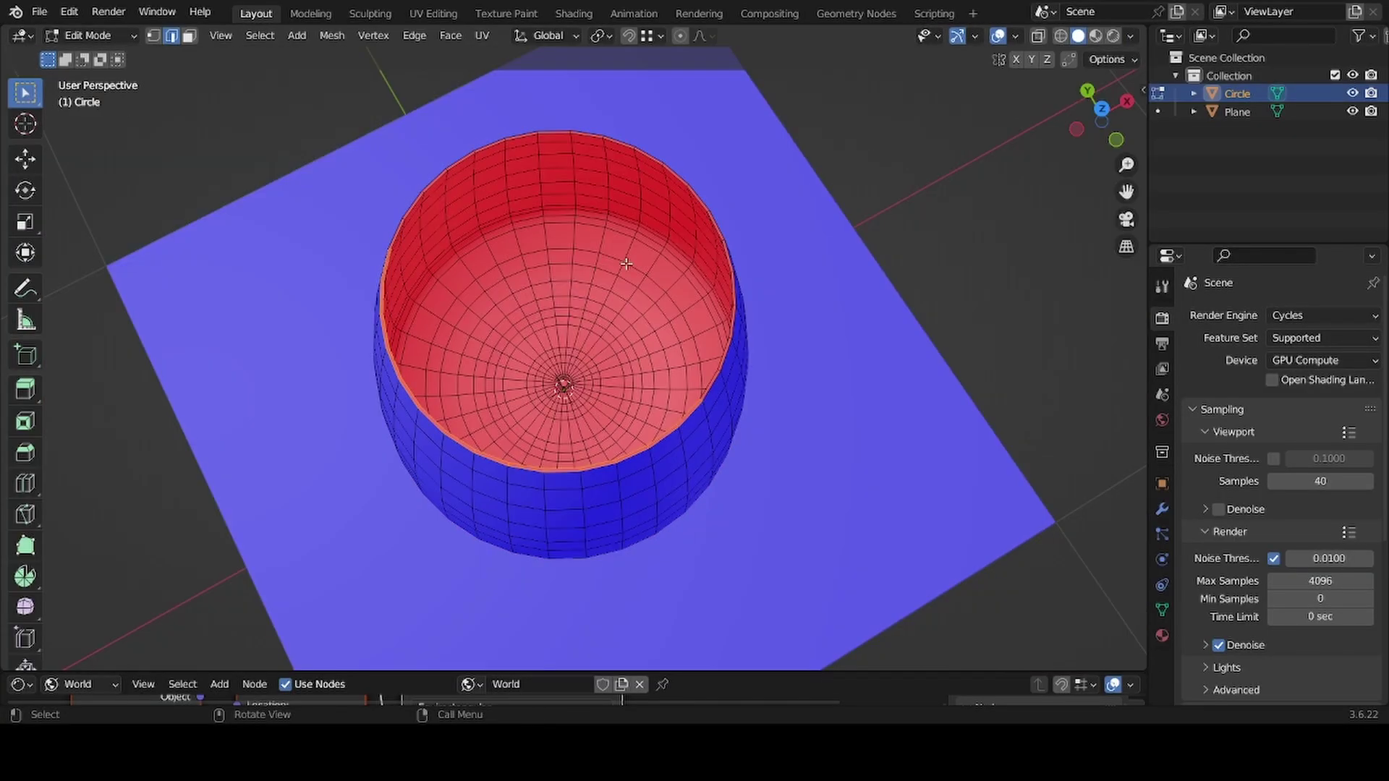
scroll(529, 350, "up", 6)
scroll(559, 383, "up", 2)
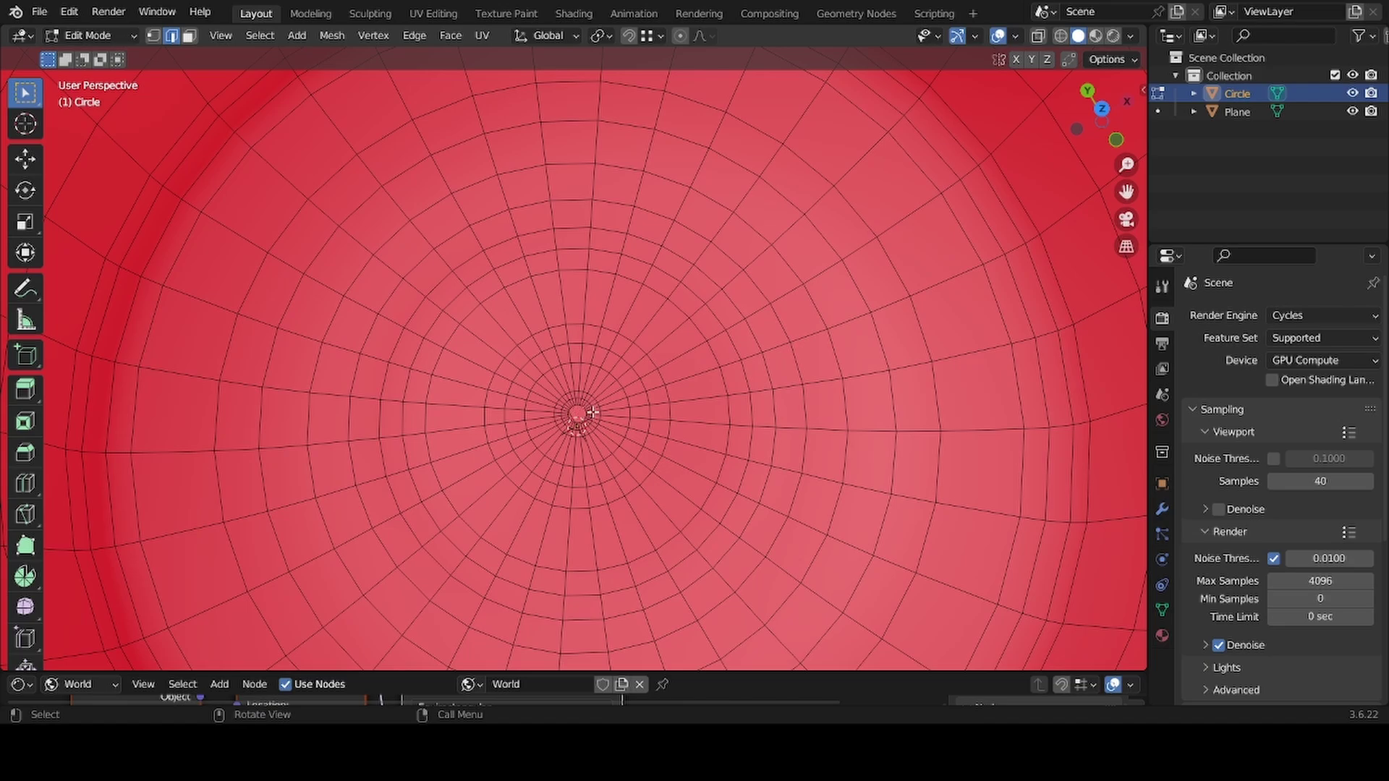
key("3")
scroll(622, 405, "down", 8)
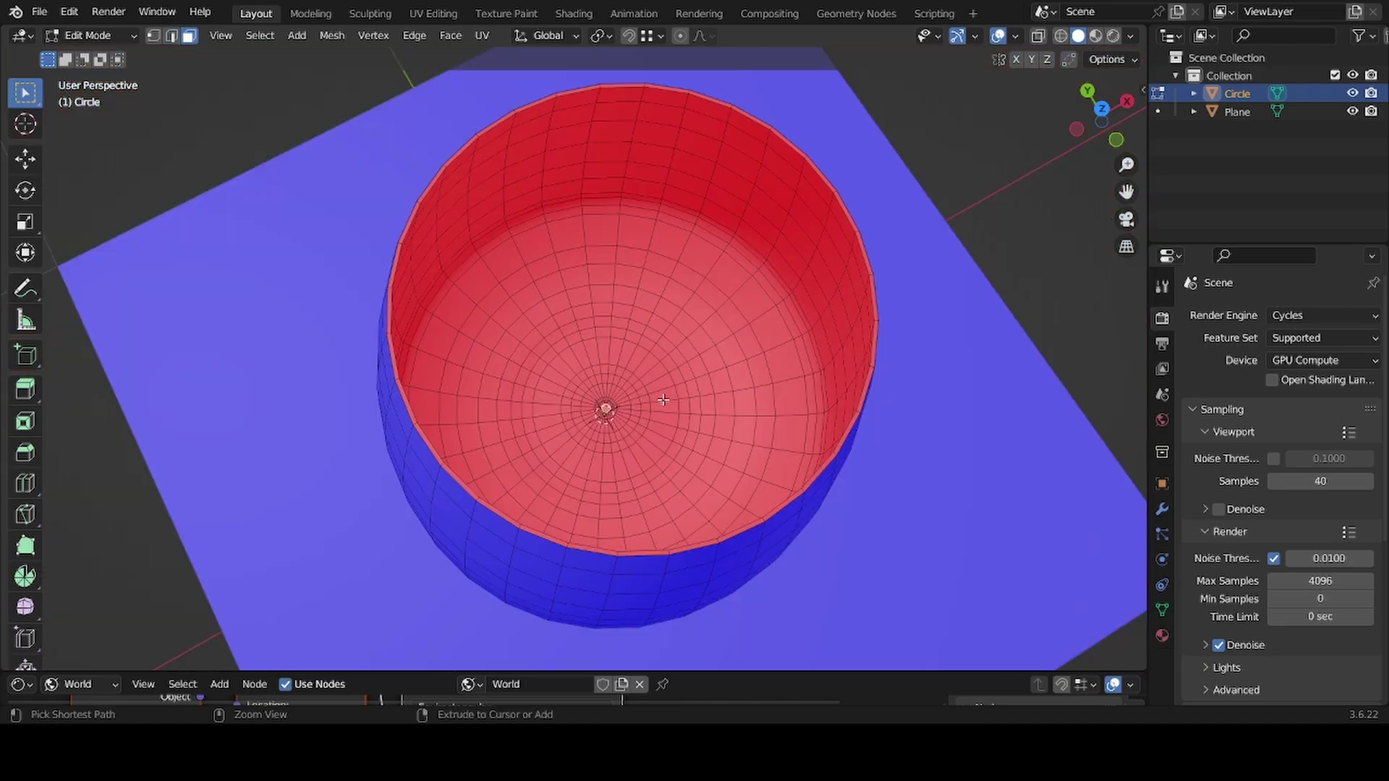
key("ctrl+KP_Add")
key("ctrl+KP_Add")
key("ctrl+KP_Add")
key("ctrl+KP_Add")
key("ctrl+KP_Add")
key("ctrl+KP_Add")
key("ctrl+KP_Add")
key("ctrl+KP_Add")
key("ctrl+KP_Add")
key("ctrl+KP_Add")
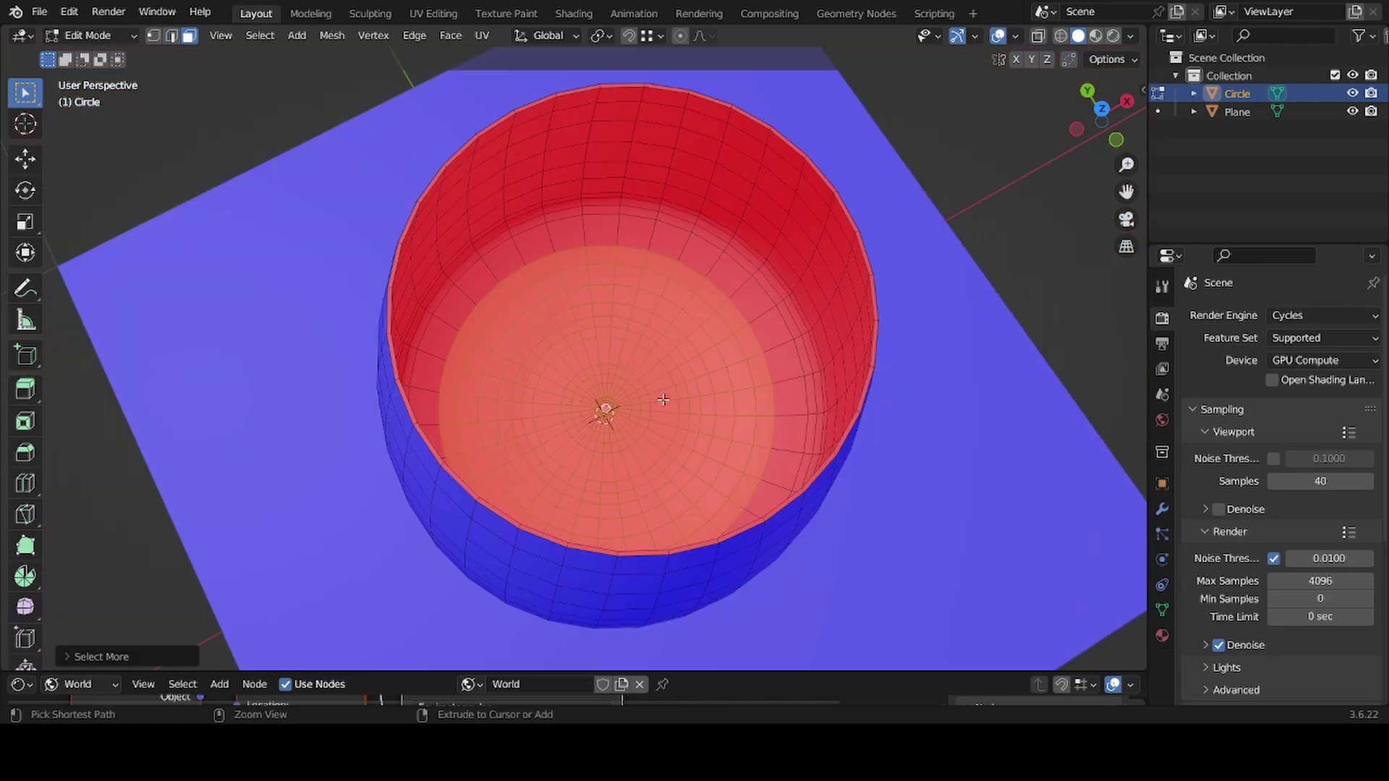
key("ctrl+KP_Add")
key("ctrl+KP_Add")
key("ctrl+KP_Add")
key("ctrl+KP_Add")
key("ctrl+KP_Add")
key("ctrl+KP_Add")
key("ctrl+KP_Add")
key("ctrl+KP_Add")
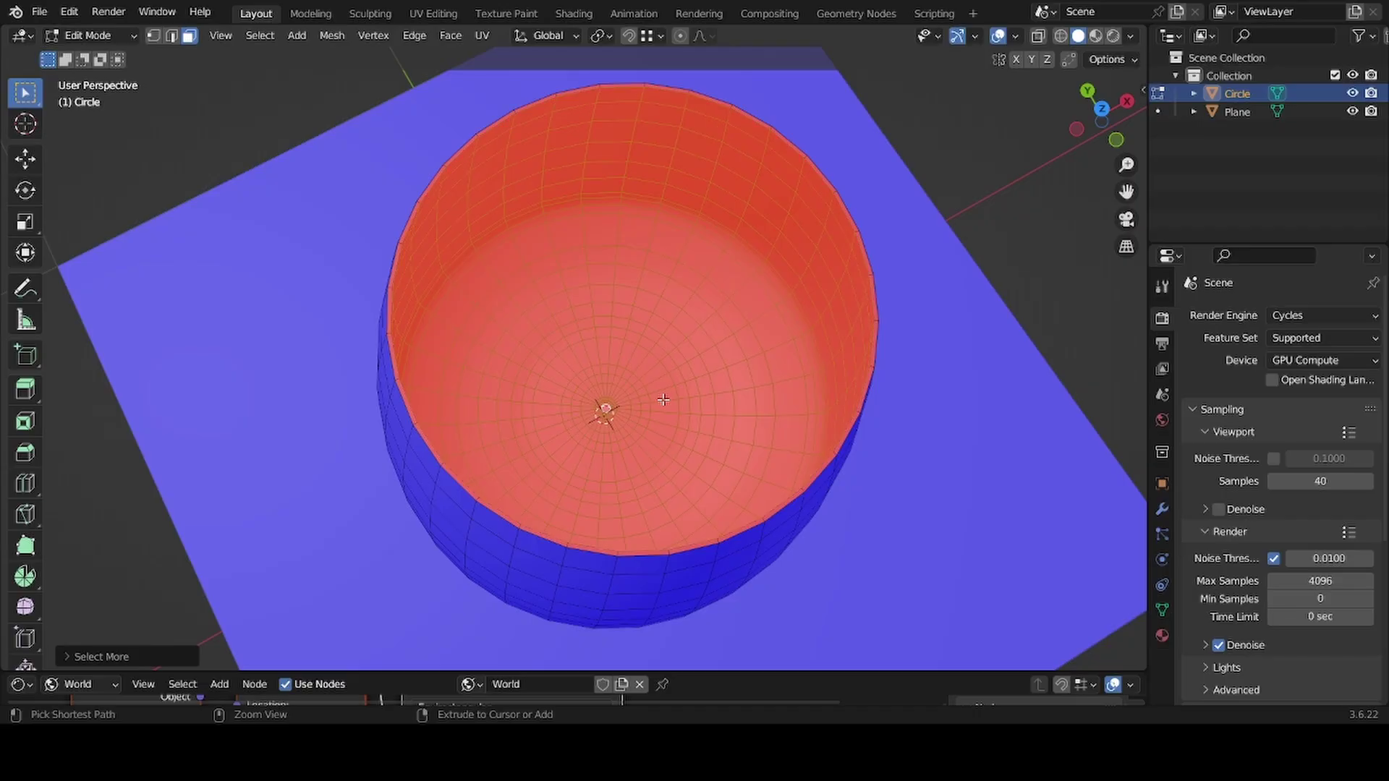
scroll(880, 196, "up", 5)
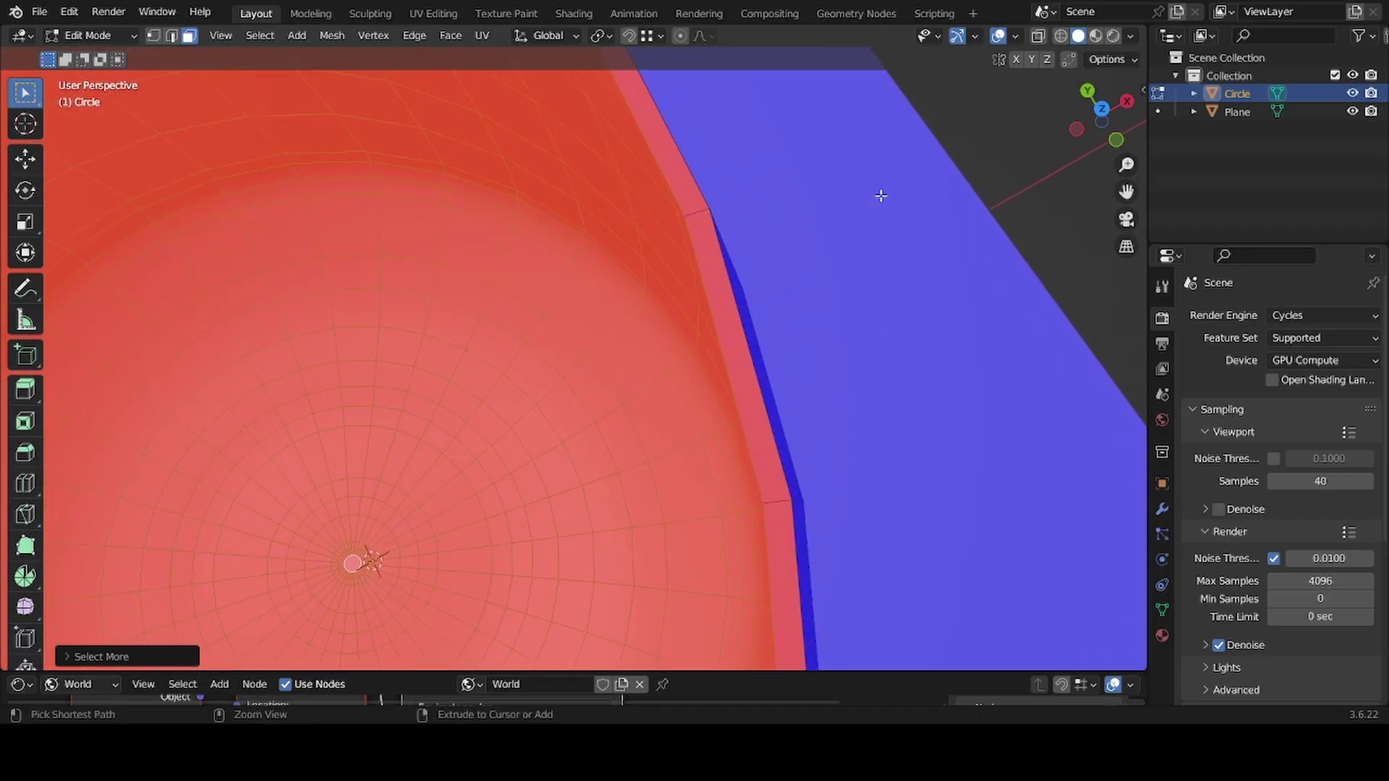
key("ctrl+KP_Add")
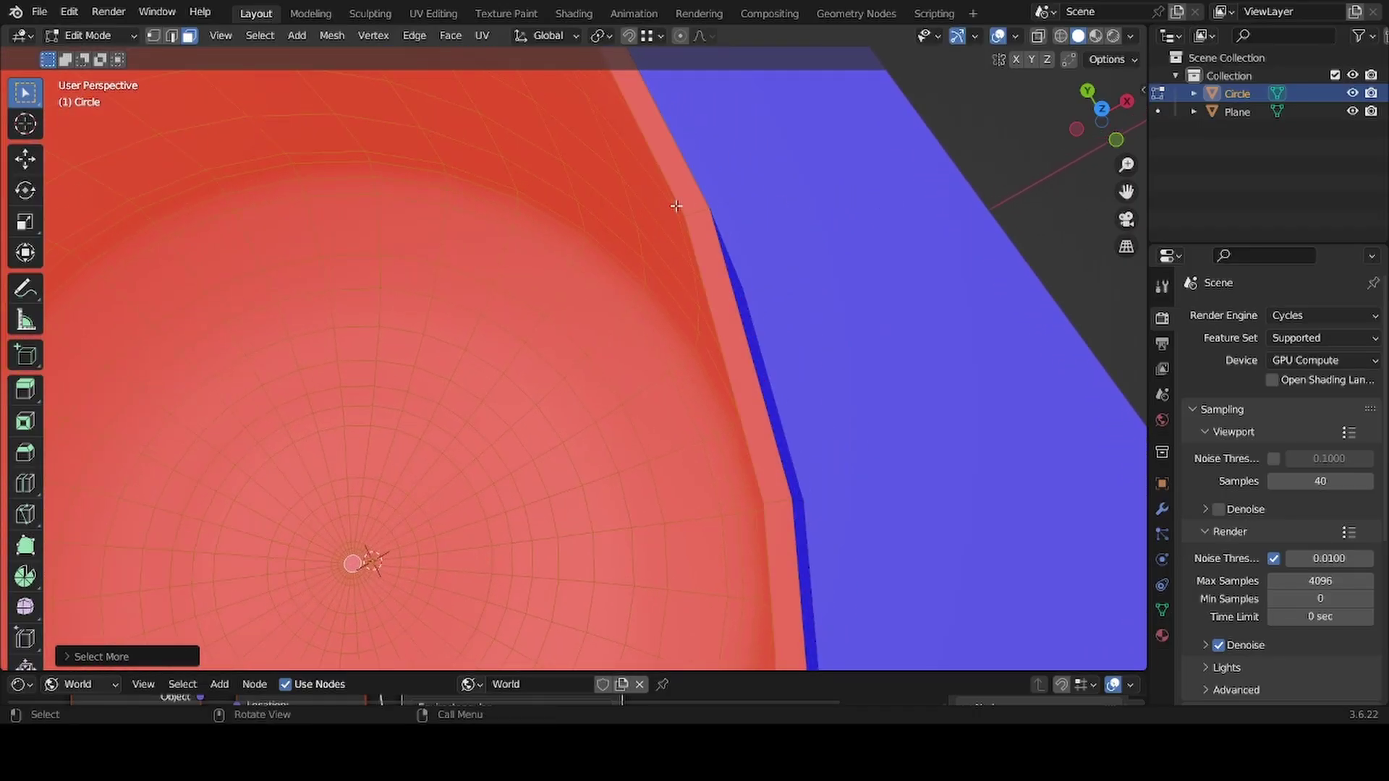
key("alt+n")
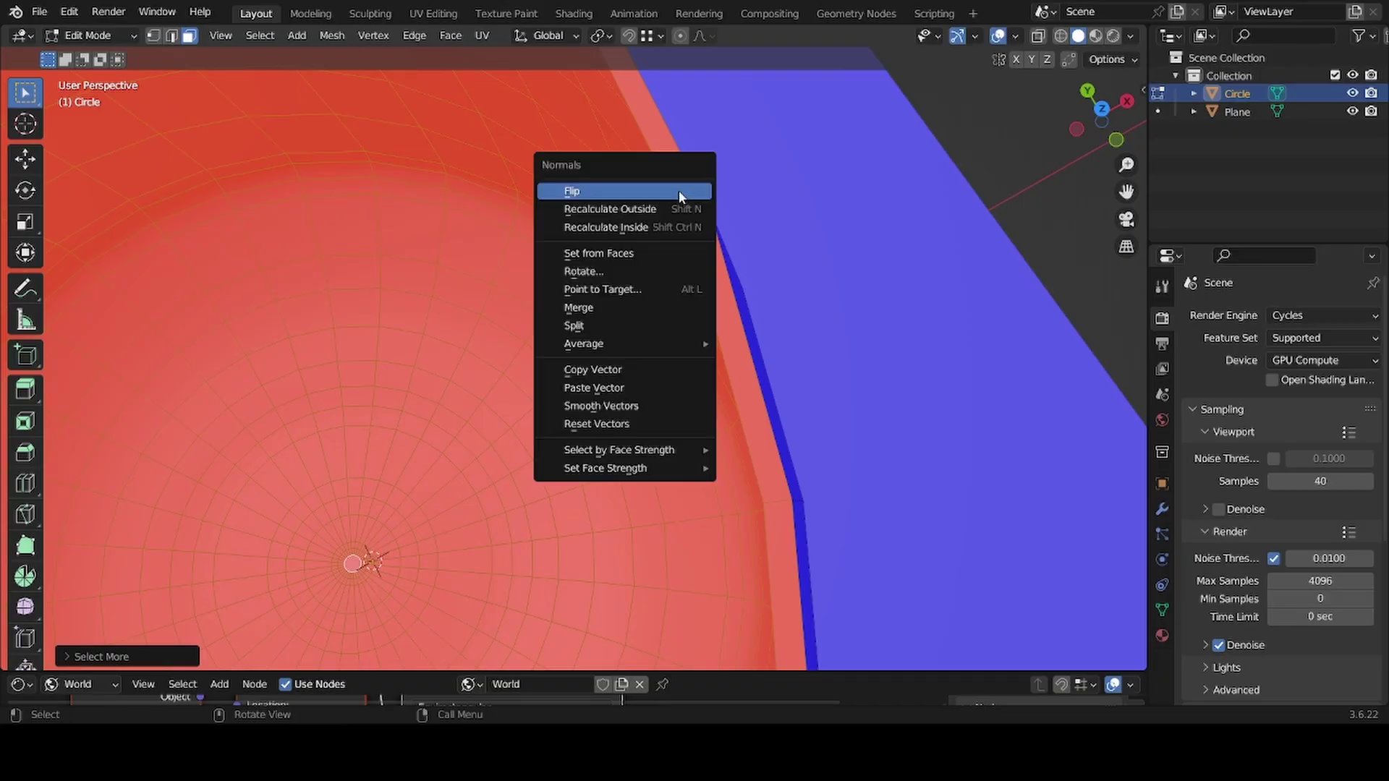
left_click(679, 190)
scroll(759, 233, "down", 8)
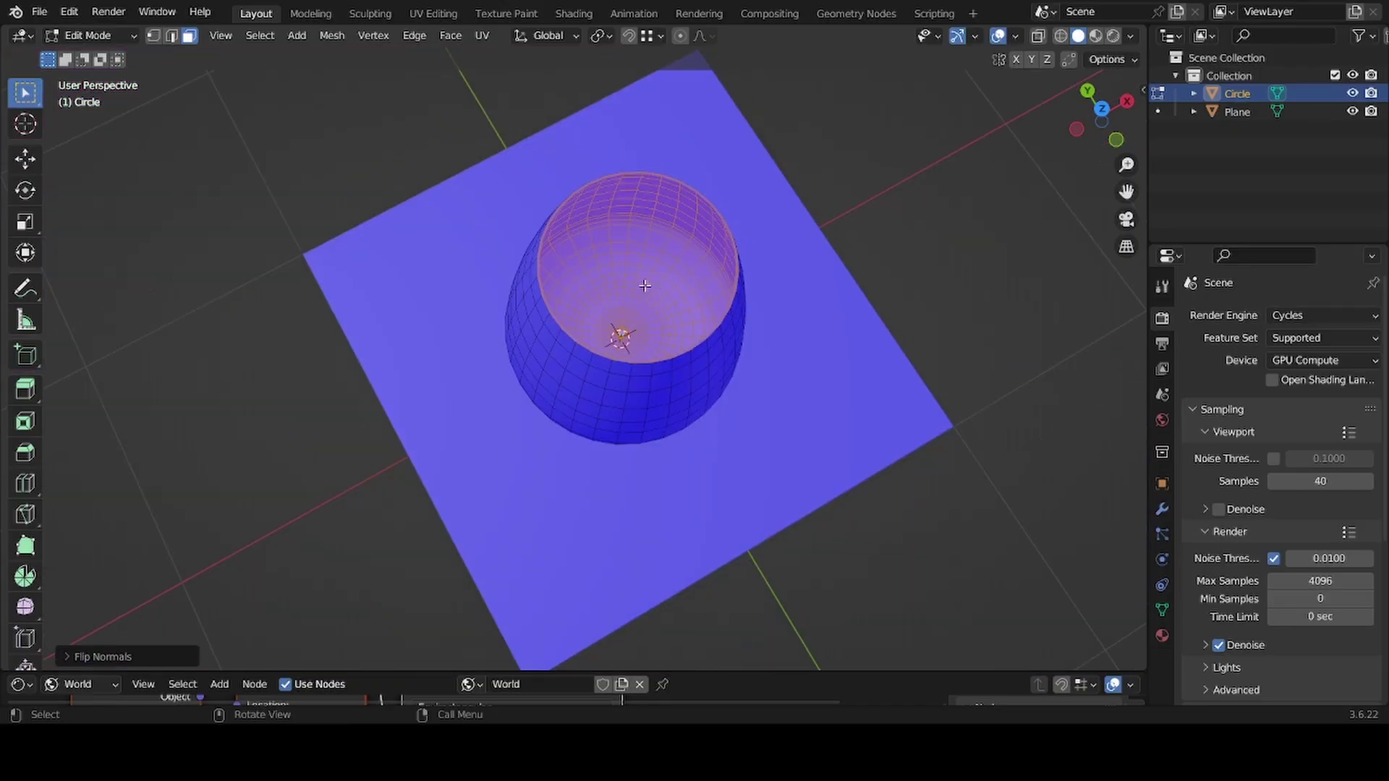
Step: Turn off the Face Orientation overlay and clear the face selection
left_click(1016, 36)
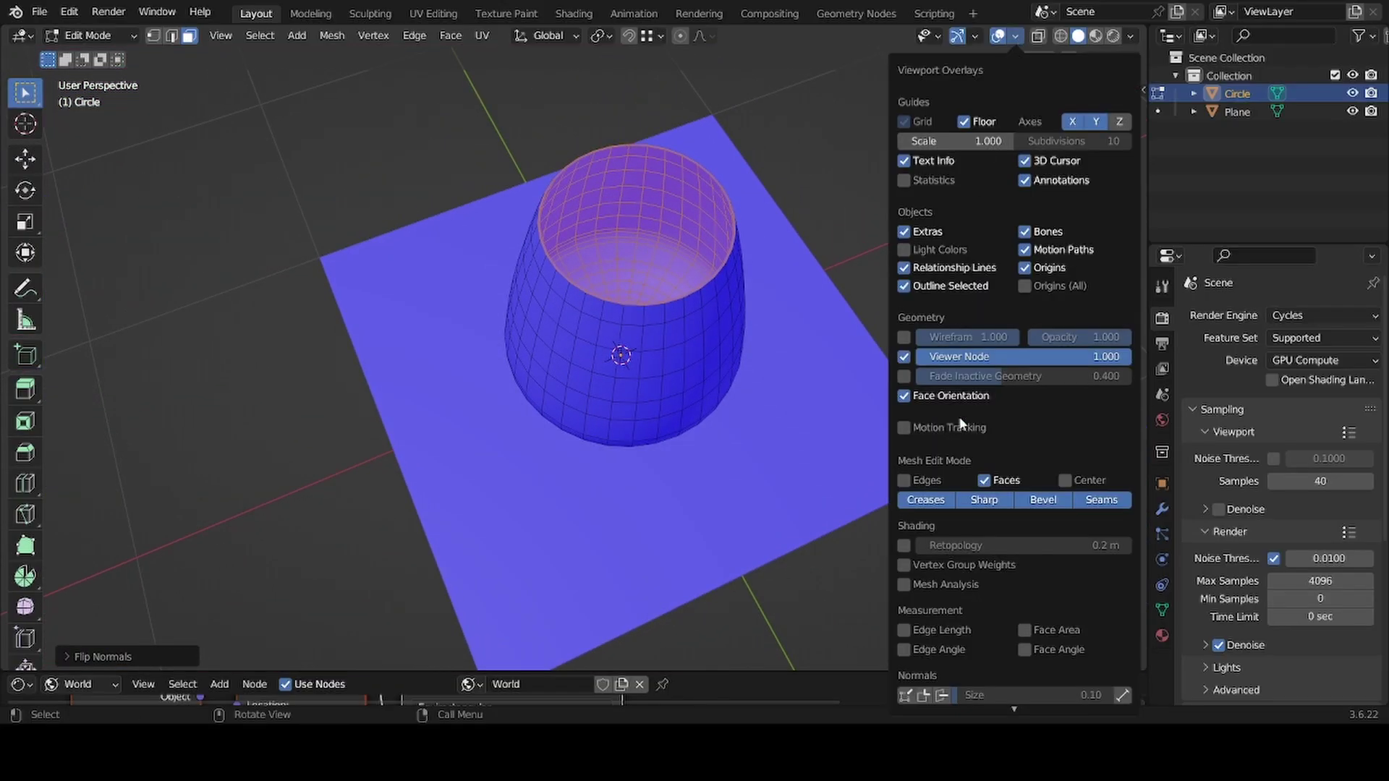
left_click(904, 396)
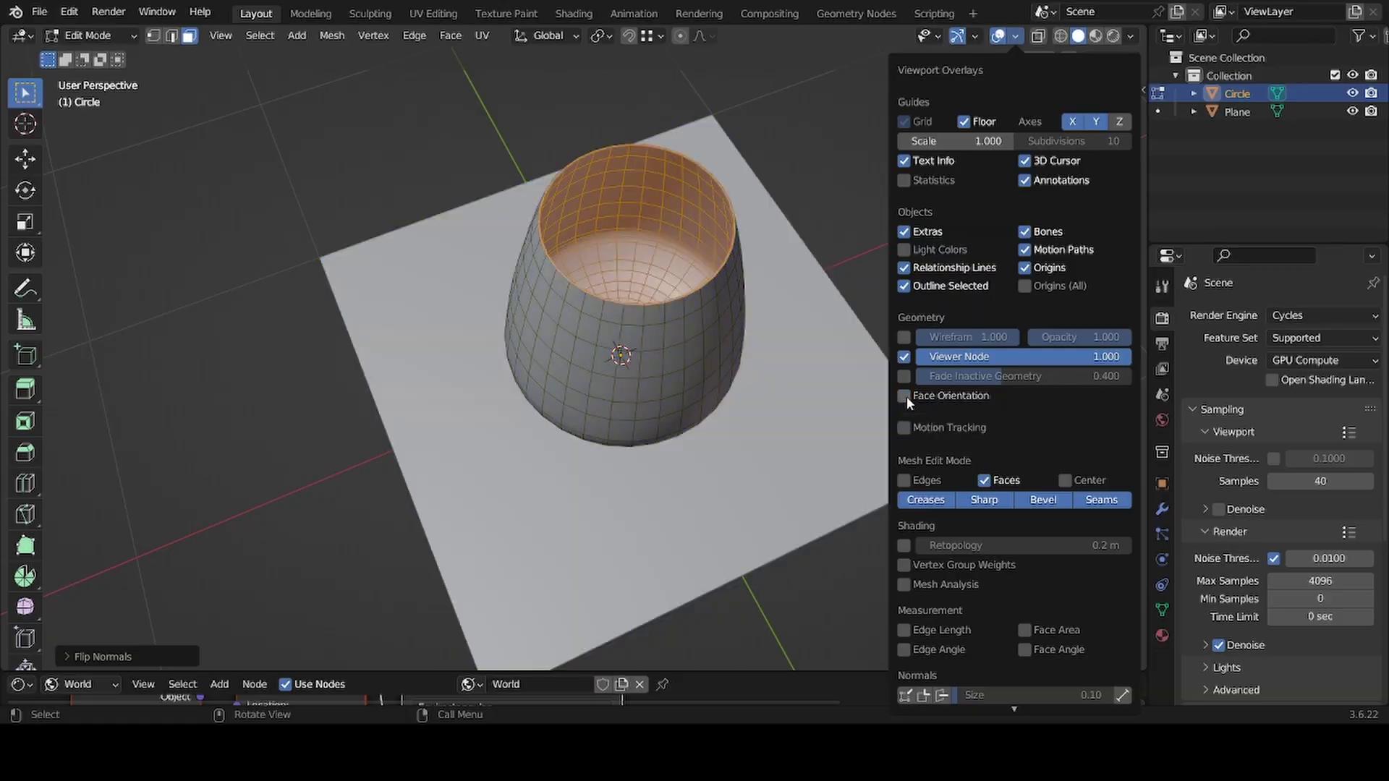
left_click(779, 162)
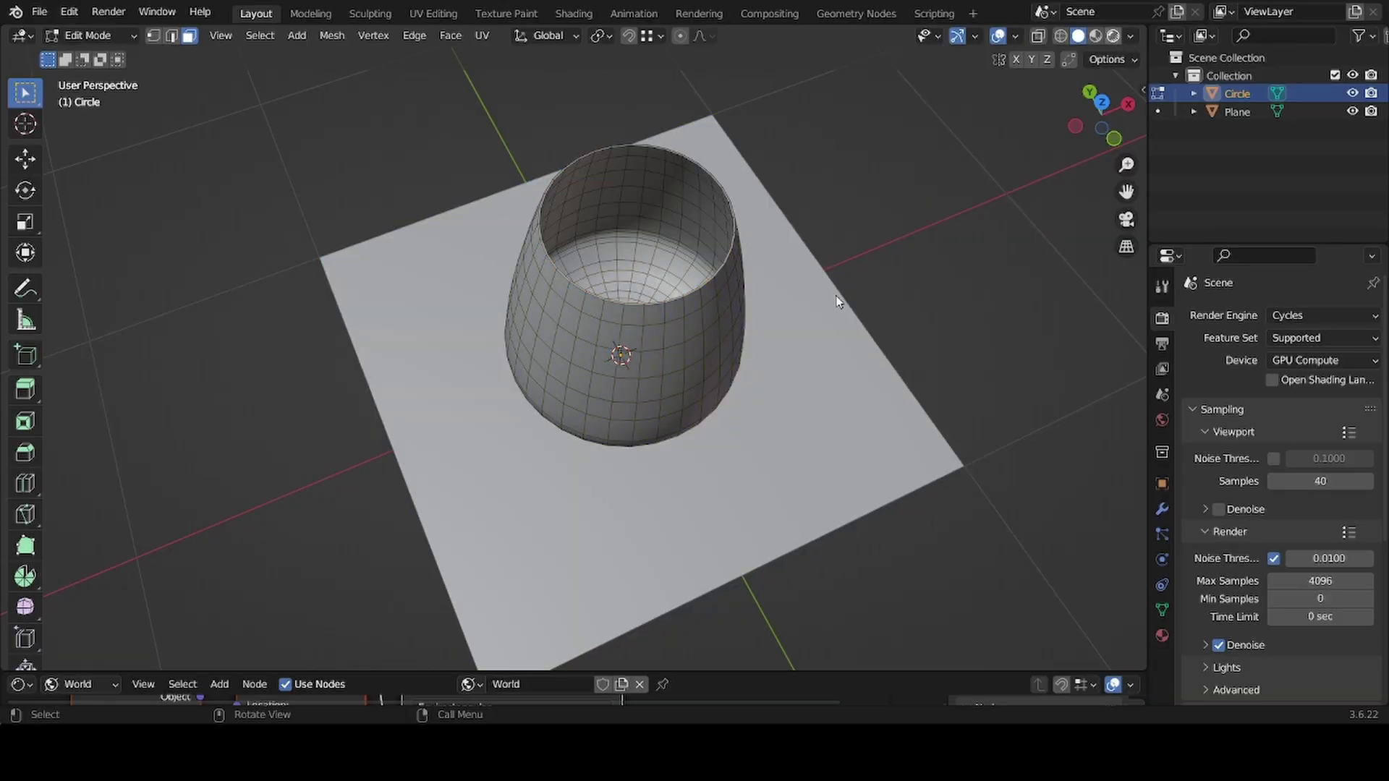
Step: Preview the vessel in rendered front view, limited to a render region around its thick base
key("z")
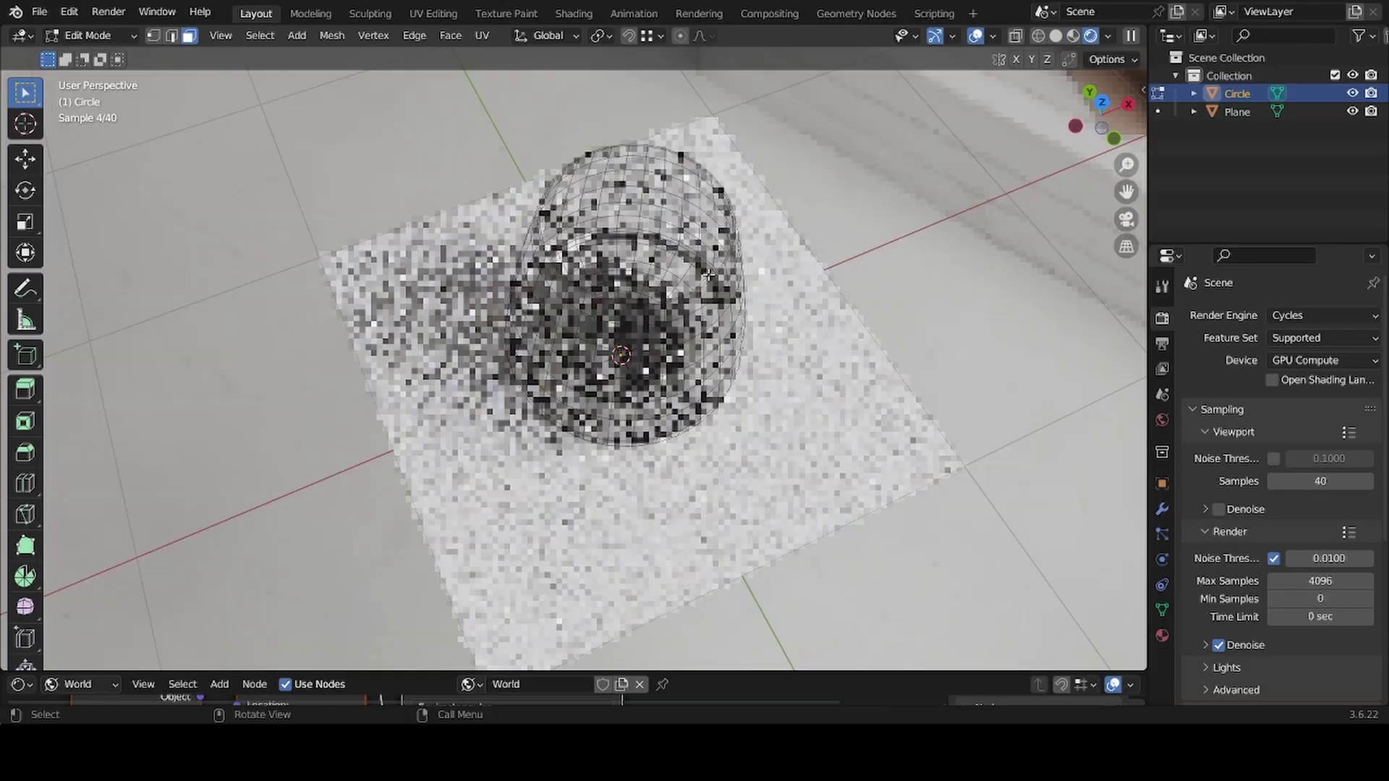
key("Tab")
key("KP_1")
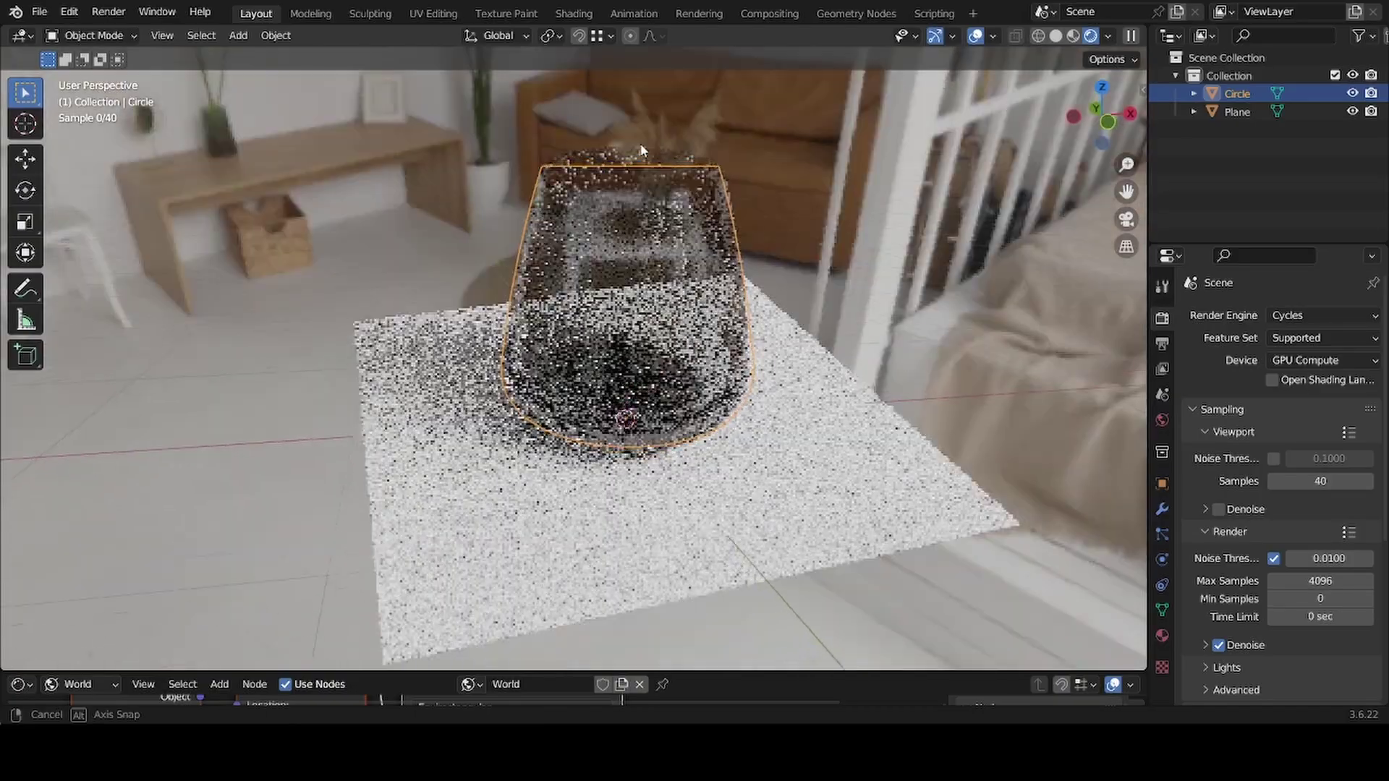
scroll(550, 361, "down", 4)
middle_click_drag(527, 340, 544, 345, "shift")
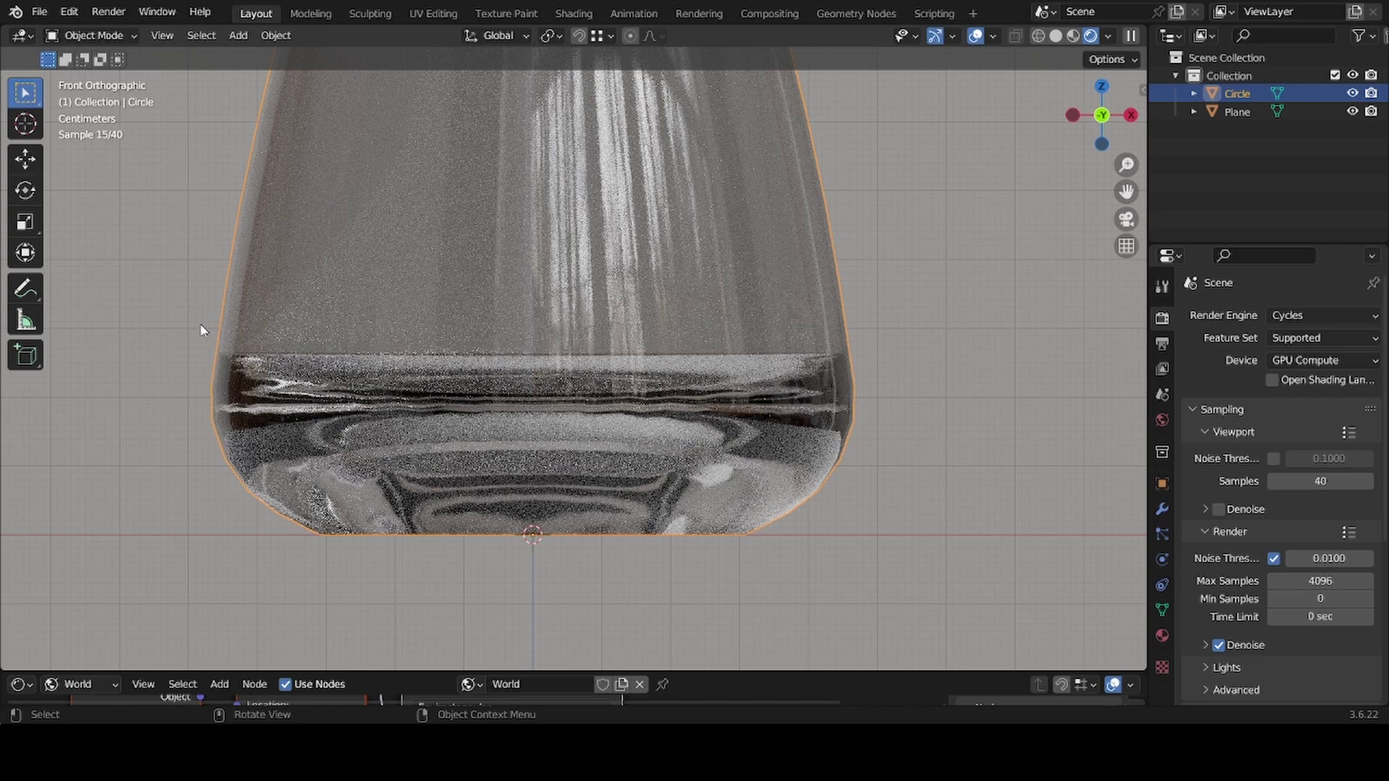
key("ctrl+b")
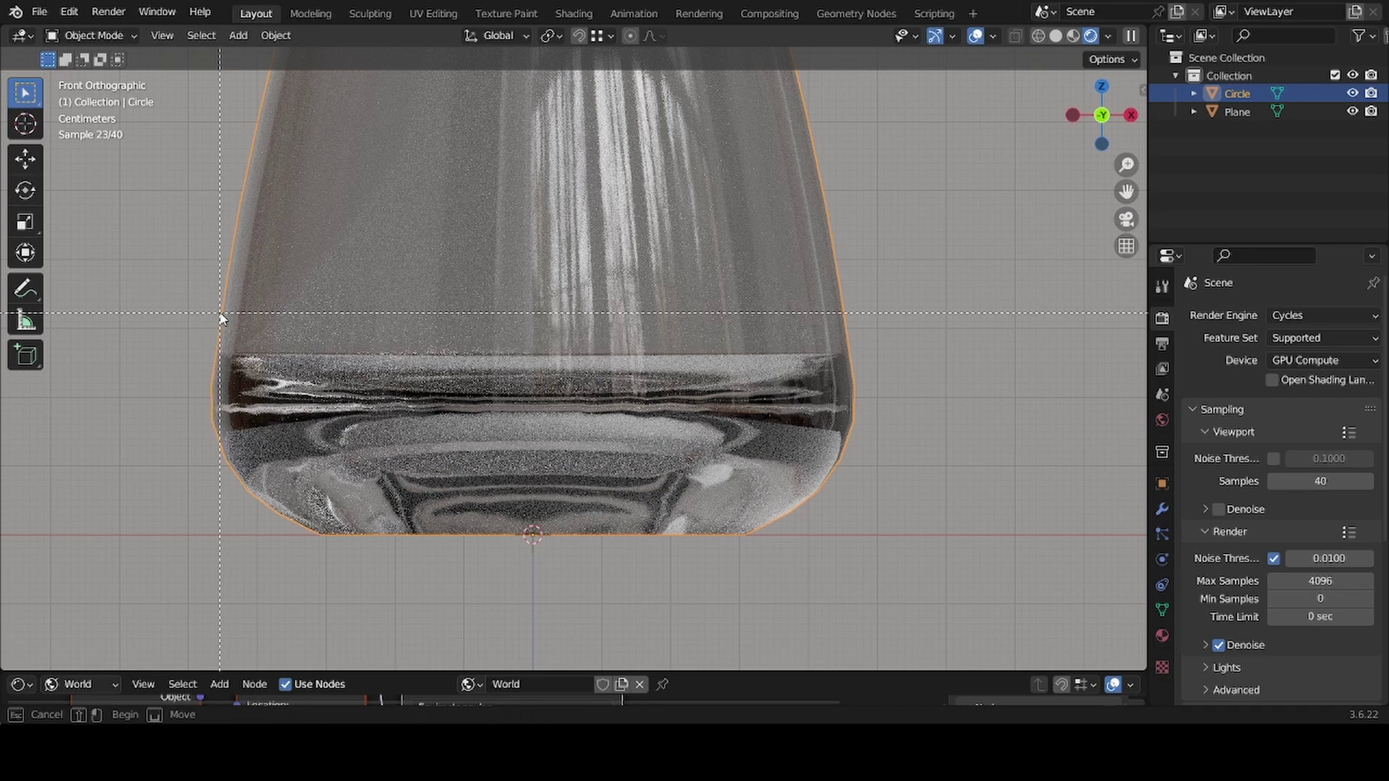
left_click_drag(160, 299, 922, 573)
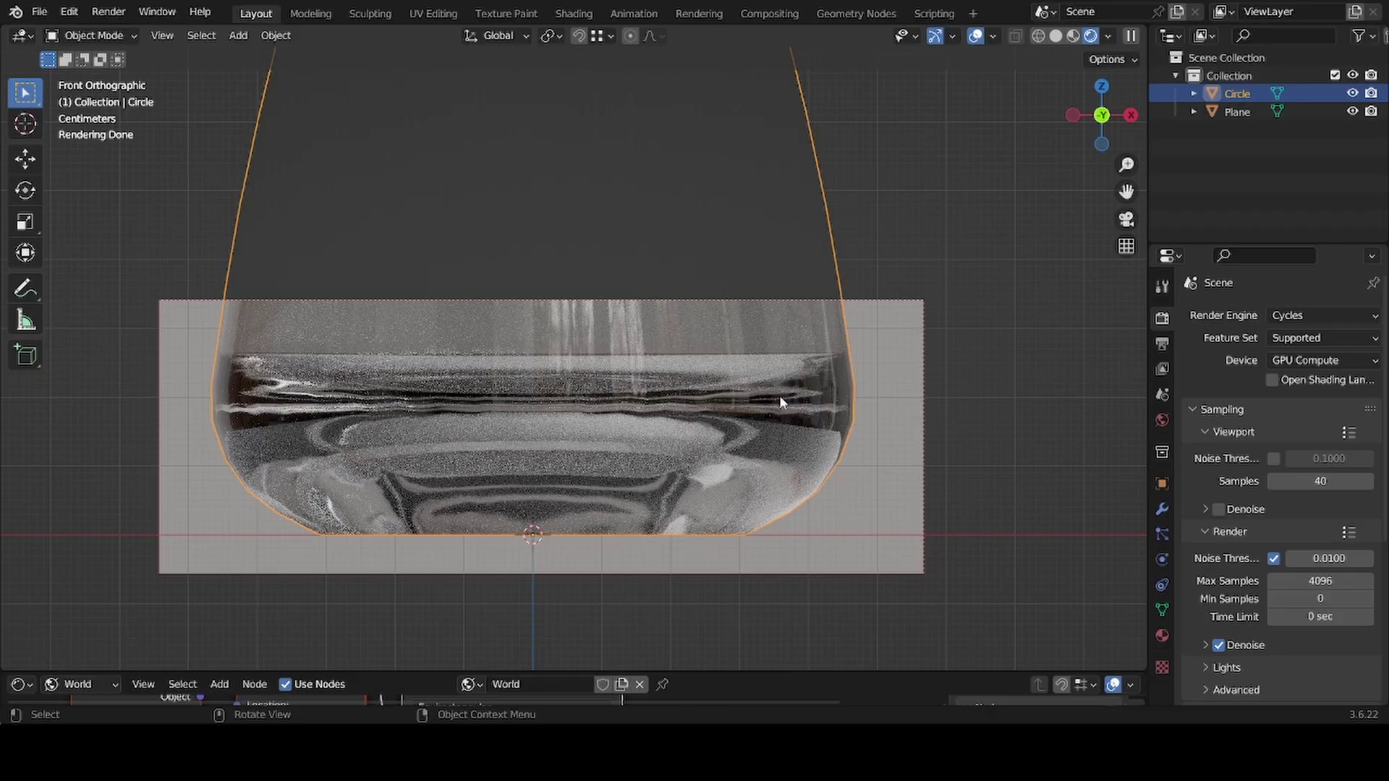
Step: Examine the vessel's inner and outer floor in Edit Mode with X-ray, and hide the ground plane to expose the underside
left_click(1055, 36)
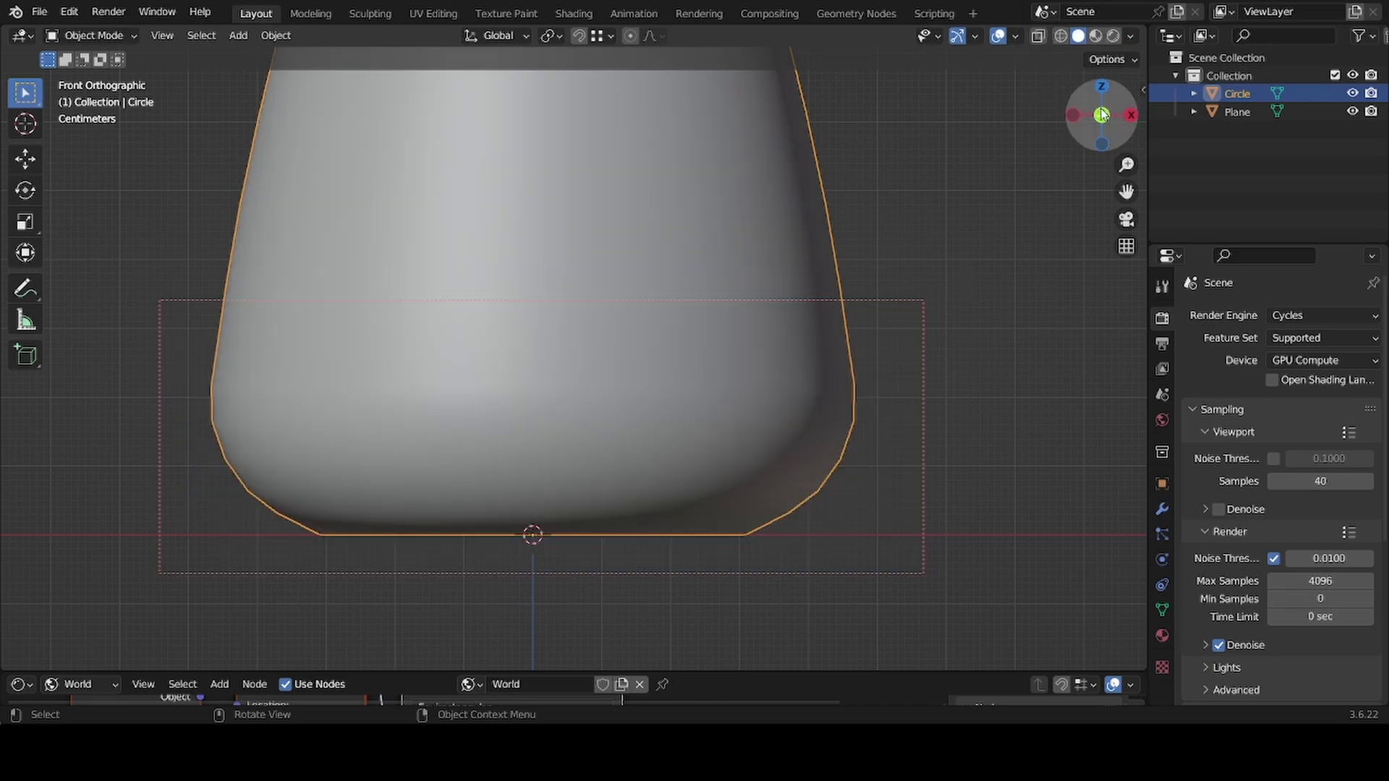
key("Tab")
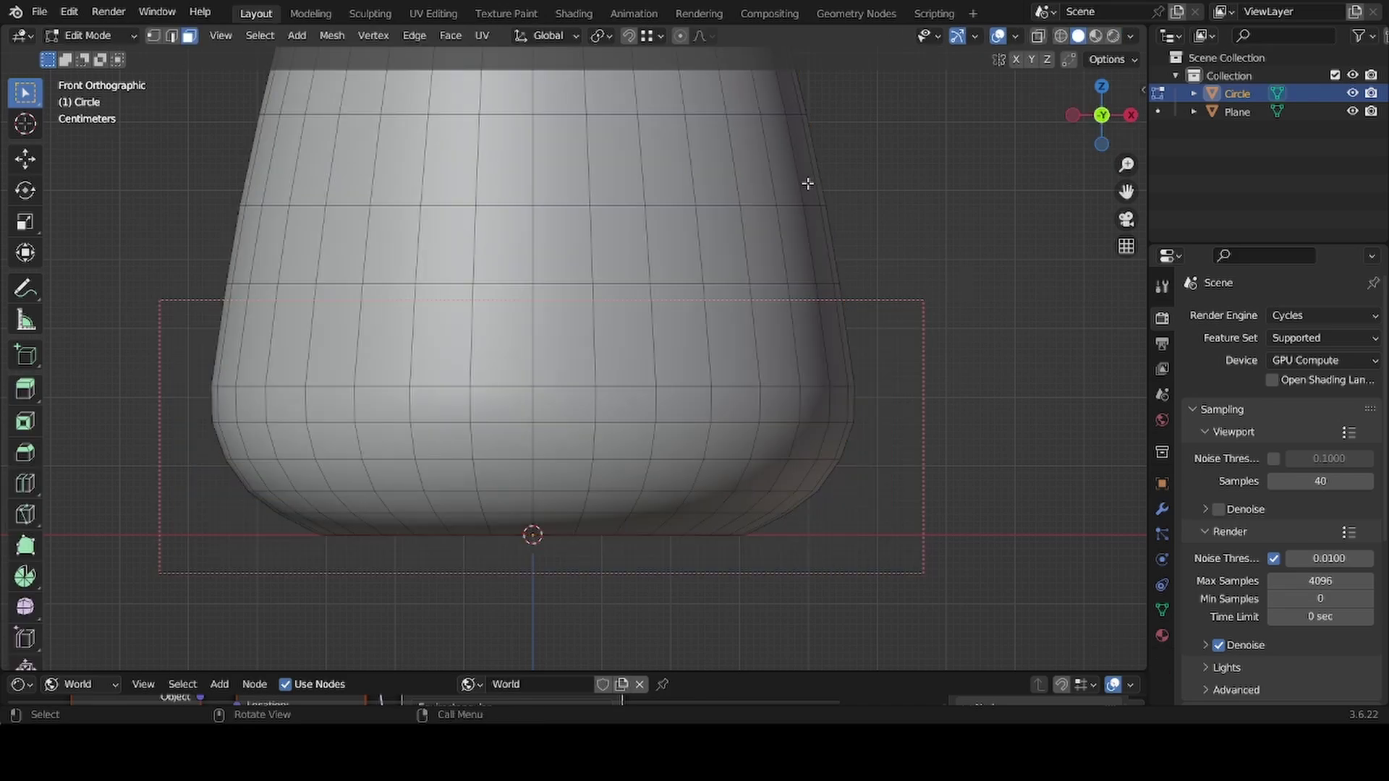
left_click(1041, 37)
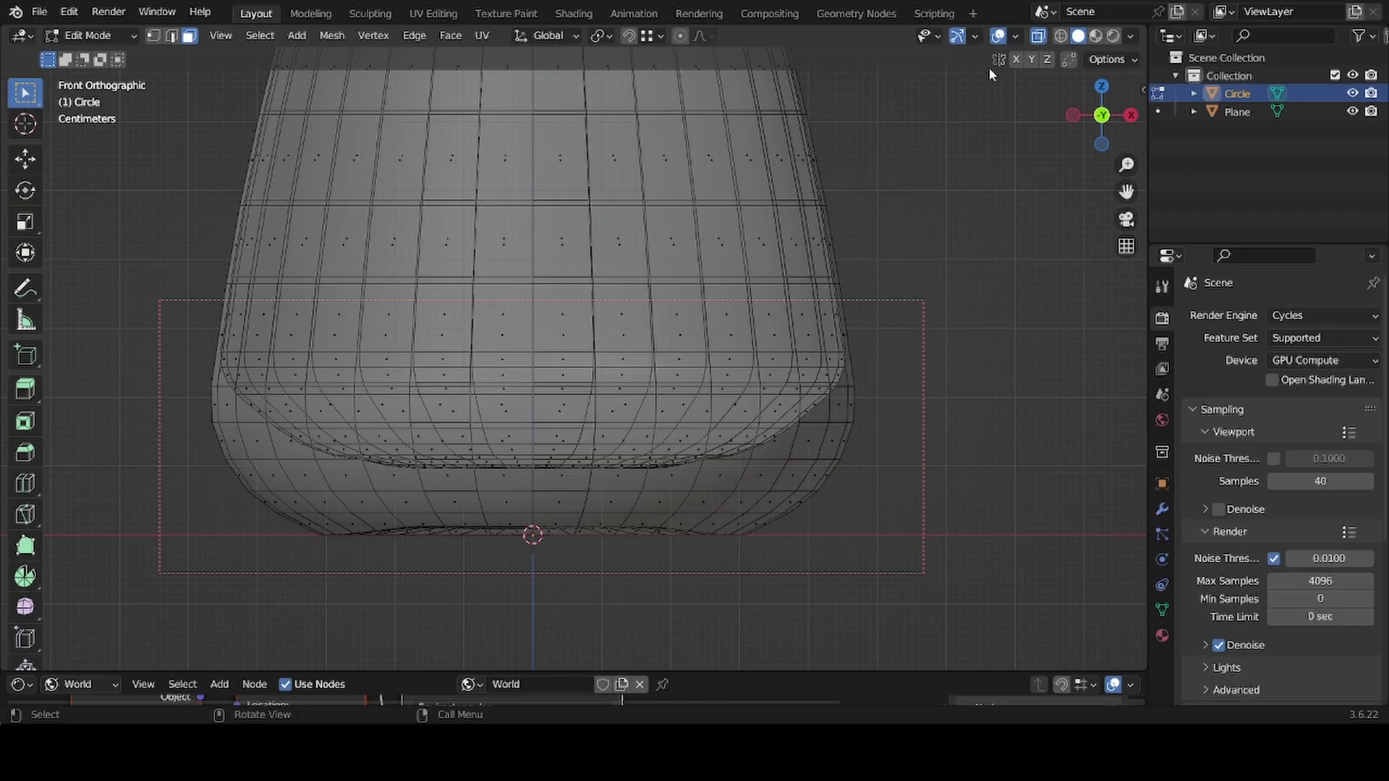
middle_click_drag(536, 551, 579, 492)
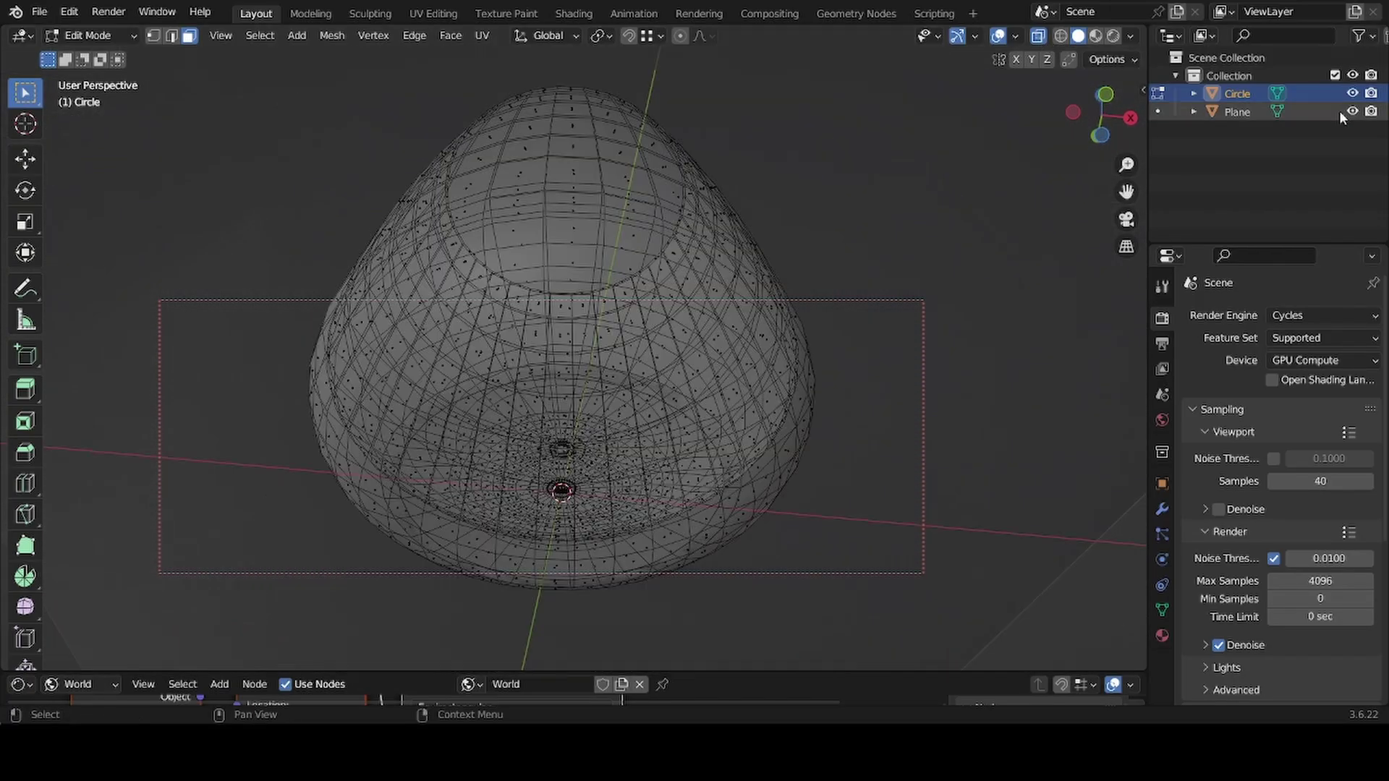
left_click(1352, 112)
key("alt+z")
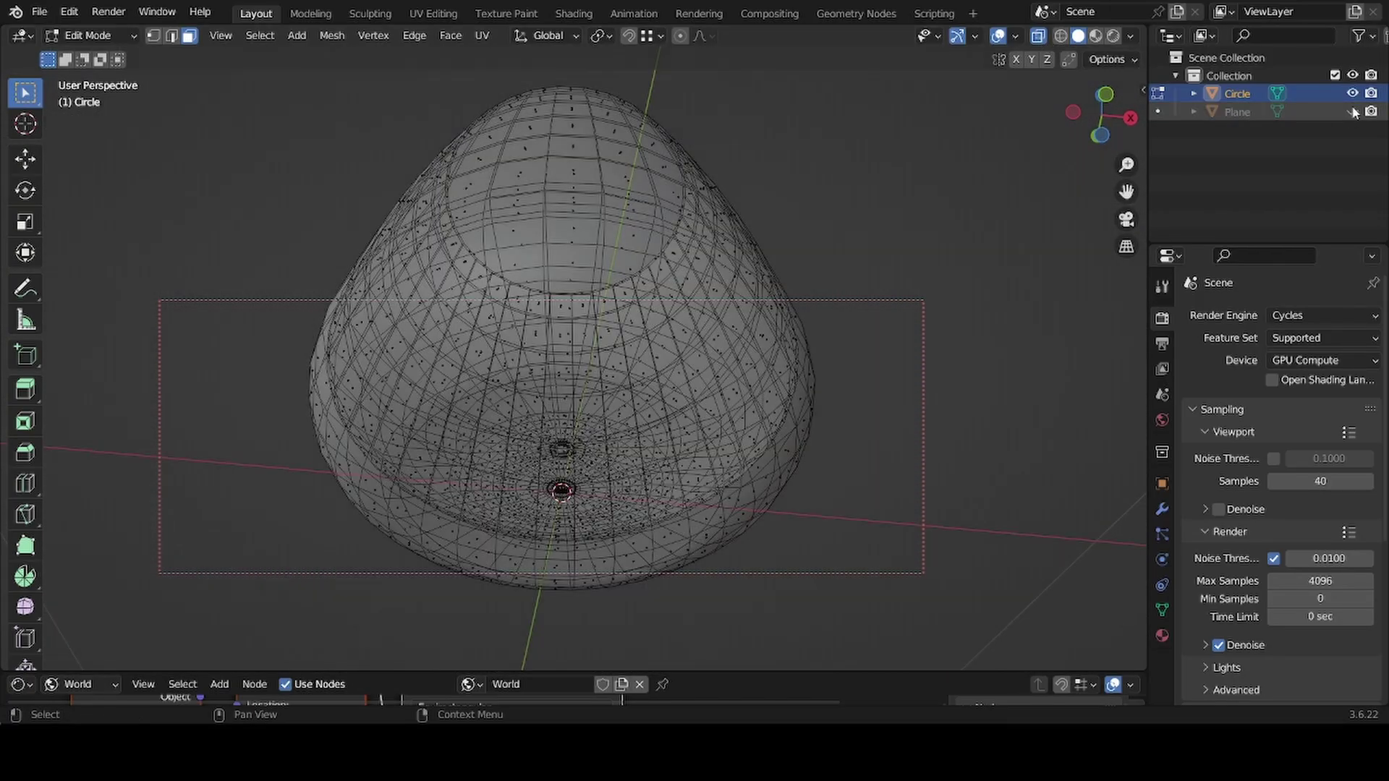
scroll(556, 434, "up", 5)
scroll(559, 442, "down", 2)
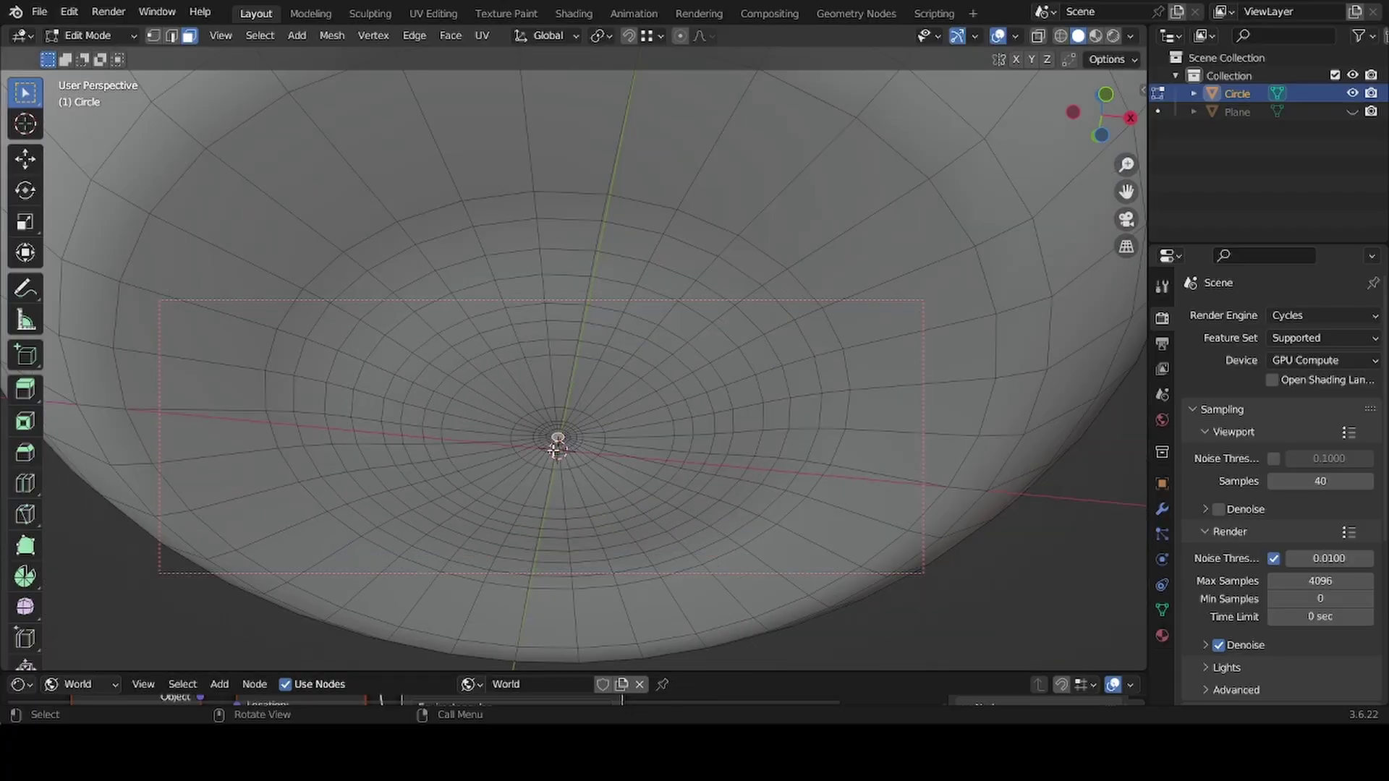
Step: Select the vessel's outer base faces, growing from the underside's centre up to the lower side wall
key("ctrl+KP_Add")
key("ctrl+KP_Add")
key("ctrl+KP_Add")
key("ctrl+KP_Add")
key("ctrl+KP_Add")
key("ctrl+KP_Add")
key("ctrl+KP_Add")
key("ctrl+KP_Add")
scroll(558, 441, "down", 4)
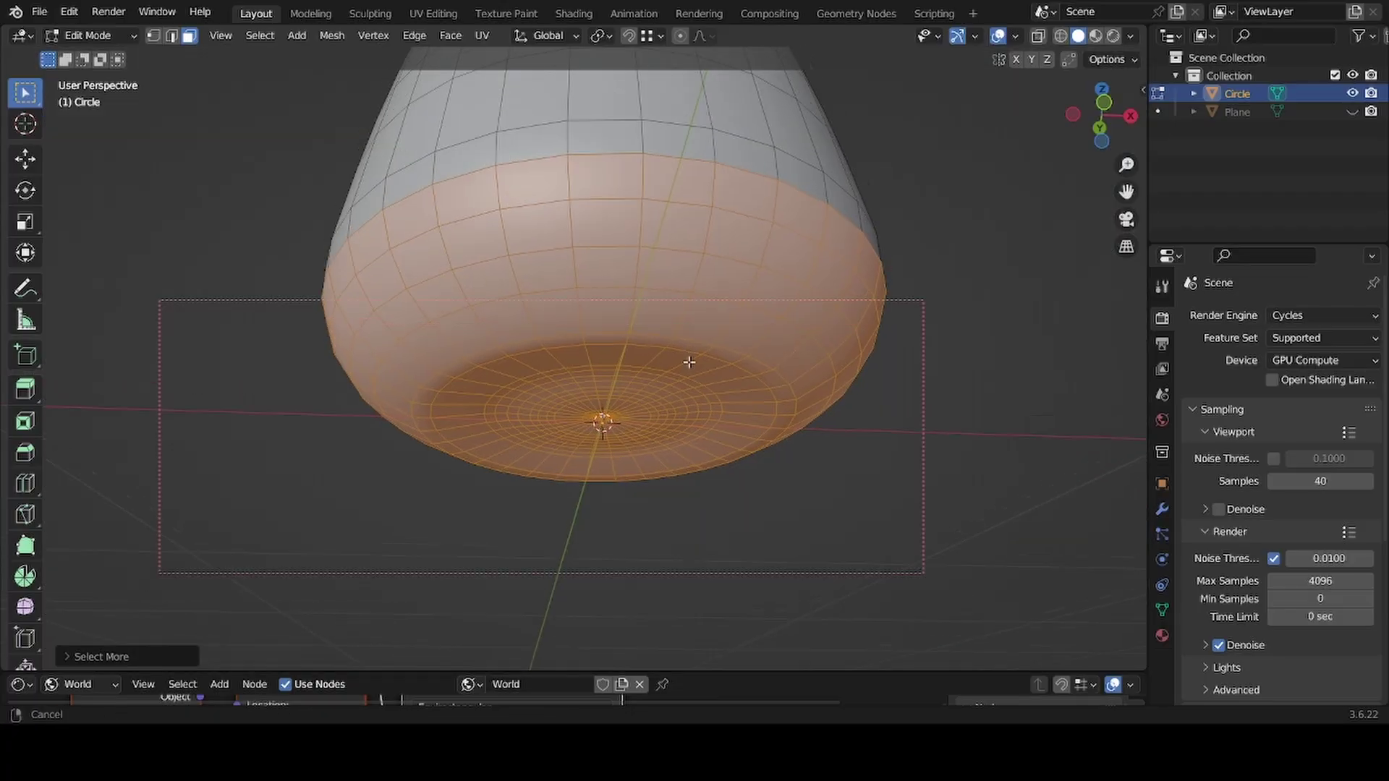
left_click(1100, 123)
key("alt+z")
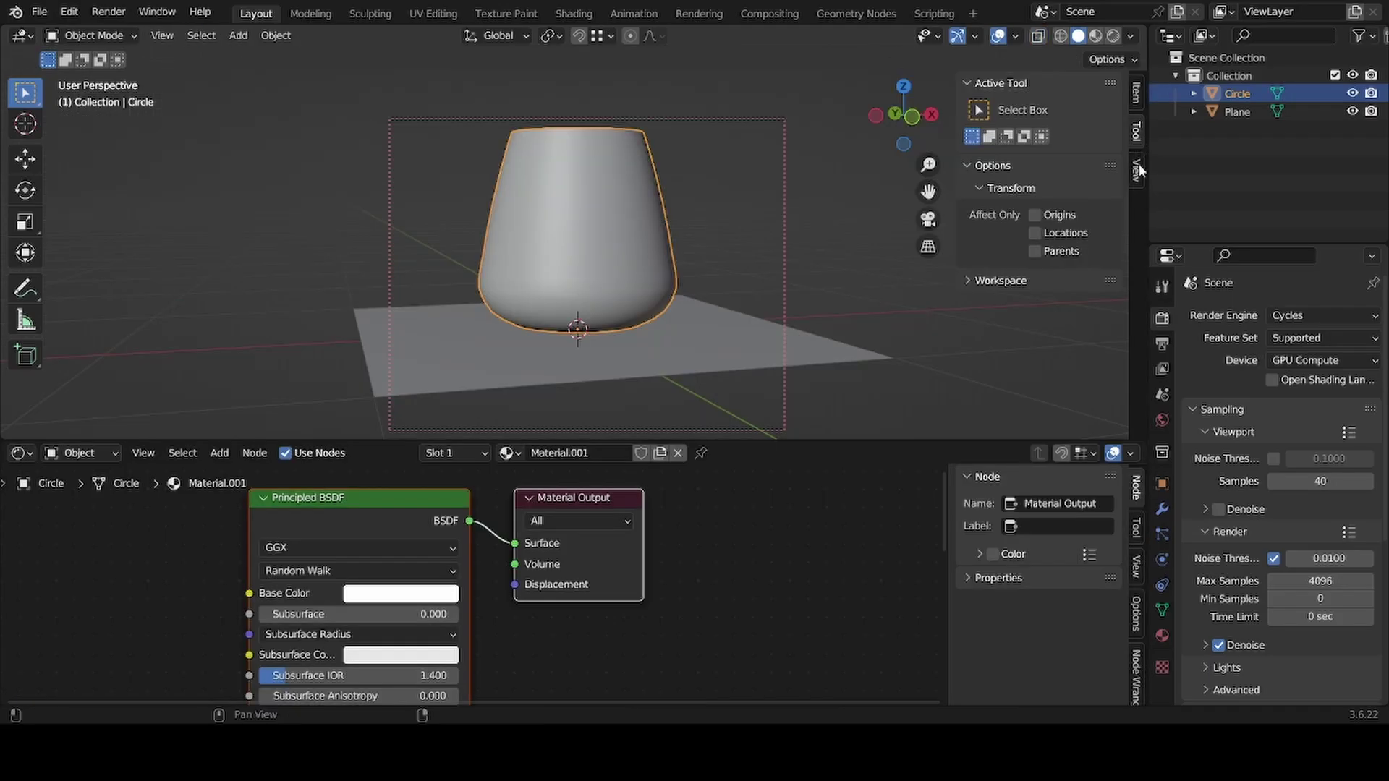
Step: Turn off the viewport's render region
left_click(1137, 170)
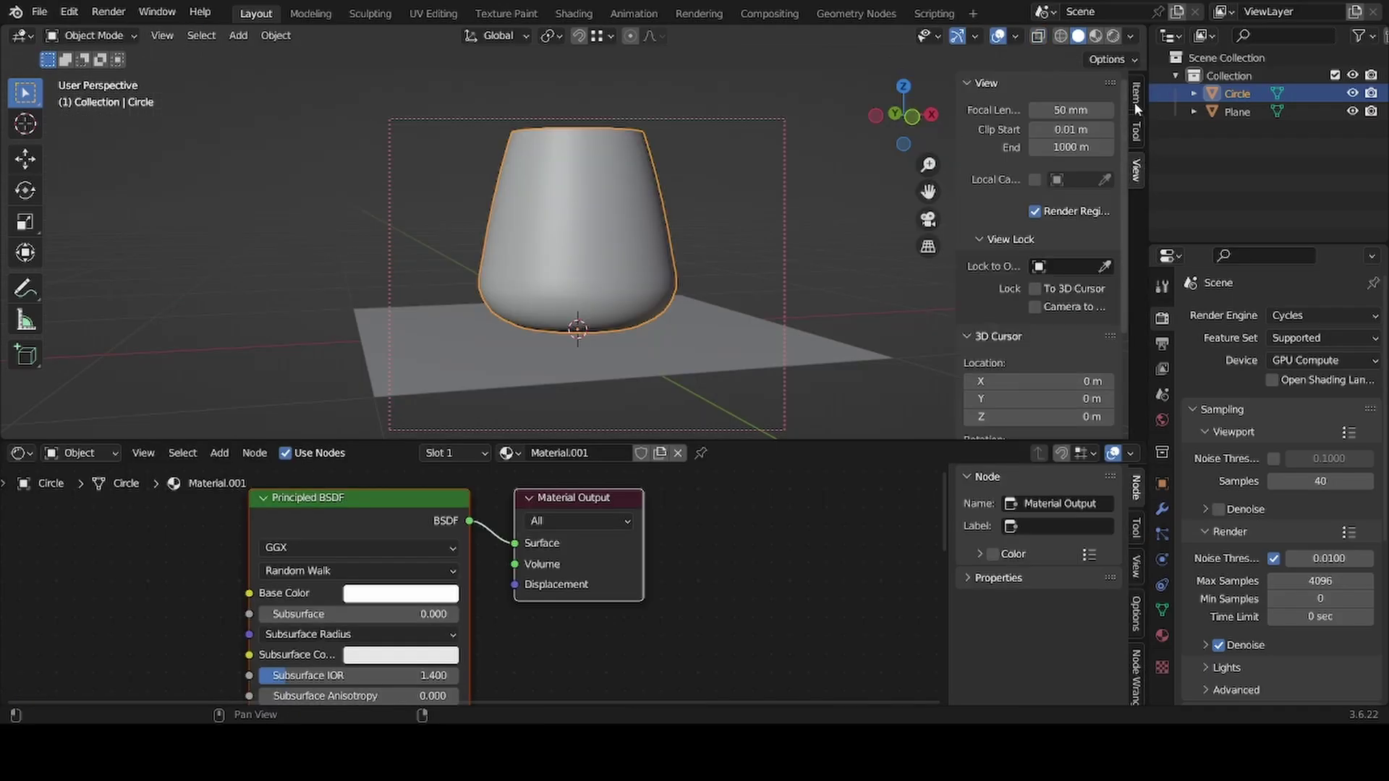
left_click(1034, 211)
middle_click_drag(451, 293, 518, 304)
Step: Scale the vessel down uniformly to about four-fifths of its size, and select the ground plane
key("s")
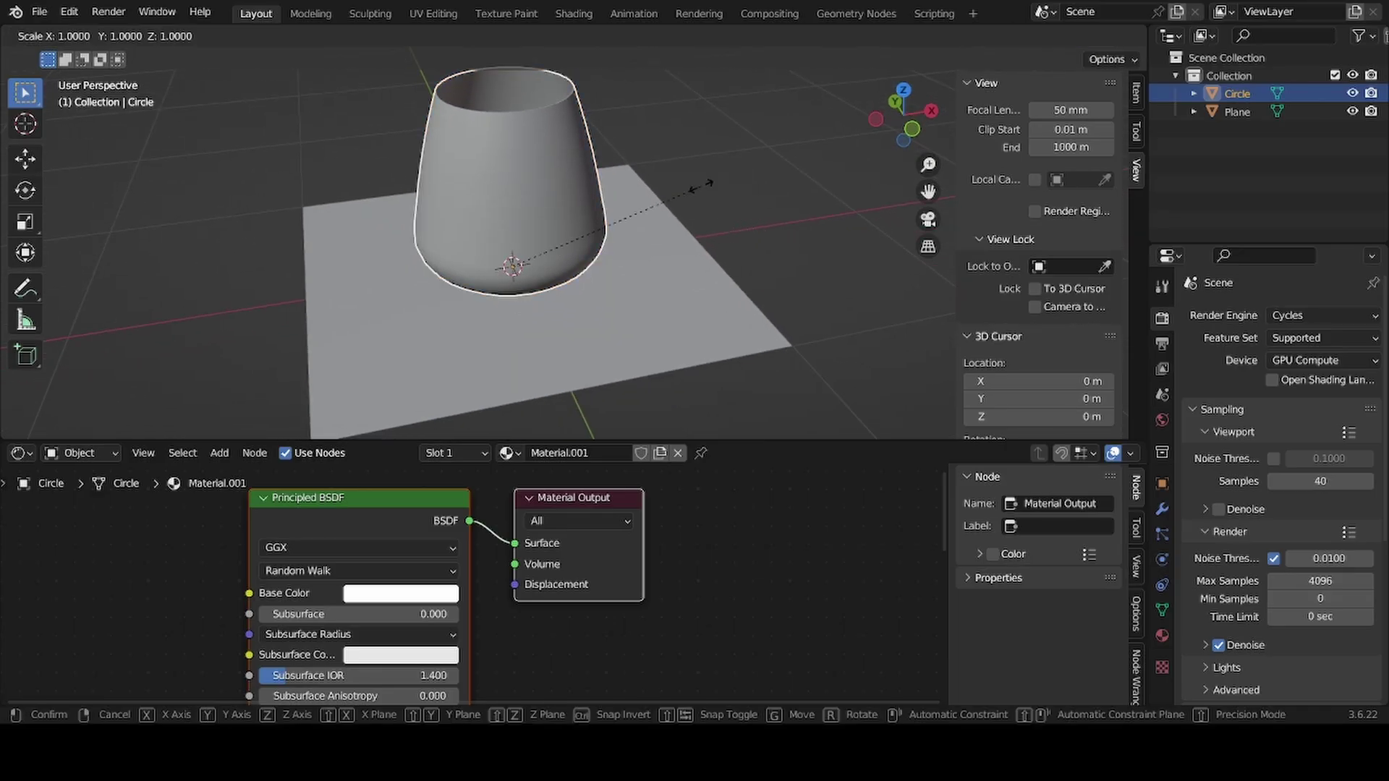
left_click(671, 205)
left_click(667, 278)
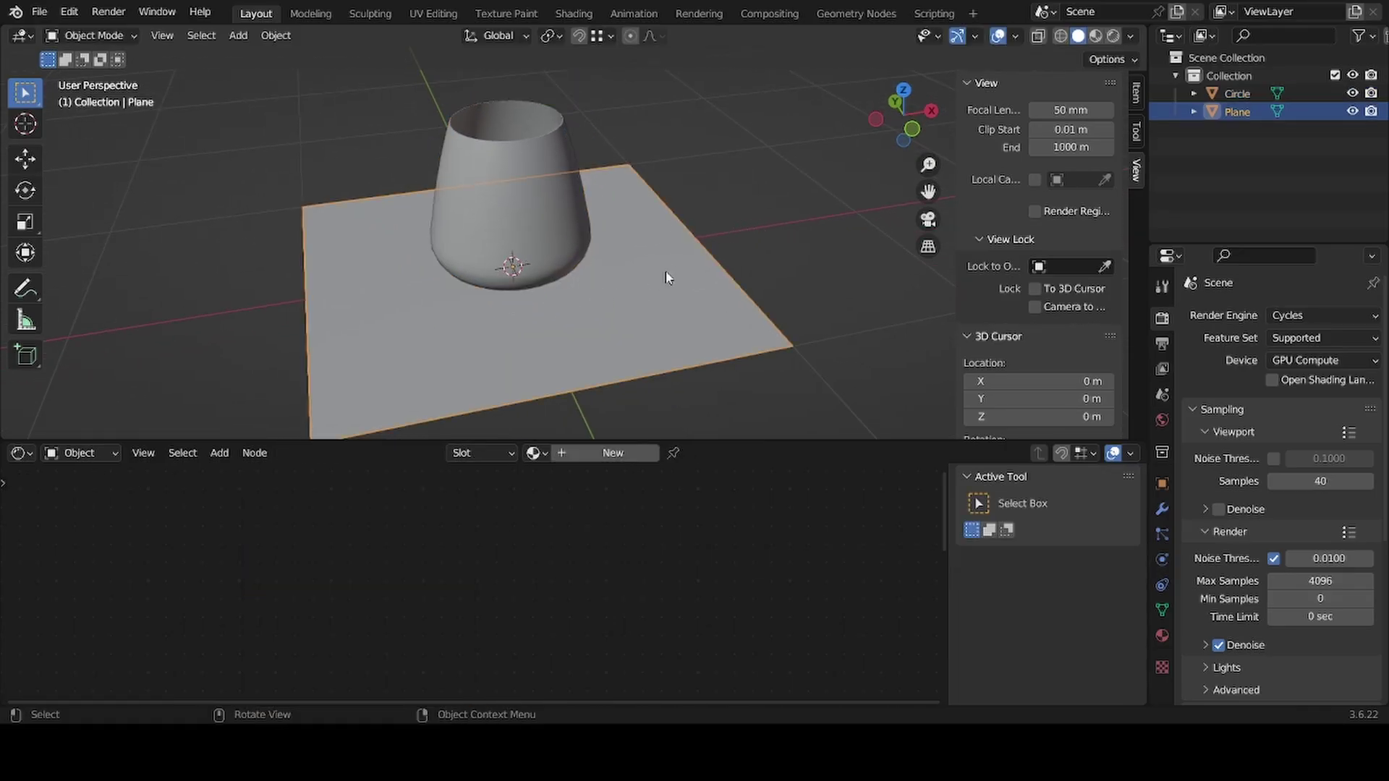
Step: Raise the vessel very slightly along the global Z axis so that its base rim no longer pokes through the ground plane
left_click(541, 230)
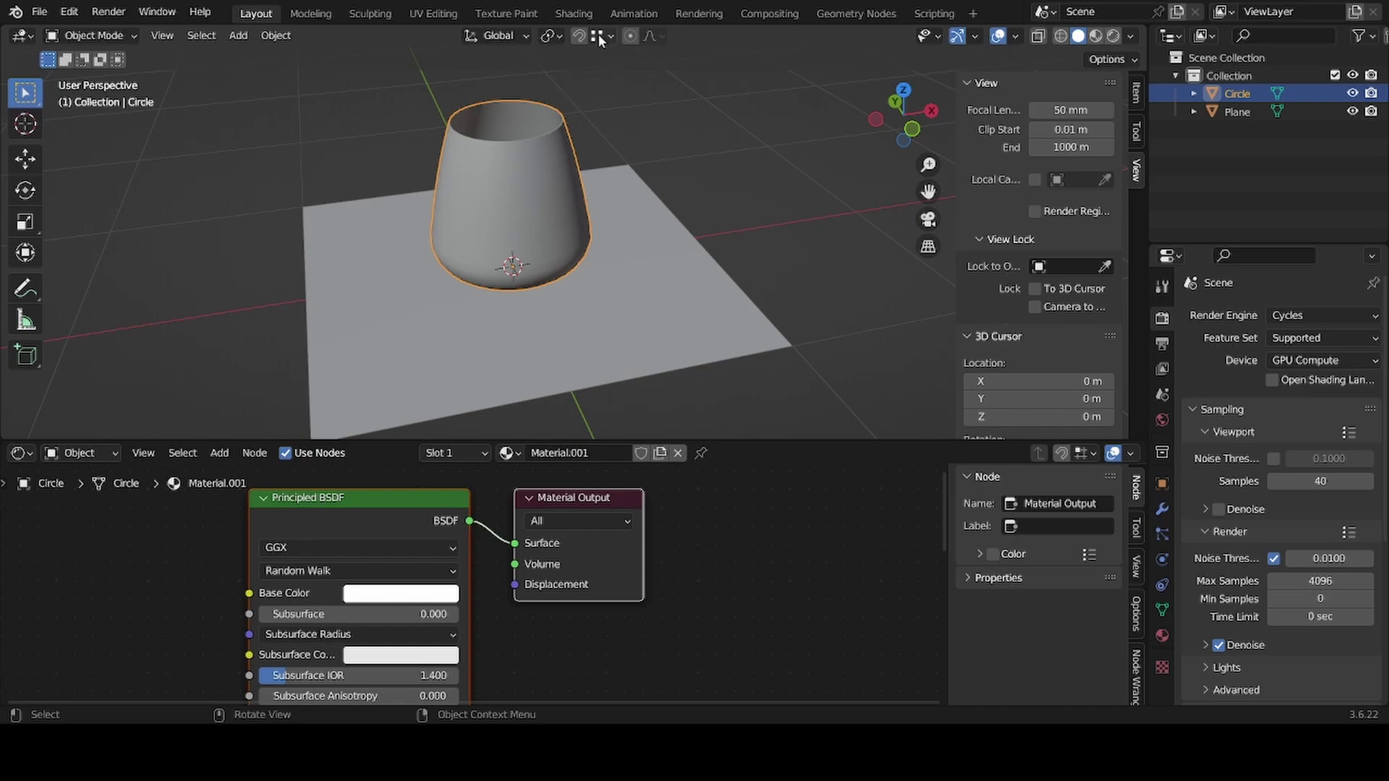
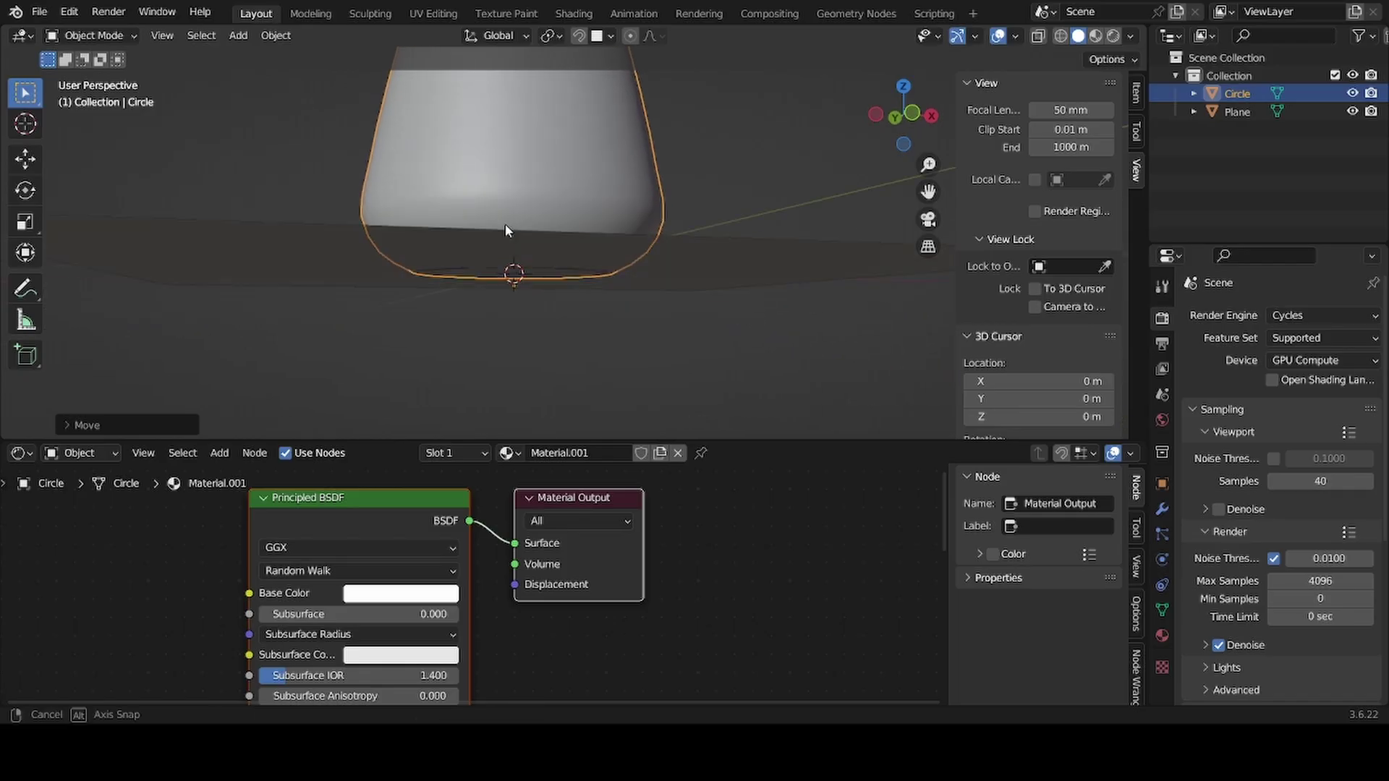
middle_click_drag(505, 223, 489, 185)
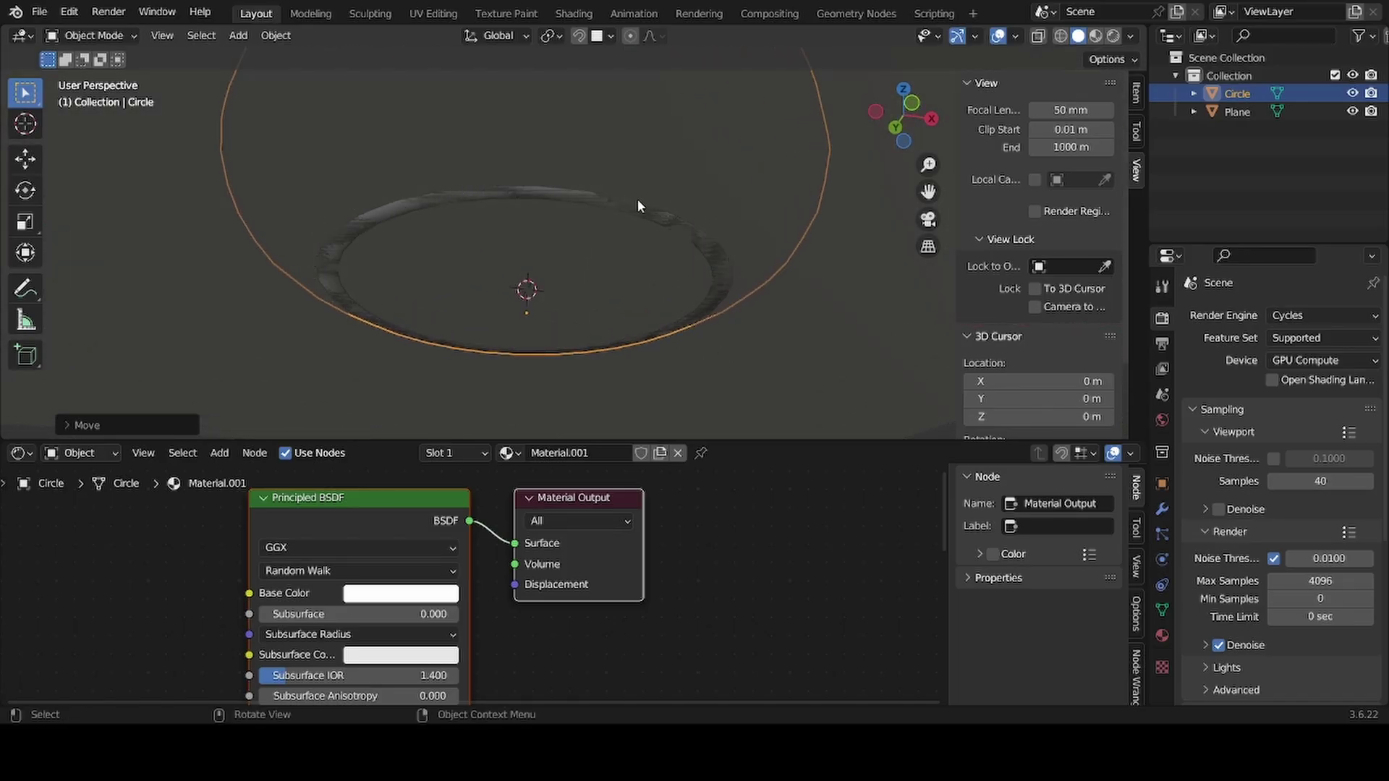
key("g")
key("z")
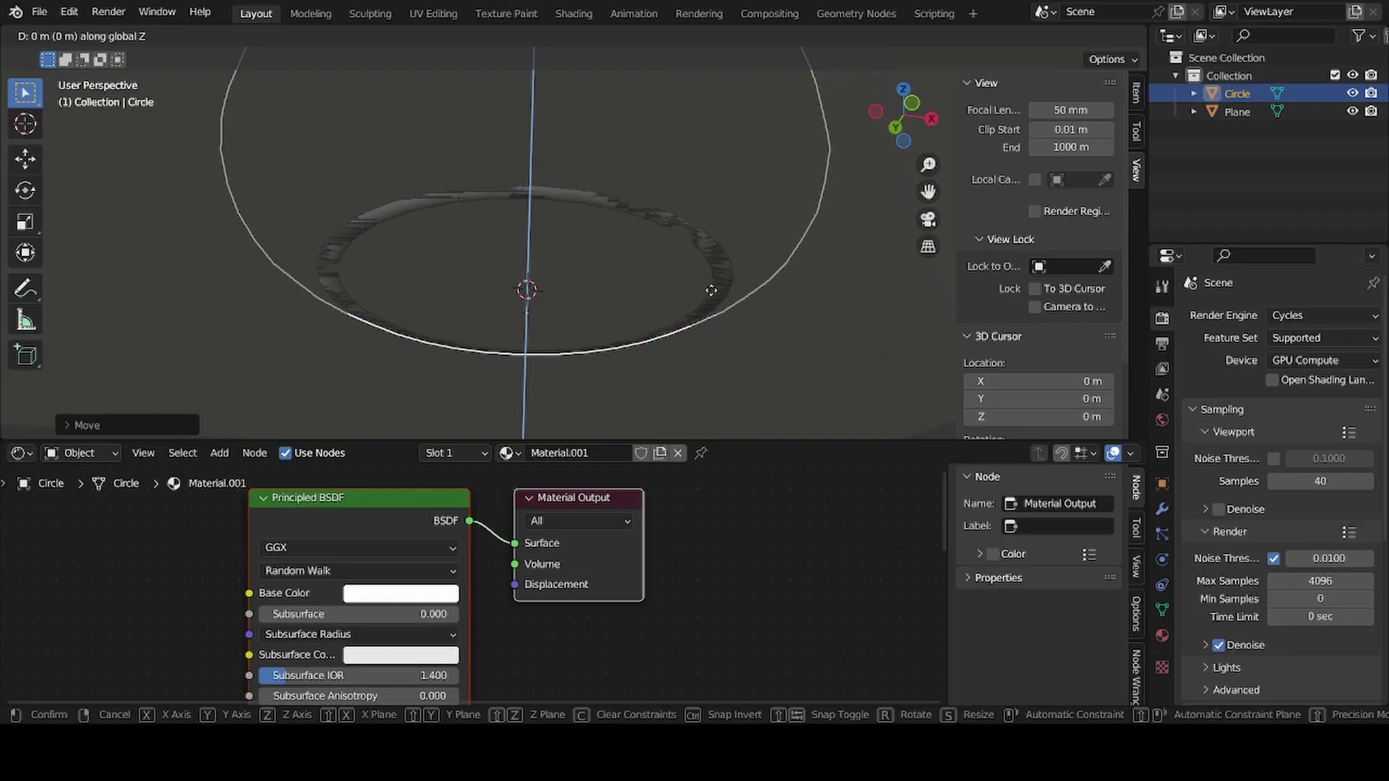
left_click(707, 283)
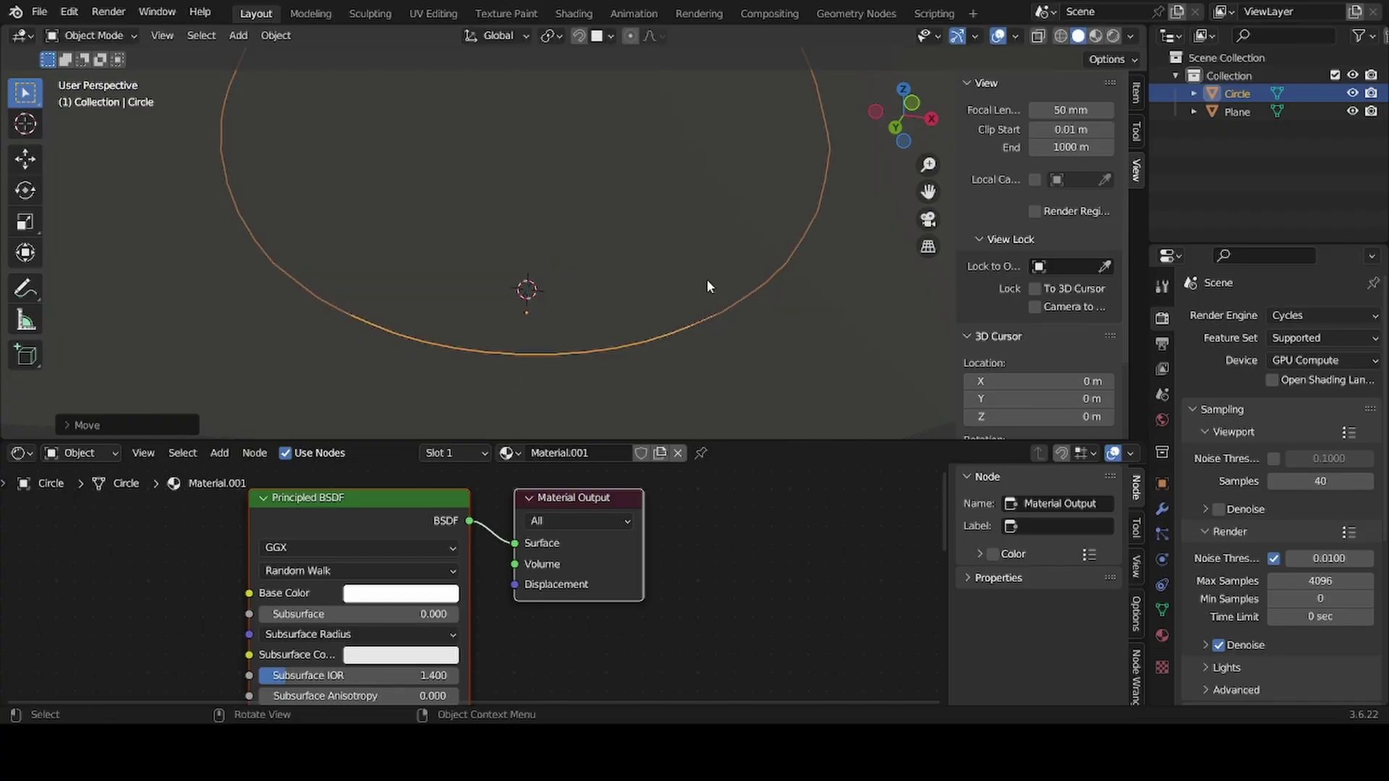
scroll(575, 210, "down", 6)
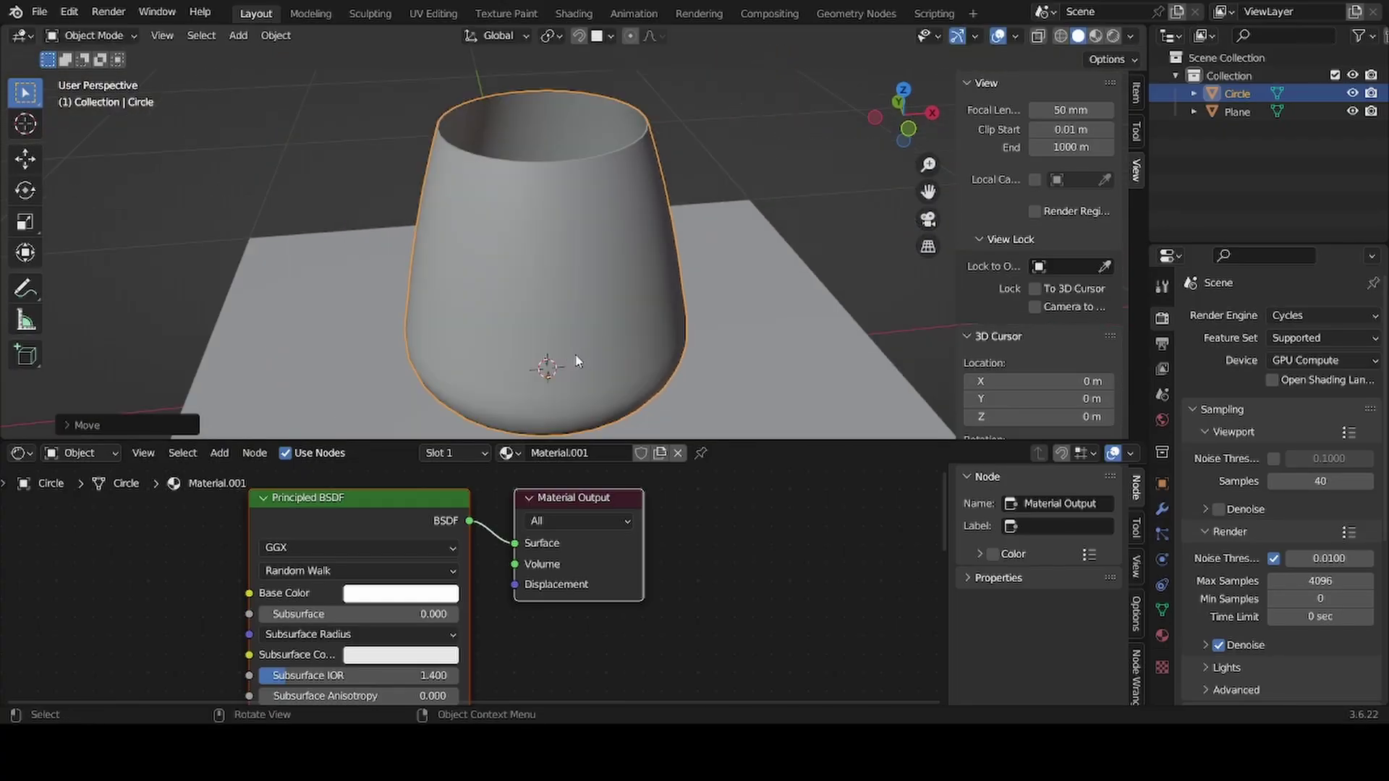
key("Tab")
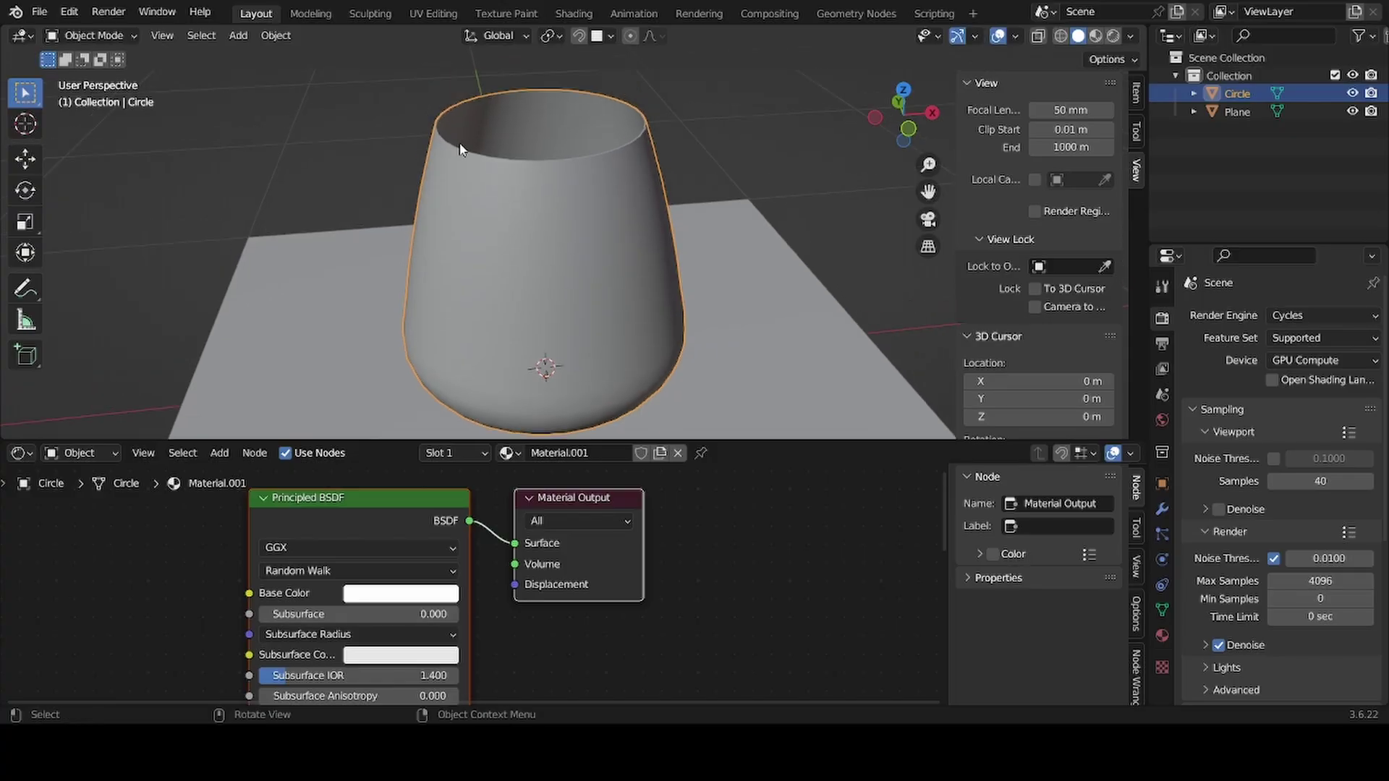
Step: Add a centred edge loop around the flat top face of the vessel's rim
key("2")
key("Tab")
scroll(633, 126, "up", 8)
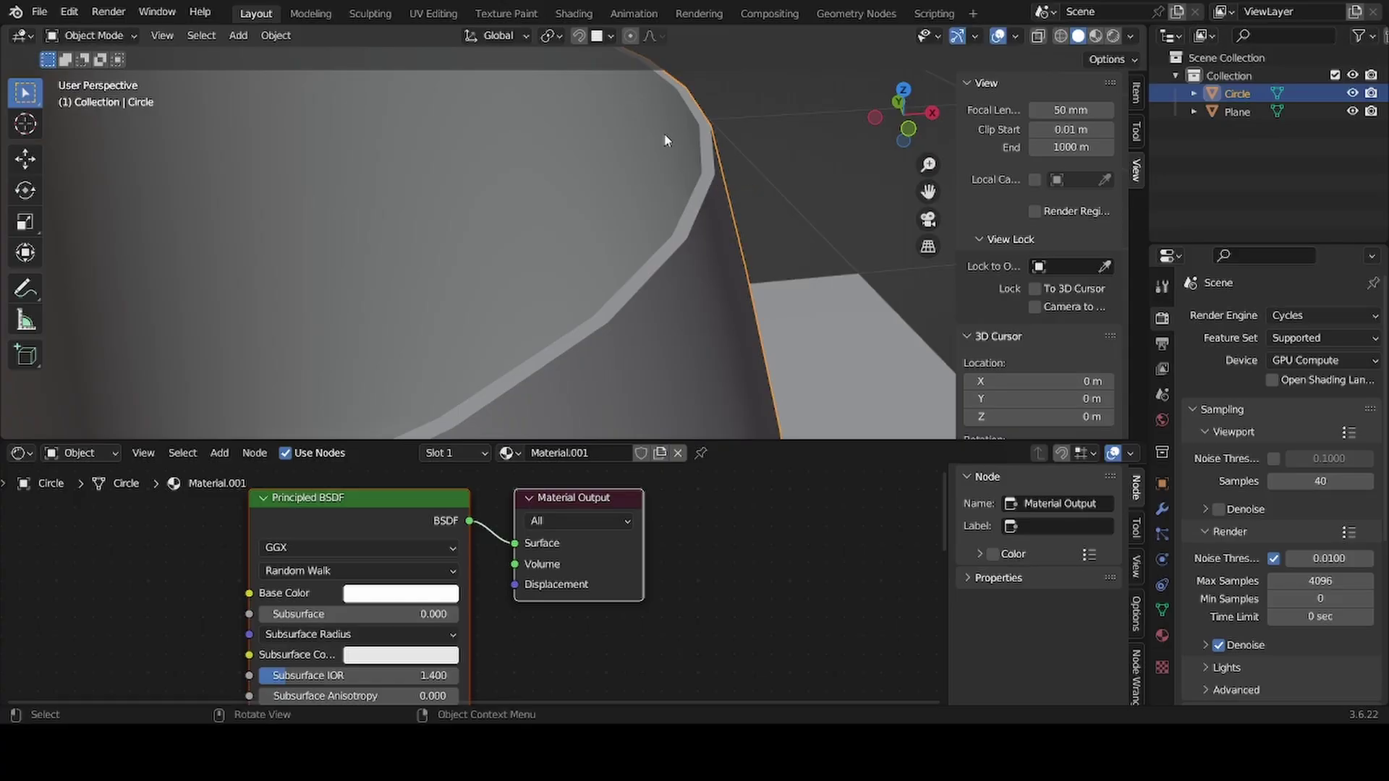
key("Tab")
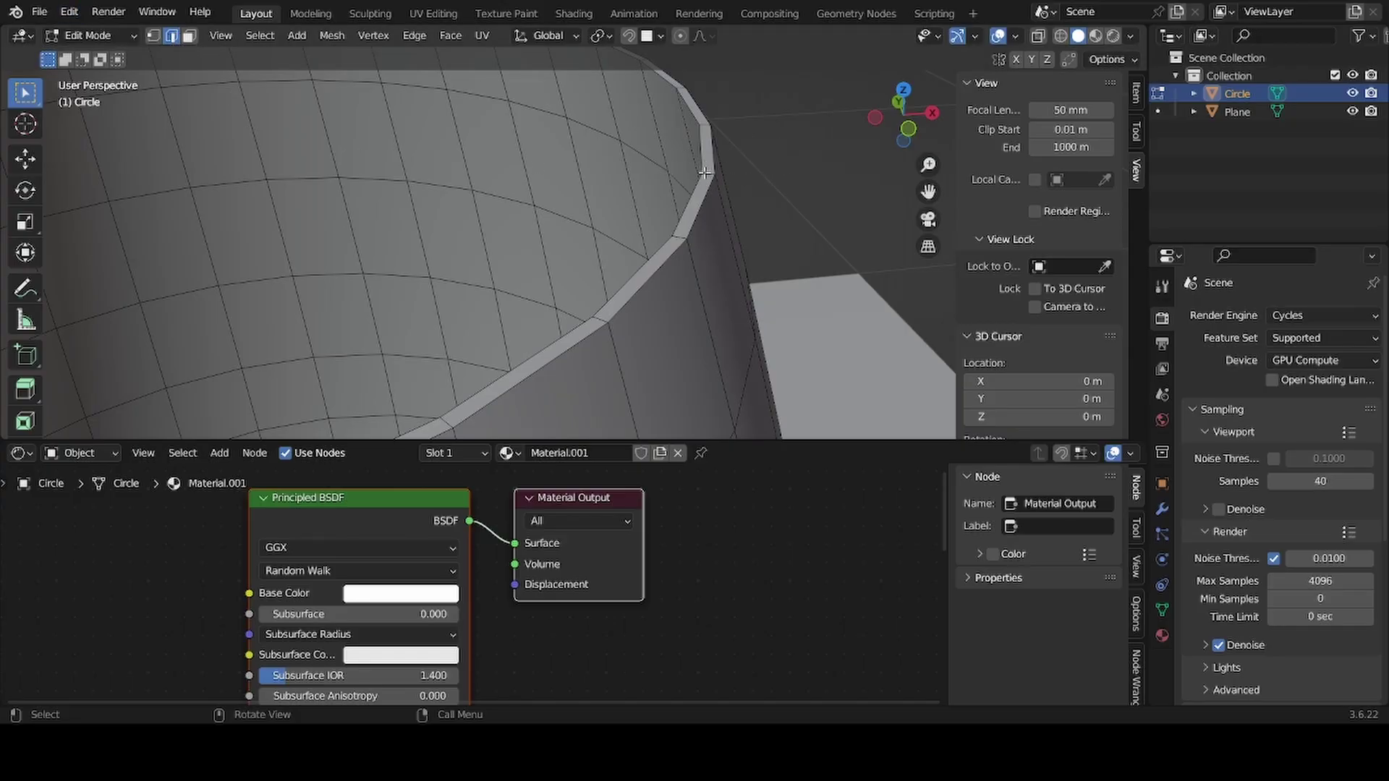
key("ctrl+r")
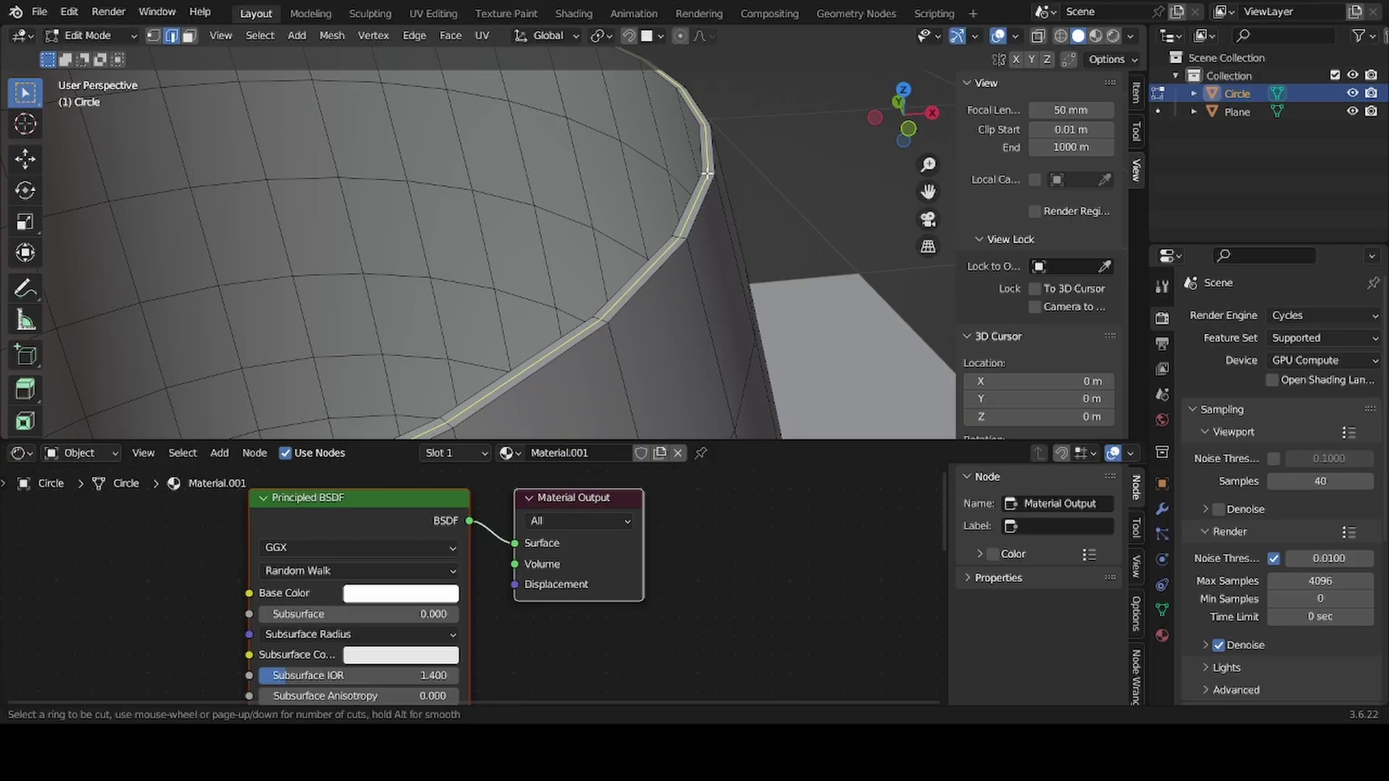
left_click(707, 174)
right_click(707, 174)
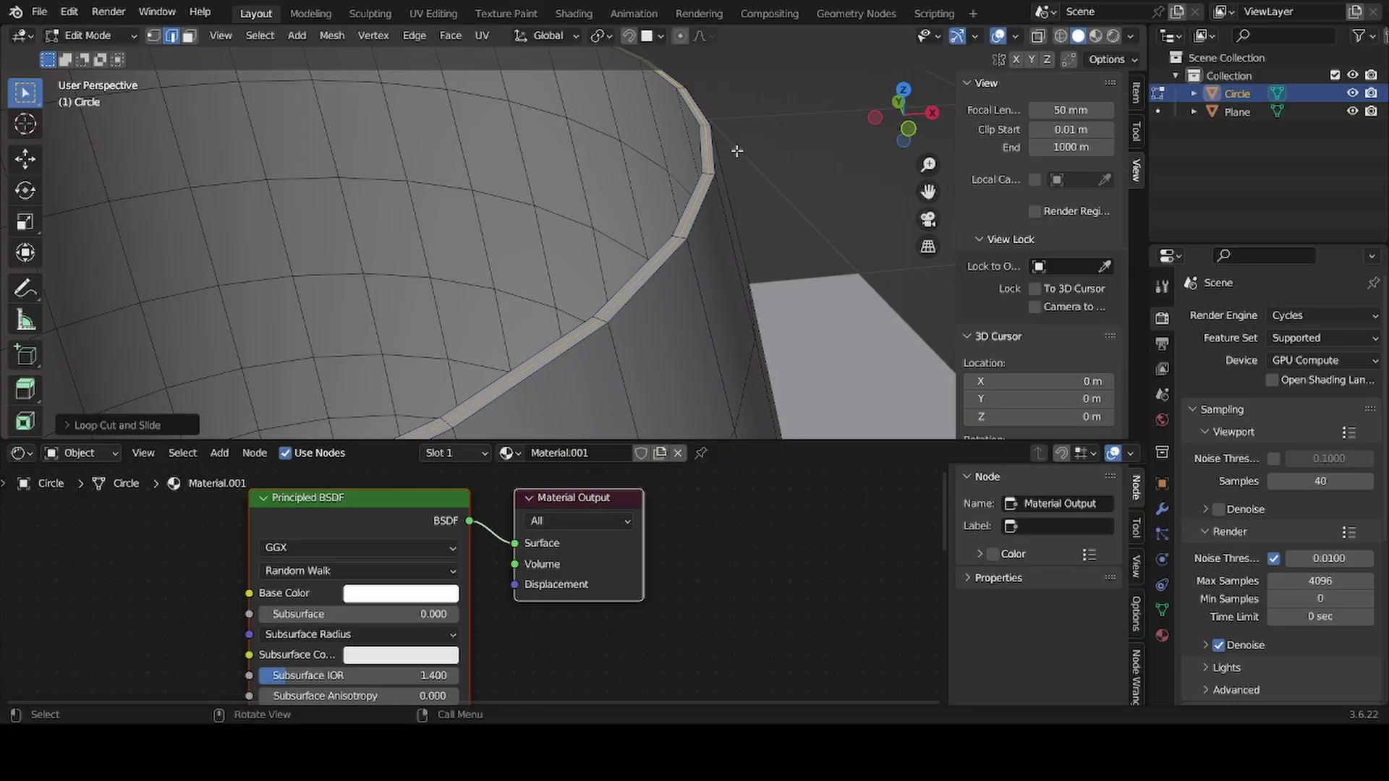
Step: Raise the new rim loop slightly along the global Z axis to give the lip a ridge
middle_click_drag(737, 151, 731, 144)
key("g")
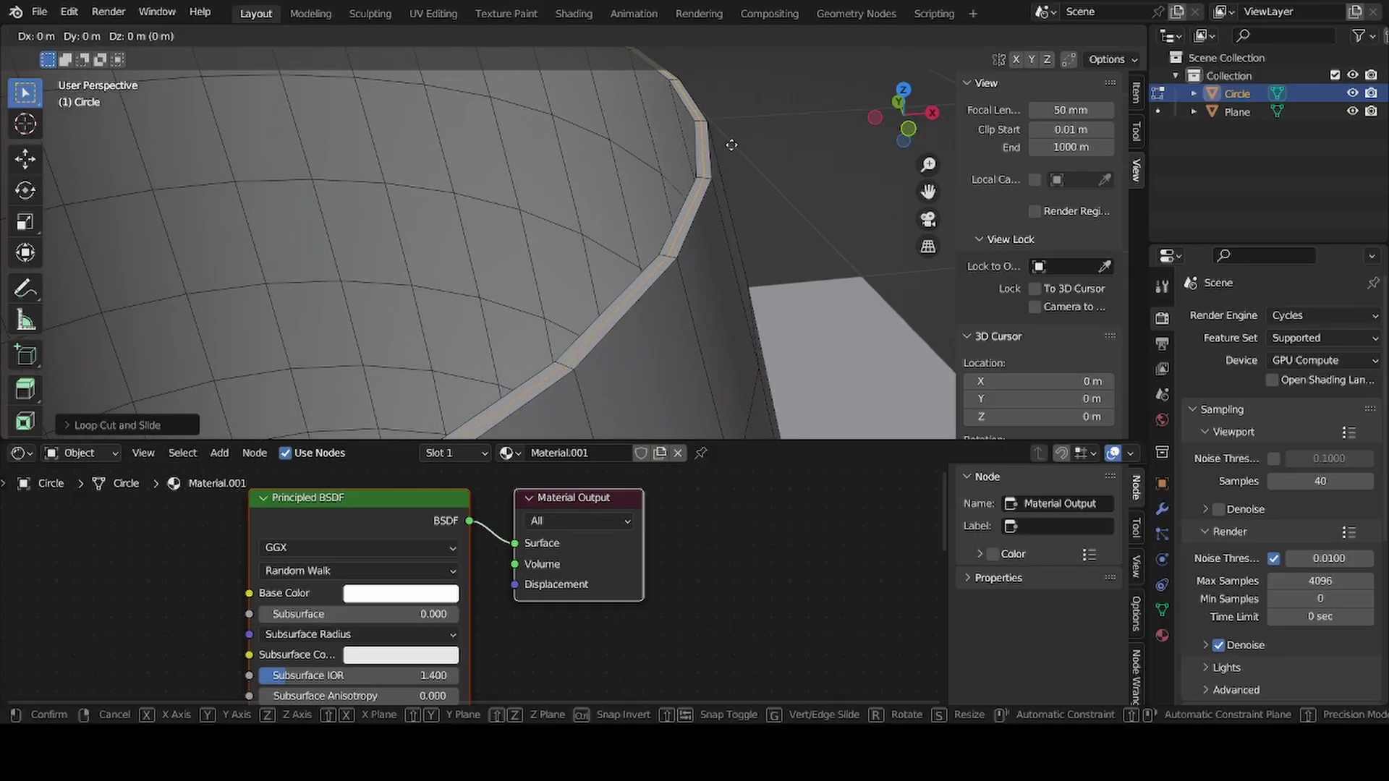
key("z")
left_click(730, 136)
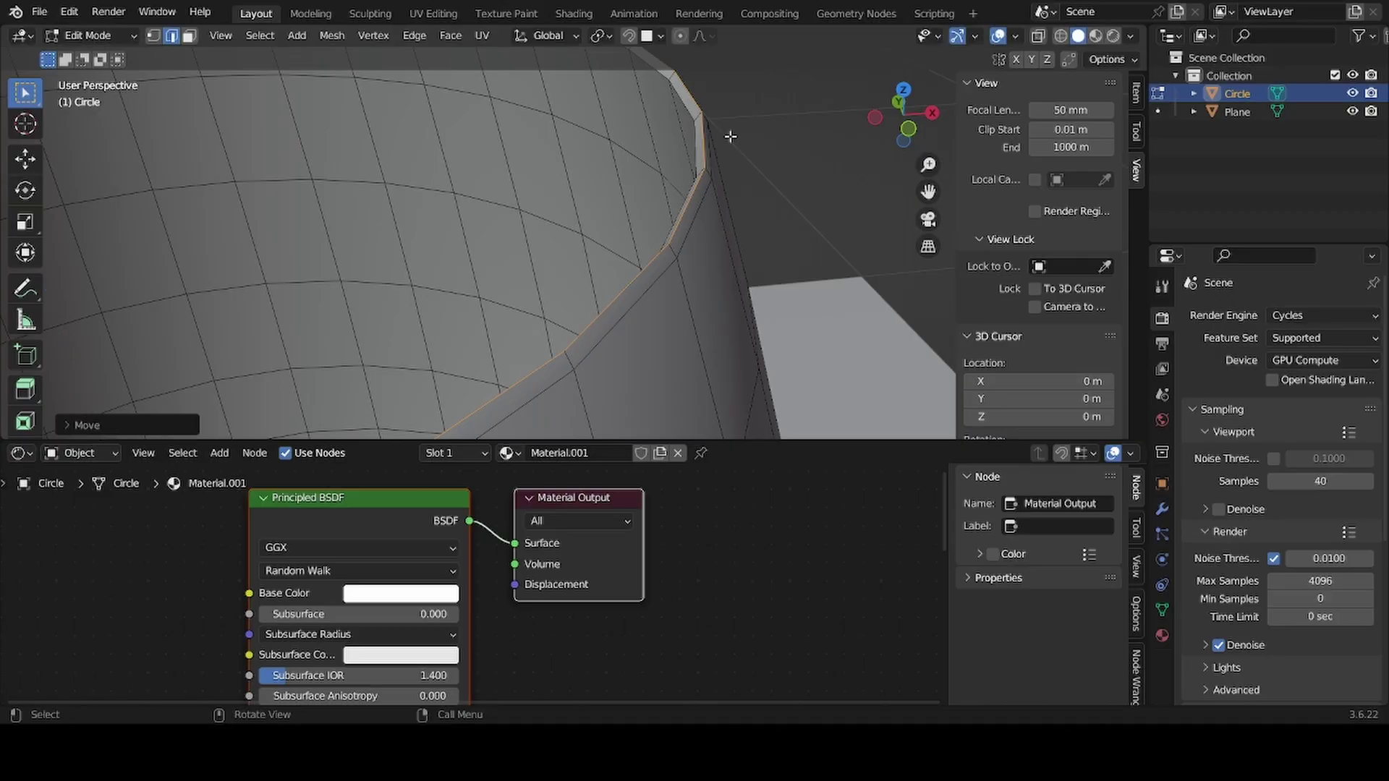
Step: Bevel the raised rim loop with 5 segments and a width of about 0.015 m to round the lip
middle_click_drag(707, 186, 741, 136)
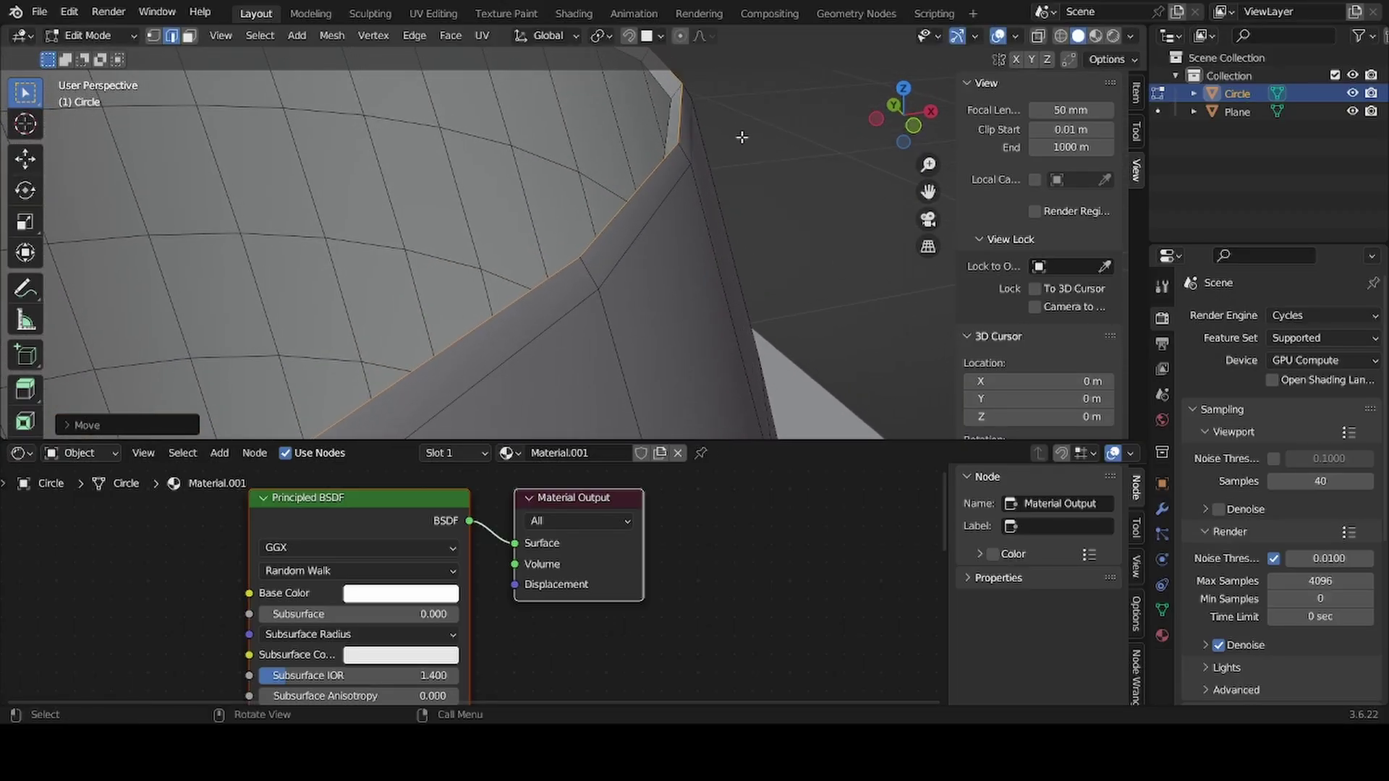
key("ctrl+b")
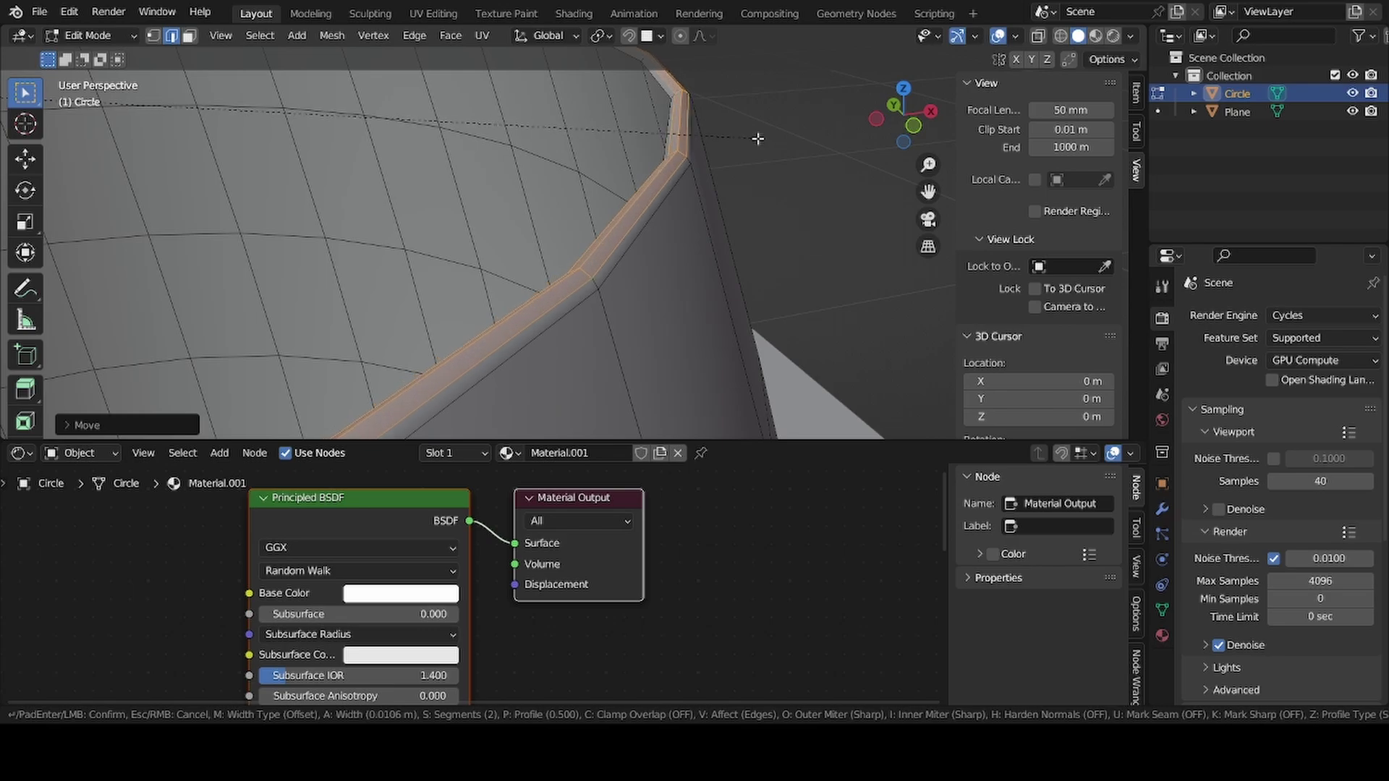
scroll(755, 139, "down", 1)
scroll(756, 141, "up", 3)
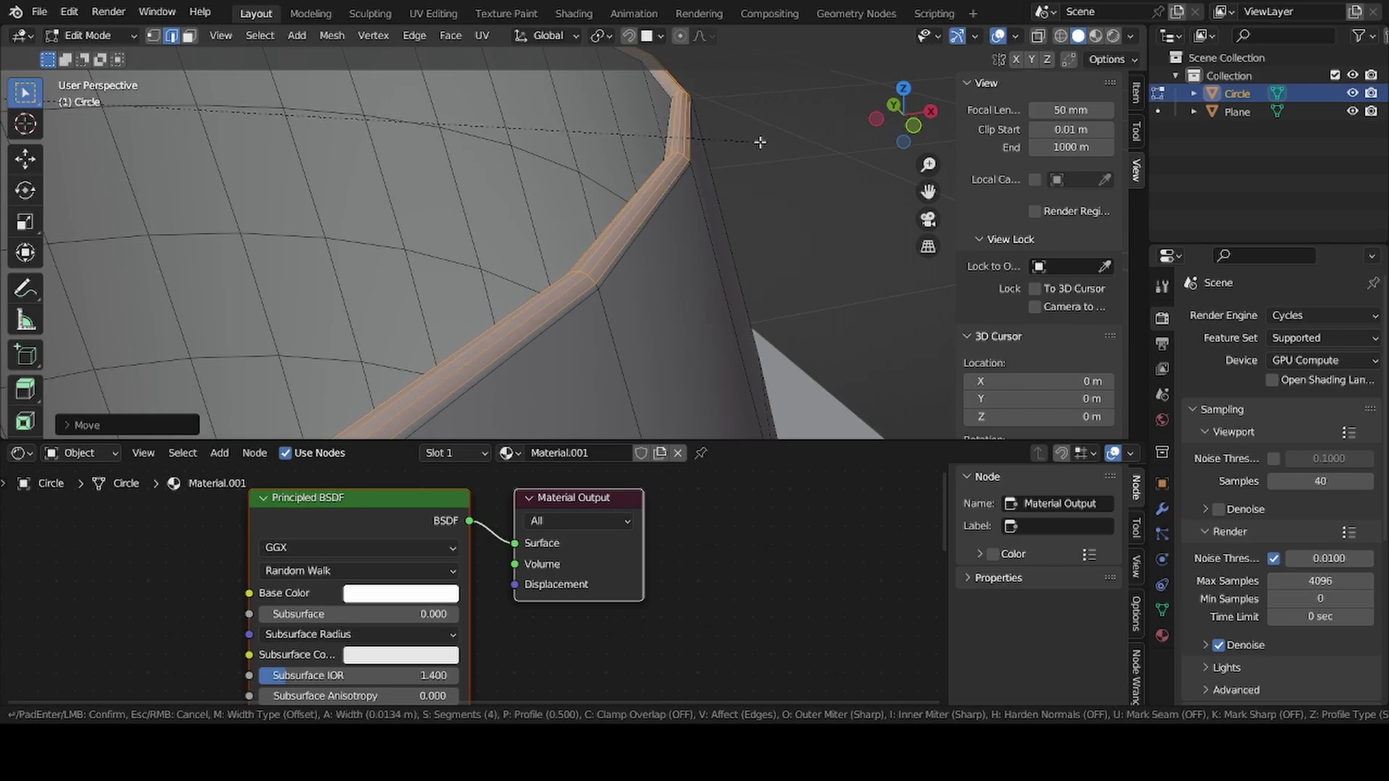
left_click(761, 143)
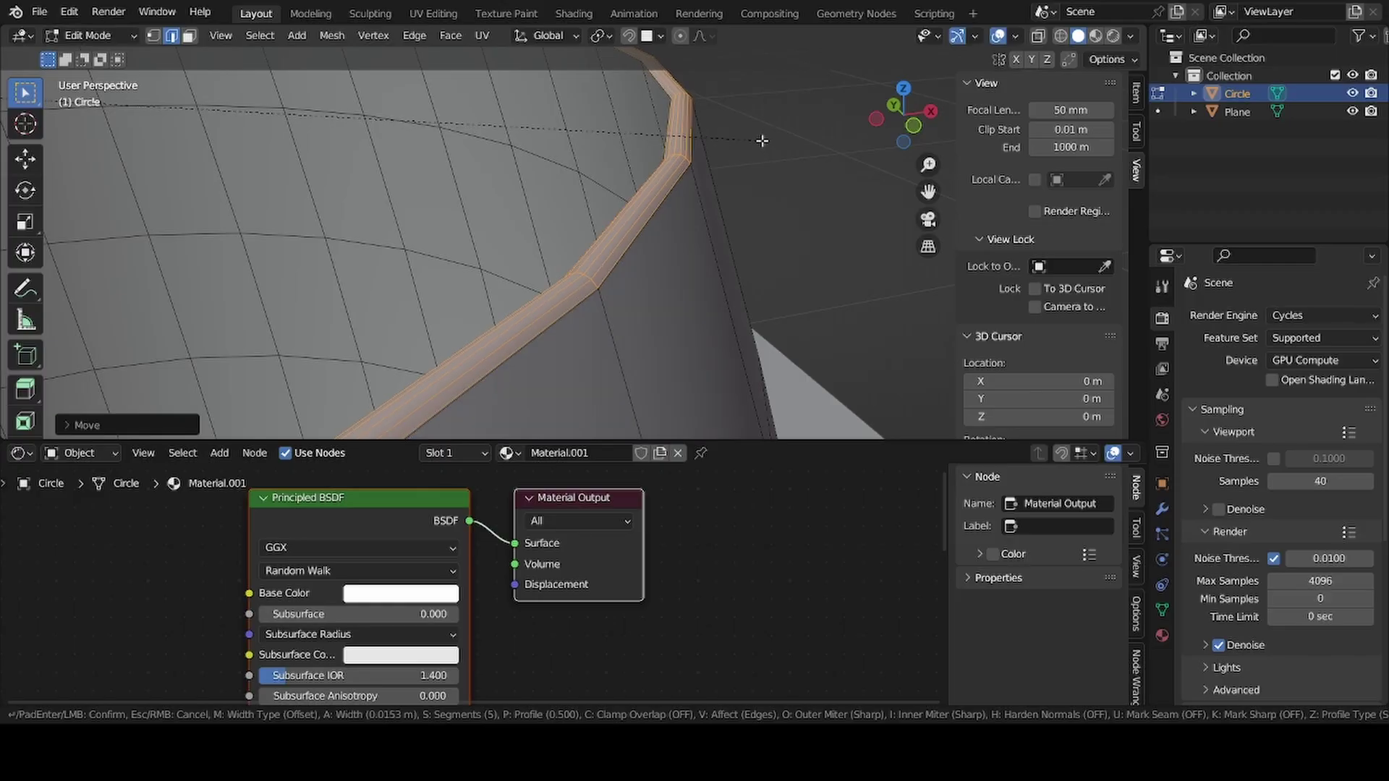
Step: Bevel the inner edge loop of the rim by about 0.001 m with 2 segments, and return to Object Mode
middle_click_drag(762, 143, 768, 184)
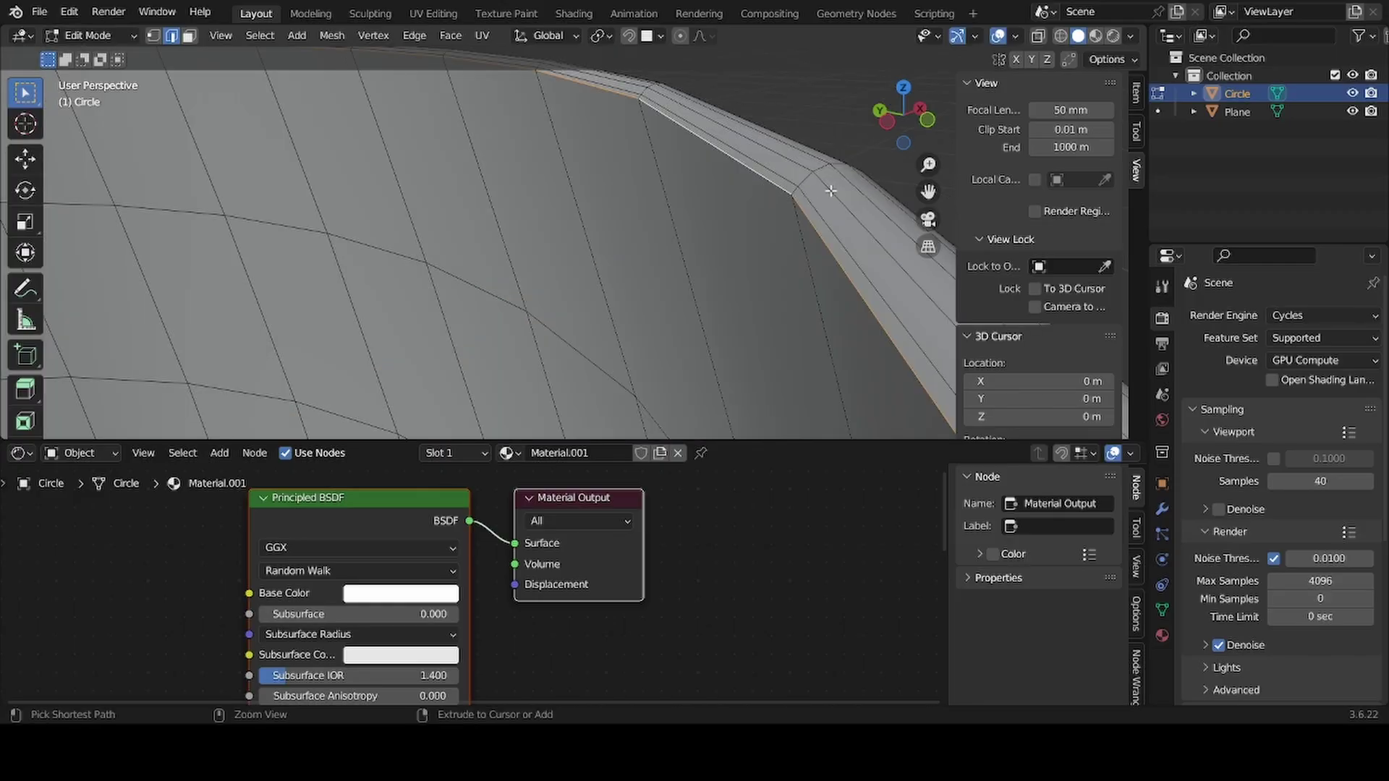
key("ctrl+z")
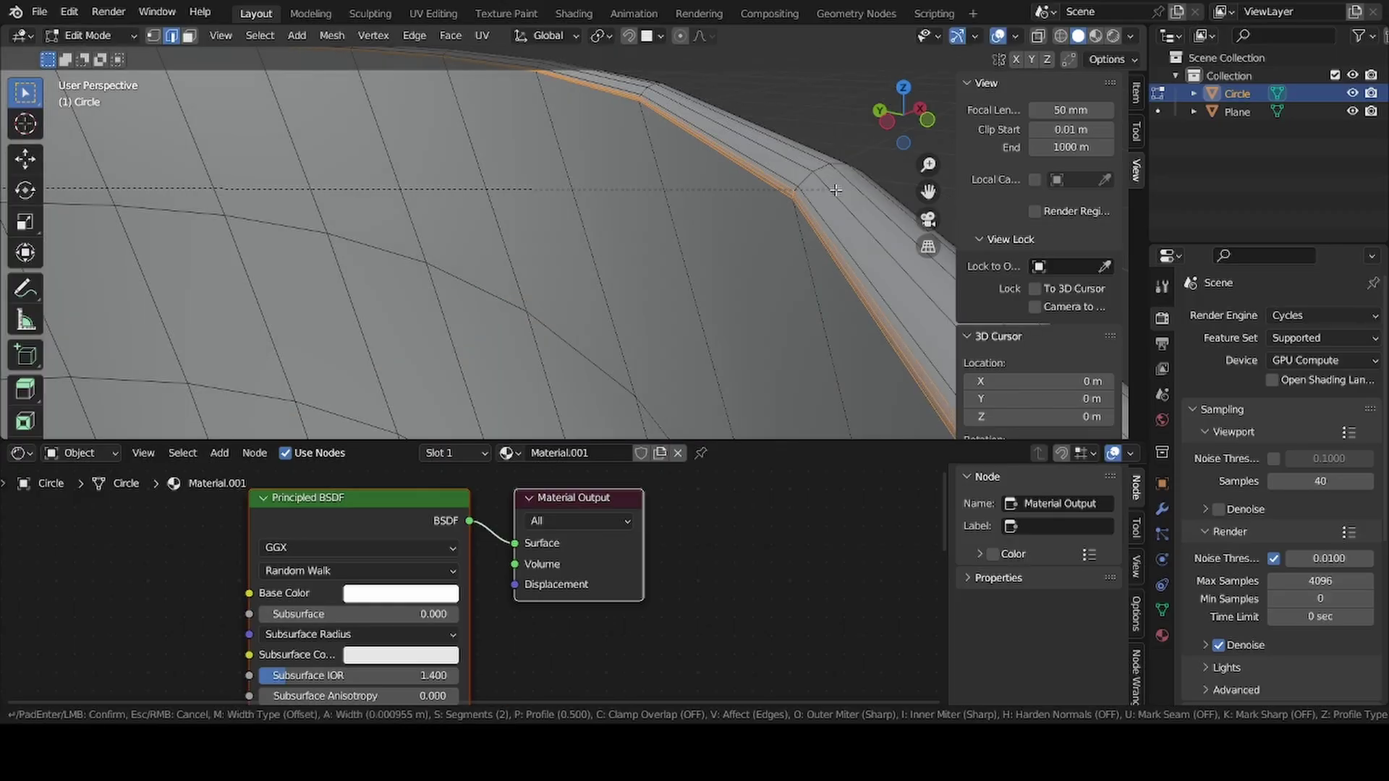
key("Tab")
scroll(692, 226, "down", 6)
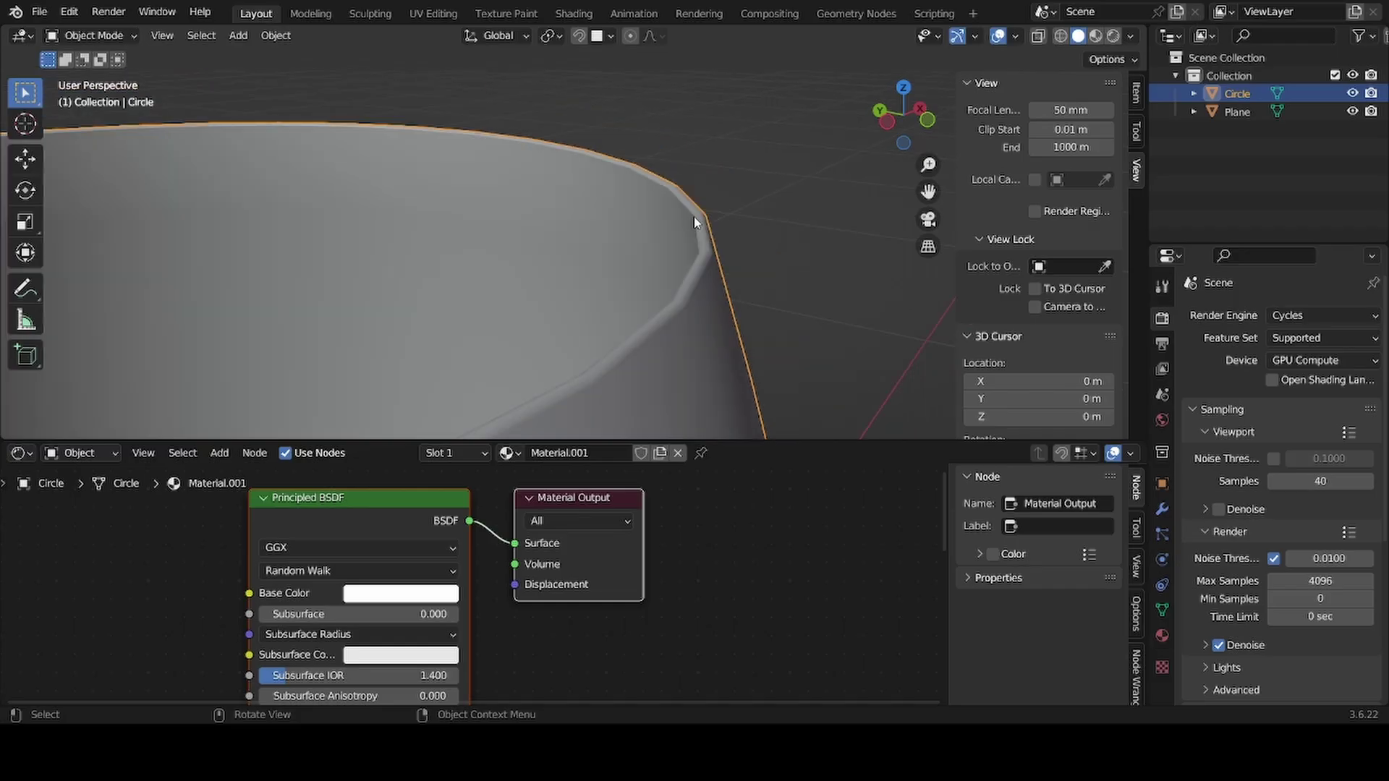
scroll(671, 176, "down", 4)
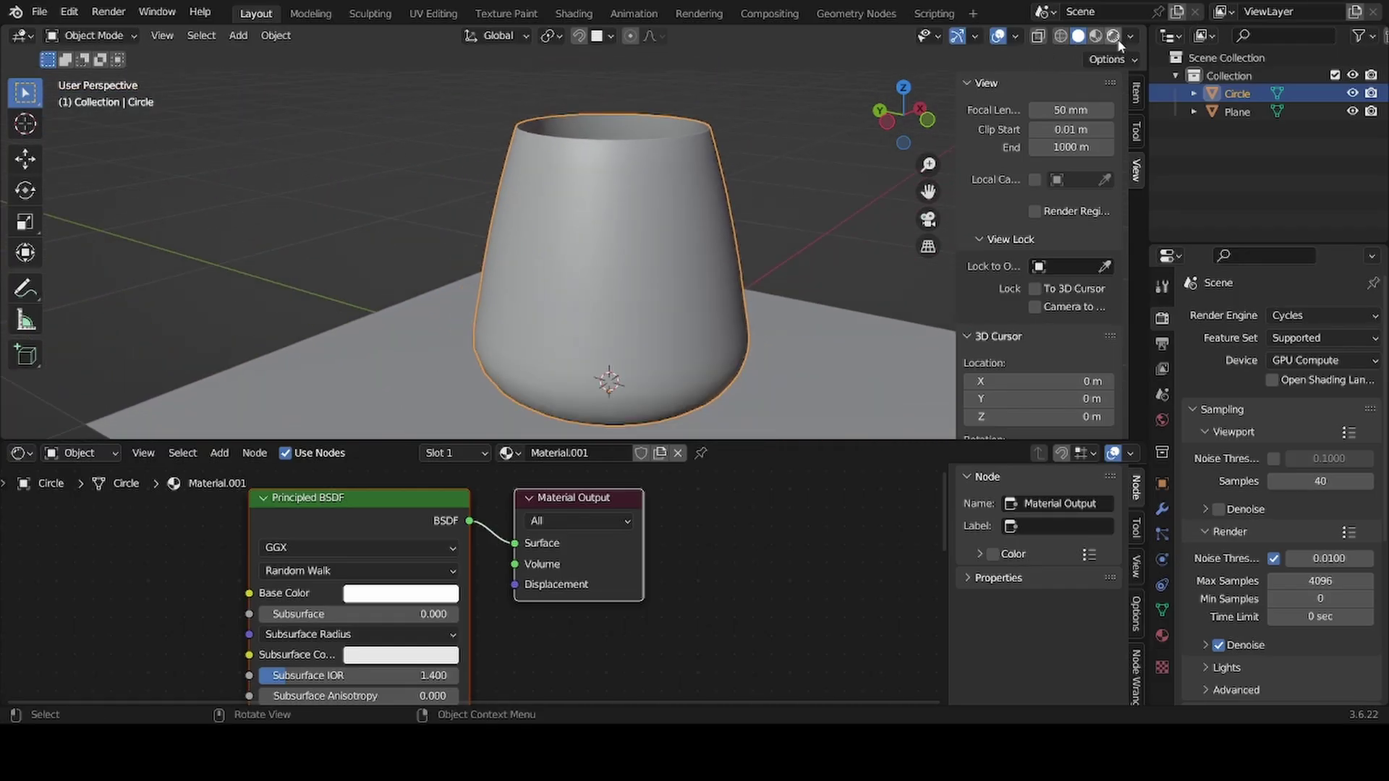
Step: Show the vessel in rendered shading and apply its scale
left_click(1113, 36)
middle_click_drag(600, 216, 577, 182, "shift")
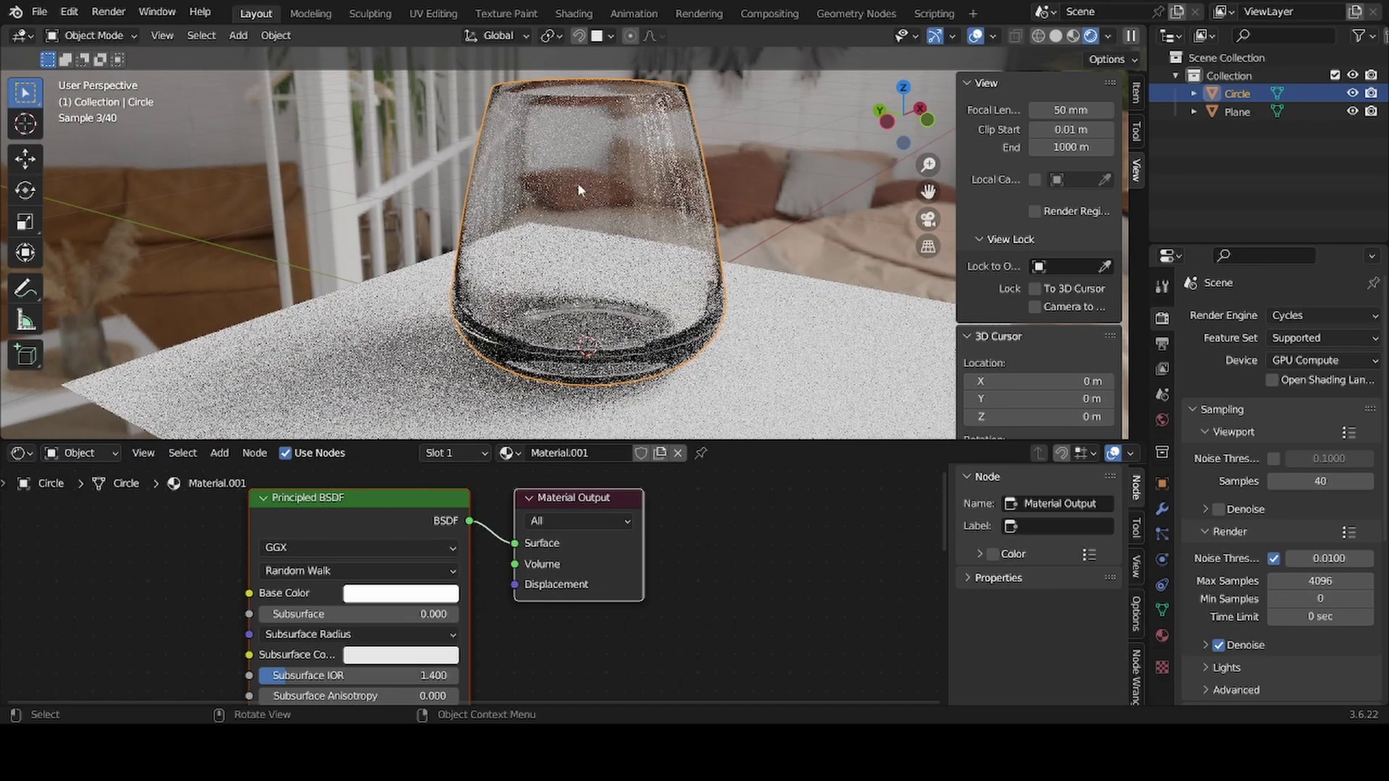
key("ctrl+a")
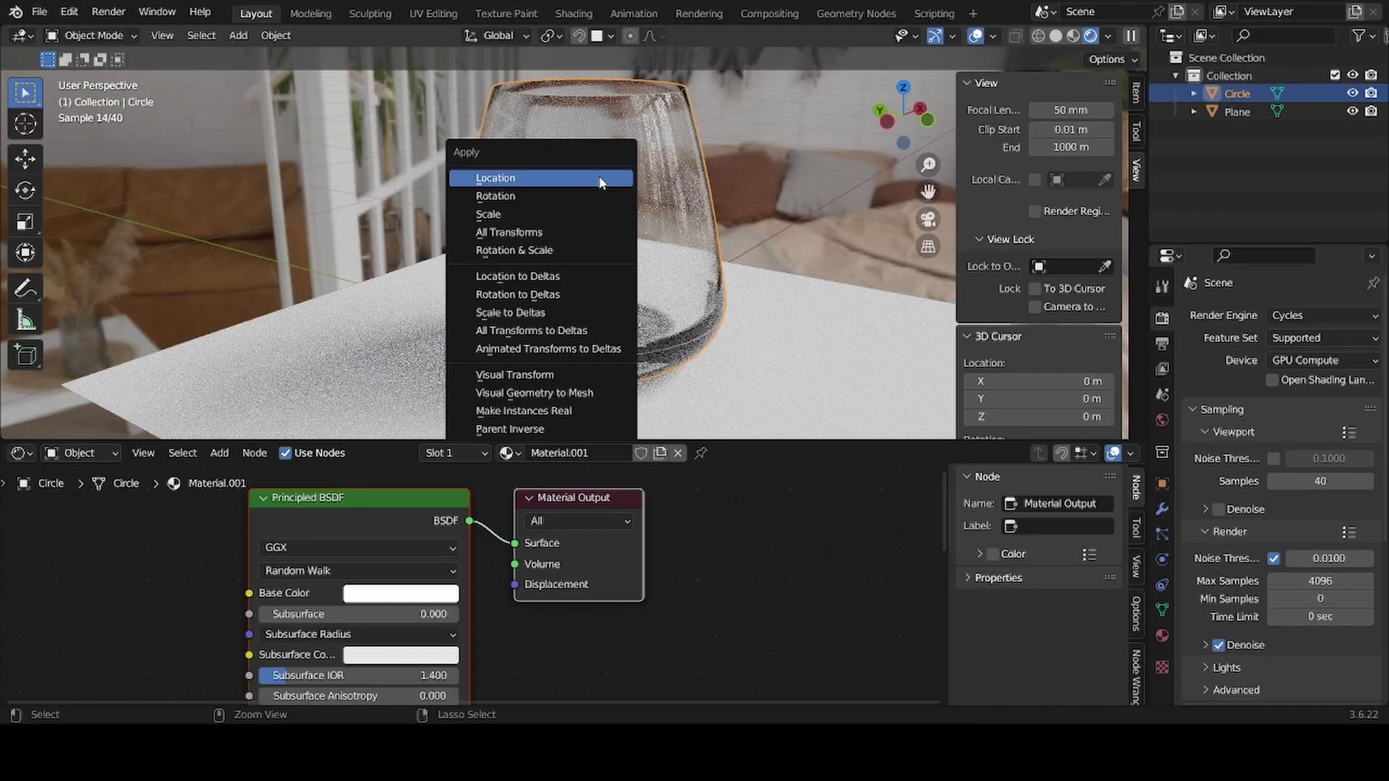
left_click(560, 212)
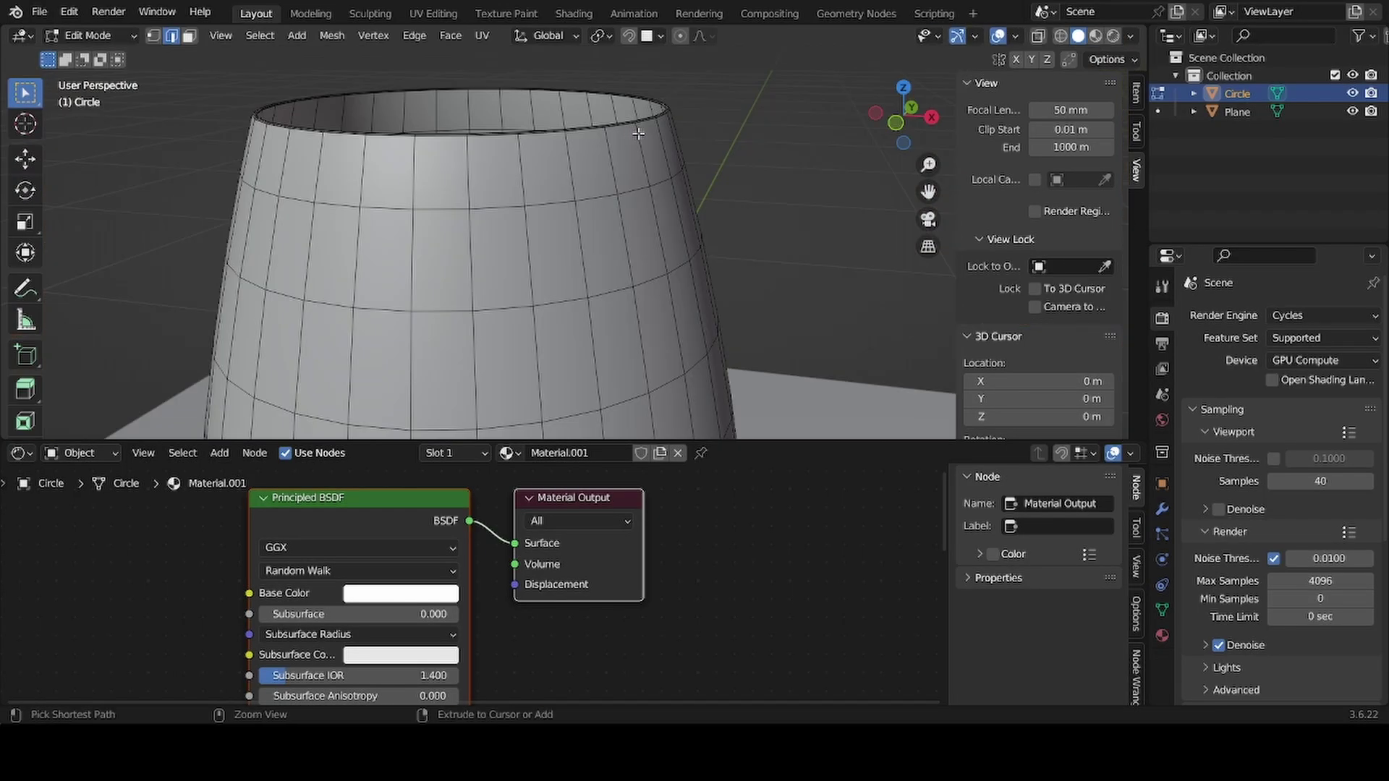
Step: Add supporting edge loops just below the rim on the vessel's outer and inner walls, sliding each close to the lip
key("ctrl+r")
left_click(640, 132)
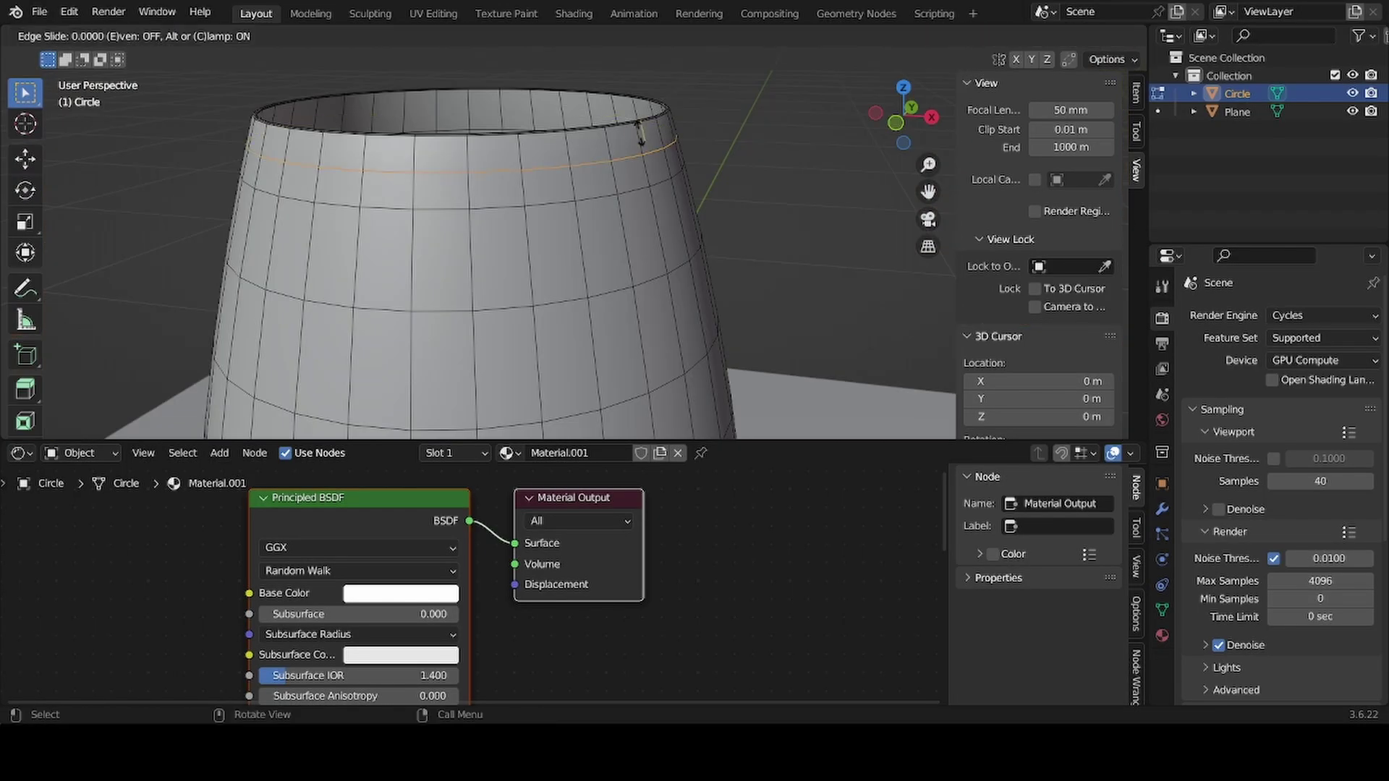
left_click_drag(640, 133, 636, 109)
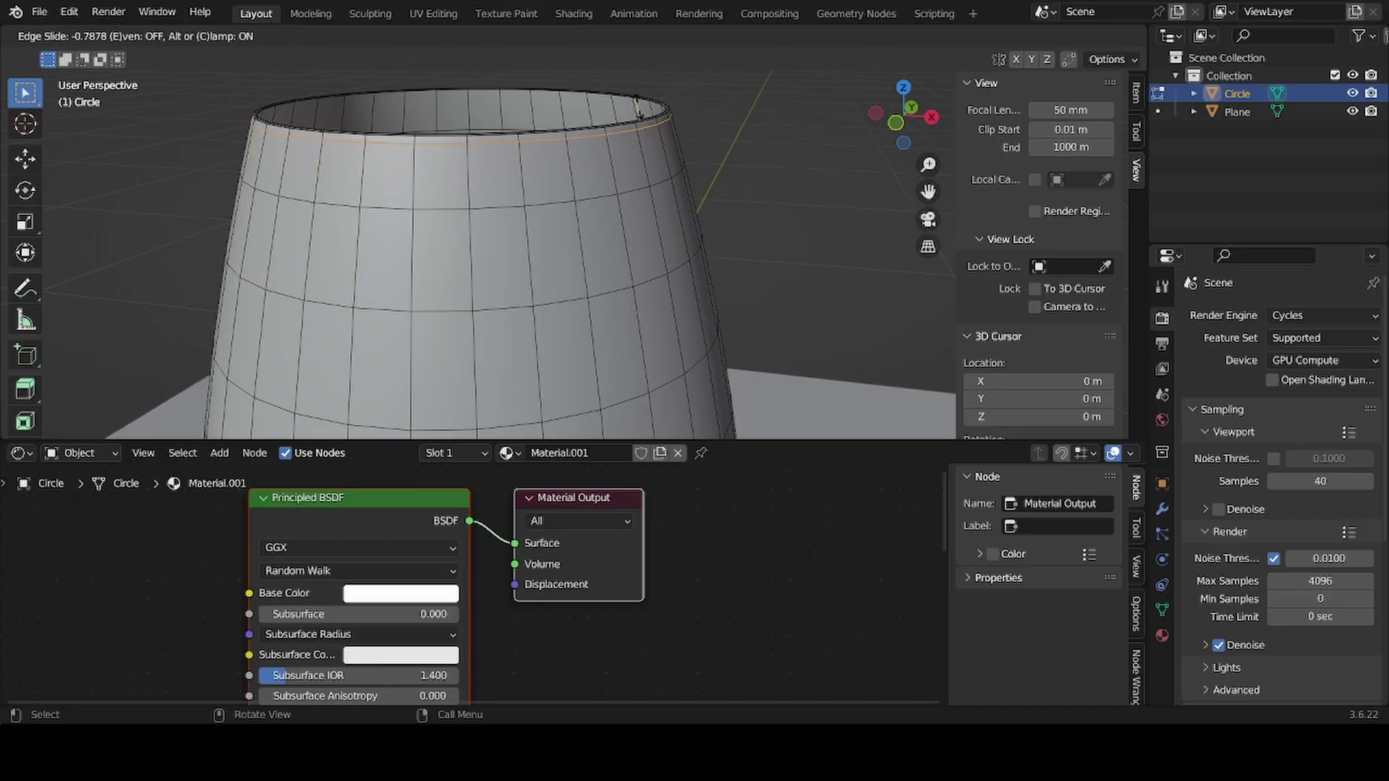
left_click(640, 115)
key("ctrl+r")
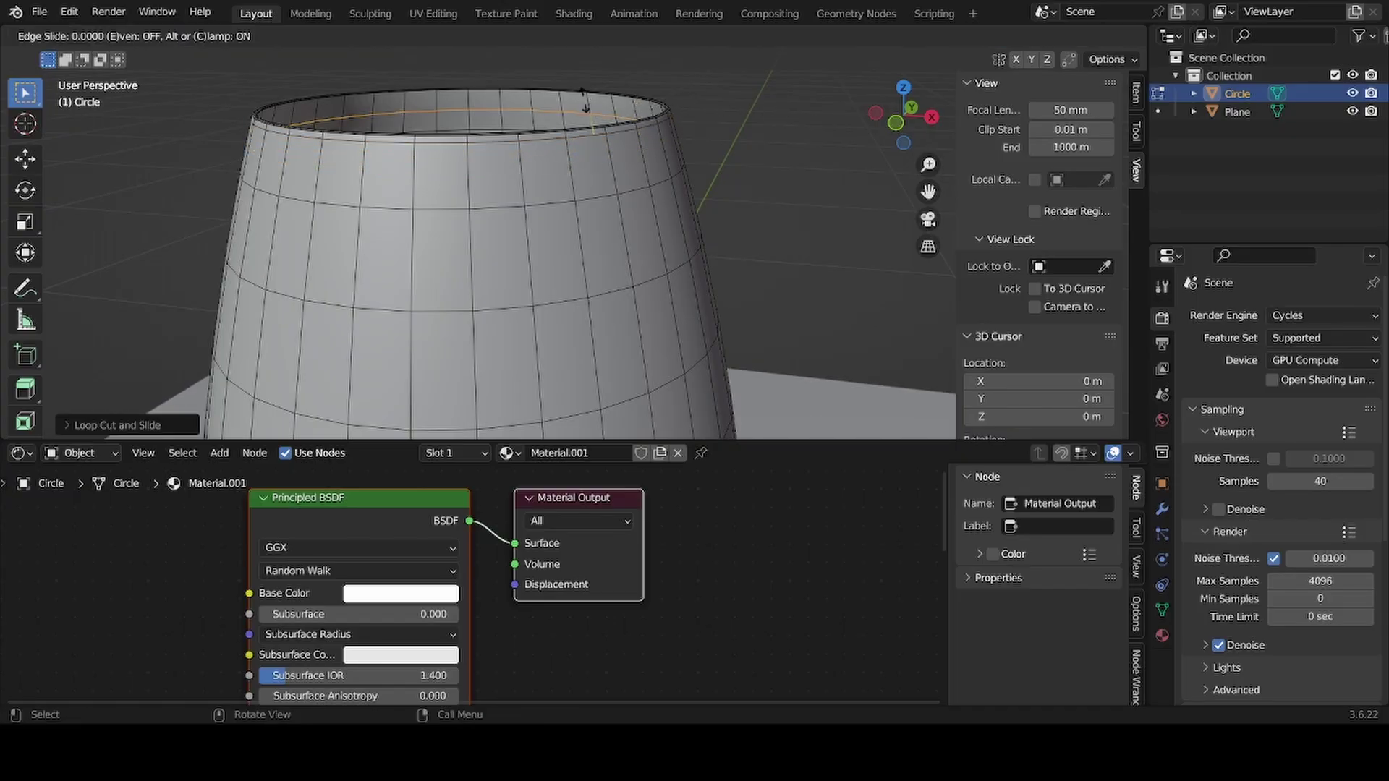
left_click_drag(589, 103, 586, 78)
left_click(586, 78)
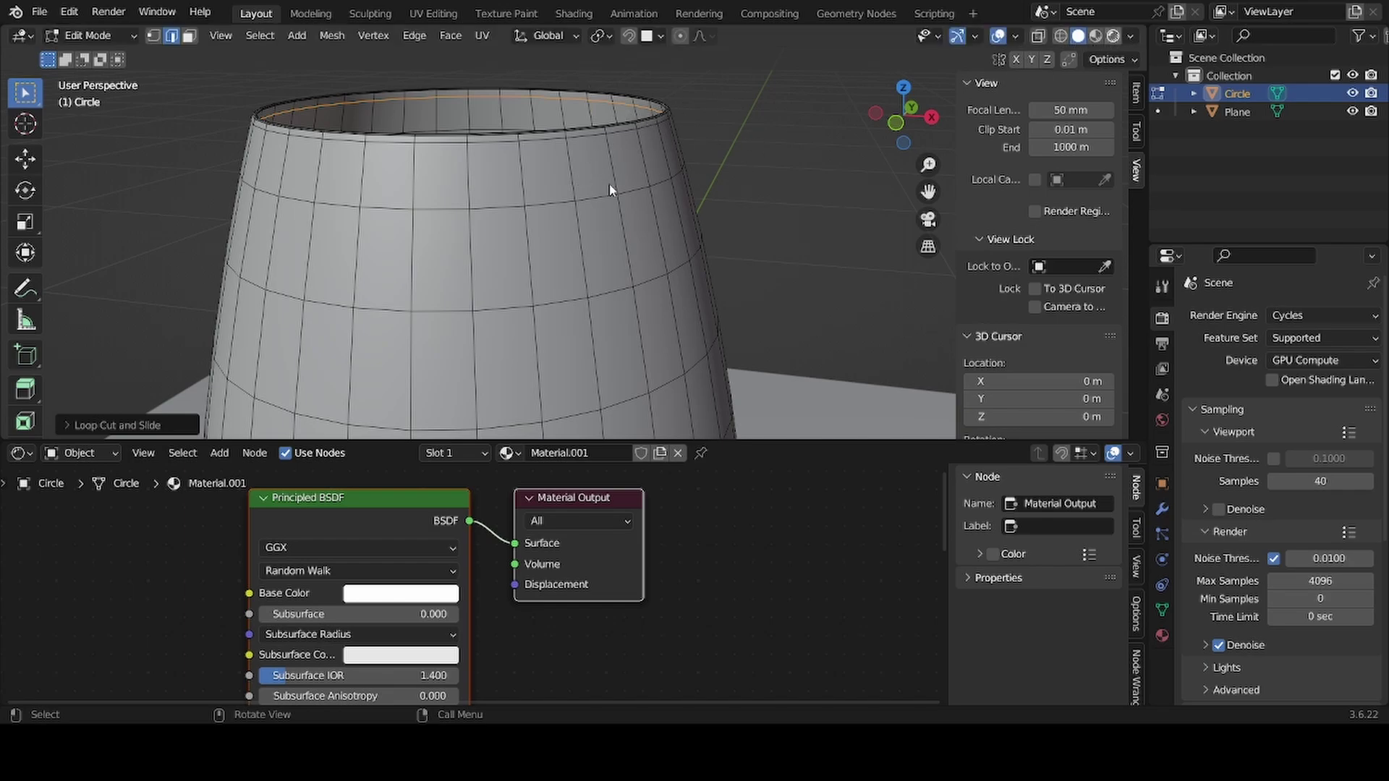
Step: Leave mesh editing and examine the whole glass and its rounded rim in rendered shading
key("z")
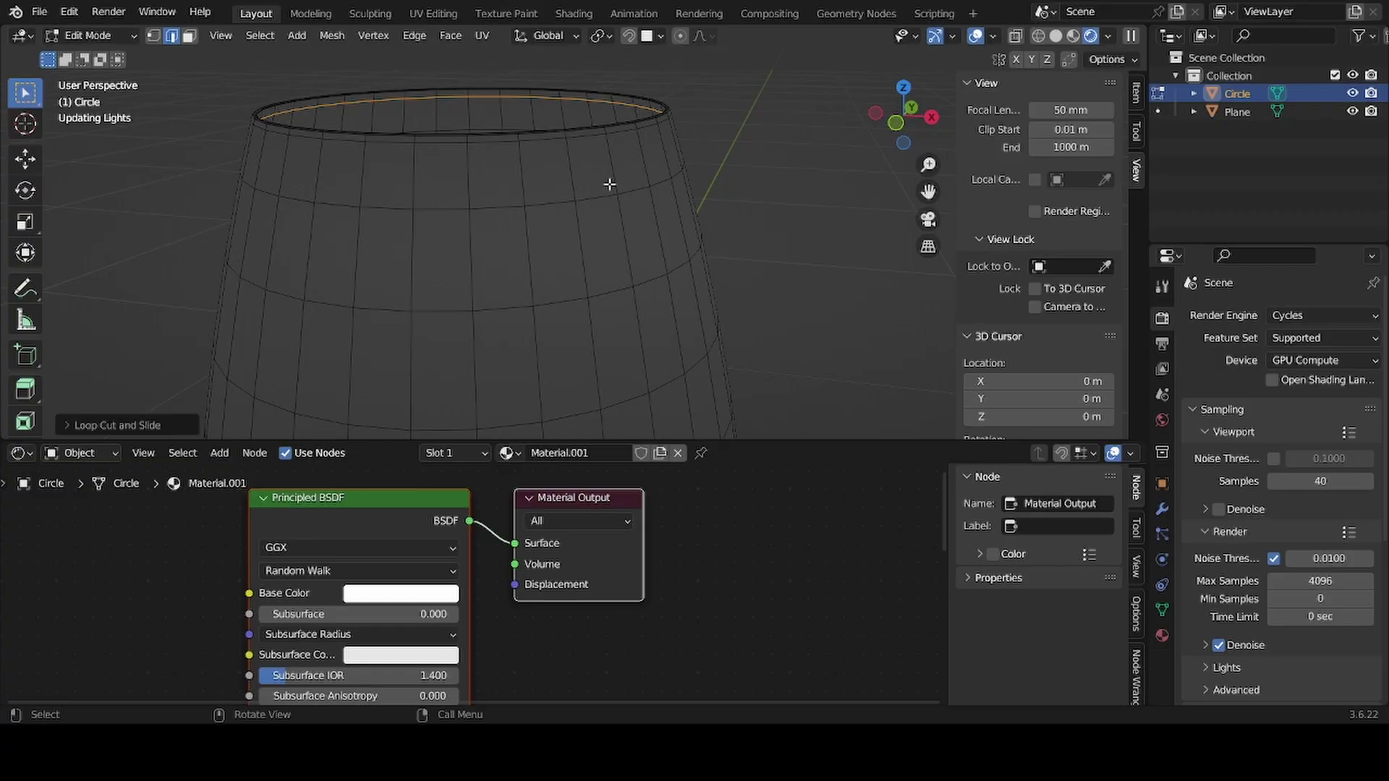
key("Tab")
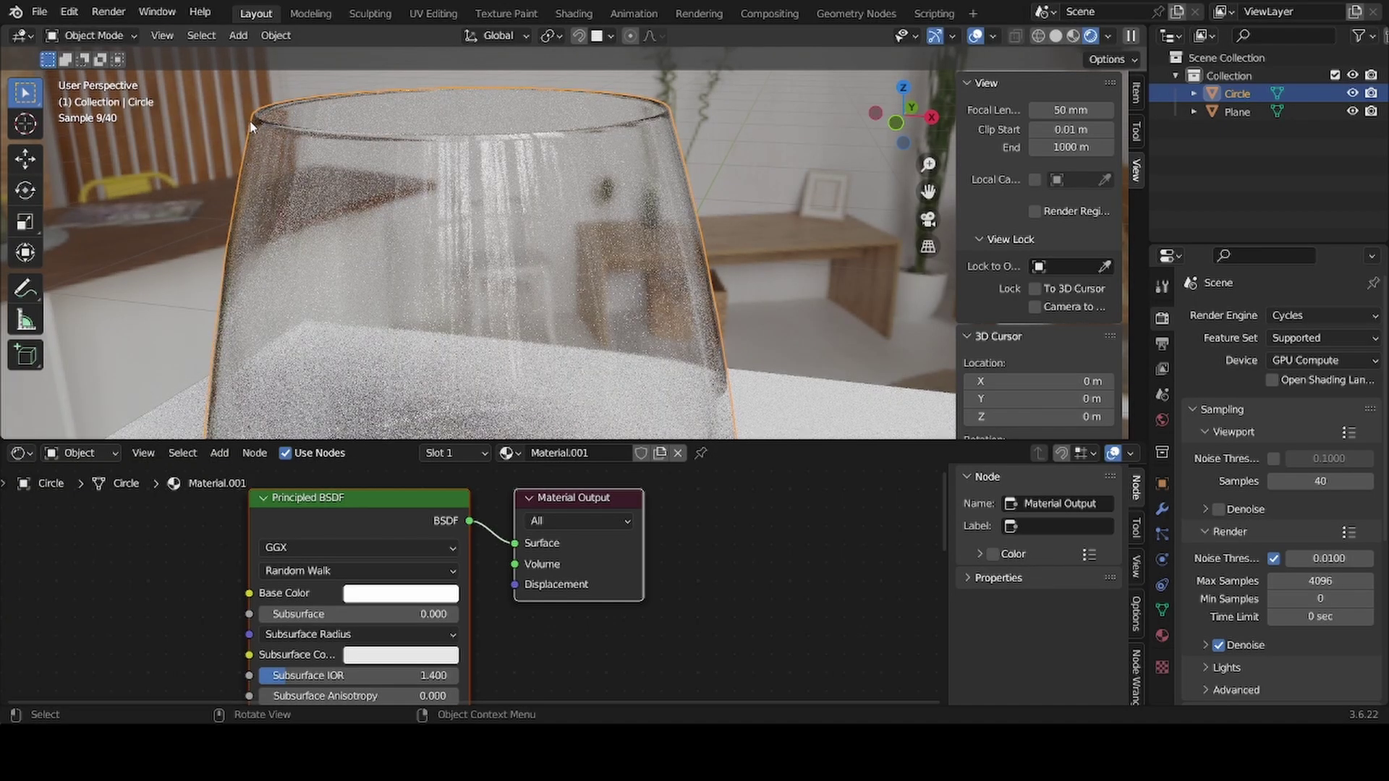
scroll(614, 155, "down", 3)
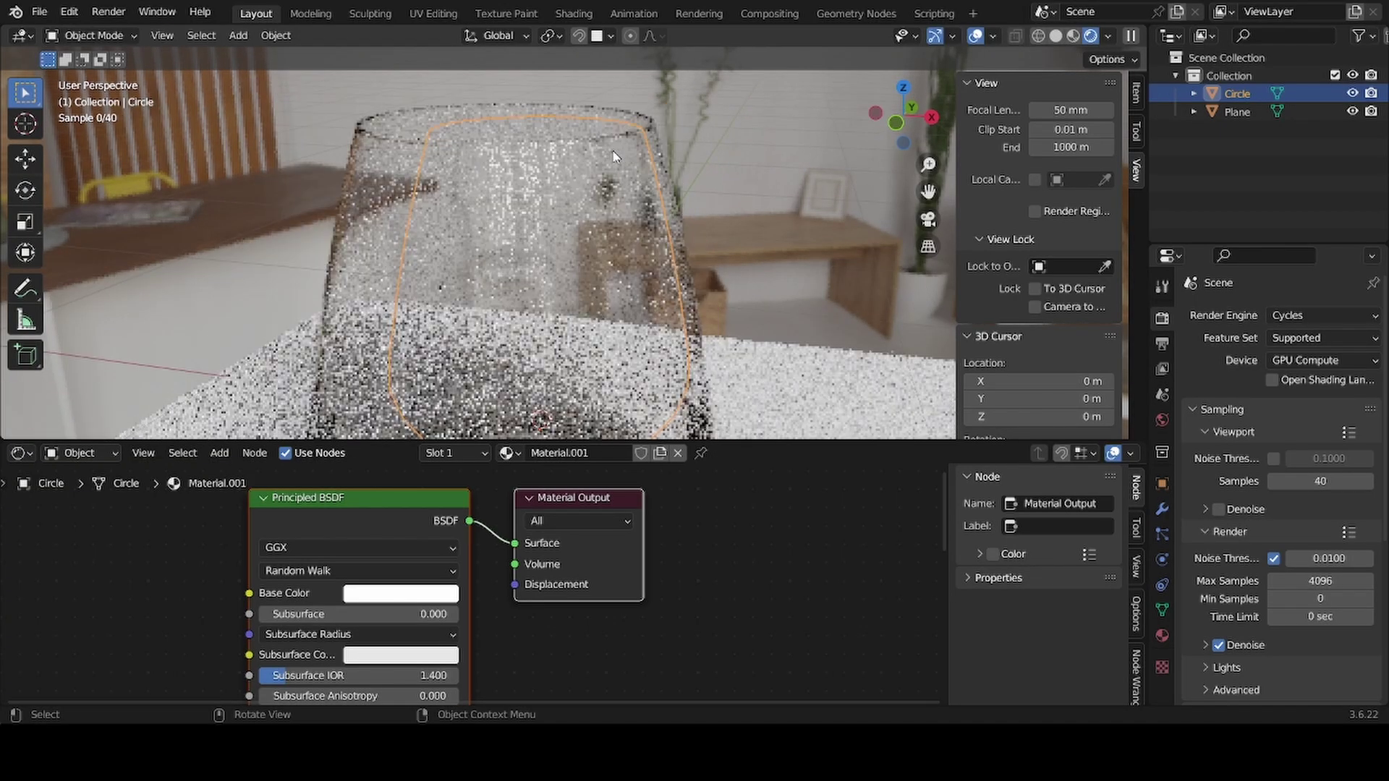
scroll(613, 156, "down", 3)
middle_click_drag(622, 217, 640, 268)
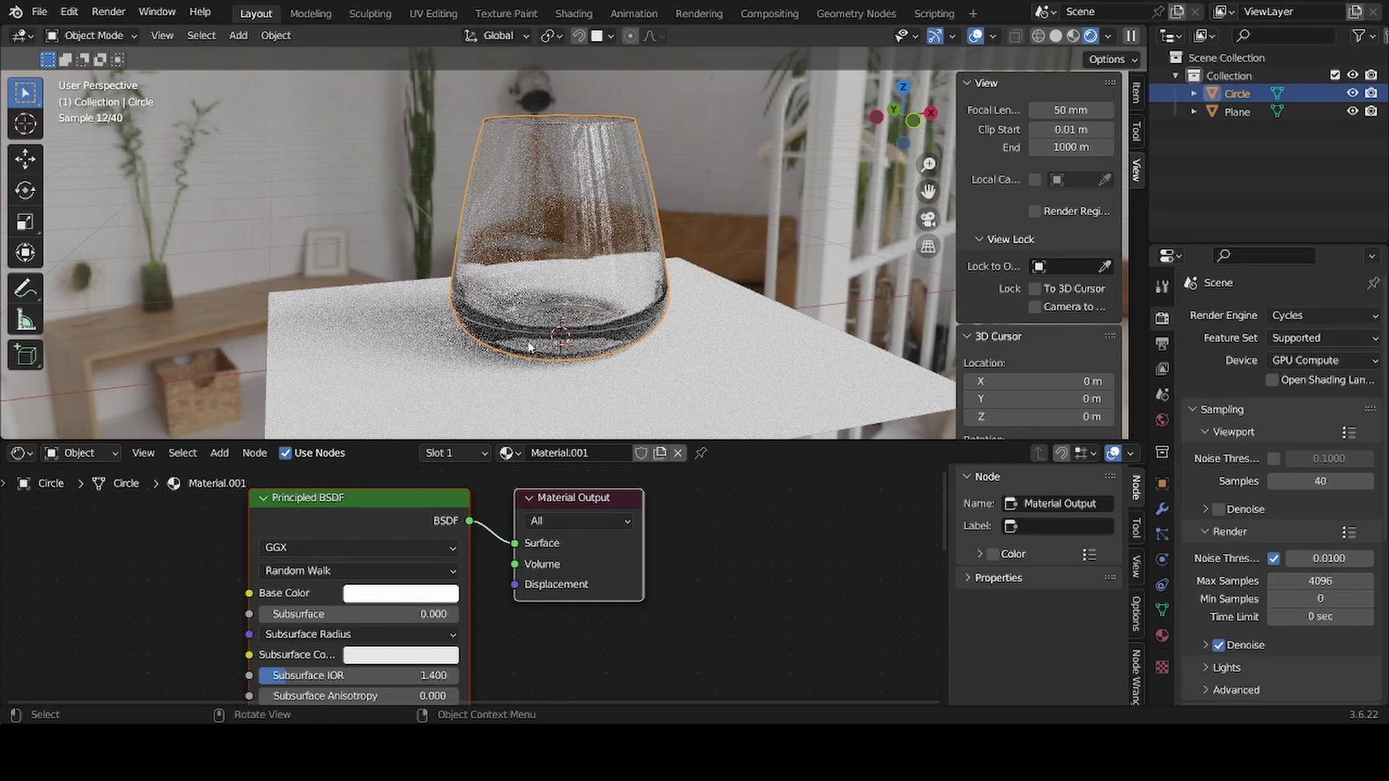
key("alt+a")
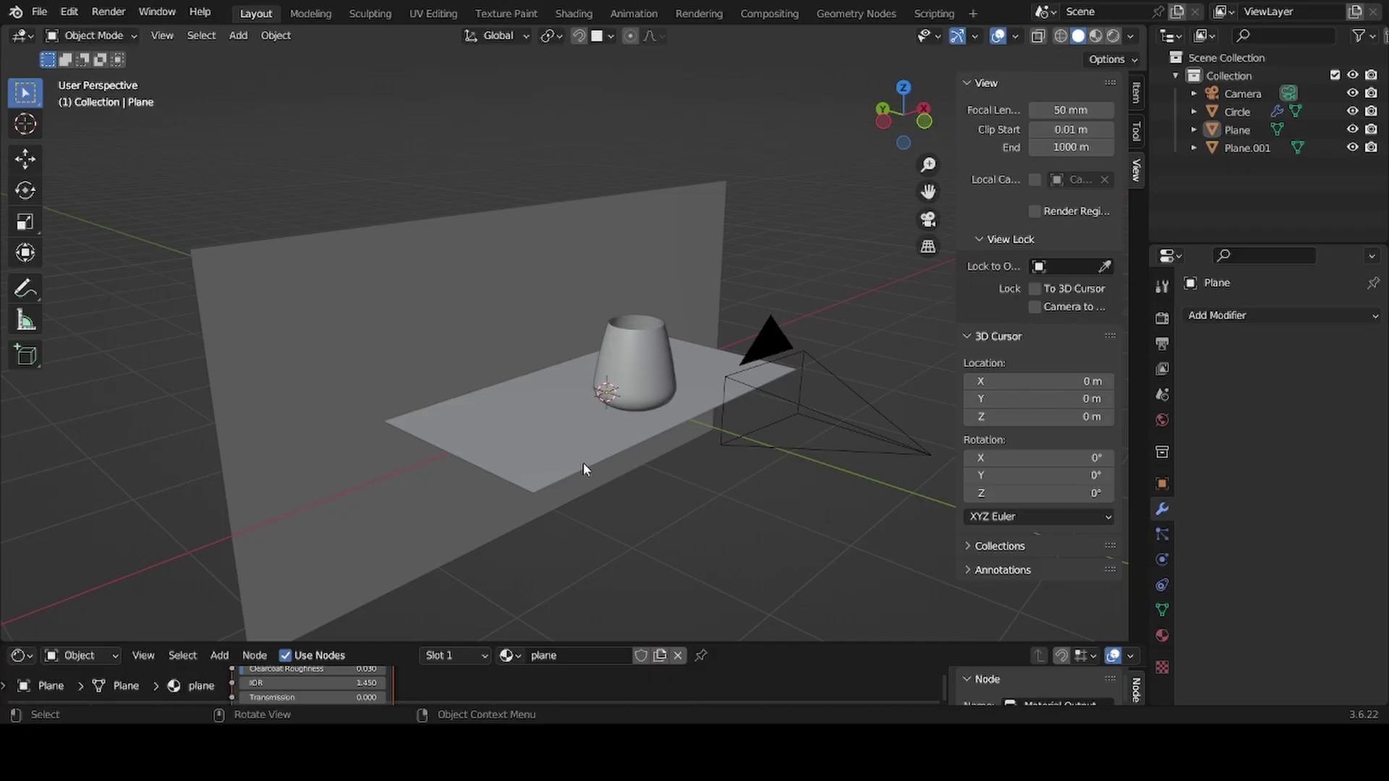
Step: Preview the scene through the camera in rendered shading, and inspect the wall and table planes in solid shading
left_click(587, 406)
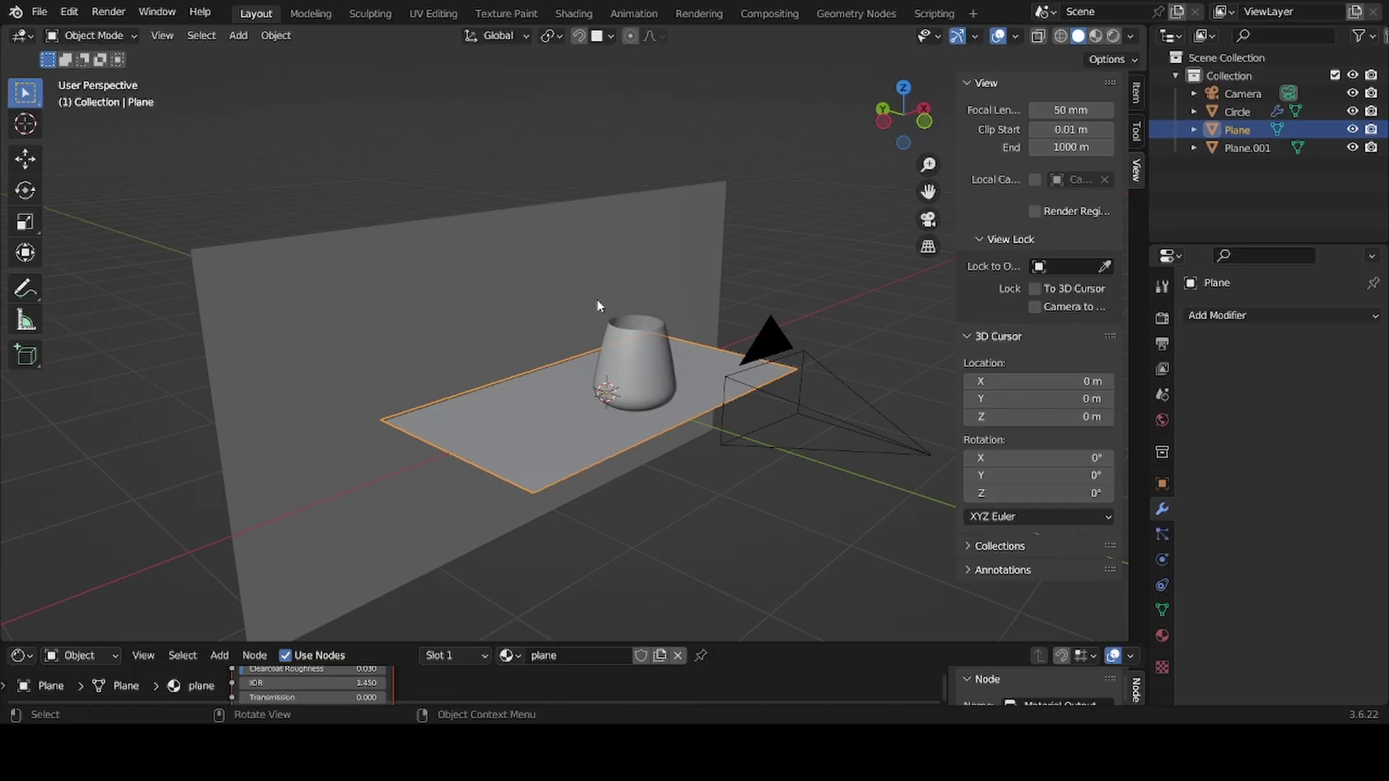
middle_click_drag(605, 358, 606, 325)
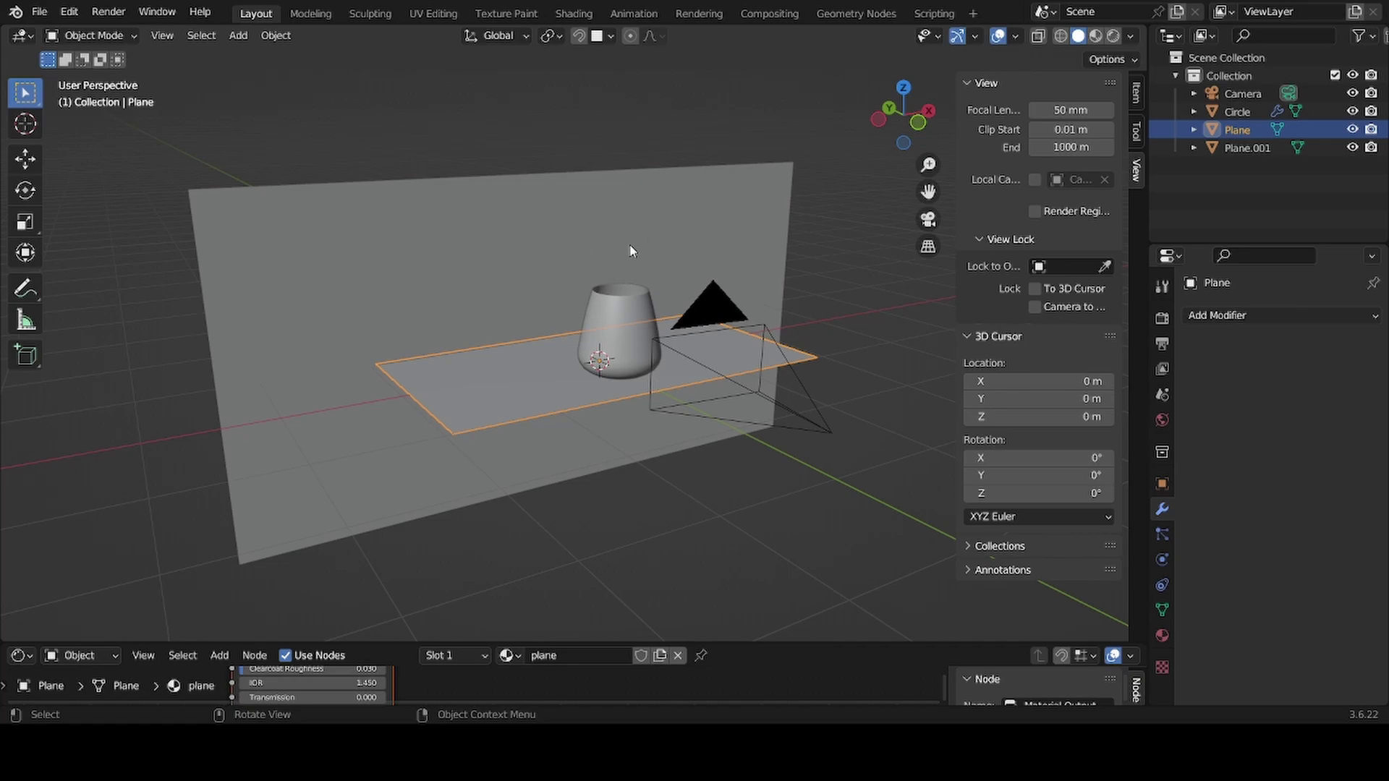
left_click(1112, 36)
left_click(928, 219)
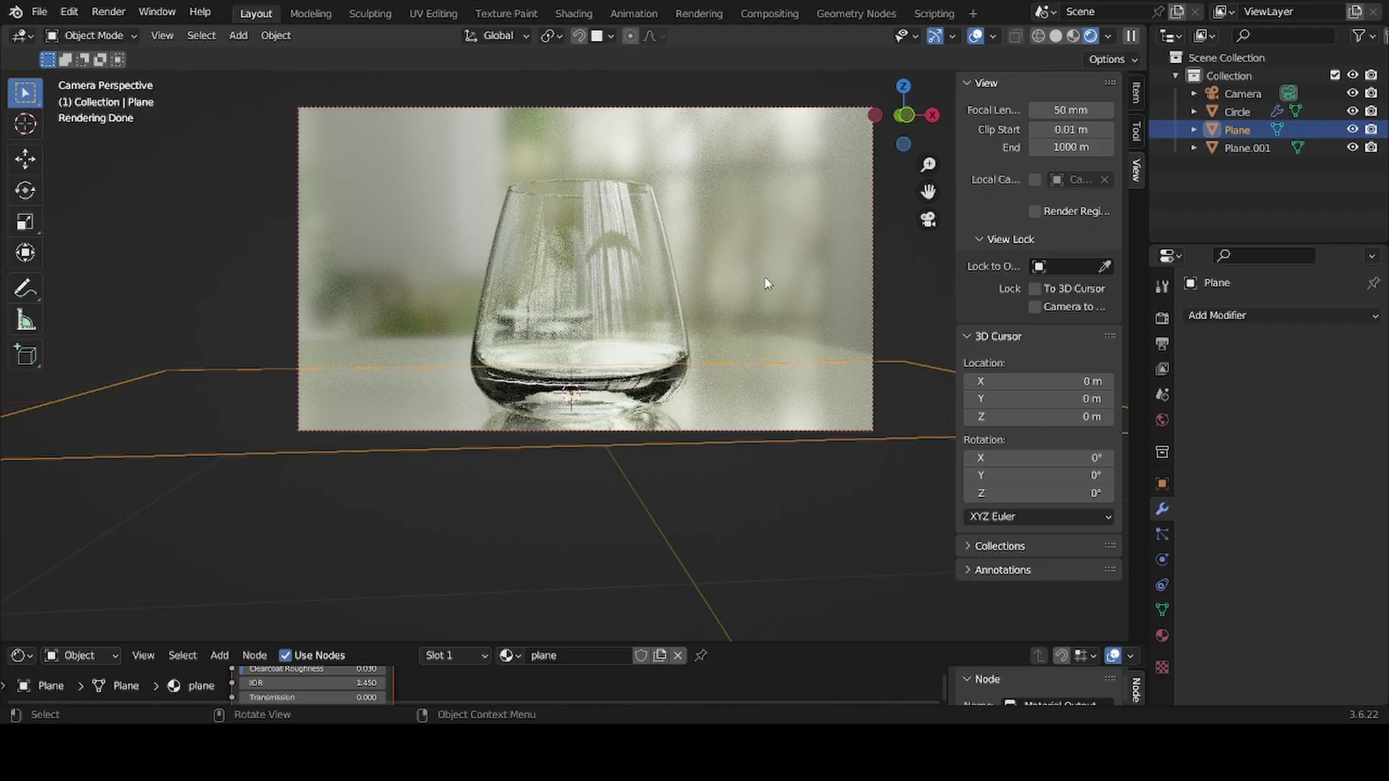
left_click(1055, 36)
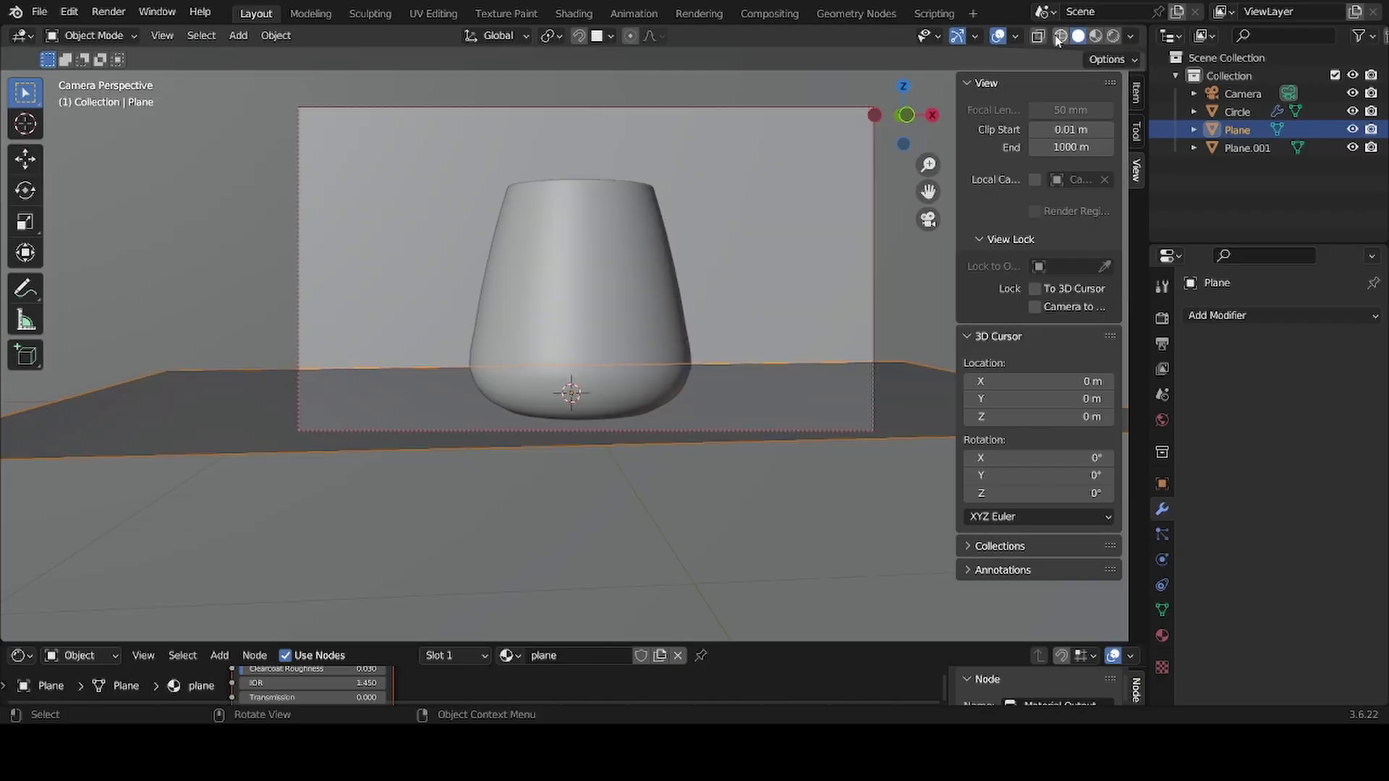
mouse_move(506, 313)
middle_mouse_down()
mouse_move(499, 296)
mouse_move(551, 366)
mouse_move(407, 490)
middle_mouse_up()
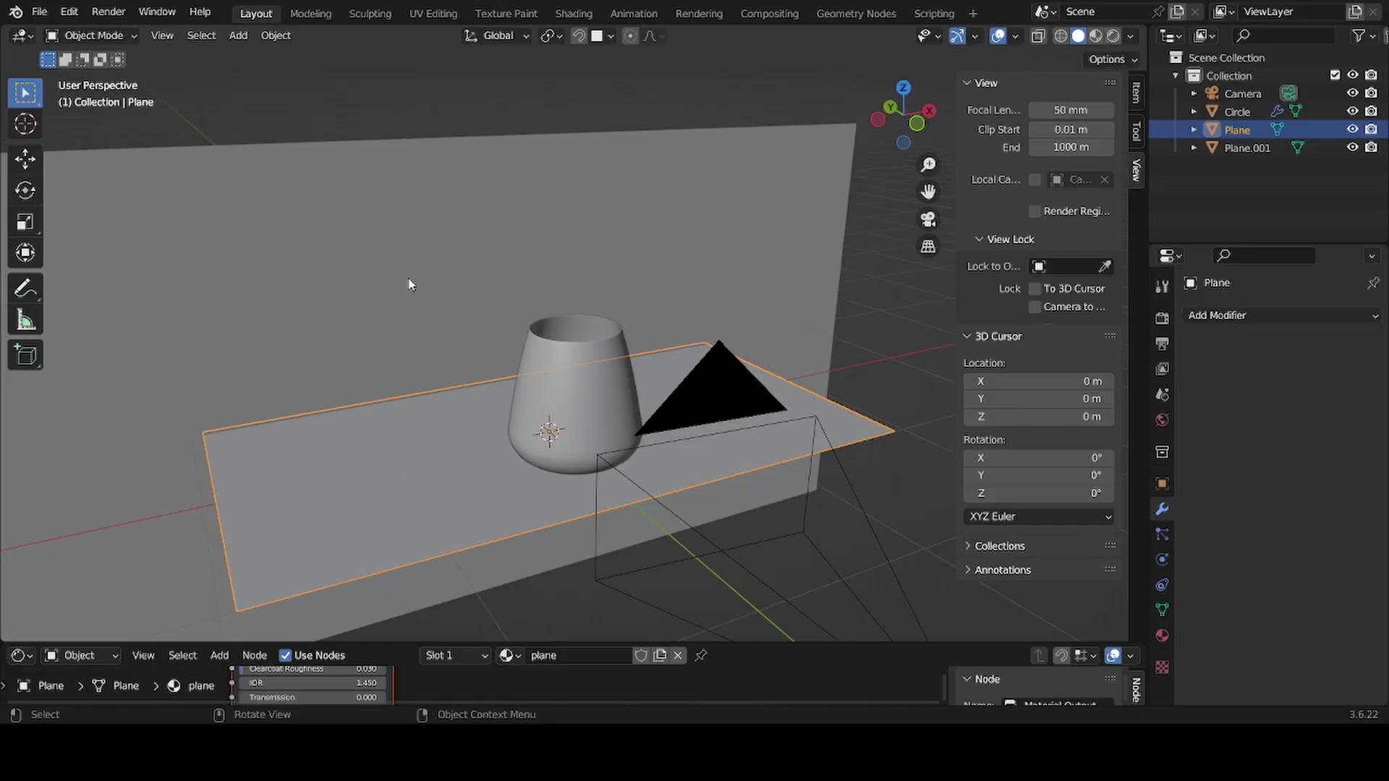
left_click(393, 241)
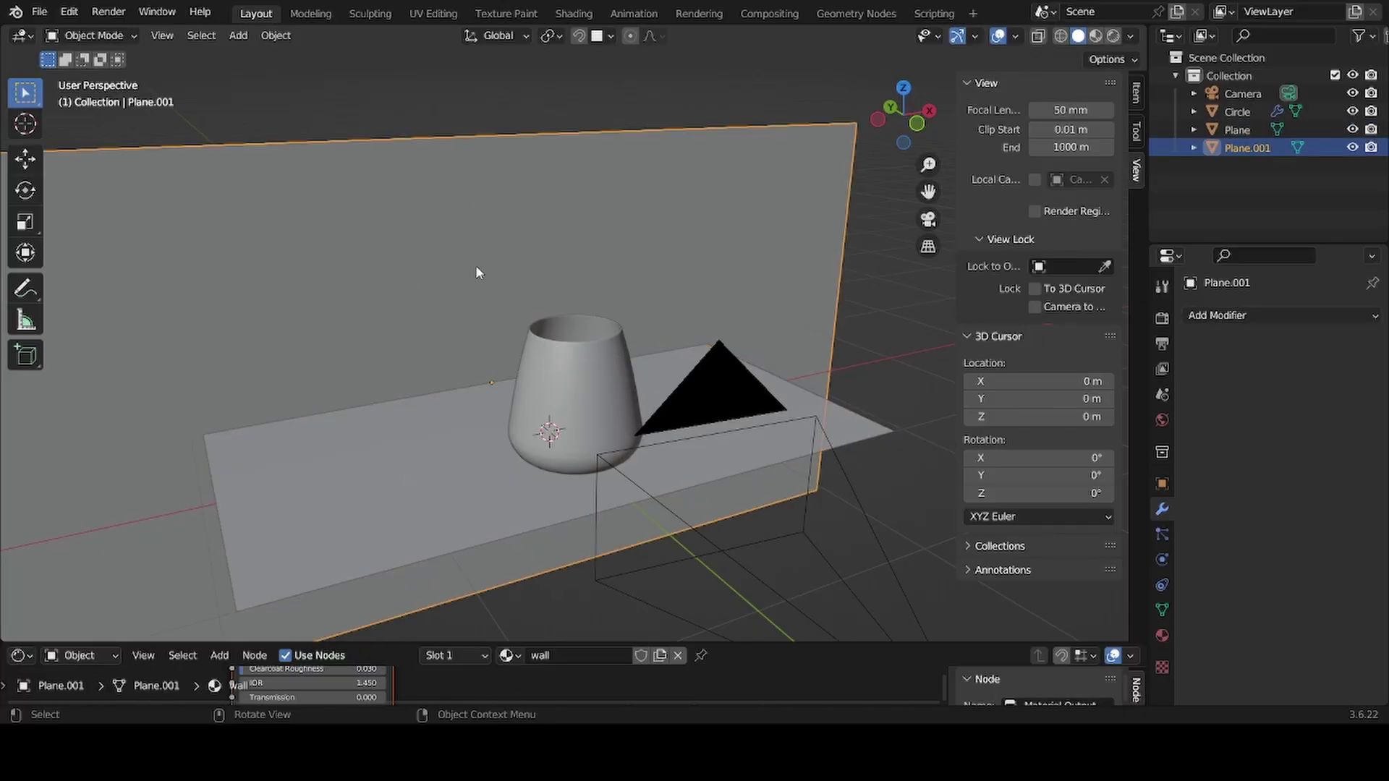
left_click(431, 468)
Step: Add a new plane at the scene origin, try stretching it along the X axis, and undo the stretch
middle_click_drag(538, 354, 448, 303)
key("shift+a")
mouse_move(466, 299)
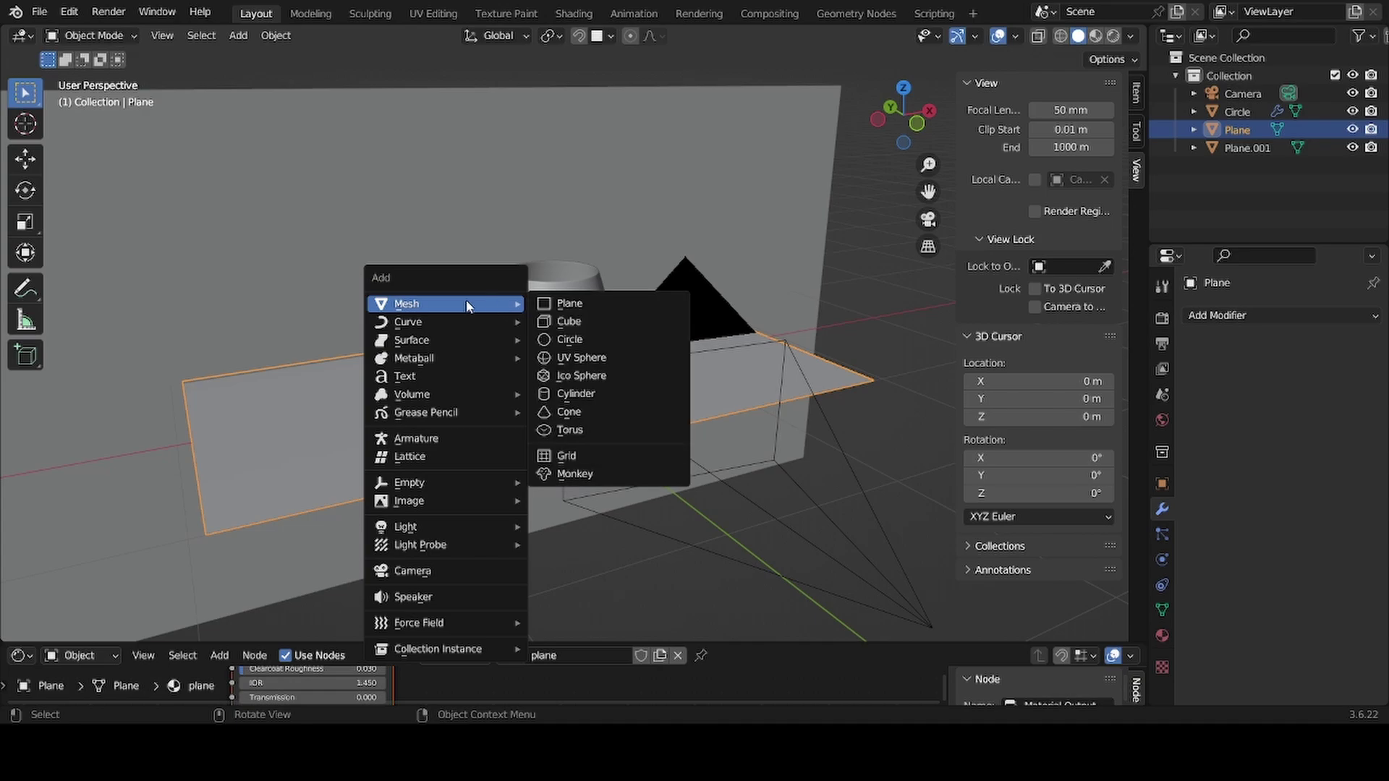
left_click(593, 305)
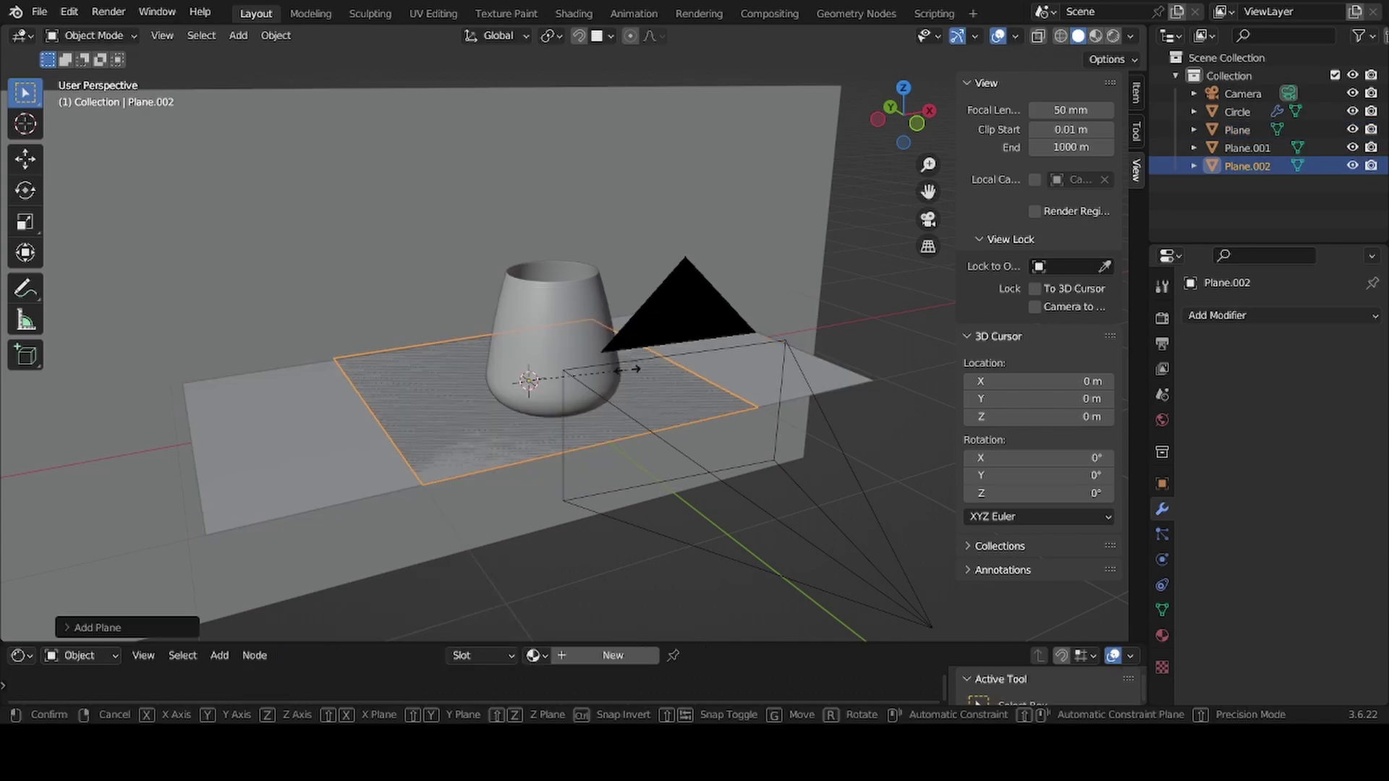
key("s")
key("x")
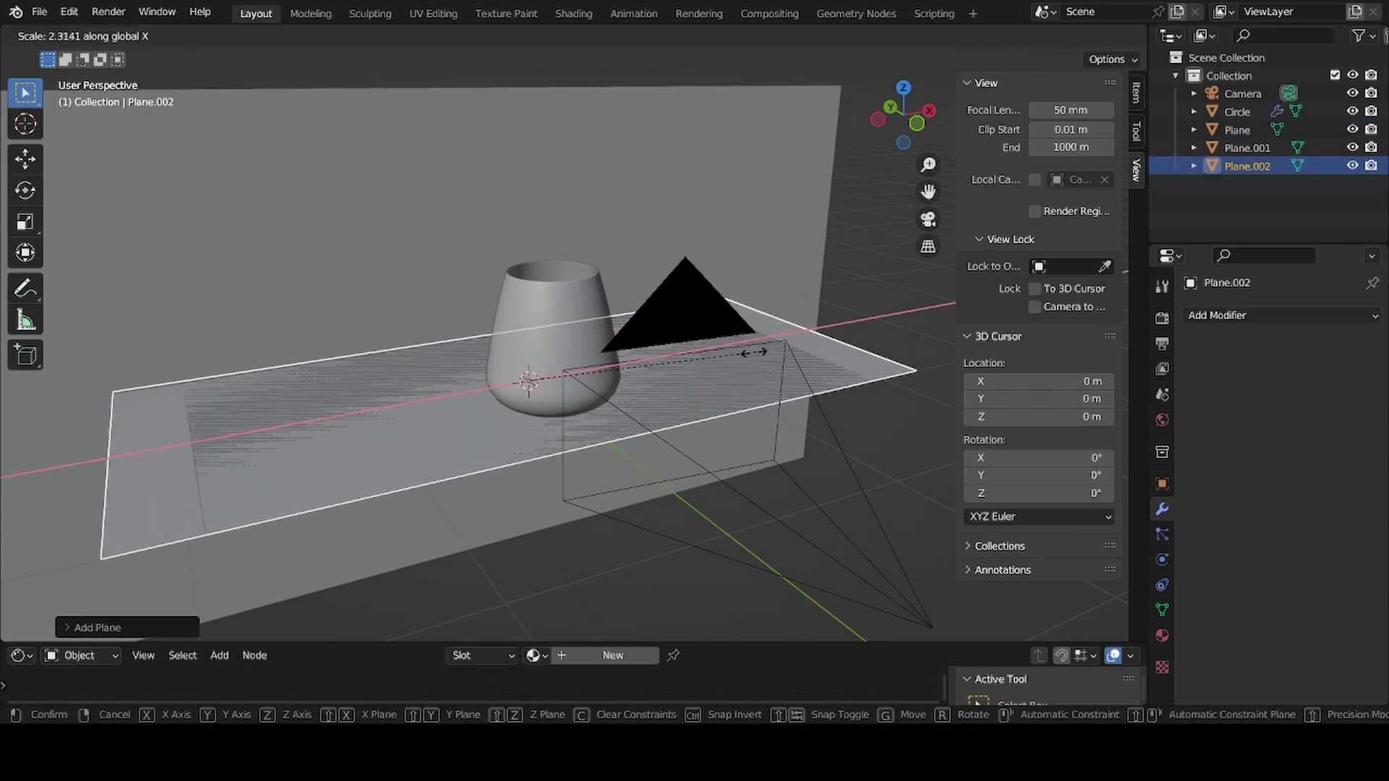
left_click(688, 359)
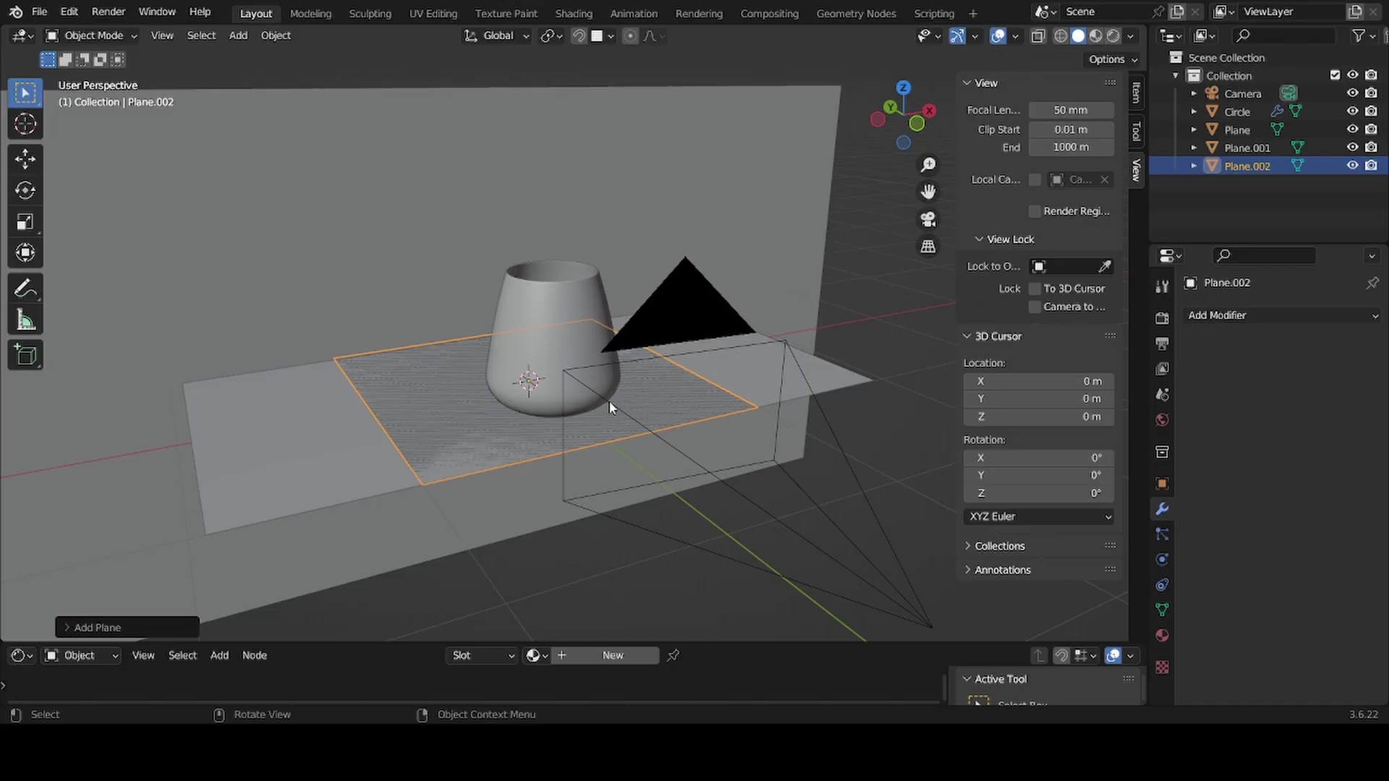
key("ctrl+z")
key("ctrl+z")
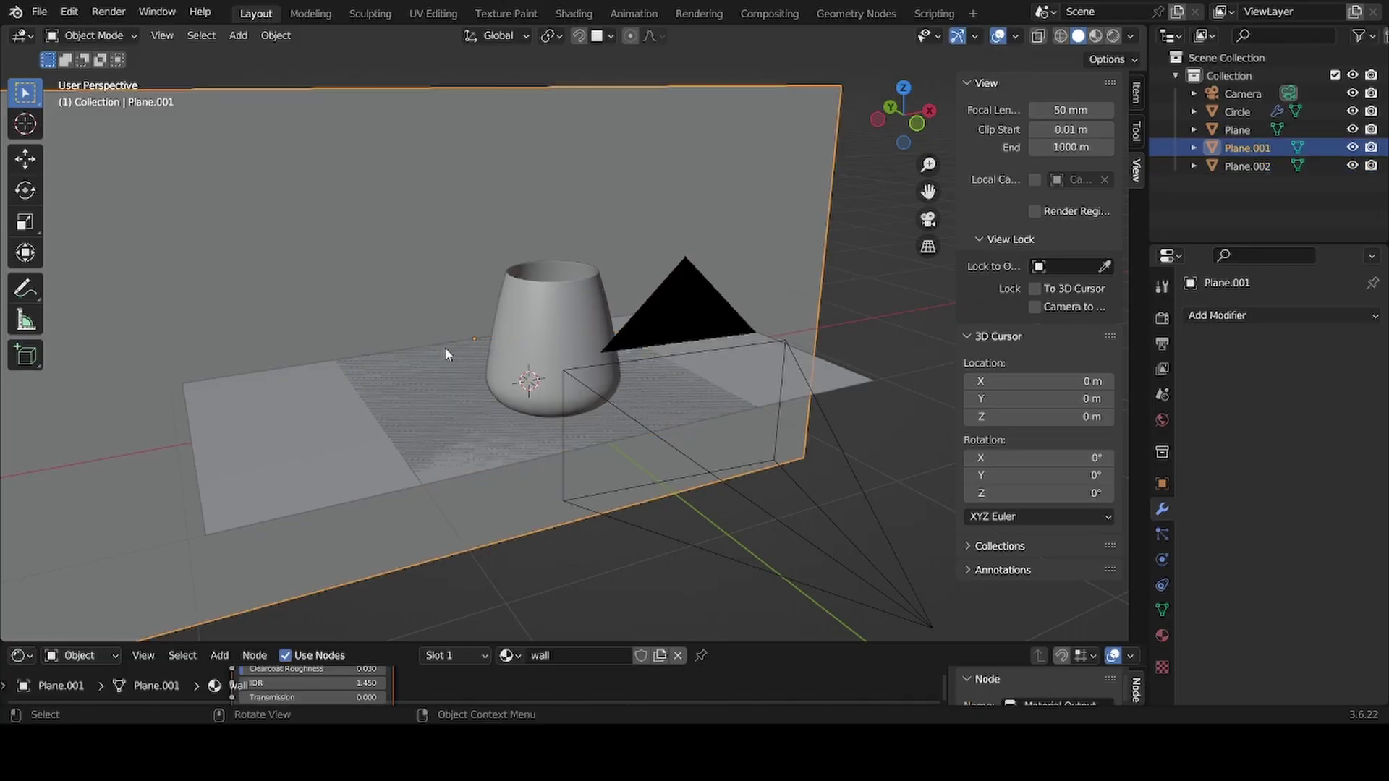
key("ctrl+shift+z")
key("ctrl+shift+z")
Step: Try the extra plane as an enlarged upright wall, rotated 90° about the X axis, and delete it
type("r")
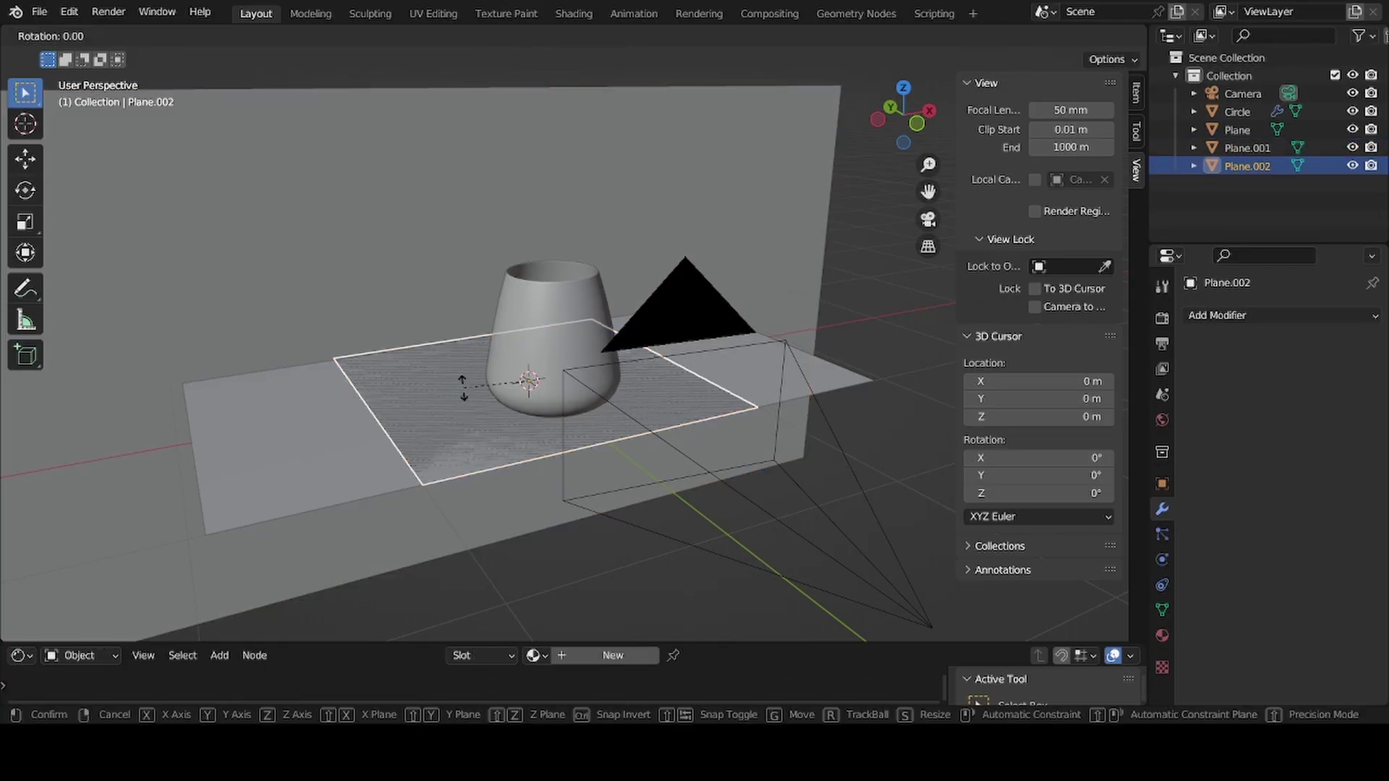
type("x")
type("90")
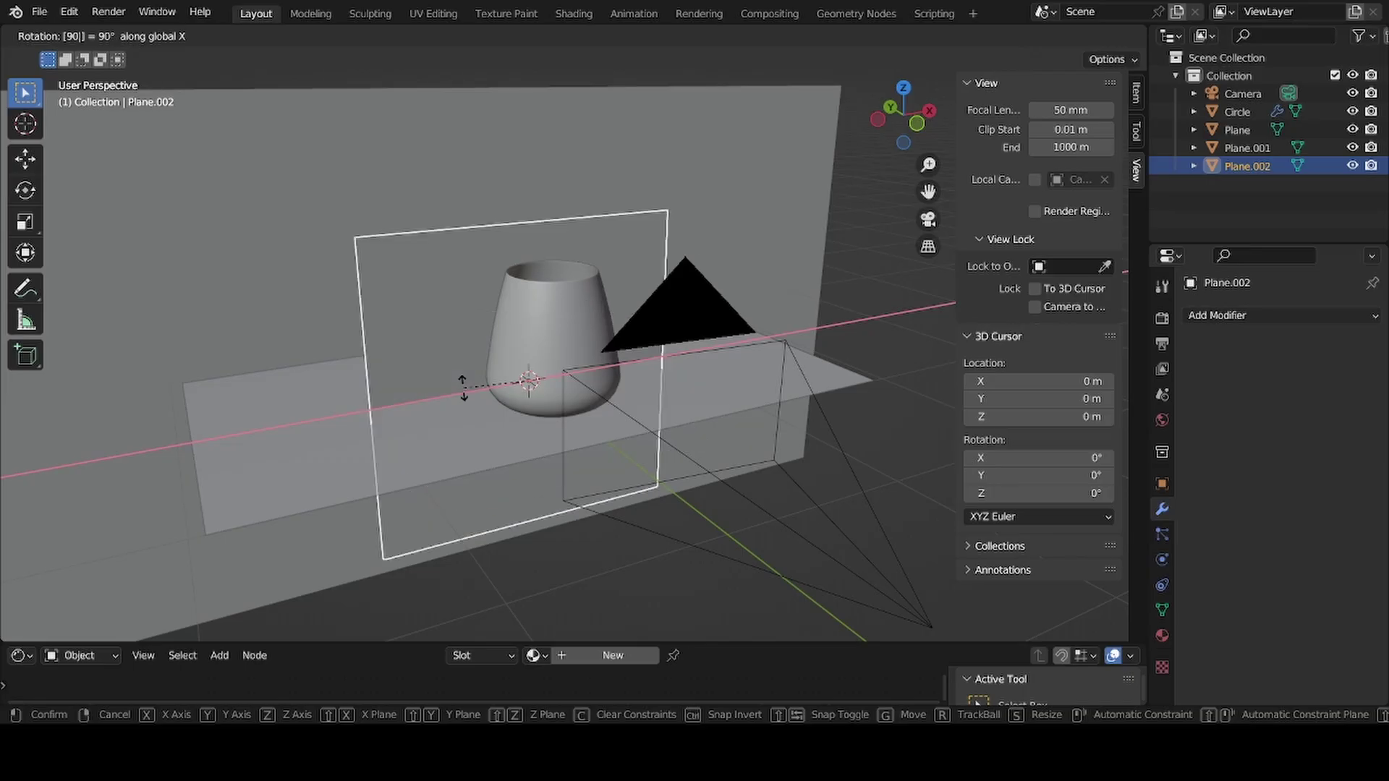
key("Return")
key("s")
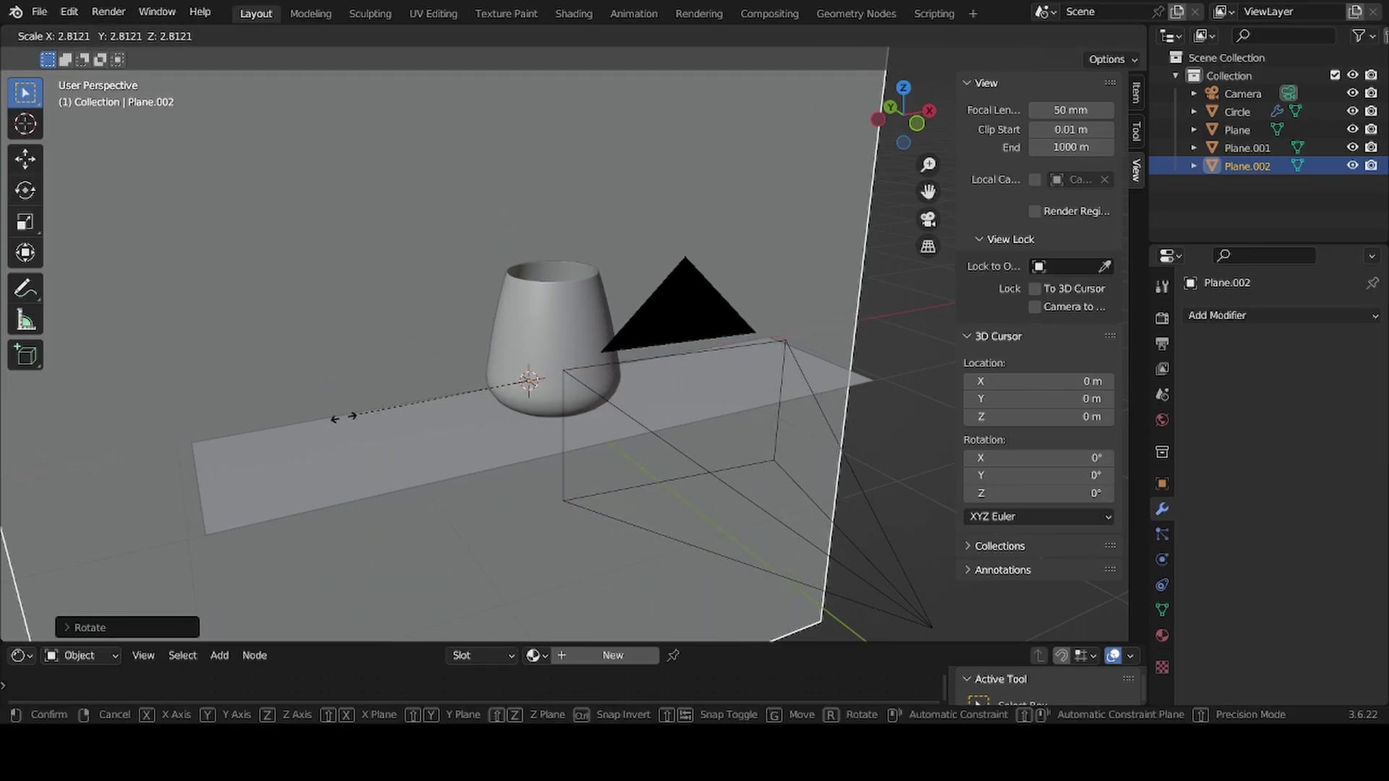
left_click(327, 427)
key("Delete")
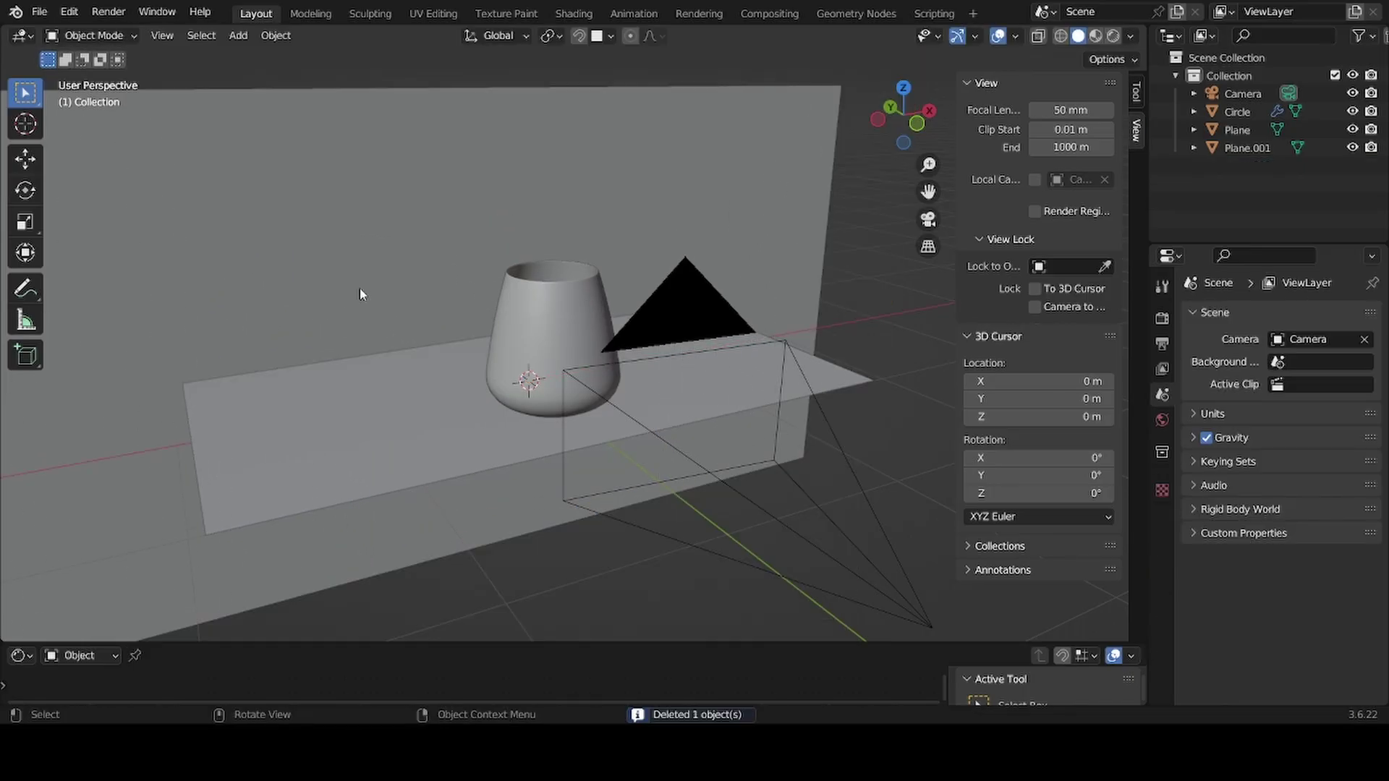
Step: Set the vessel material's base colour to a hue of about 0.451 with a saturation of 0.012
left_click(526, 369)
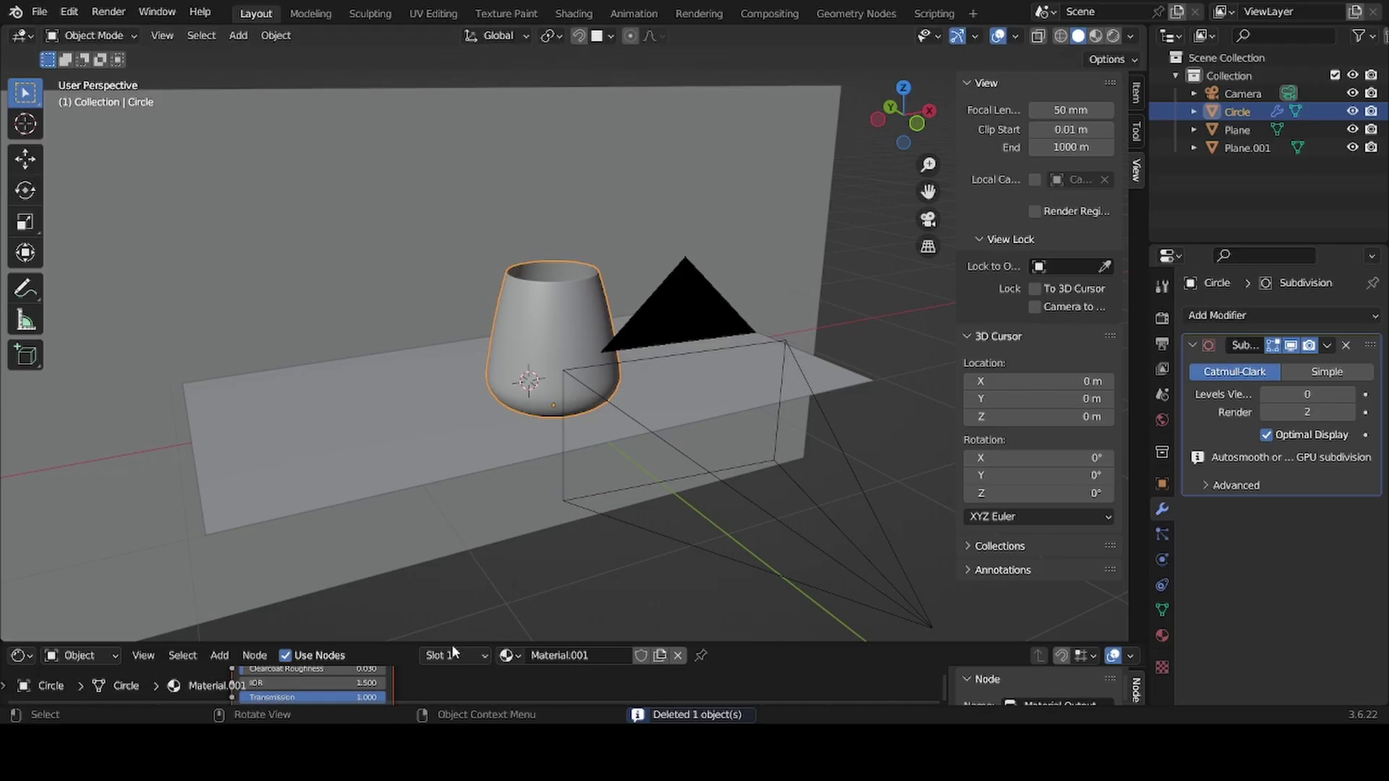
left_click_drag(452, 642, 451, 360)
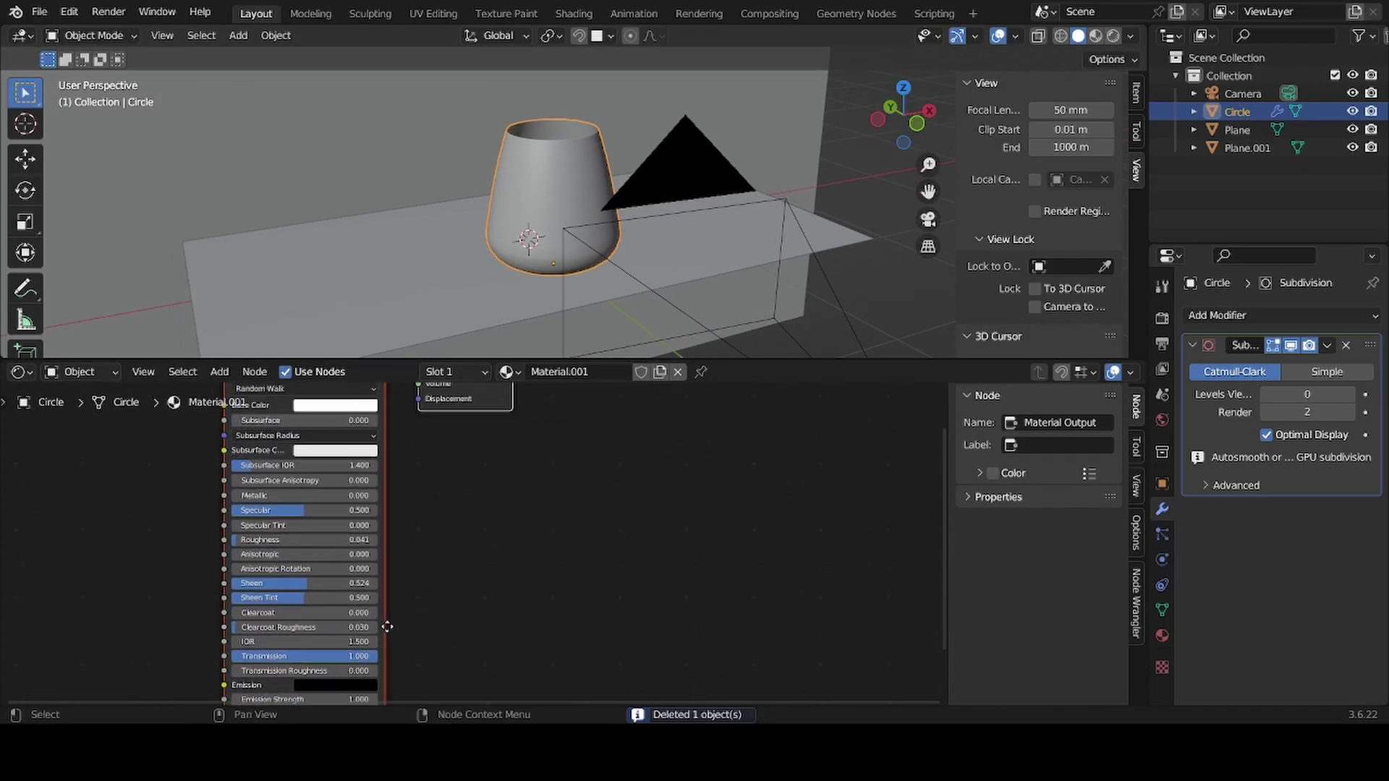
scroll(387, 626, "up", 2)
left_click(338, 448)
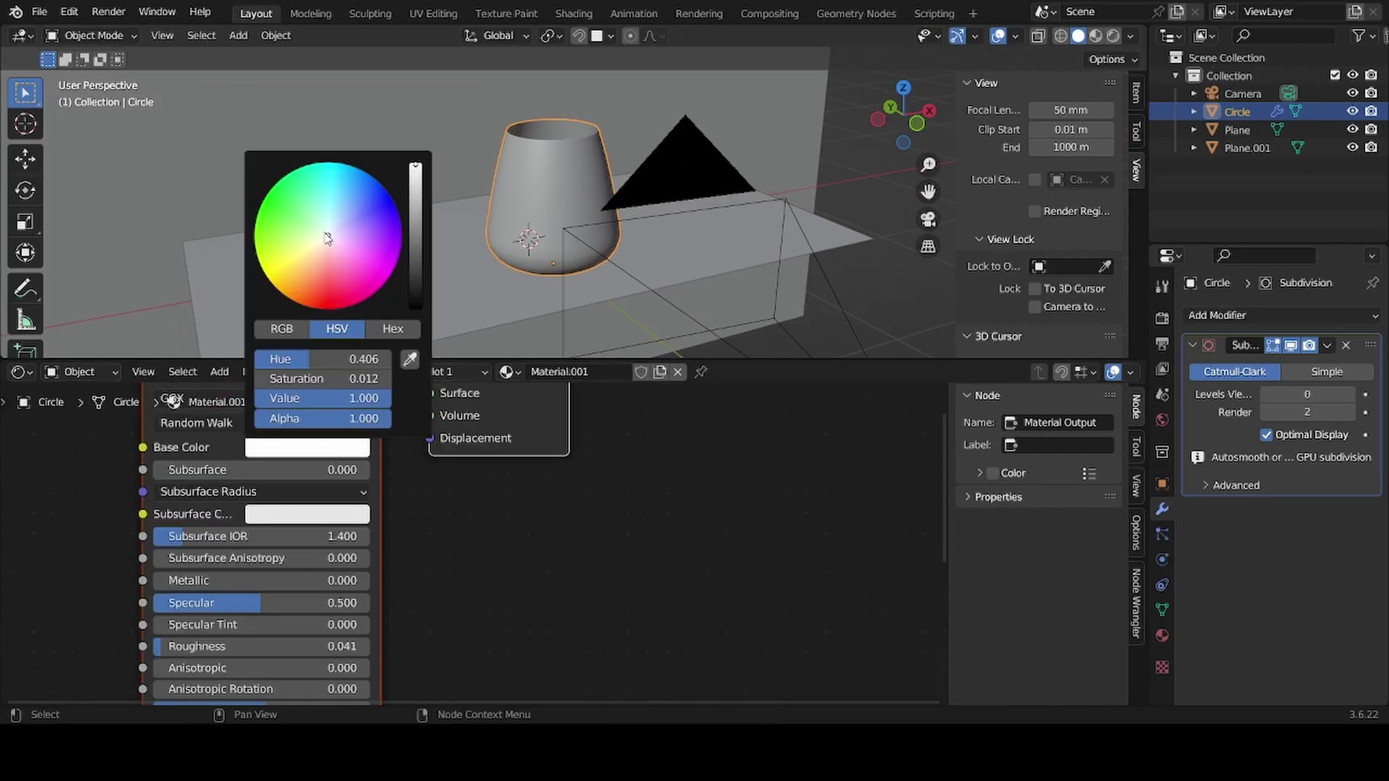
left_click_drag(325, 221, 324, 219)
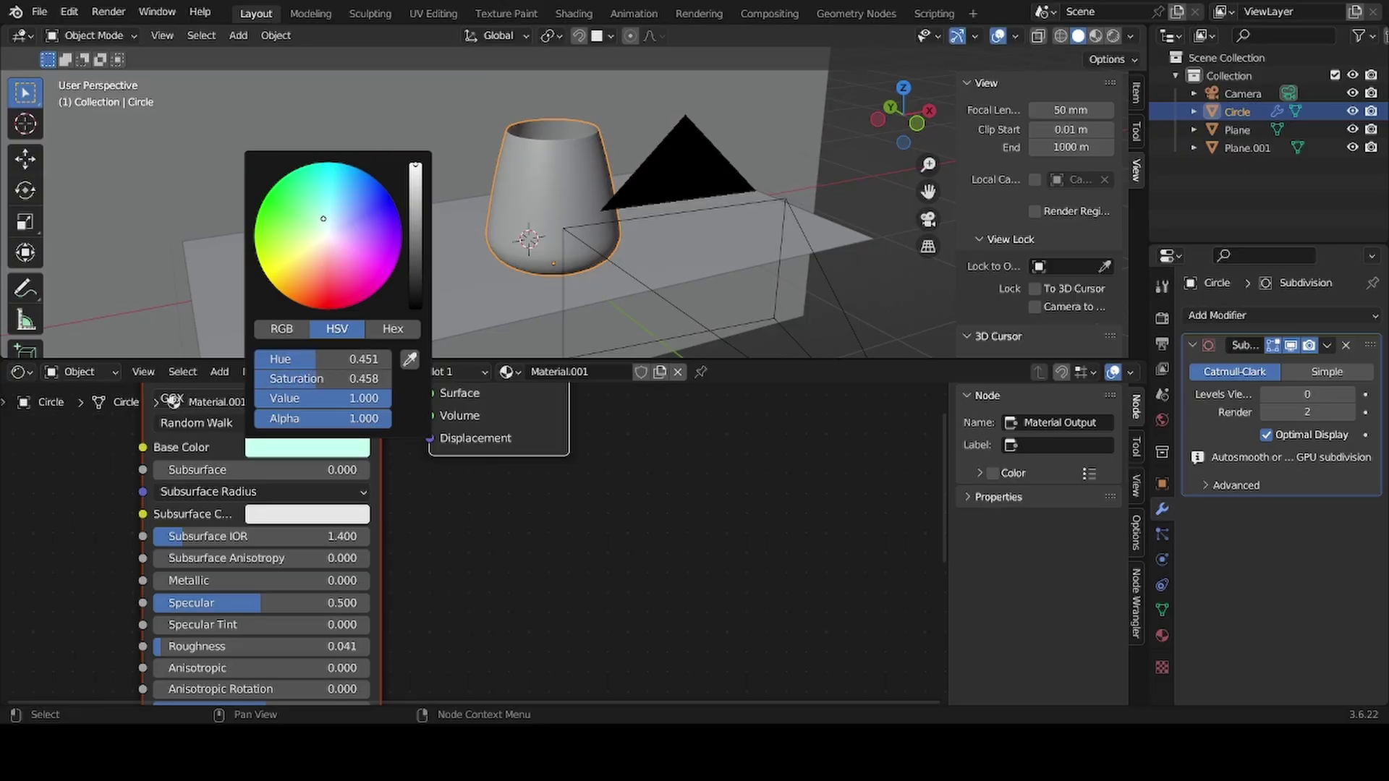
left_click(327, 376)
type(".01")
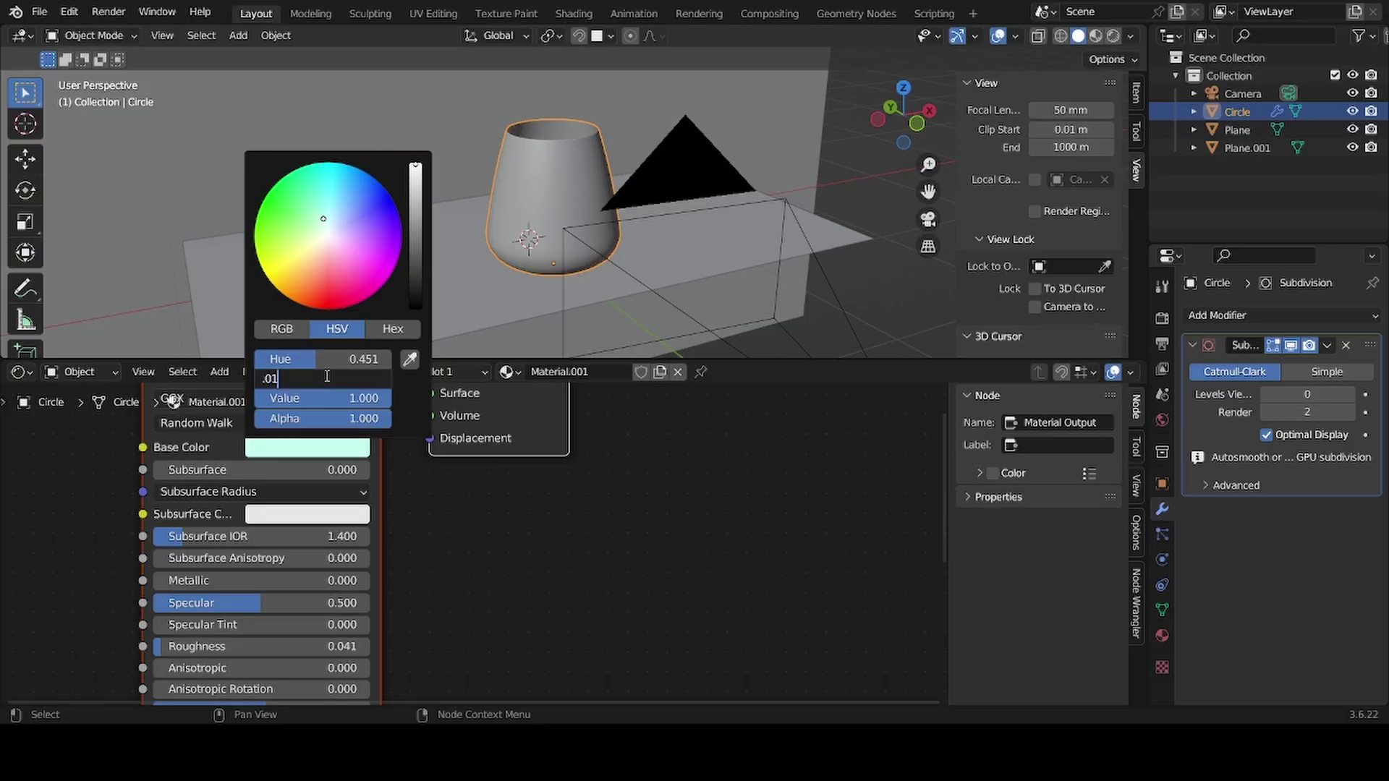
type("2")
key("Return")
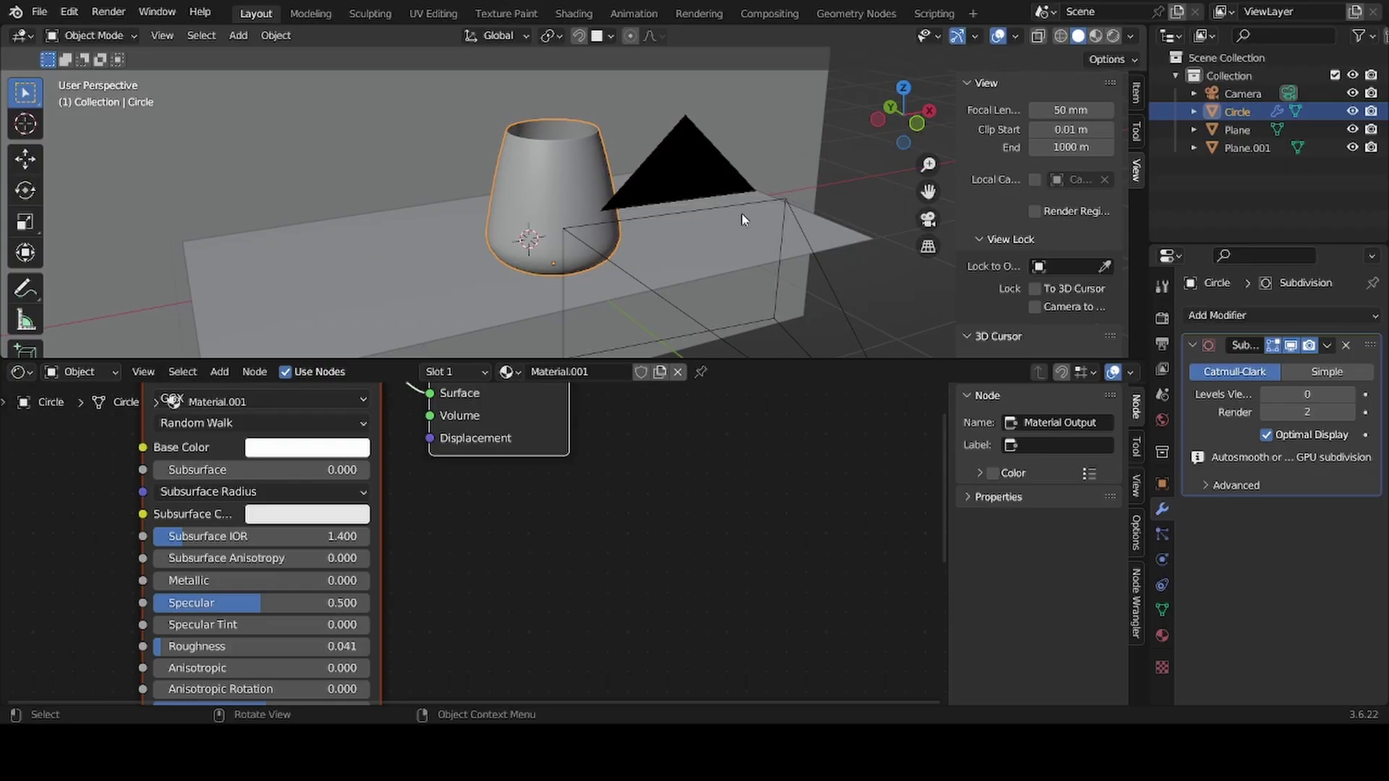
Step: Examine the shader settings of the table plane, the wall plane and the vessel in turn
left_click(416, 241)
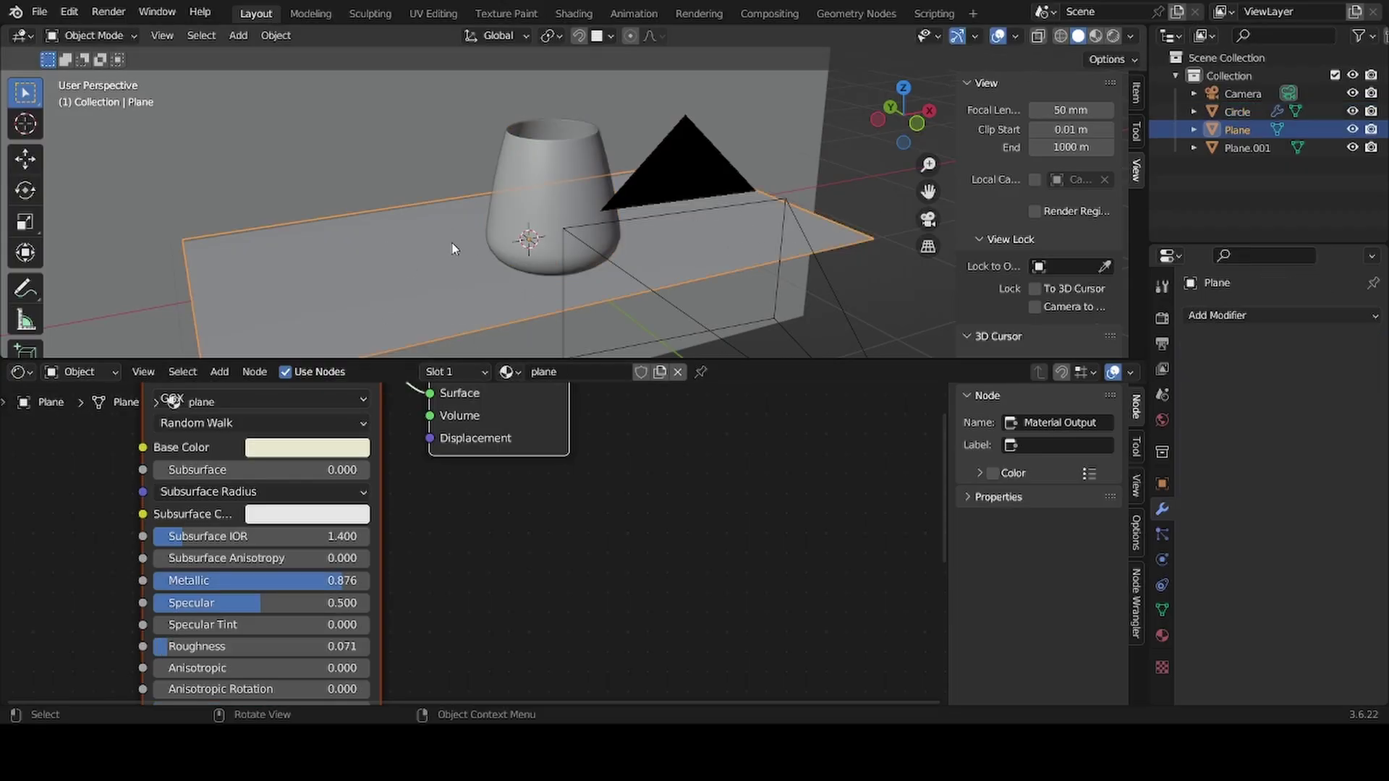
middle_click_drag(459, 532, 496, 502)
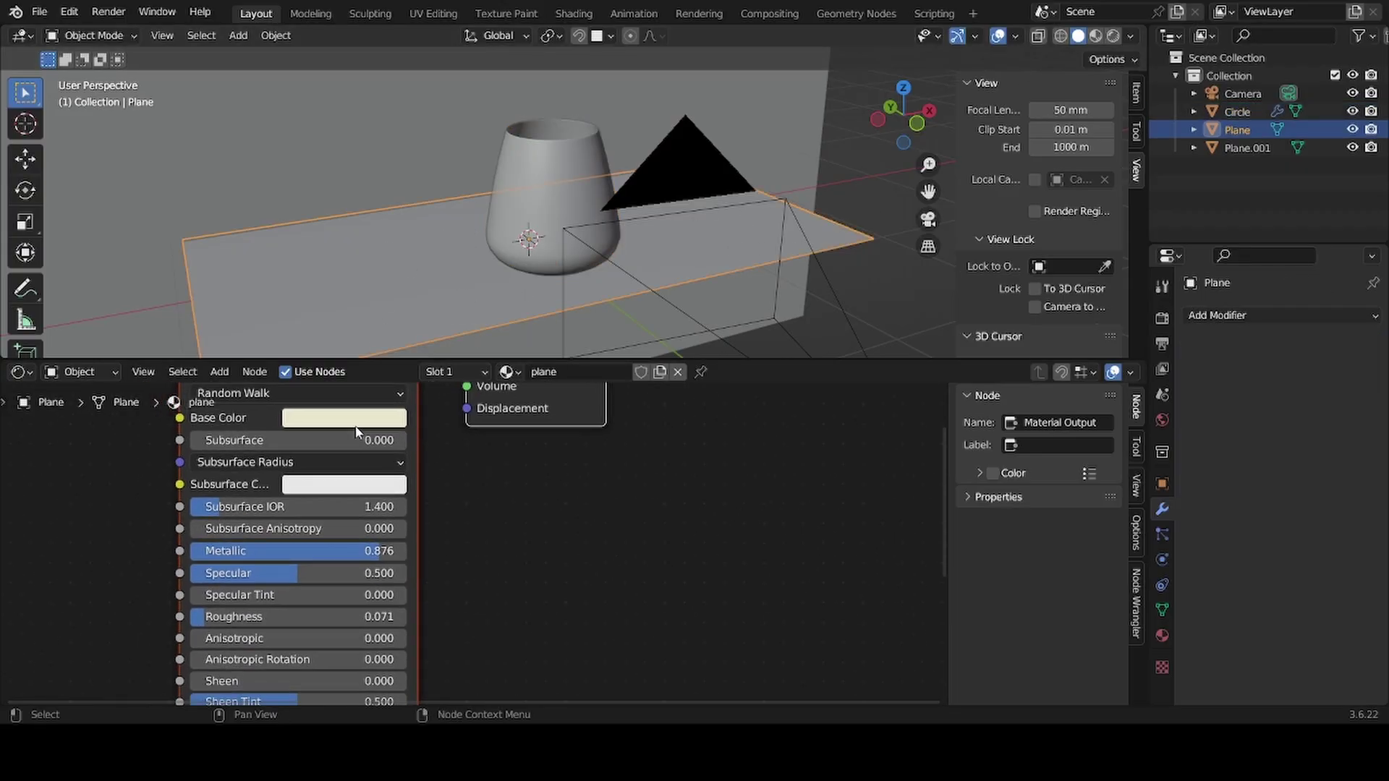
left_click(342, 421)
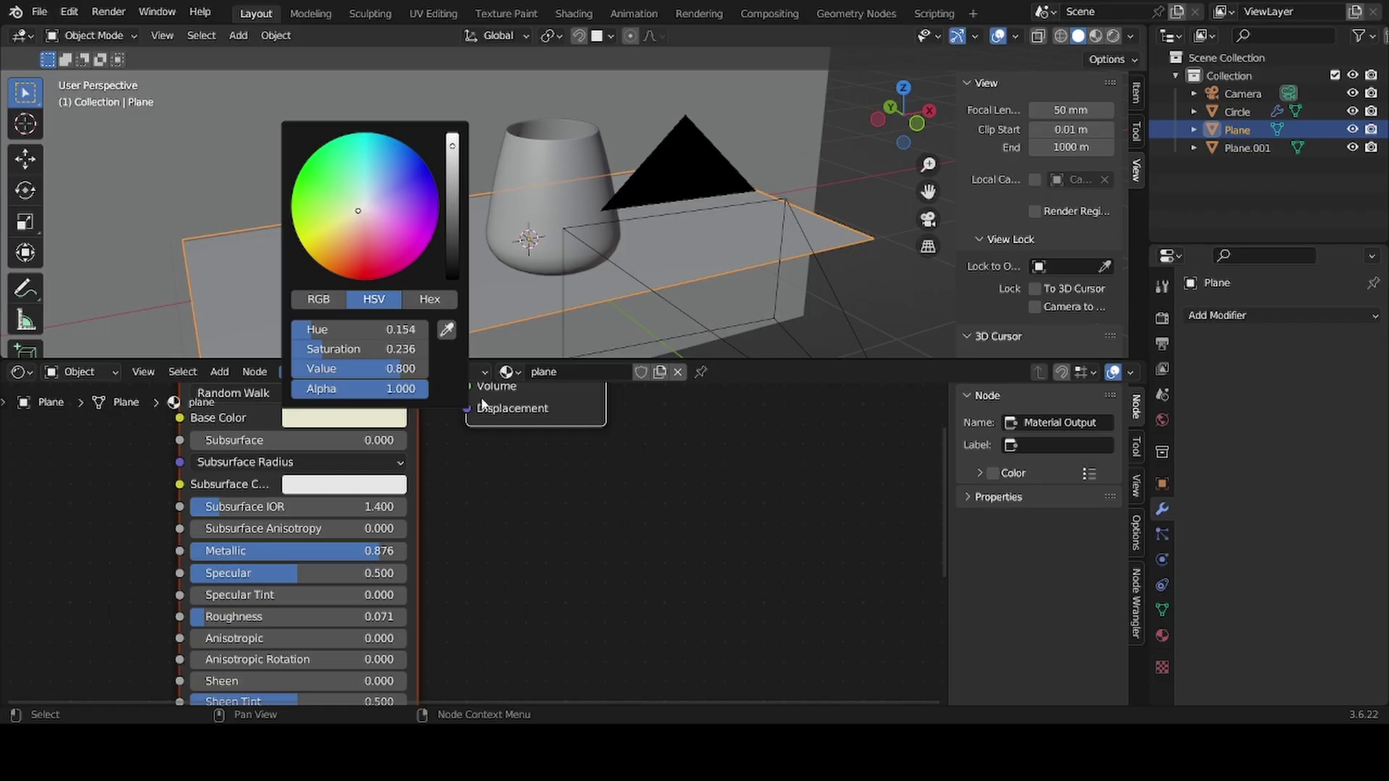
middle_click_drag(470, 545, 448, 467)
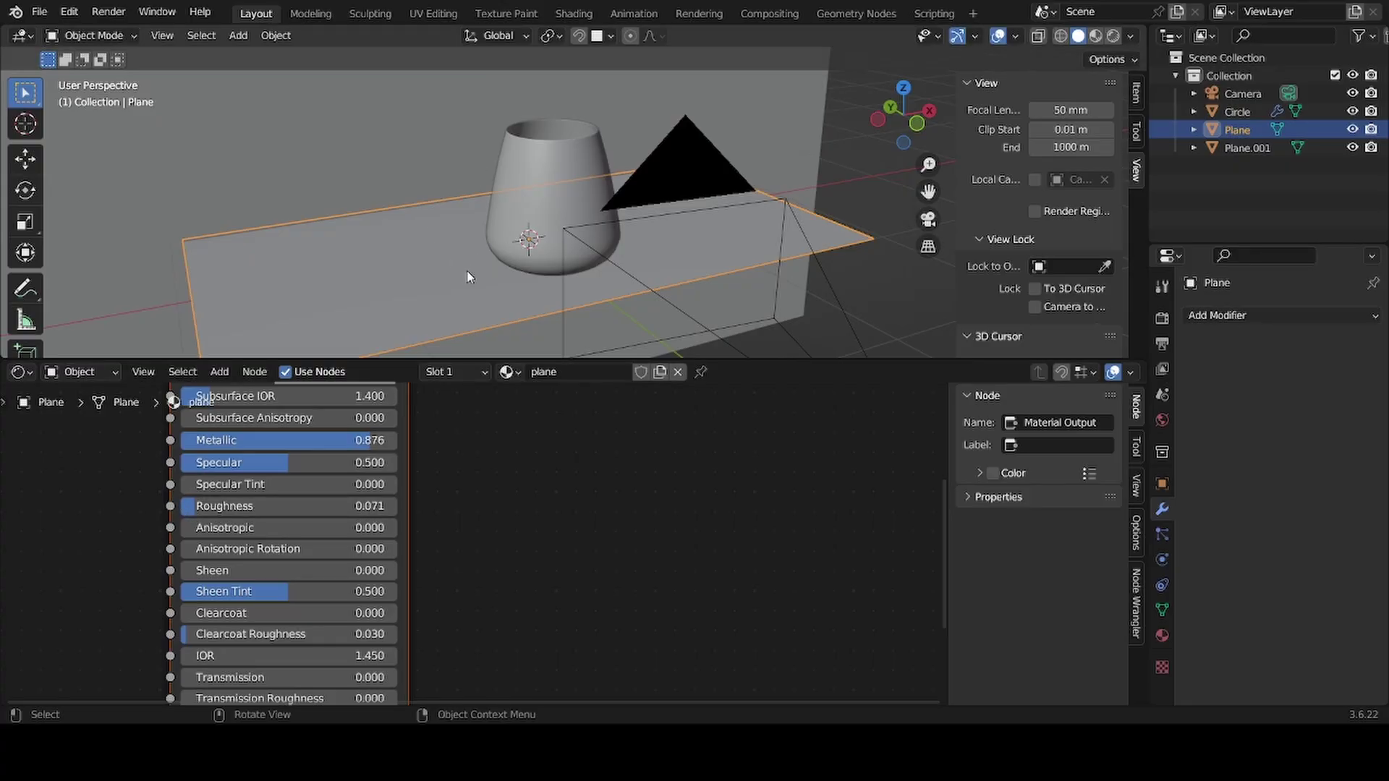
left_click(440, 127)
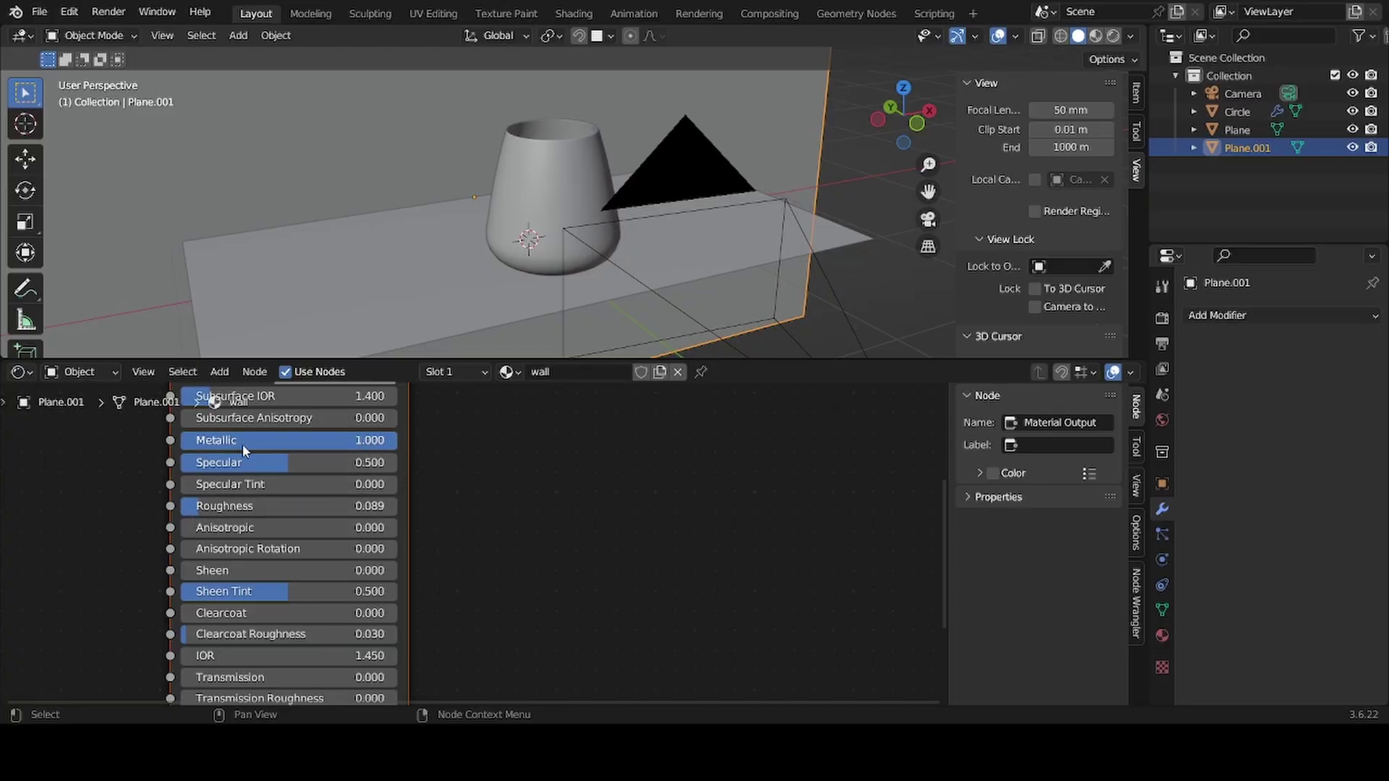
left_click(588, 162)
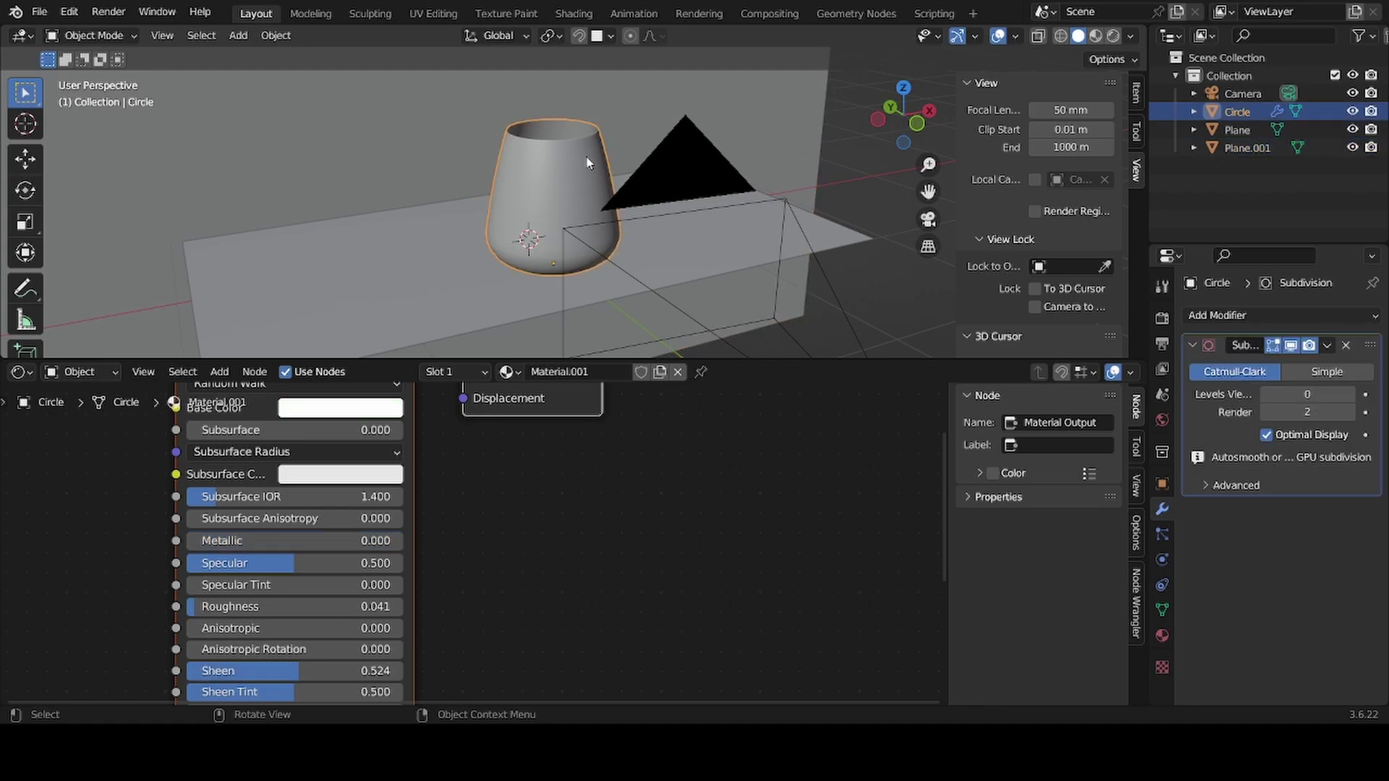
scroll(394, 518, "down", 1)
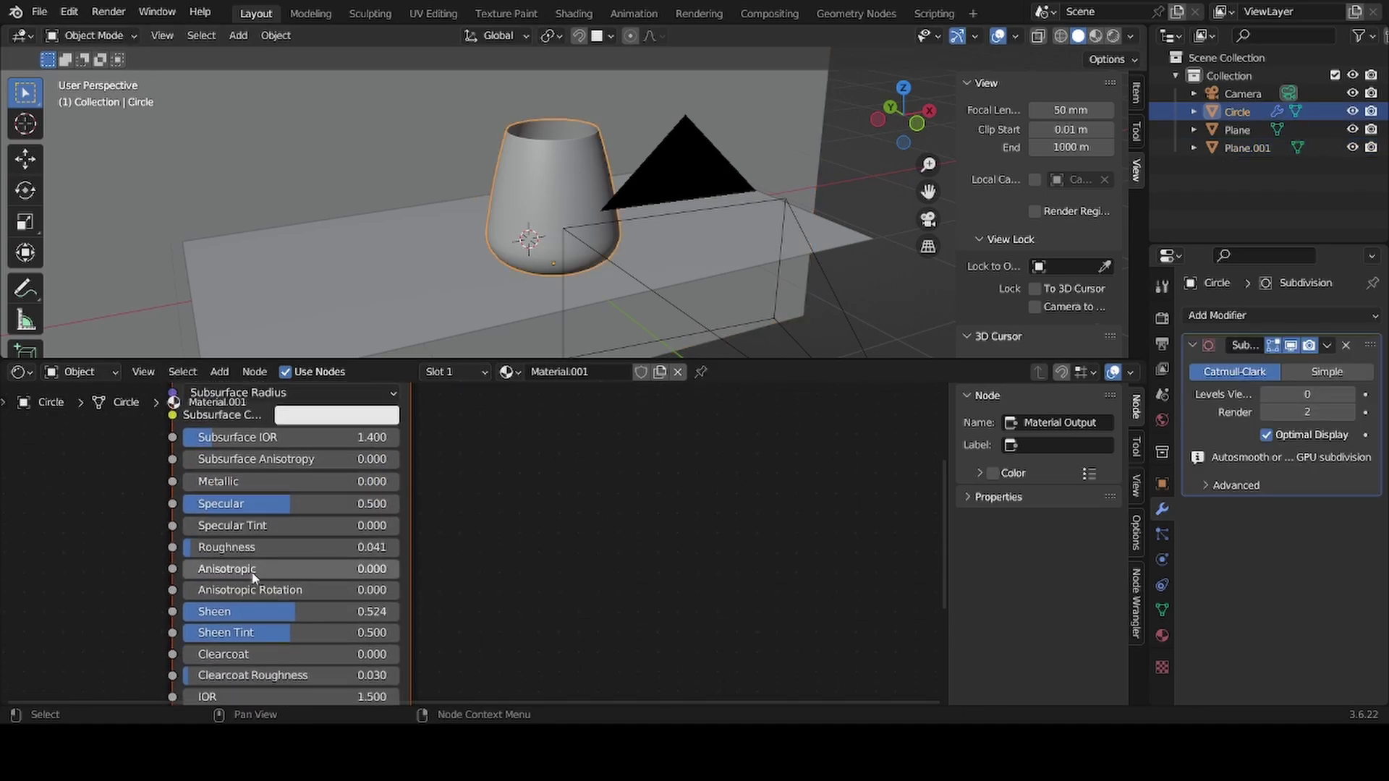
middle_click_drag(506, 239, 543, 205)
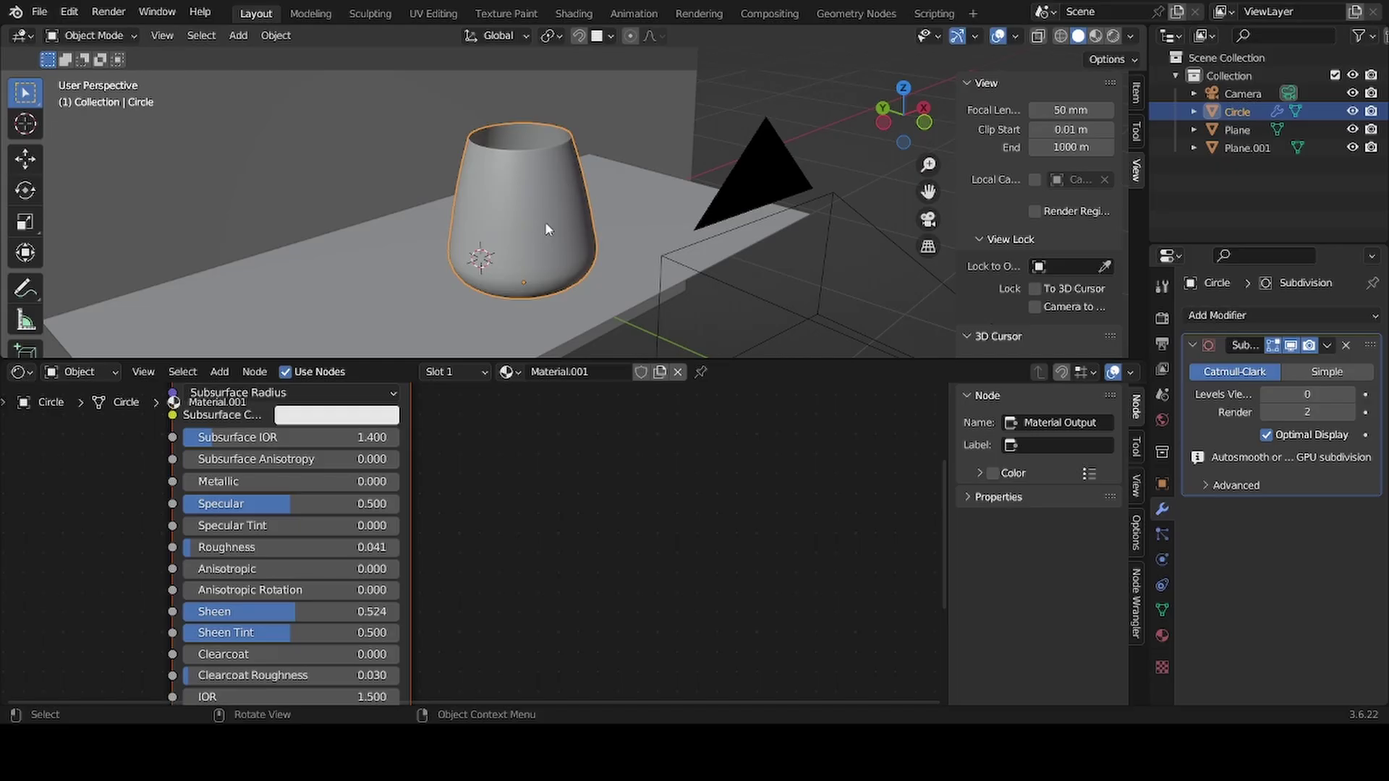
Step: Replace the existing camera with a new one aligned to the current view of the vessel
left_click(778, 179)
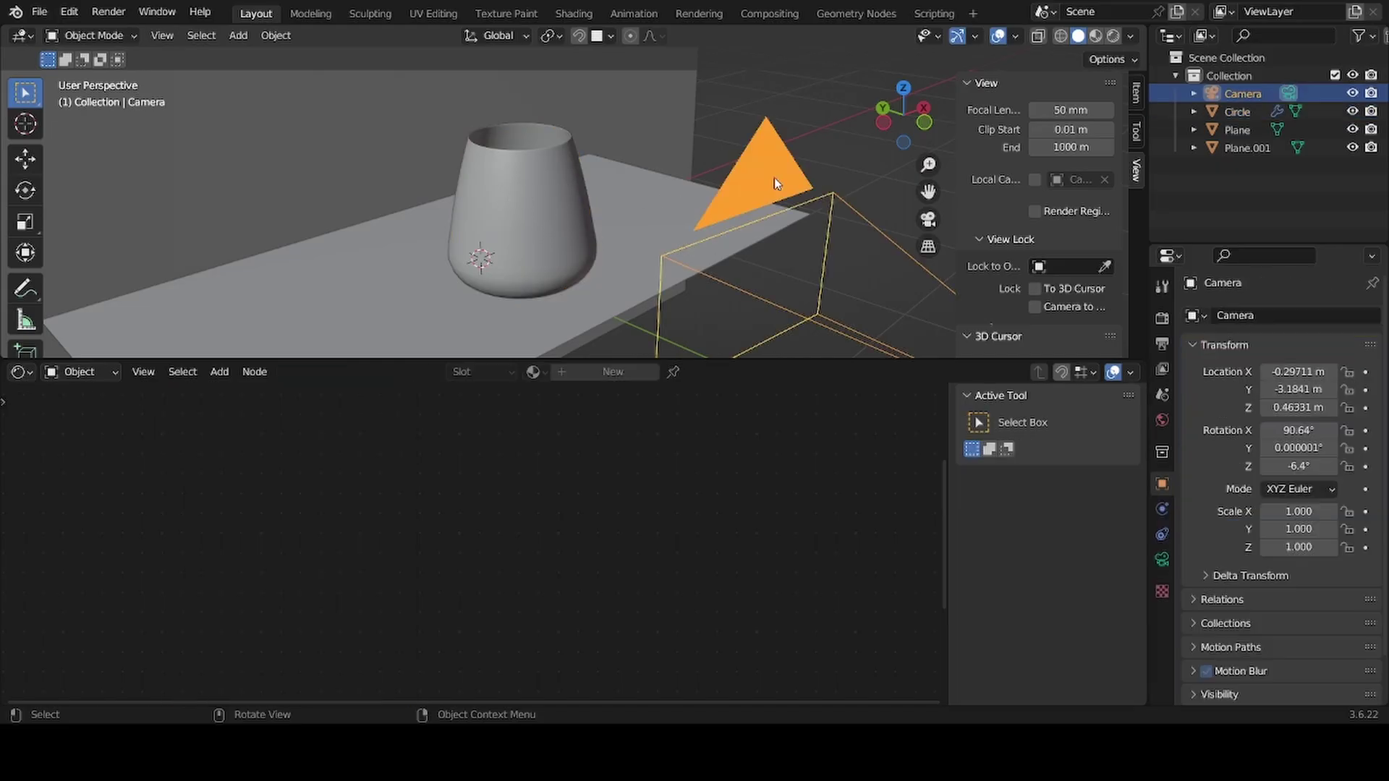
key("Delete")
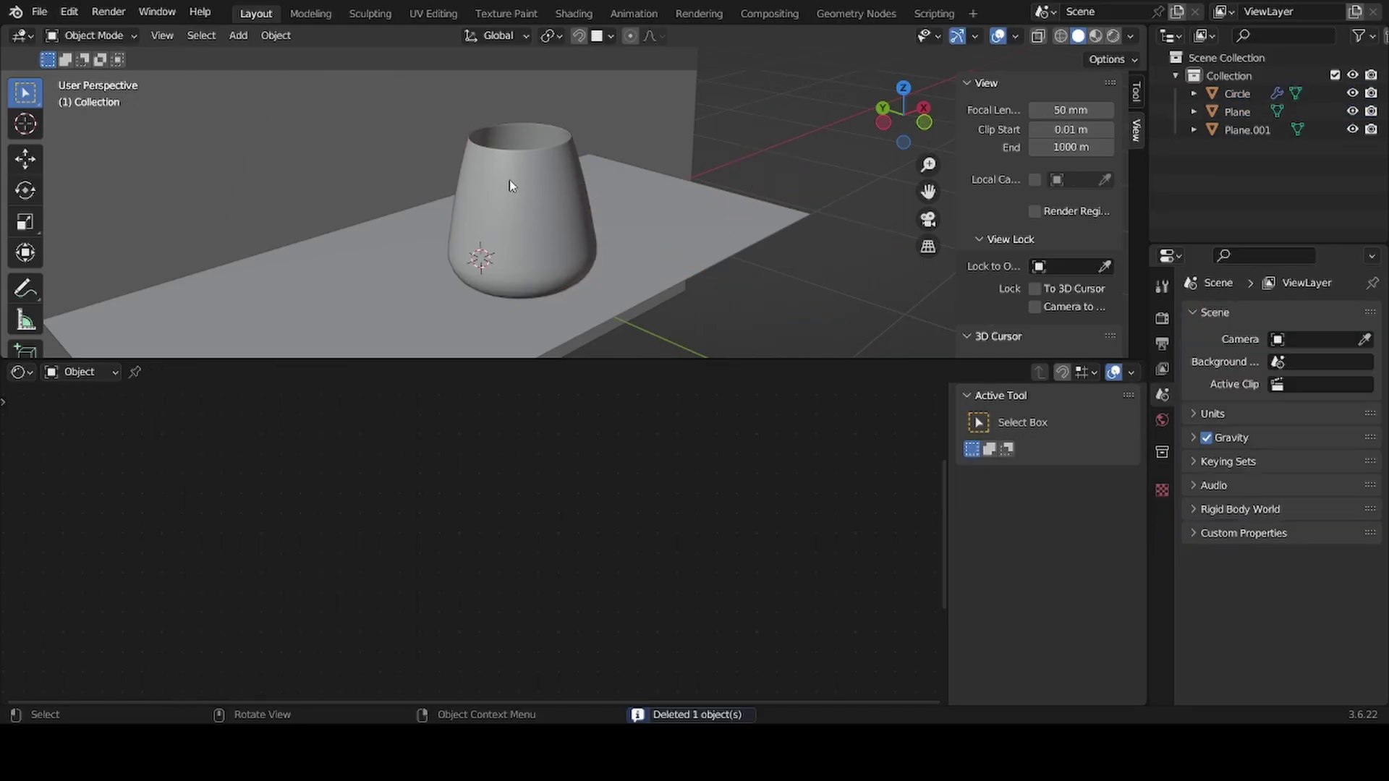
key("shift+a")
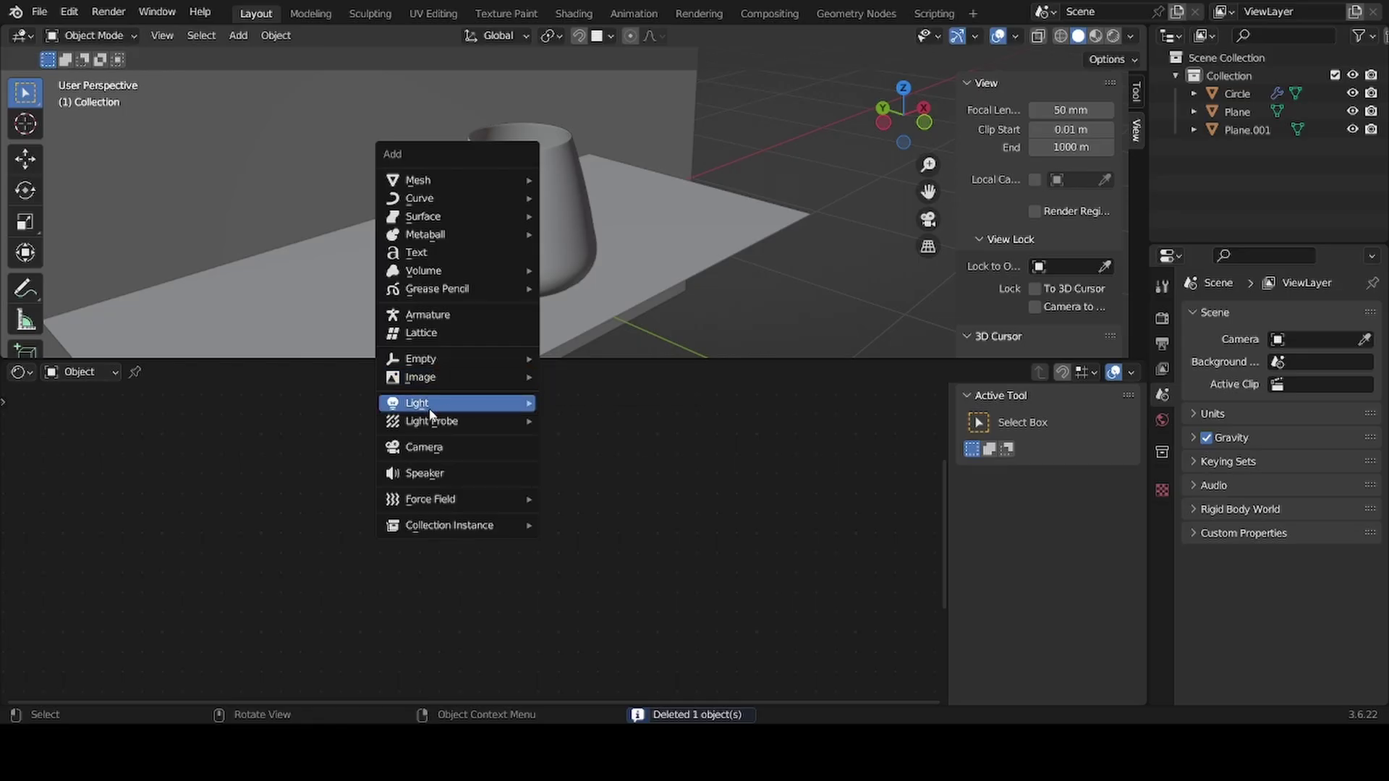
left_click(434, 449)
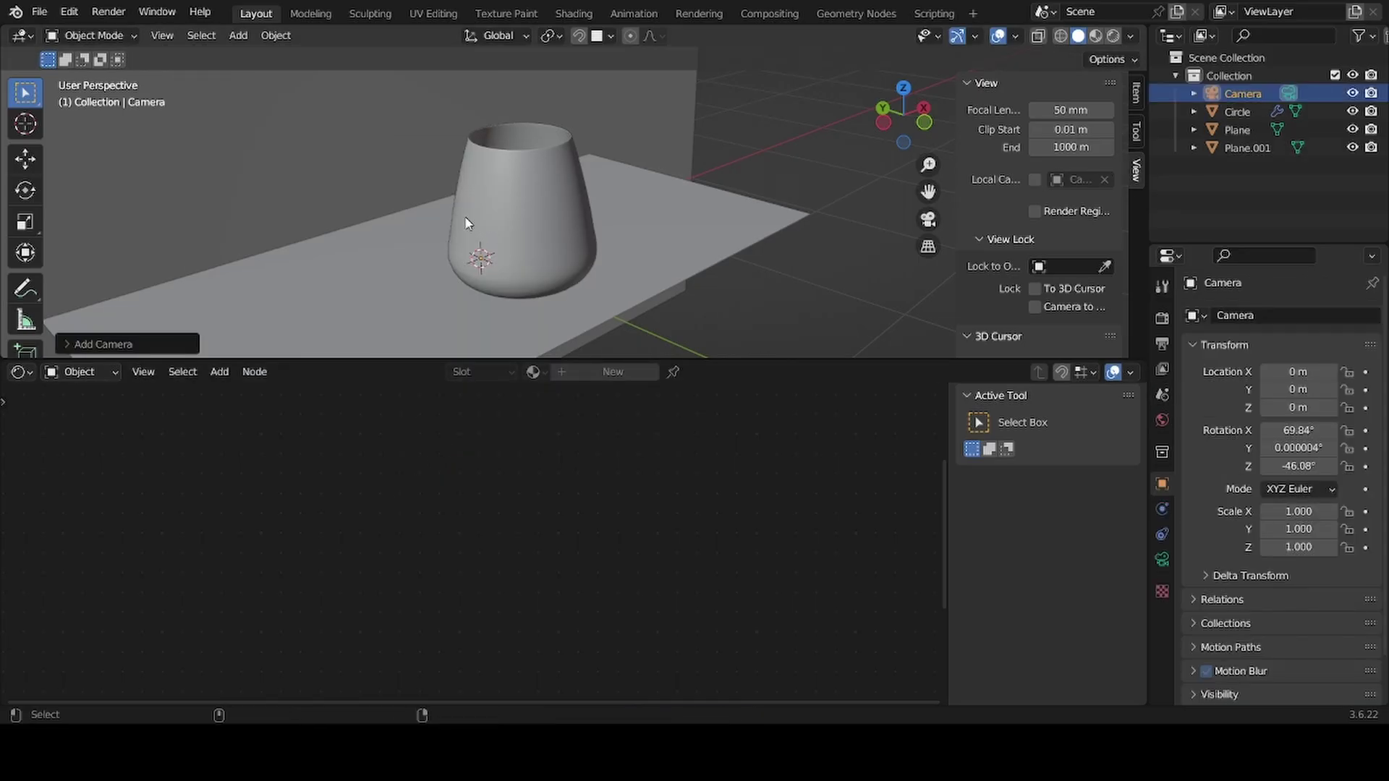
key("ctrl+alt+KP_0")
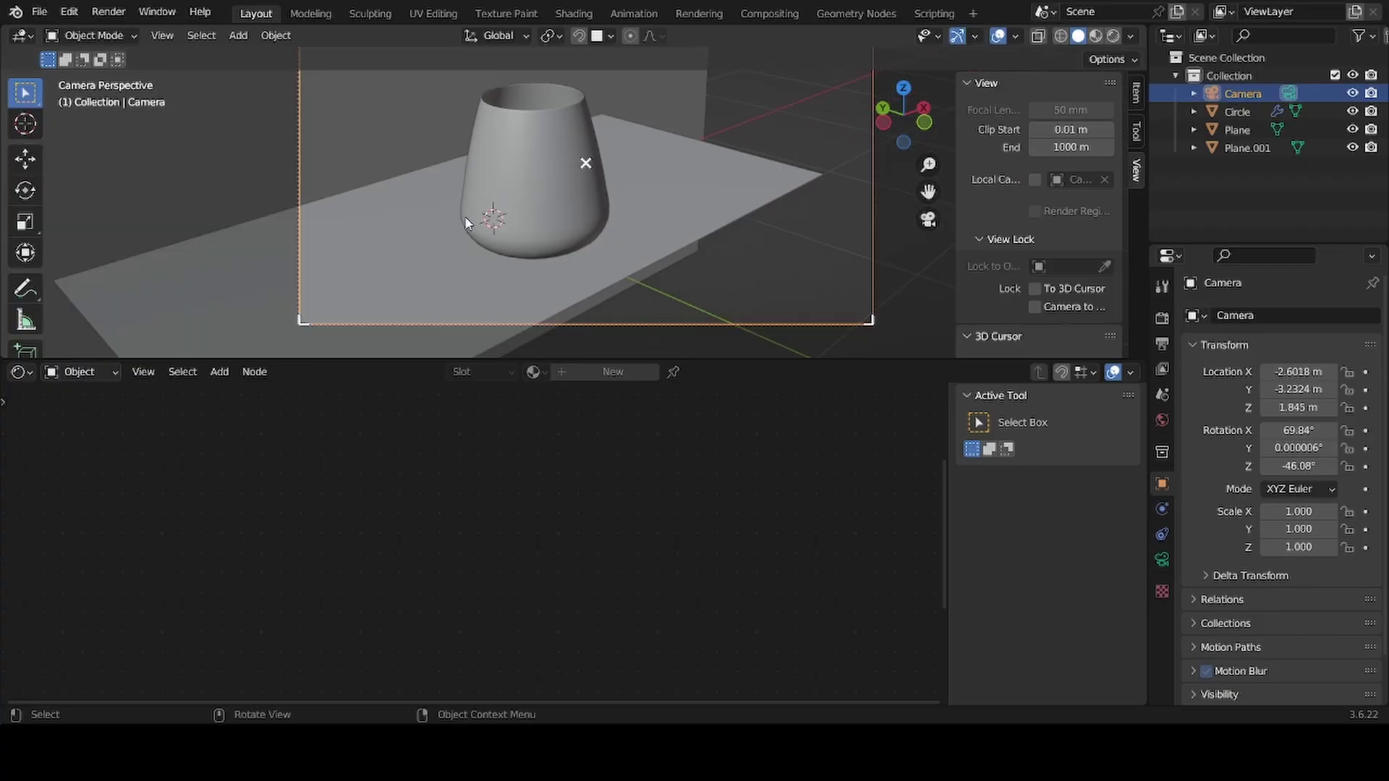
Step: Limit the camera's render region to a narrow, full-height strip of the frame around the vessel
scroll(528, 210, "down", 3)
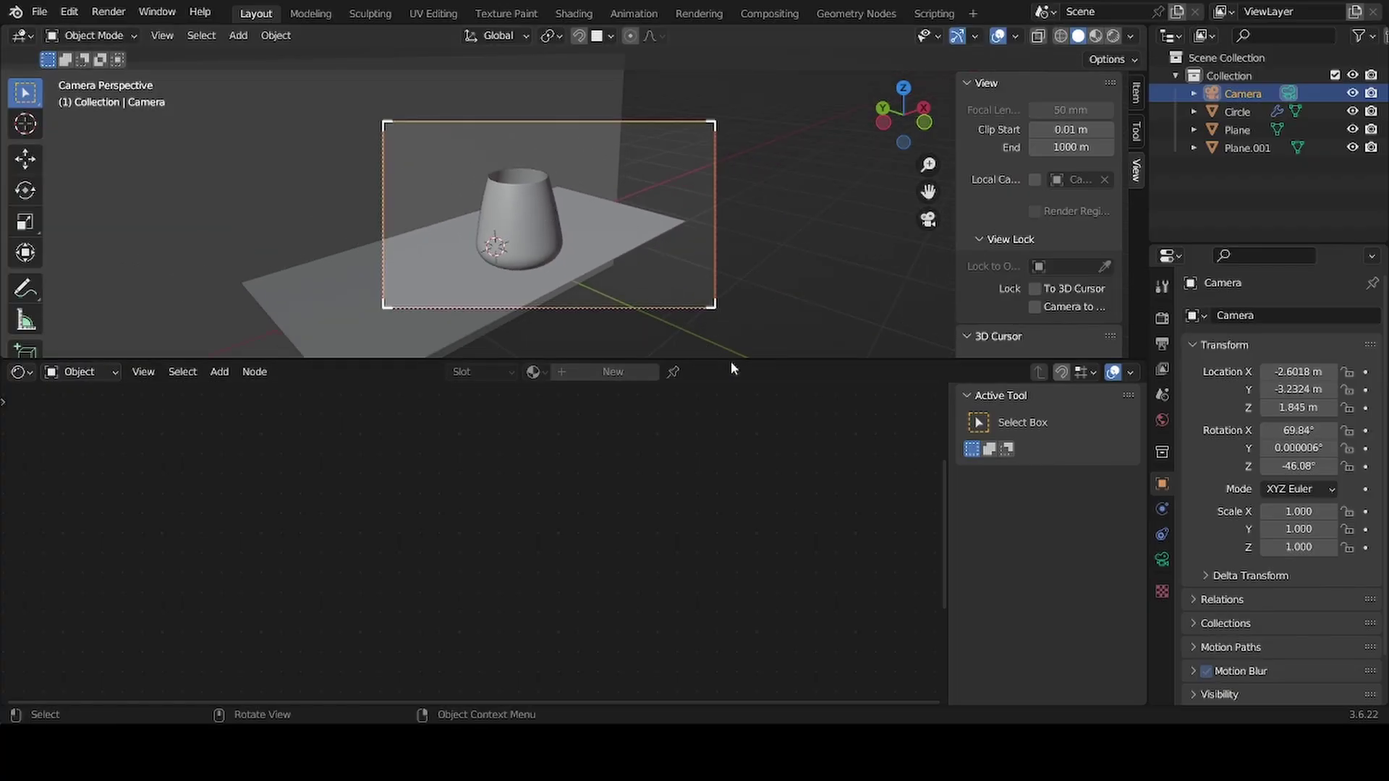
left_click_drag(732, 360, 731, 535)
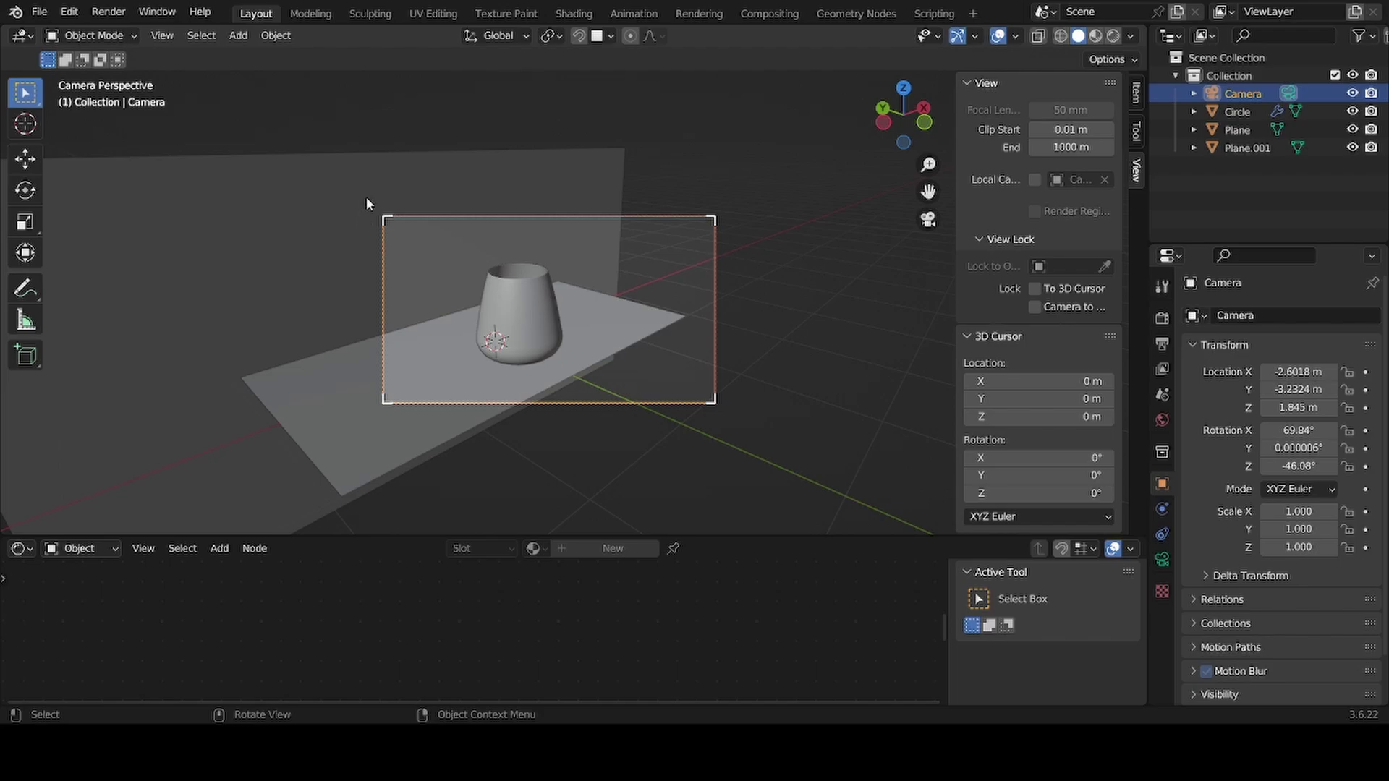
key("b")
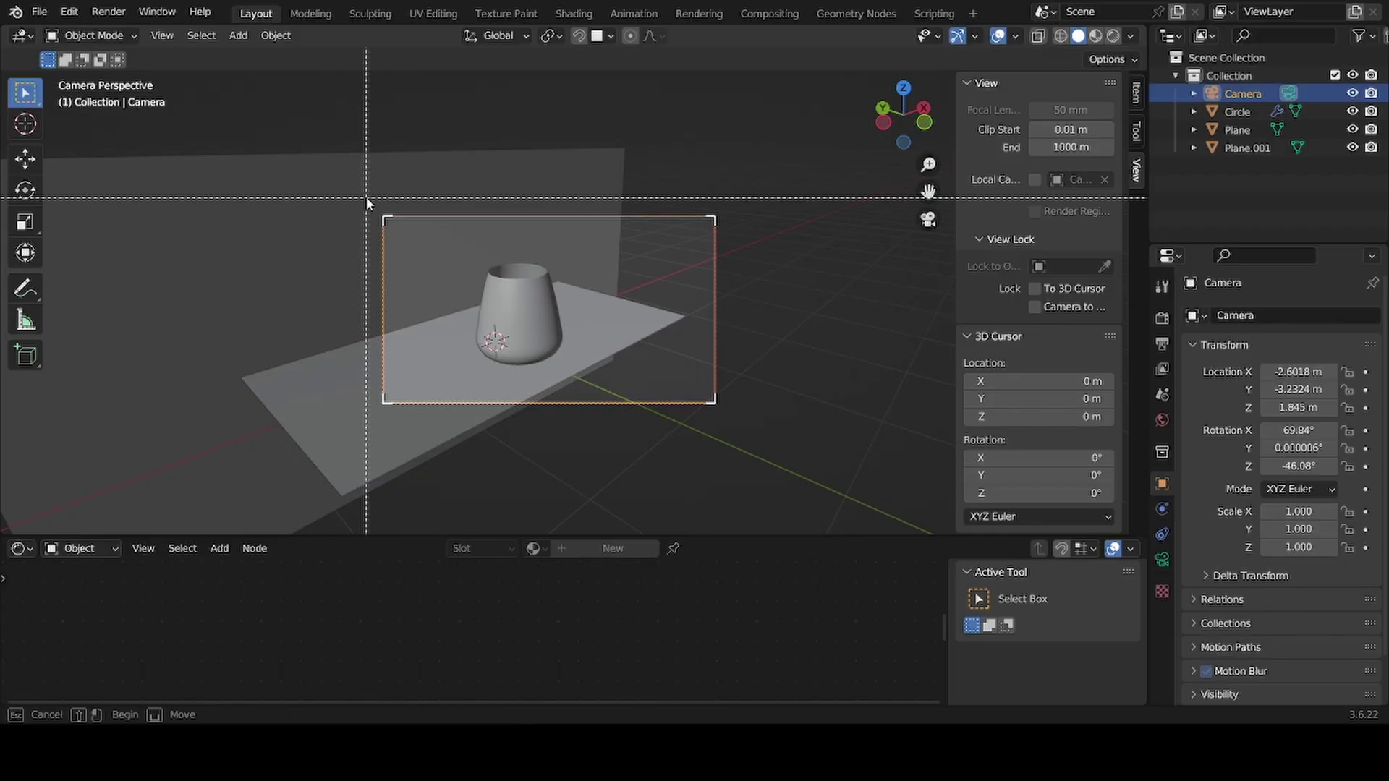
left_click_drag(358, 191, 774, 439)
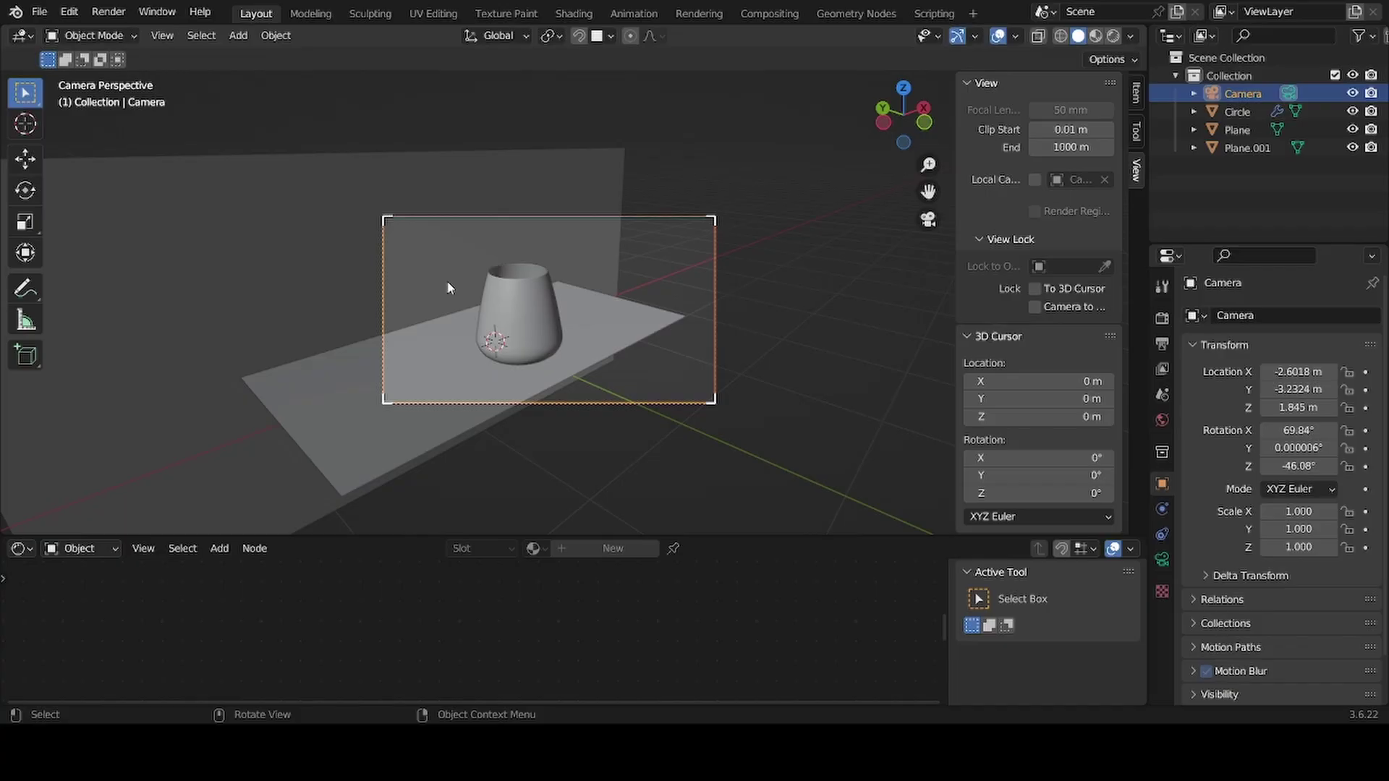
key("ctrl+b")
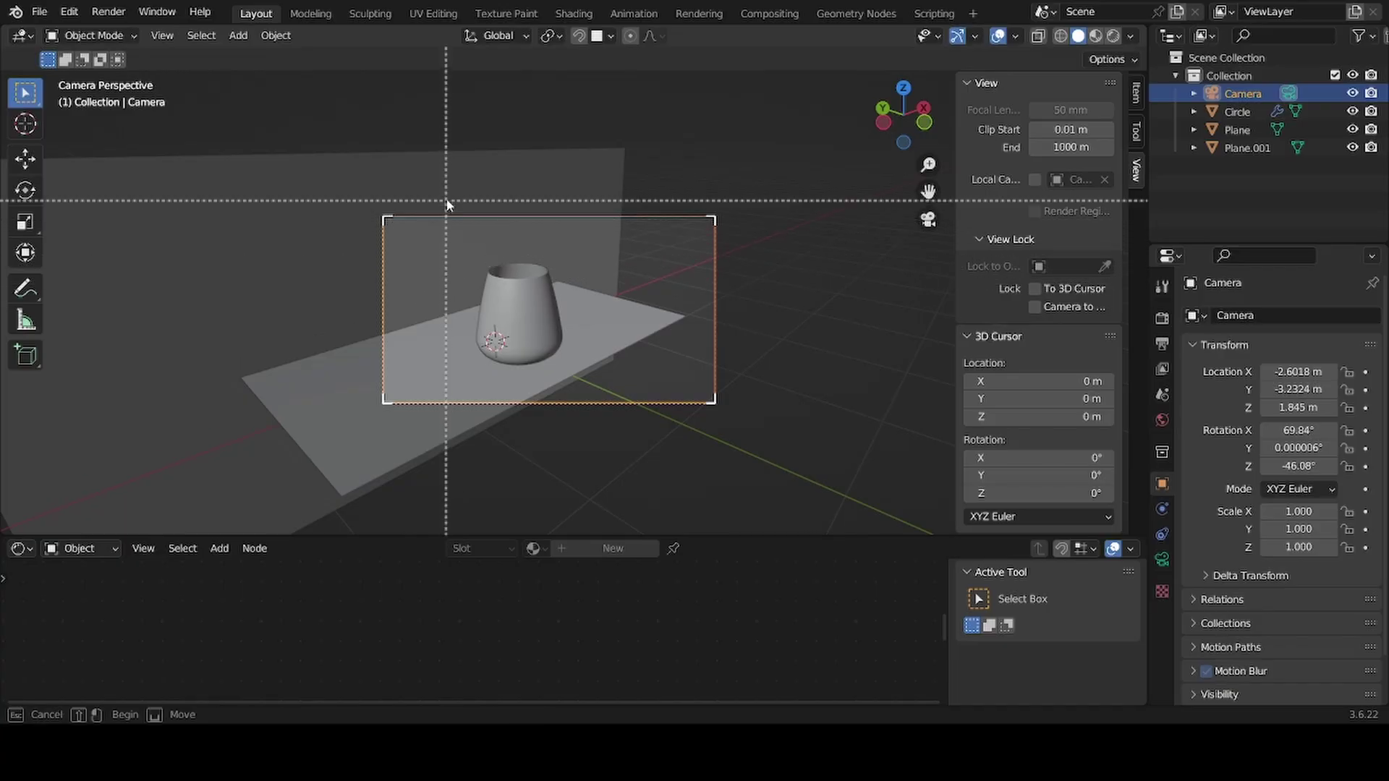
left_click_drag(446, 204, 570, 425)
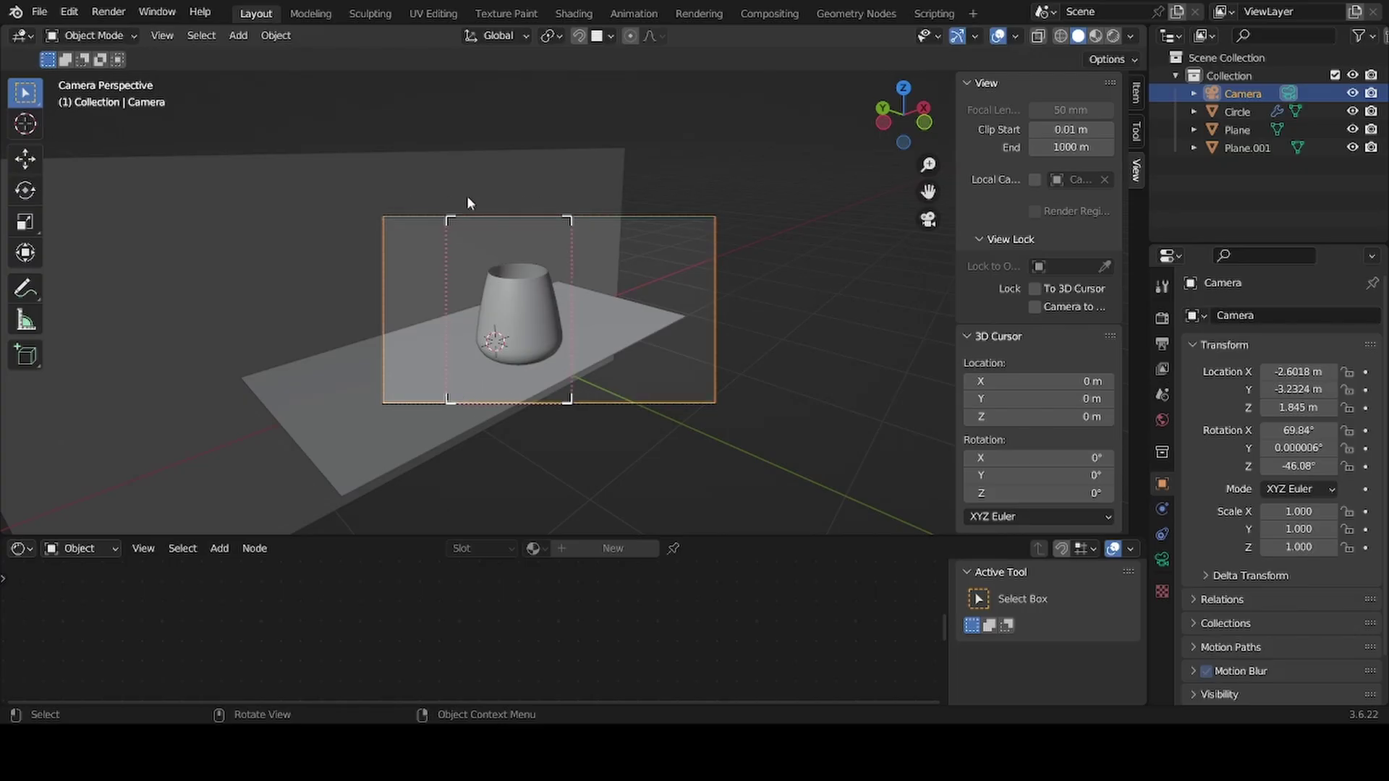
left_click(109, 12)
left_click(505, 327)
middle_click_drag(506, 329, 526, 282)
key("ctrl+b")
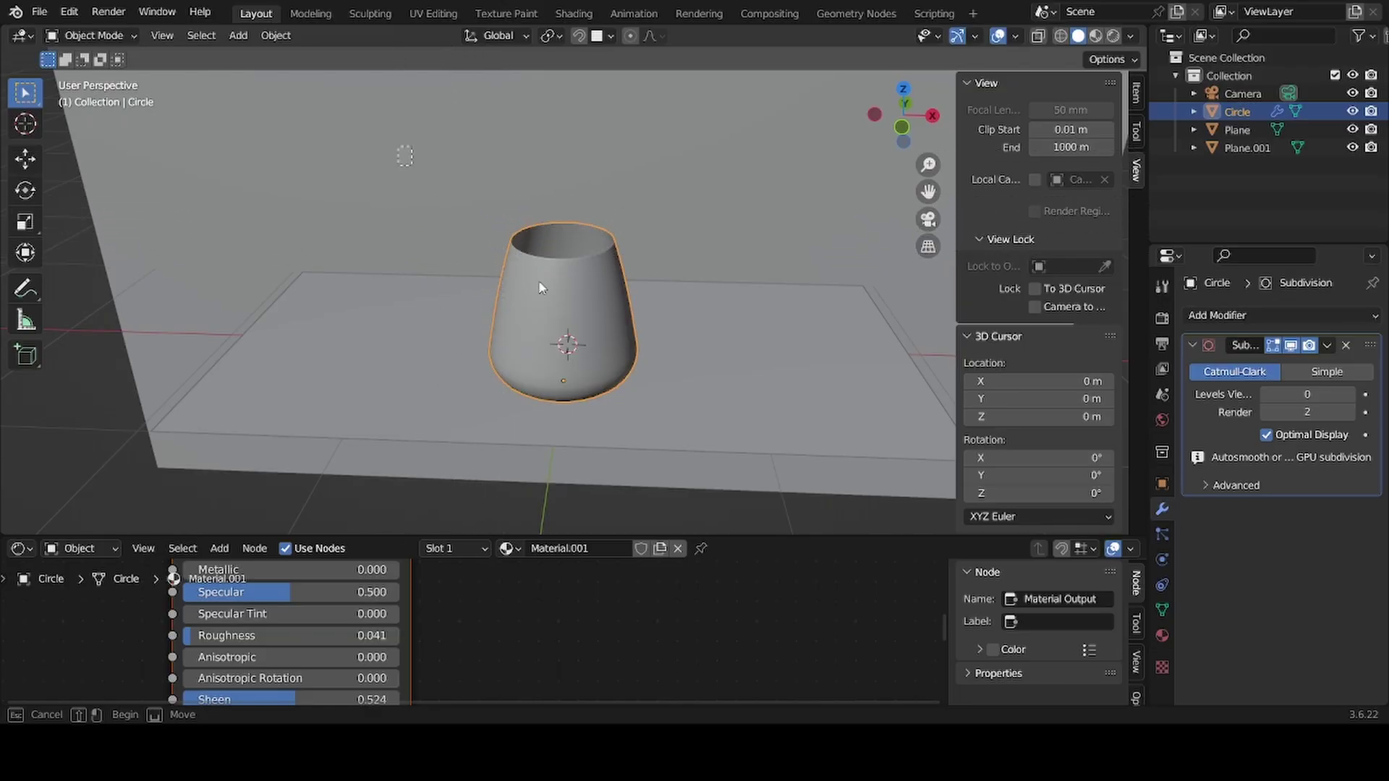
left_click_drag(398, 148, 736, 476)
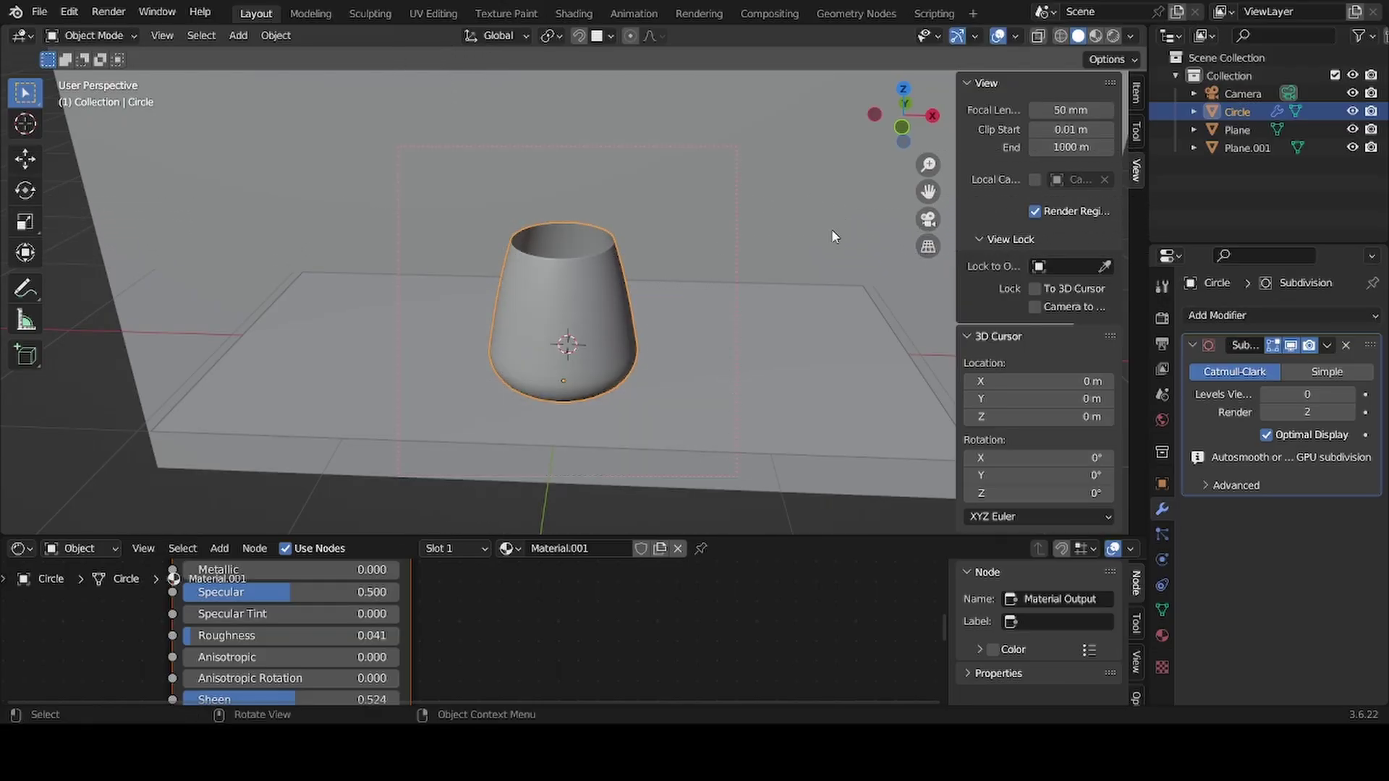
left_click(1037, 212)
Step: Realign the existing camera to a low, nearly frontal view of the vessel with the table and wall behind it
middle_click_drag(568, 248, 578, 304)
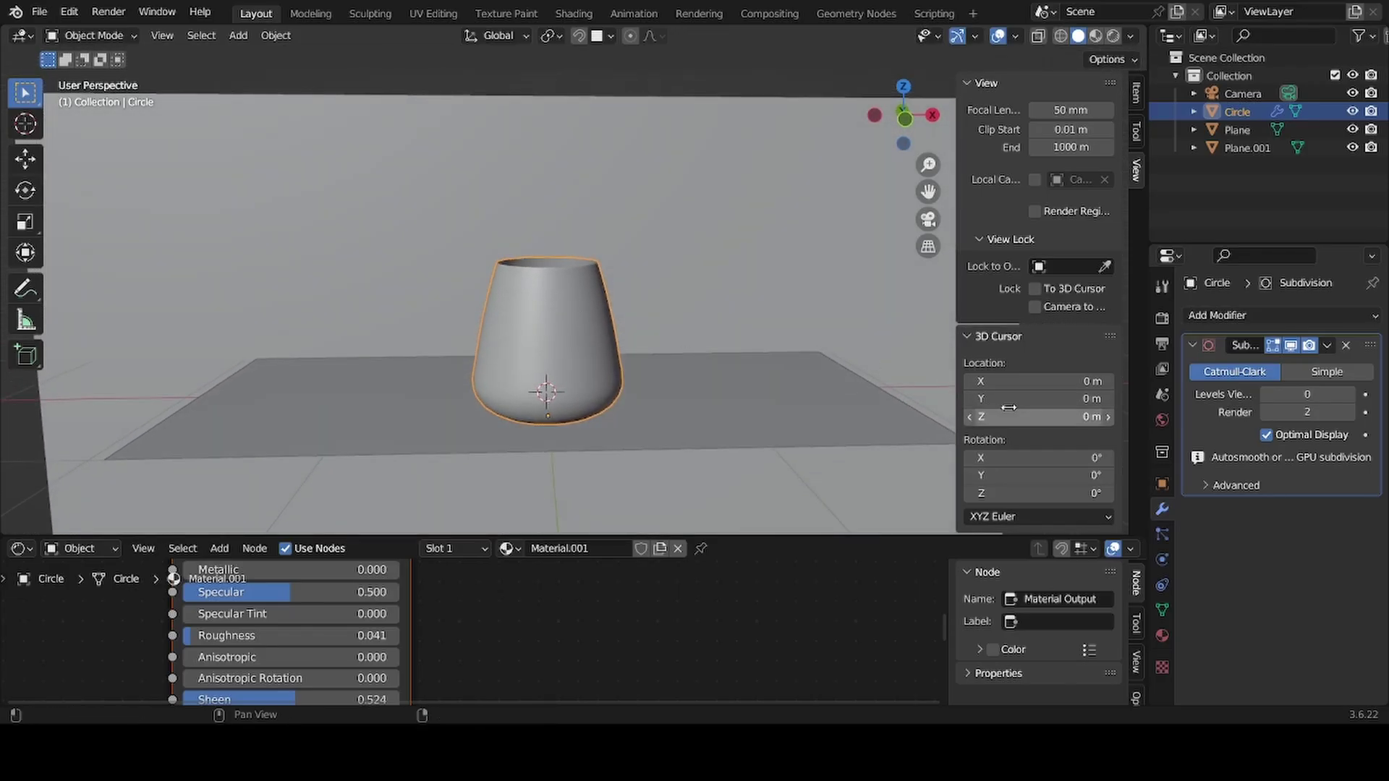
left_click(1225, 92)
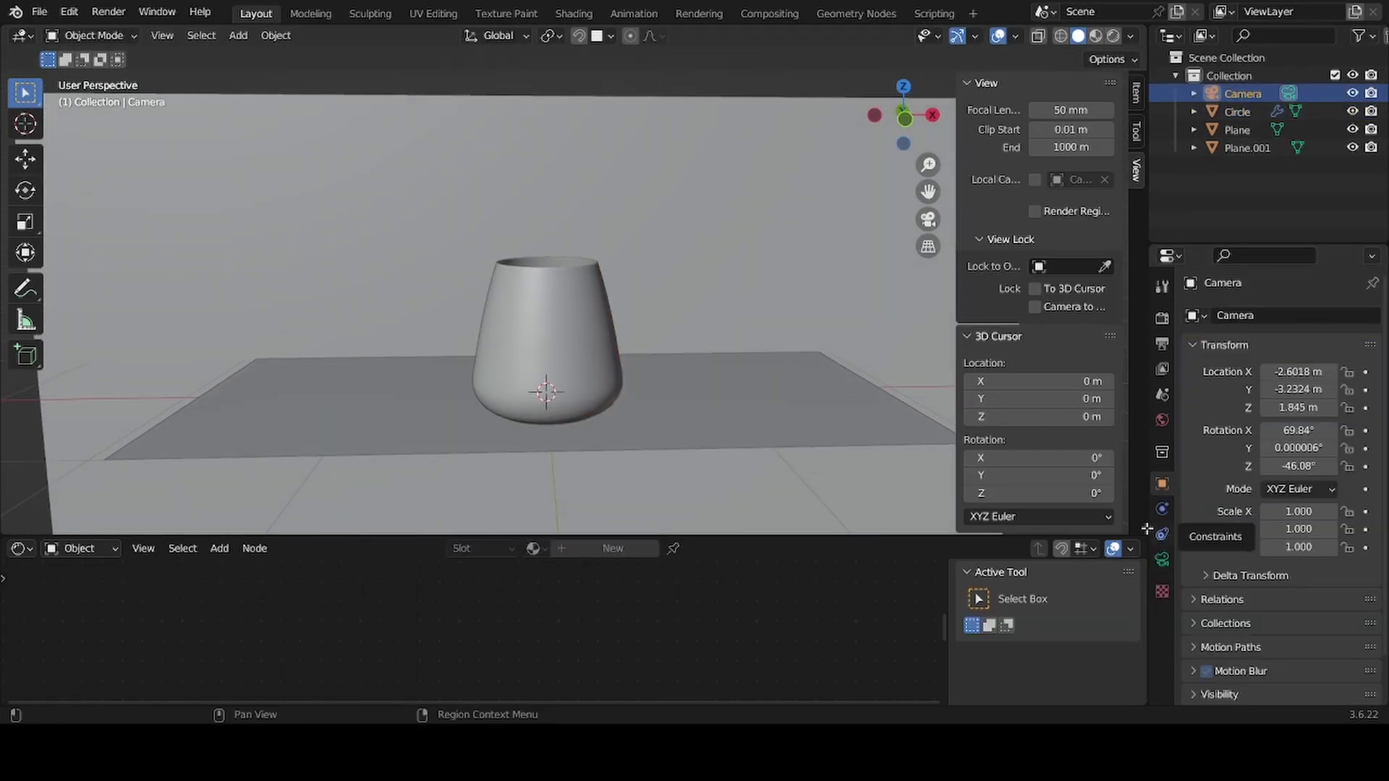
left_click(1162, 559)
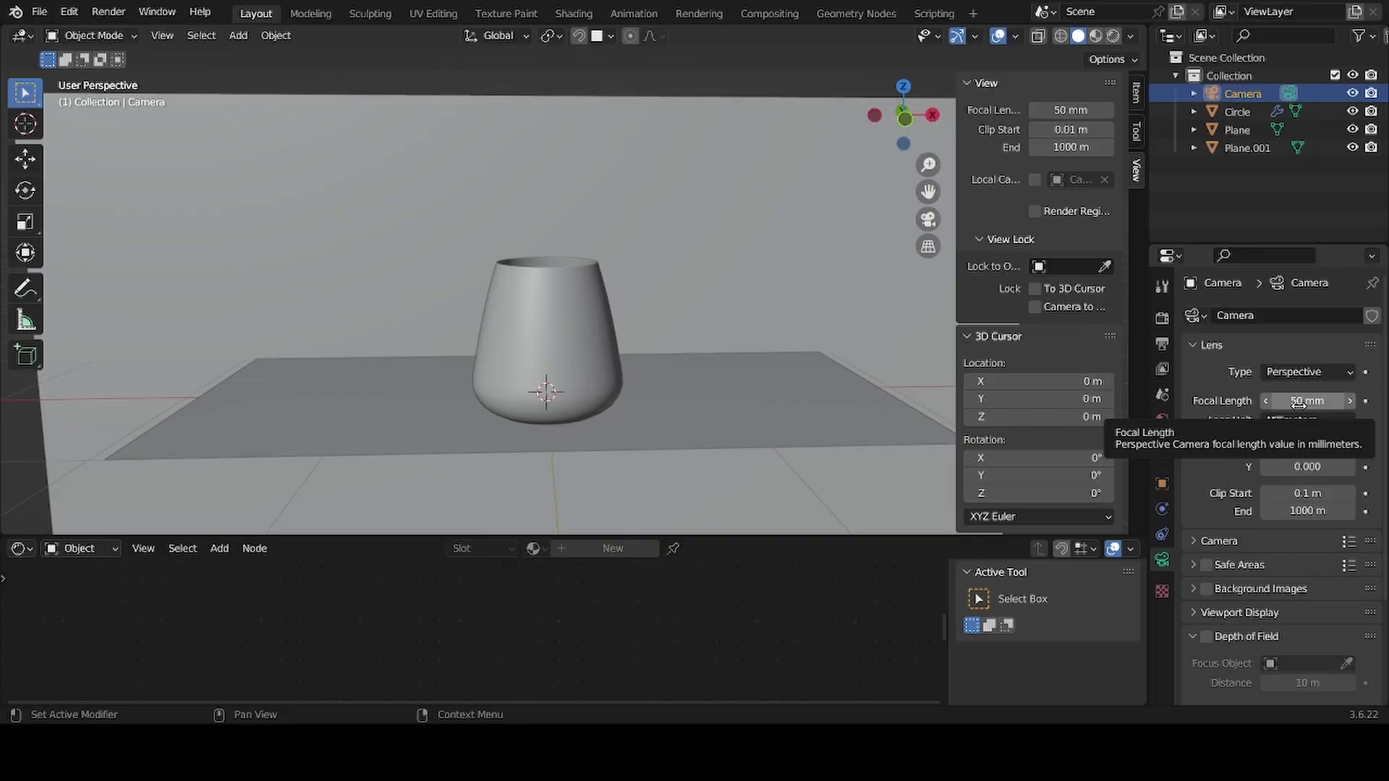
left_click(569, 345)
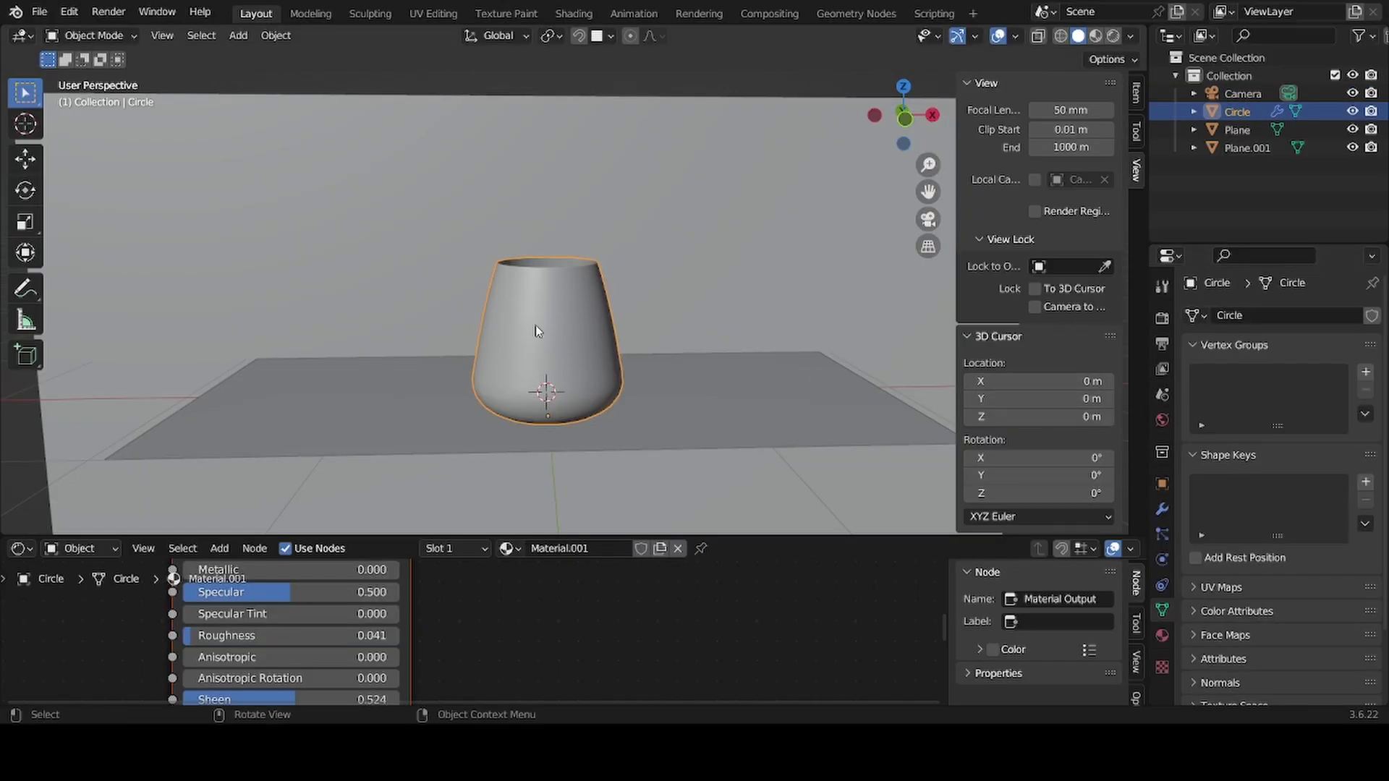
middle_click_drag(535, 324, 592, 298)
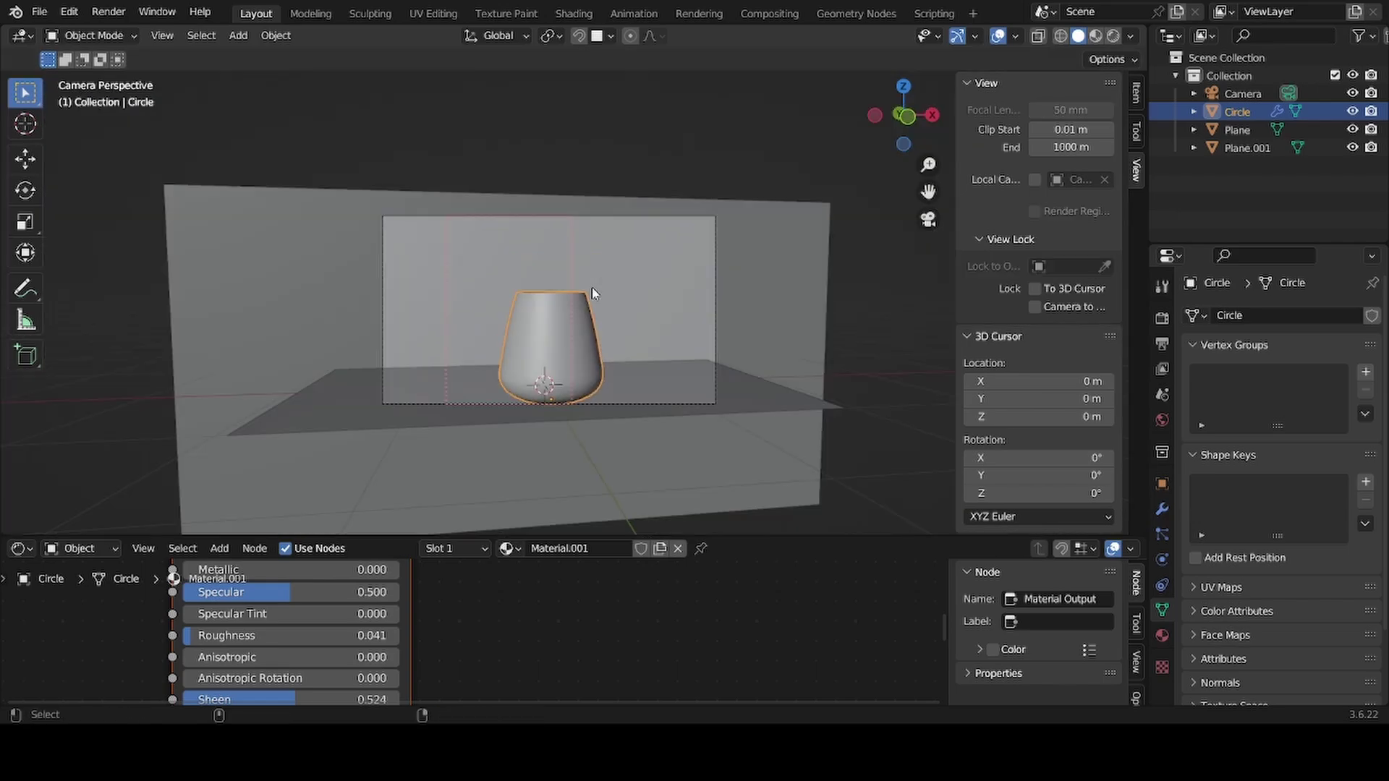
key("KP_0")
Step: Expand the camera's render region to cover the entire camera frame
left_click(606, 216)
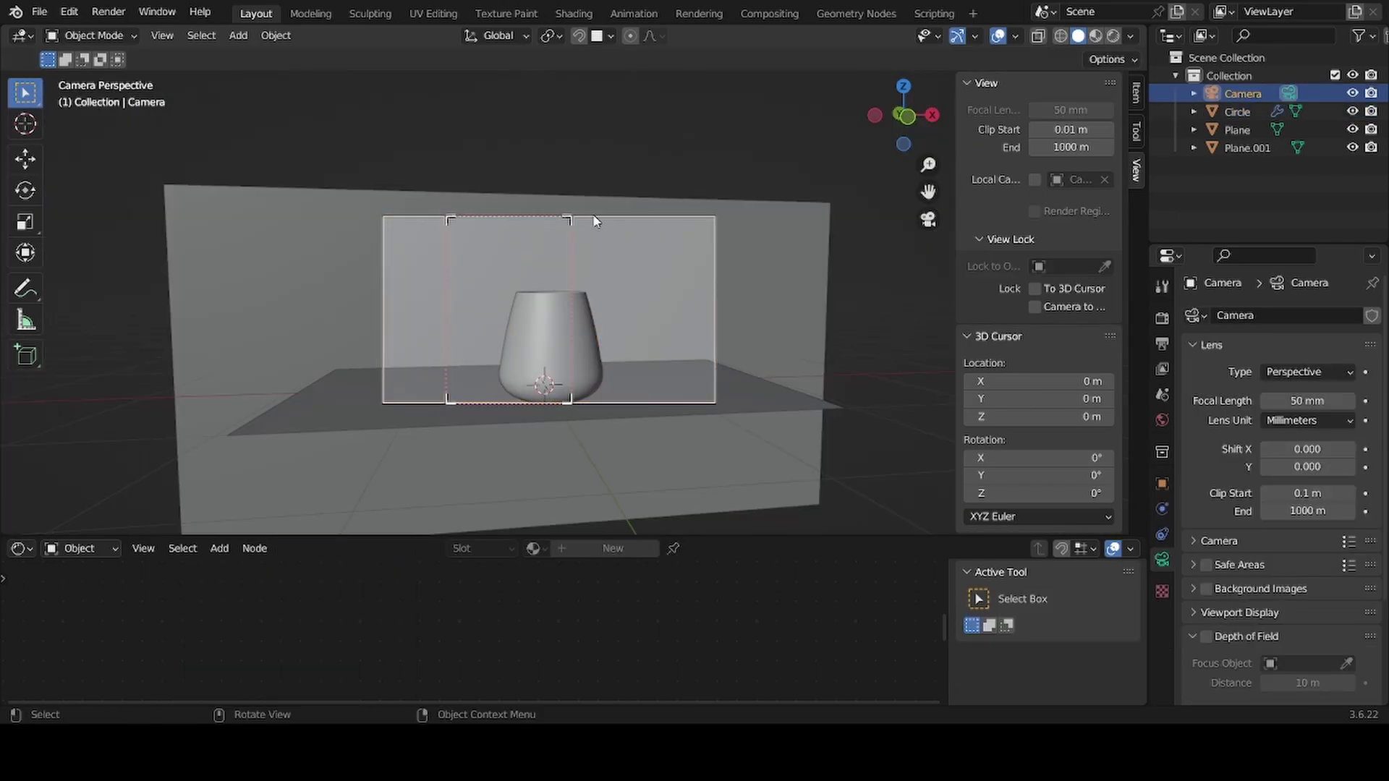
key("b")
left_click_drag(331, 176, 829, 497)
left_click(630, 219)
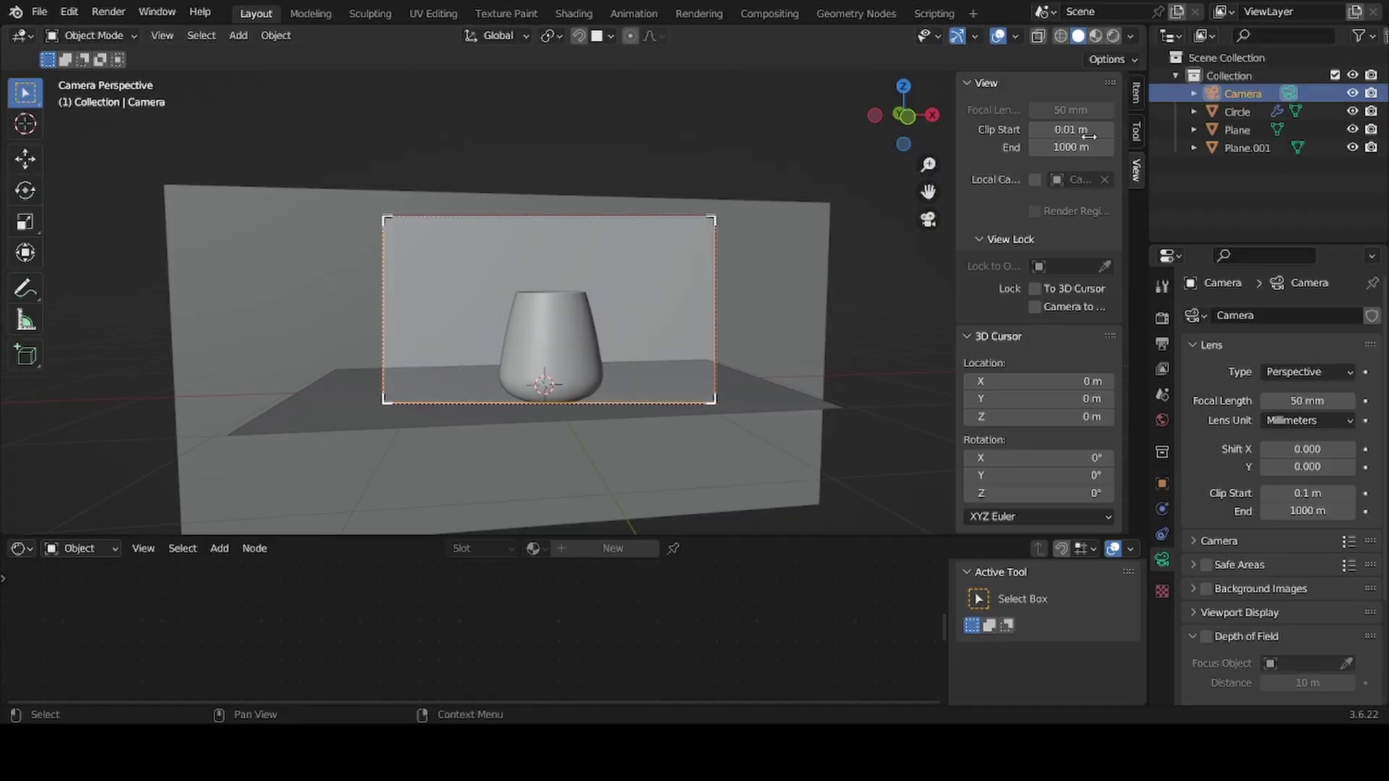
left_click(596, 224, "shift")
left_click(595, 221)
left_click(602, 219, "shift")
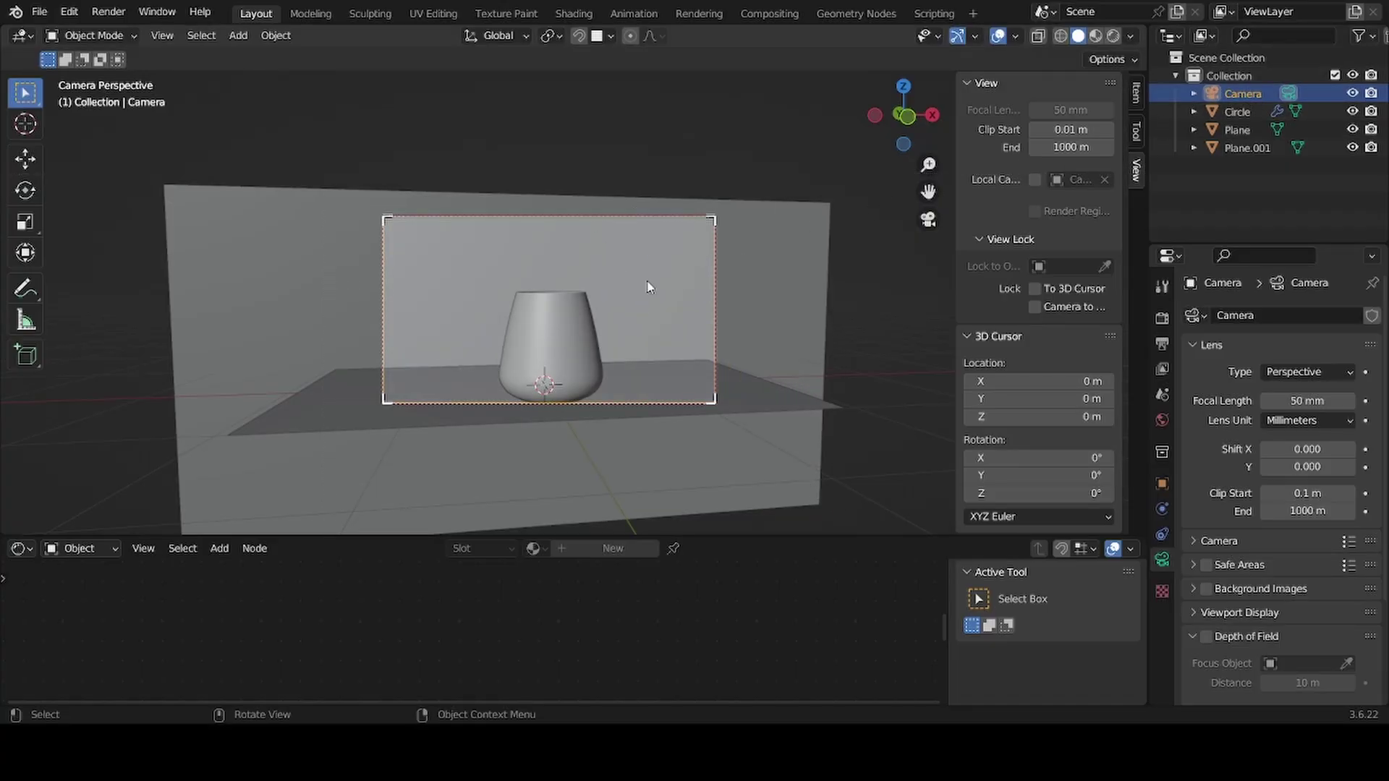
Step: Shift the camera sideways along its local X axis to centre the vessel horizontally in the frame
key("g")
key("x")
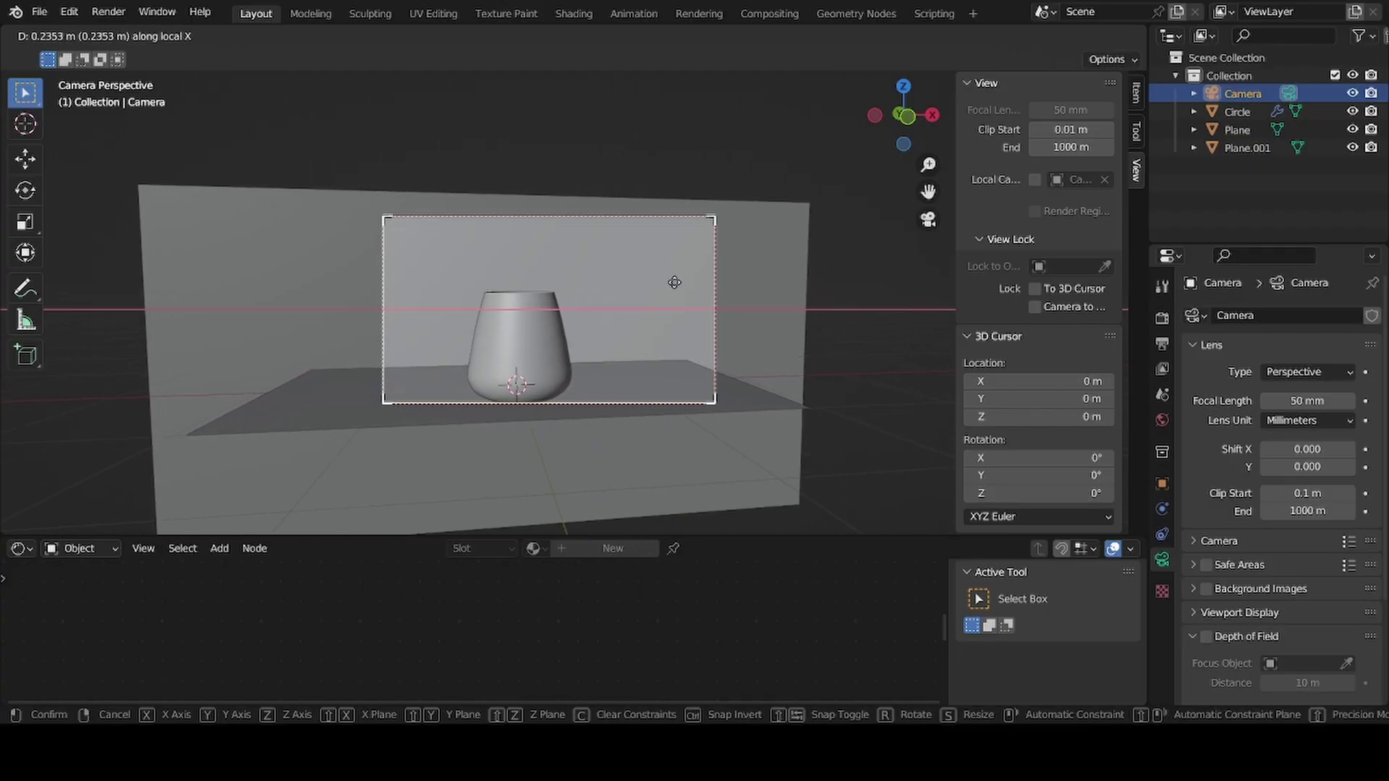
key("x")
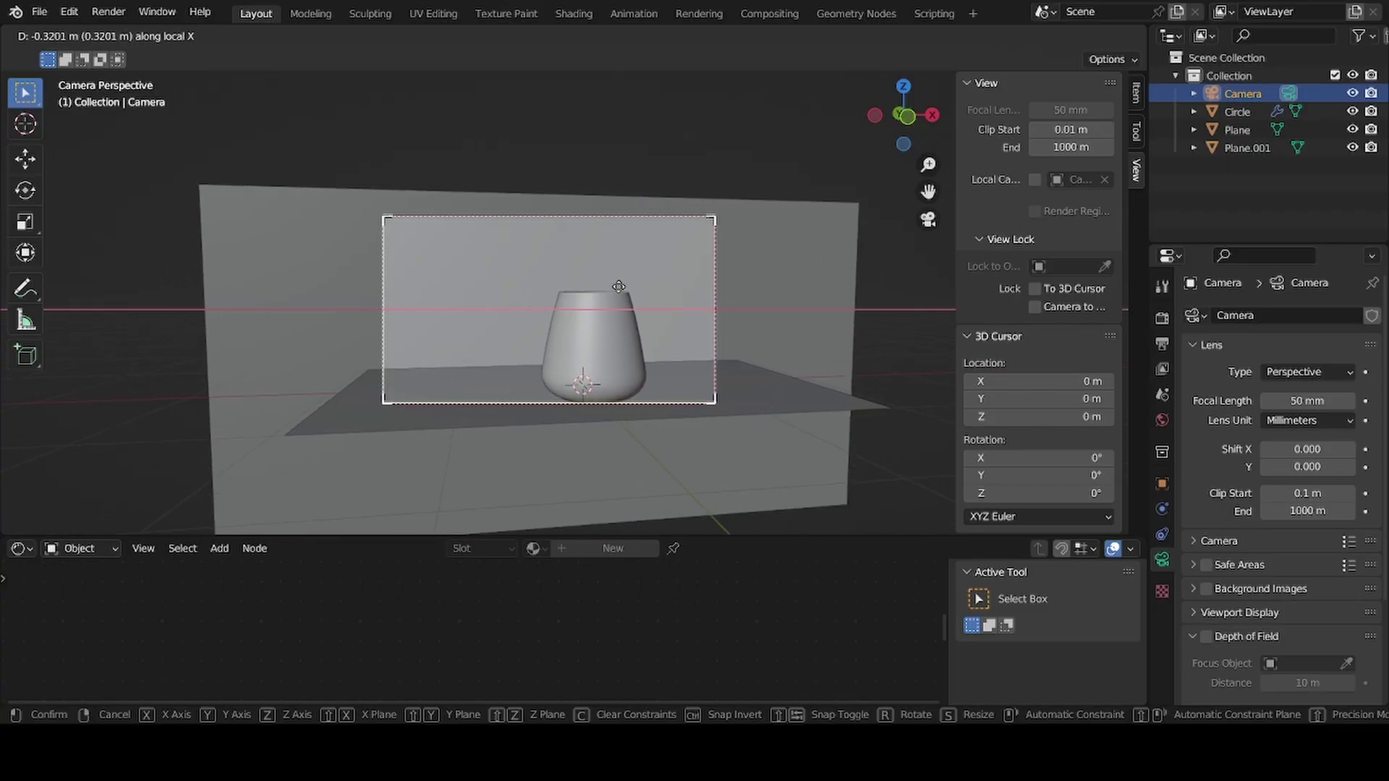
left_click(648, 295)
Step: Move the camera closer to the vessel along its local Z axis and lower it about 0.26 m along the global Z axis
key("g")
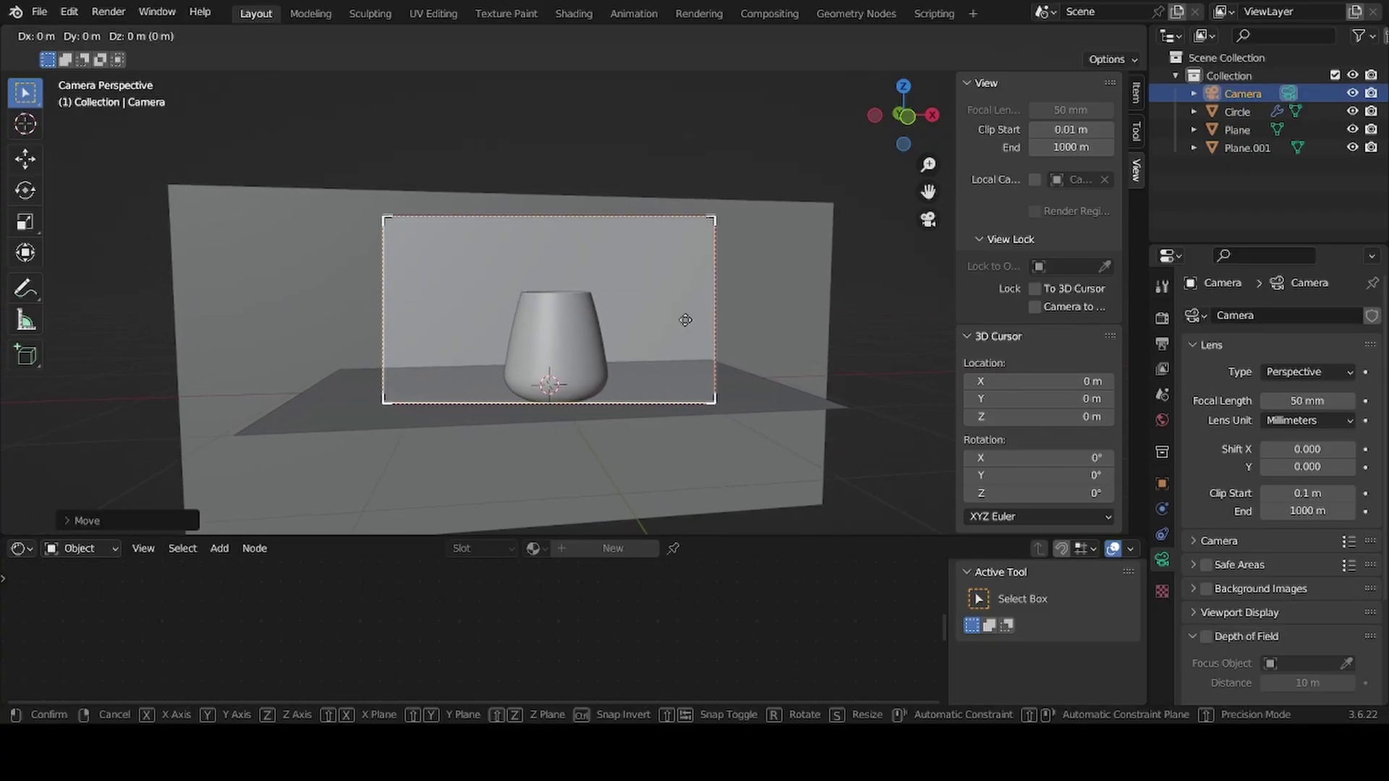
key("z")
key("z")
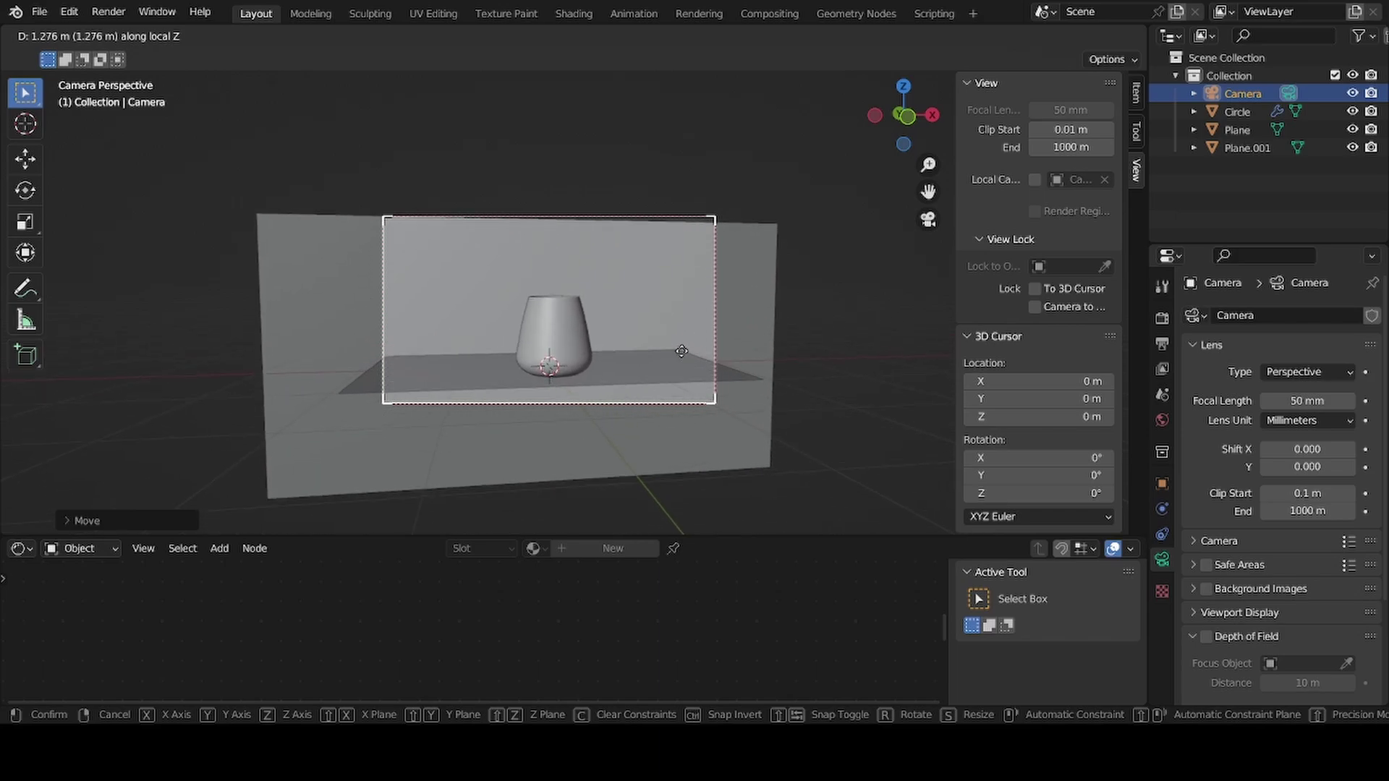
key("z")
key("z")
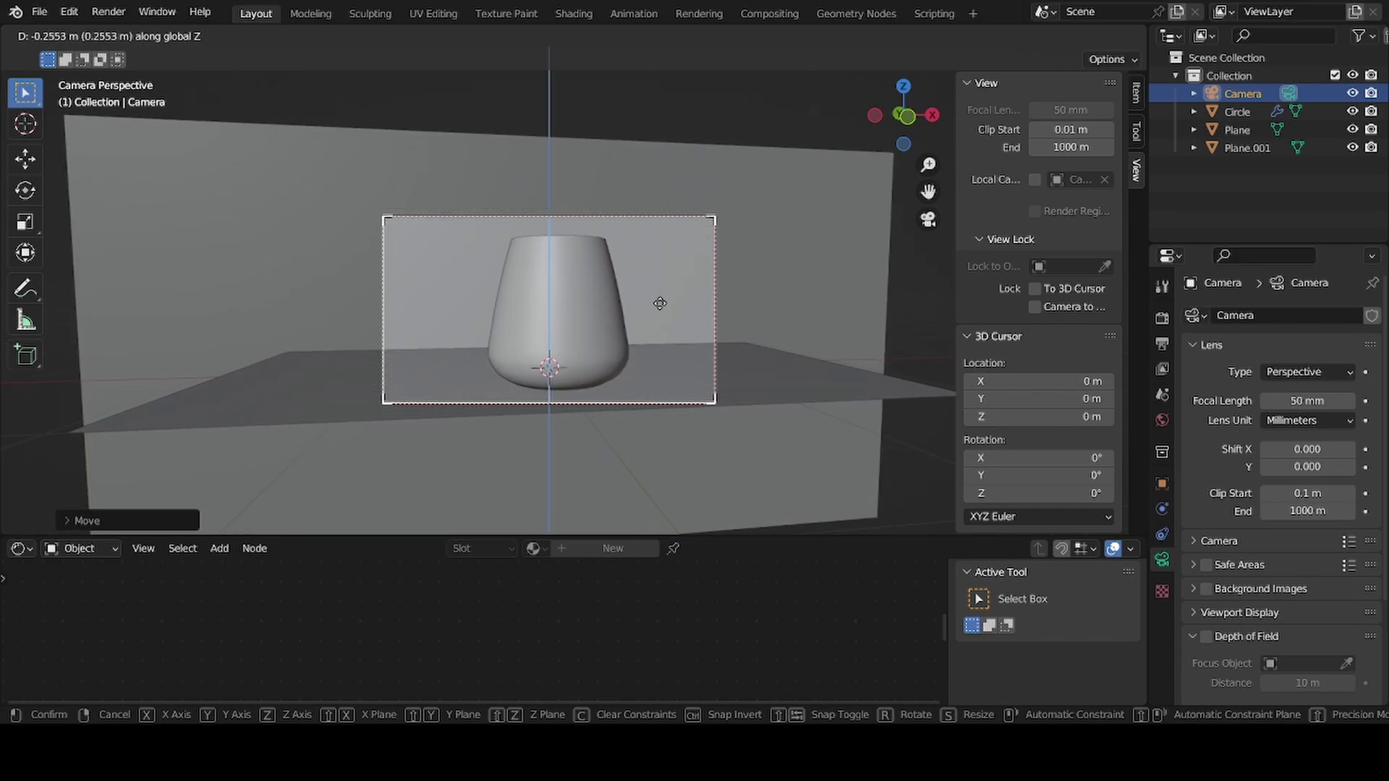
left_click(661, 308)
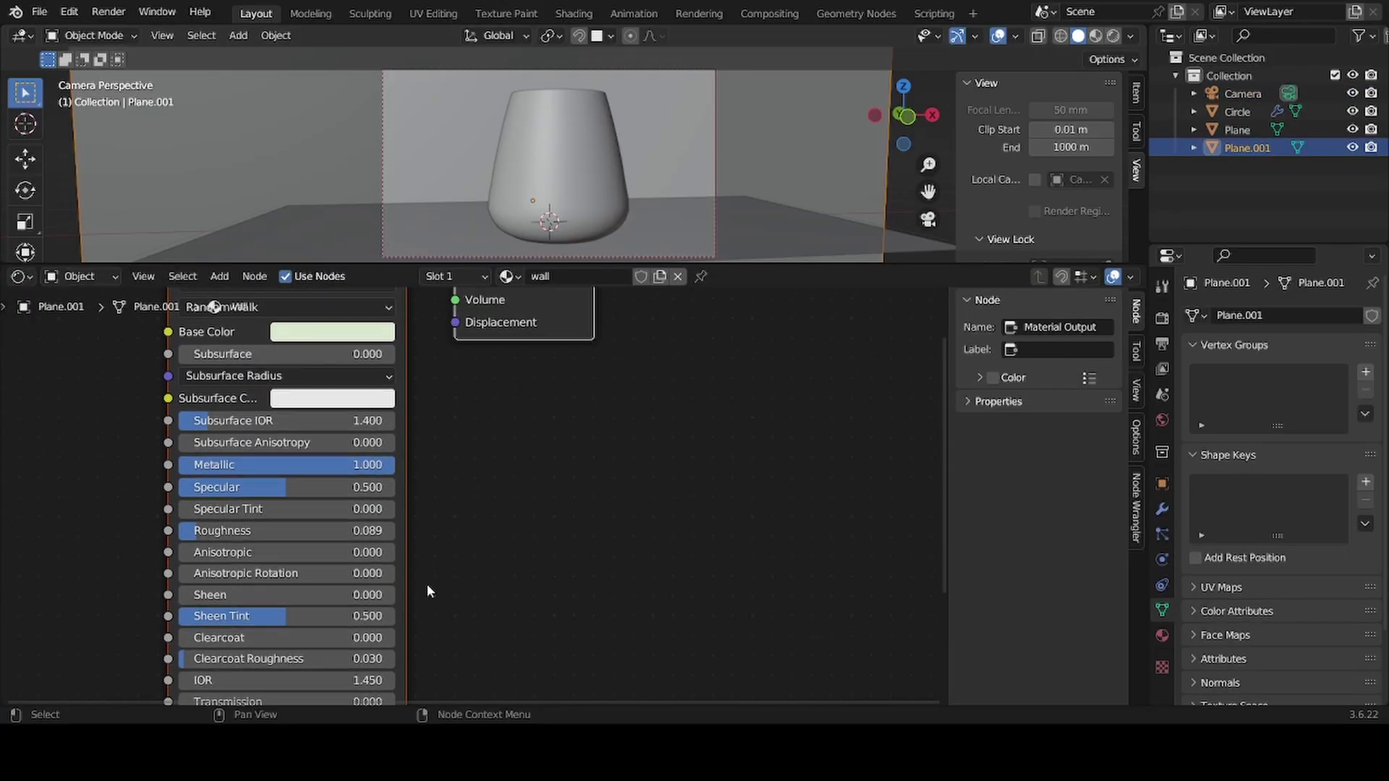
Step: Examine the shader settings of the wall plane's material and the vessel's material
scroll(487, 536, "down", 5)
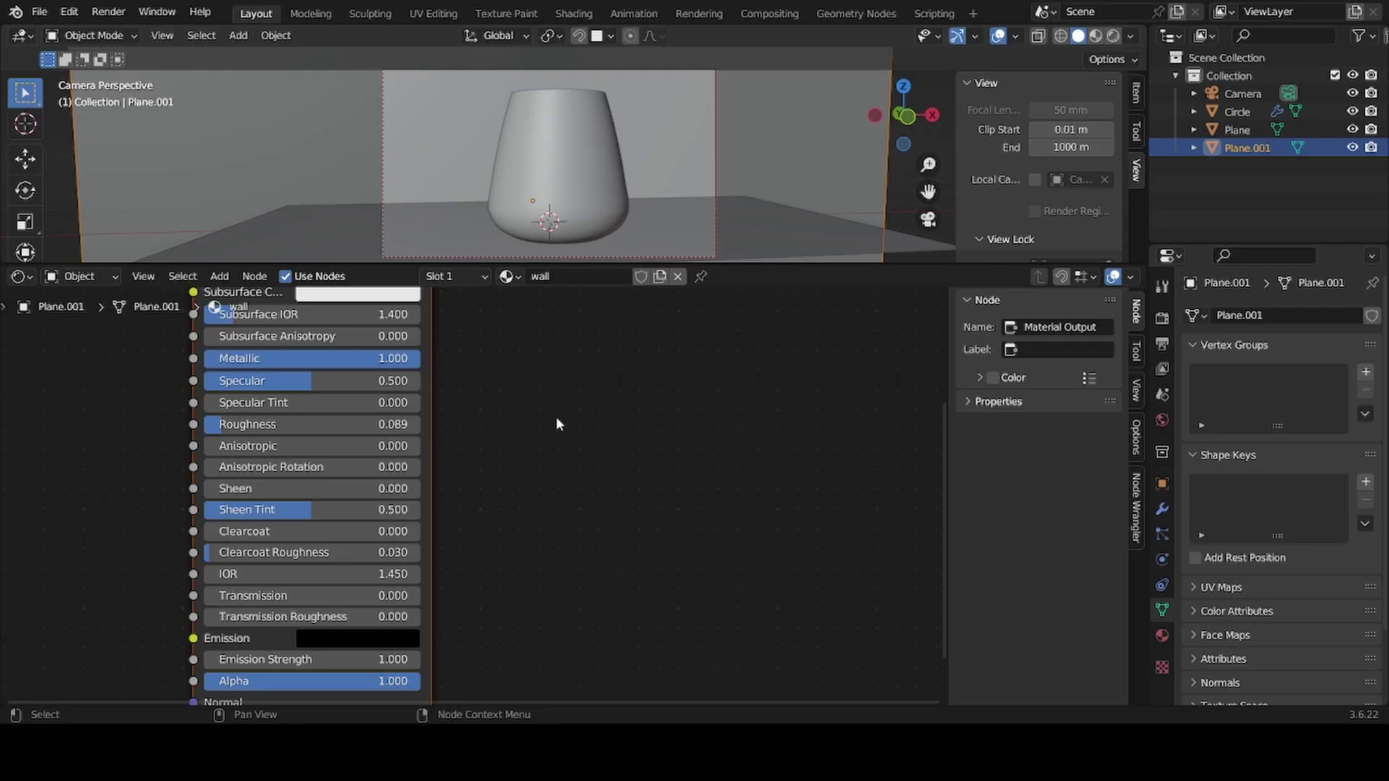
left_click(557, 166)
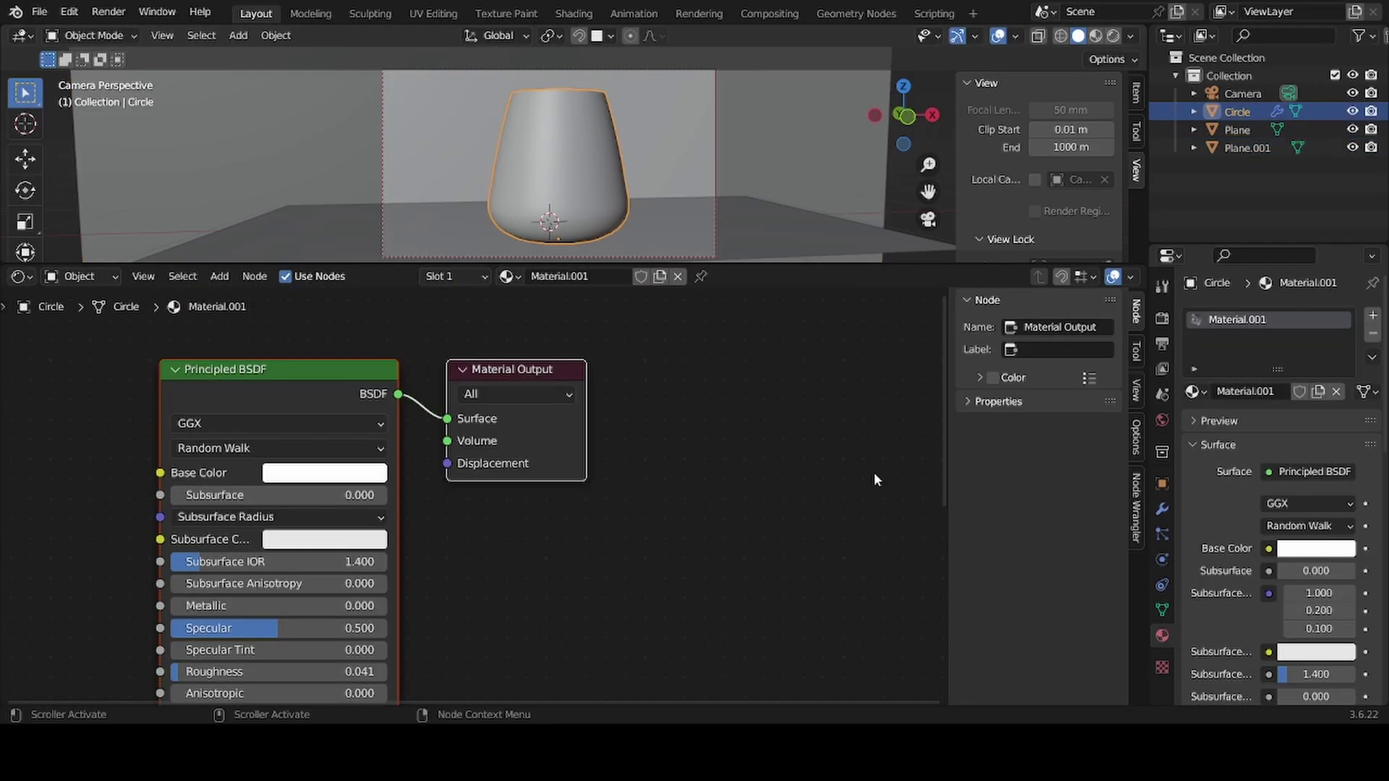